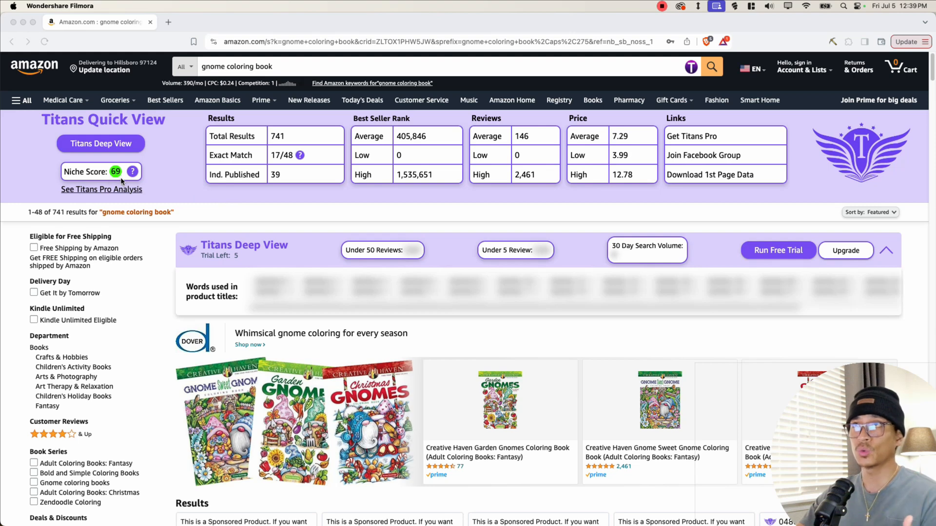
- Examine the Titans Quick View metrics, the result count and the department options for the gnome coloring book search
click(267, 136)
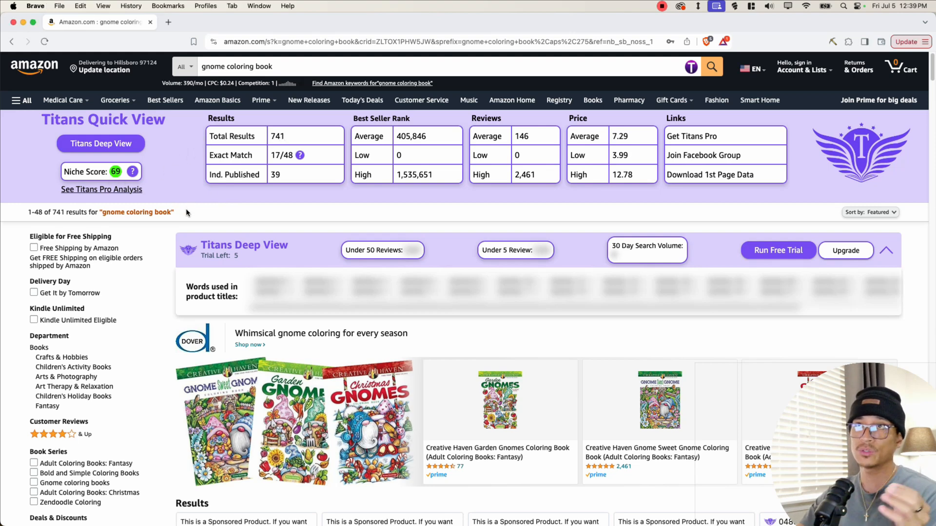
drag(209, 168, 249, 156)
click(231, 130)
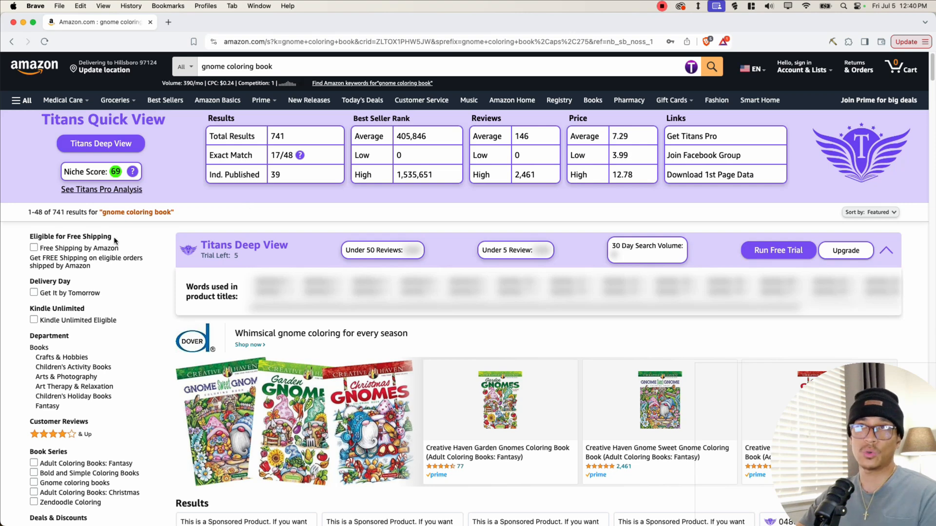
drag(52, 213, 66, 213)
click(65, 213)
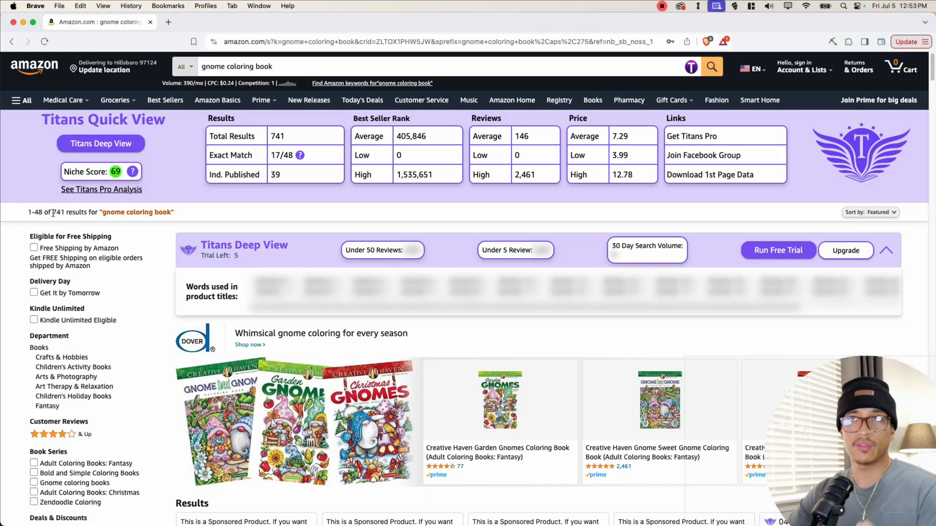
drag(54, 213, 64, 213)
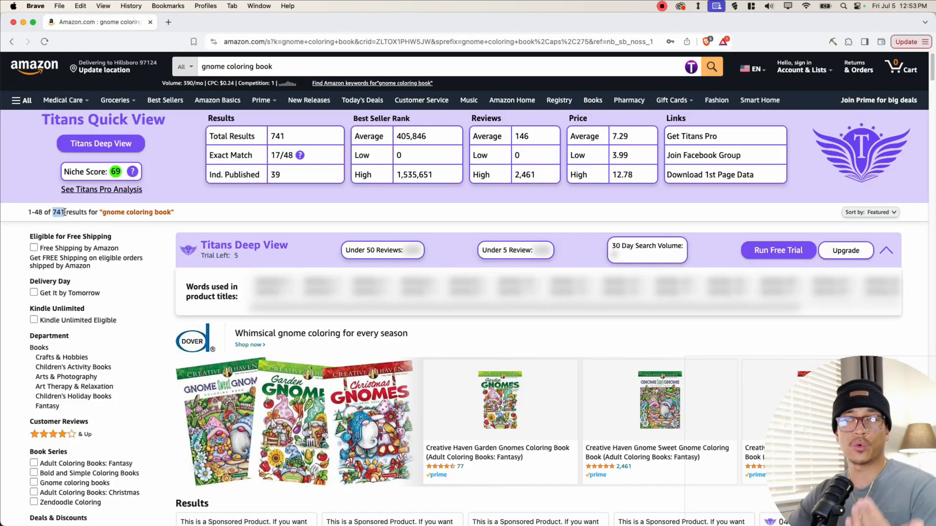
click(63, 225)
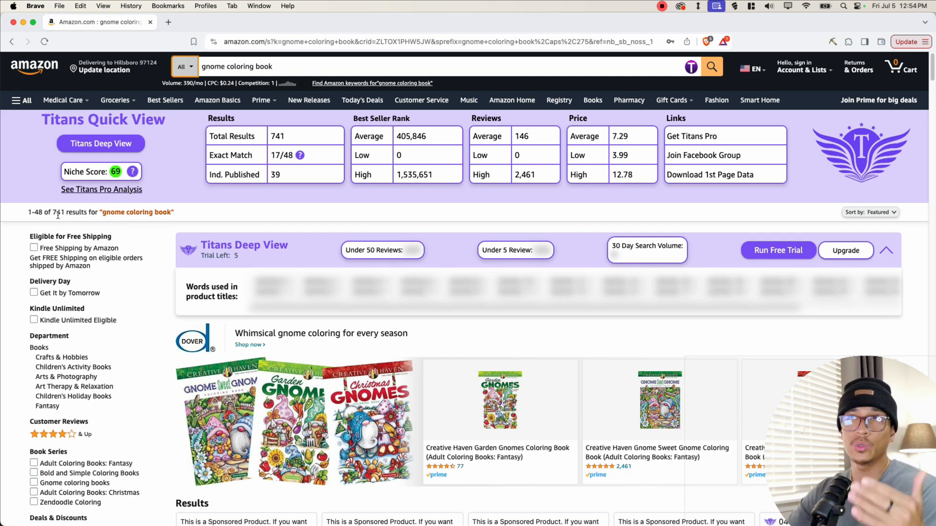
click(192, 70)
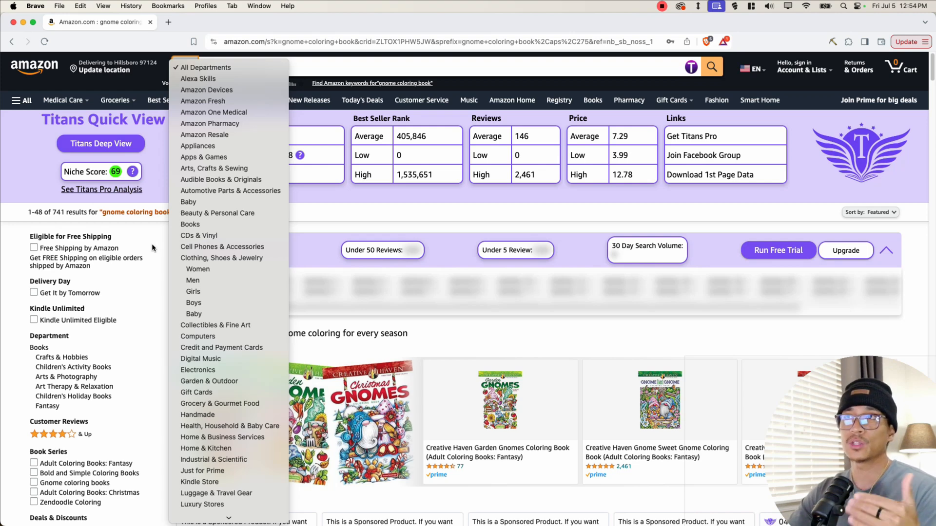
click(139, 291)
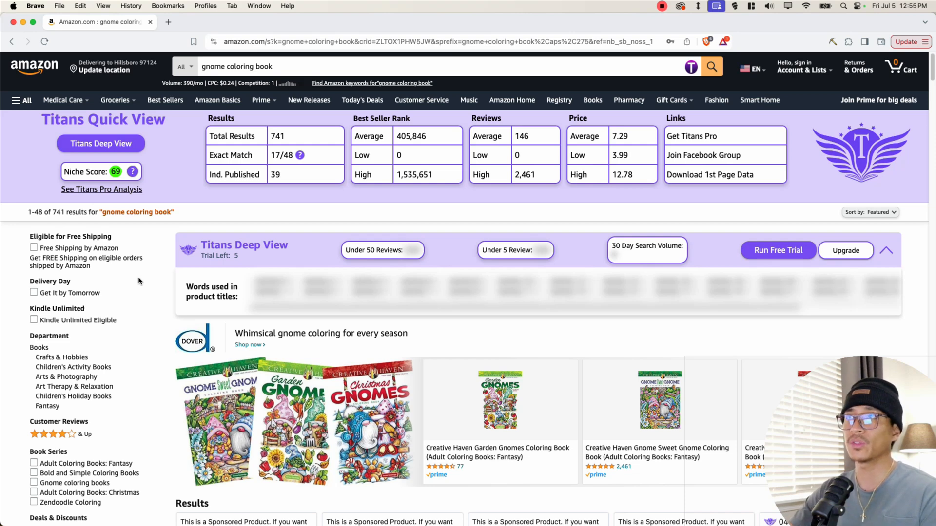
- Inspect the product detail popups of the first gnome coloring book listings, comparing publisher and best sellers rank
scroll(136, 282, down, 4)
scroll(133, 276, down, 7)
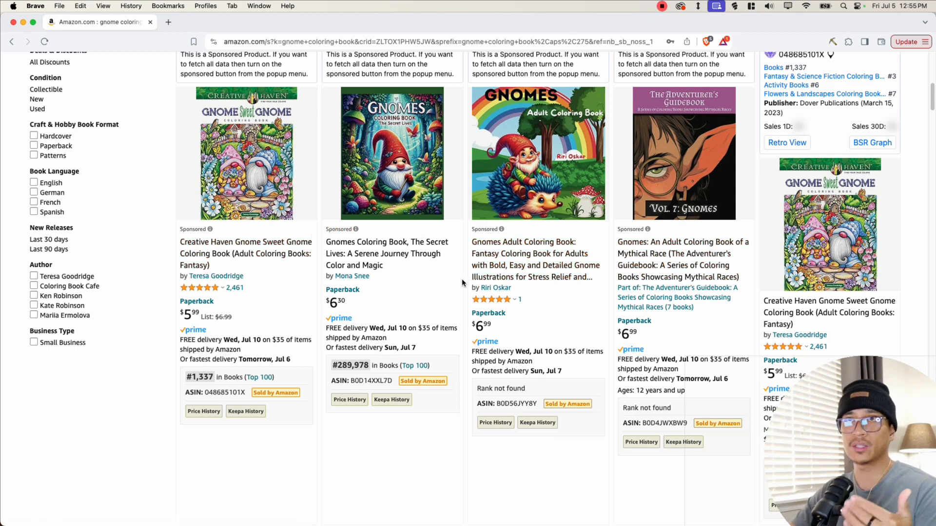
scroll(458, 279, down, 3)
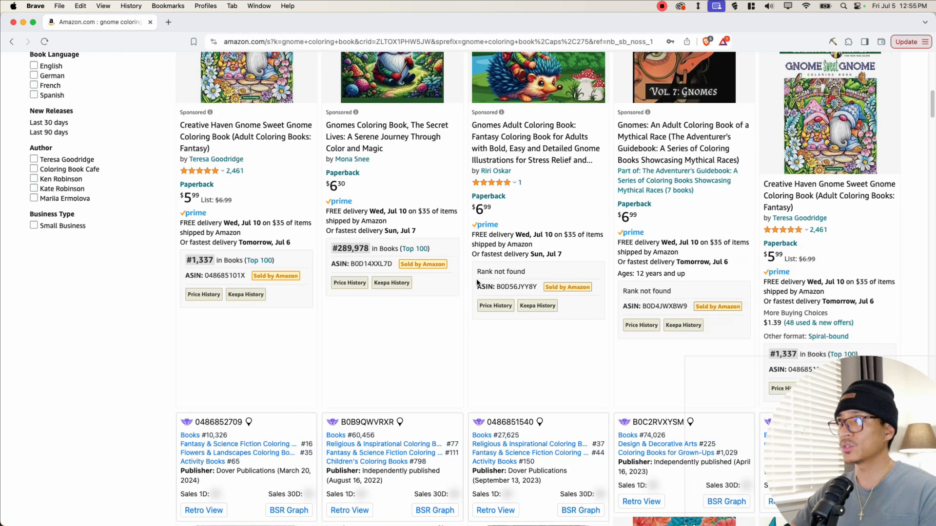
mouse_move(833, 131)
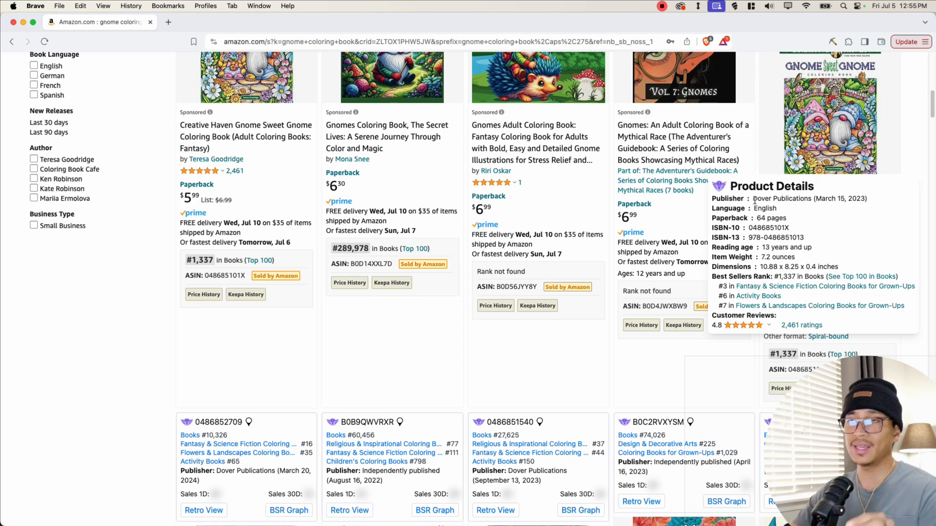
drag(753, 199, 802, 210)
click(800, 212)
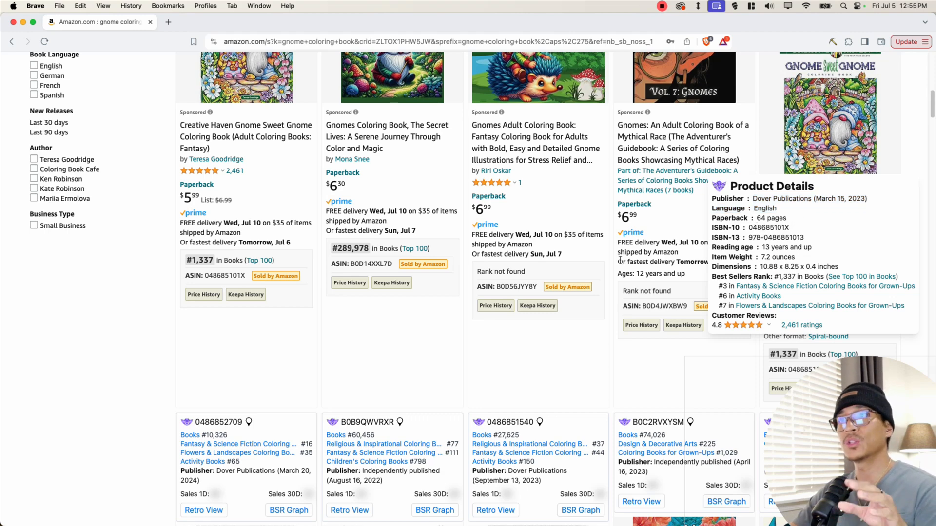
scroll(92, 321, down, 7)
mouse_move(222, 231)
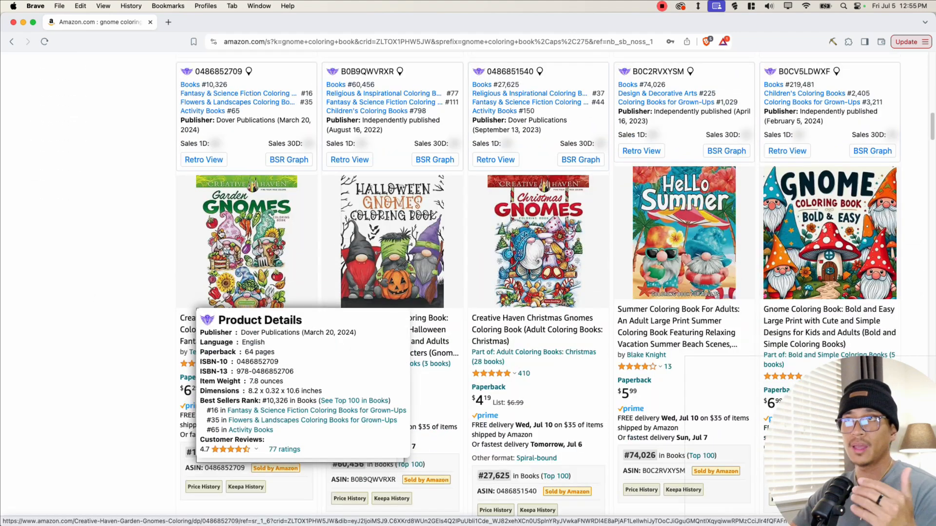
mouse_move(373, 269)
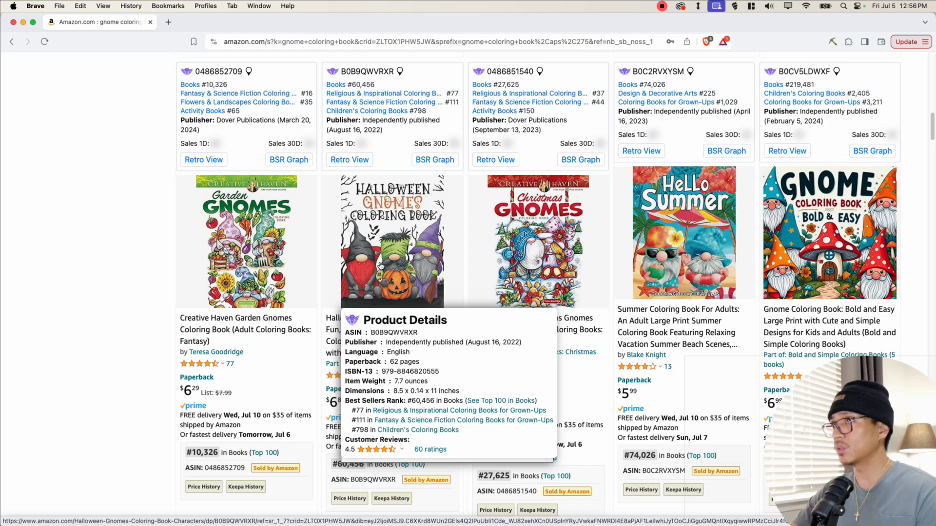
scroll(380, 266, down, 2)
mouse_move(686, 177)
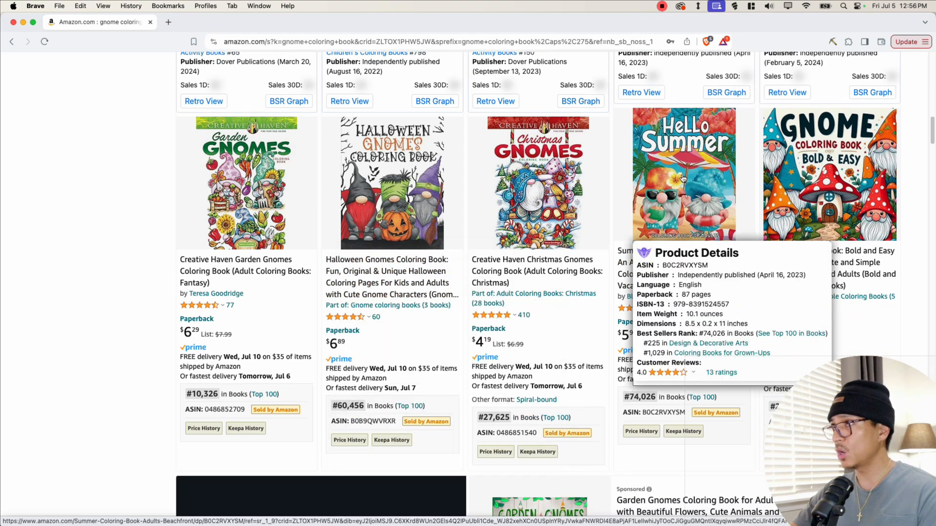
drag(682, 275, 752, 274)
drag(725, 333, 699, 333)
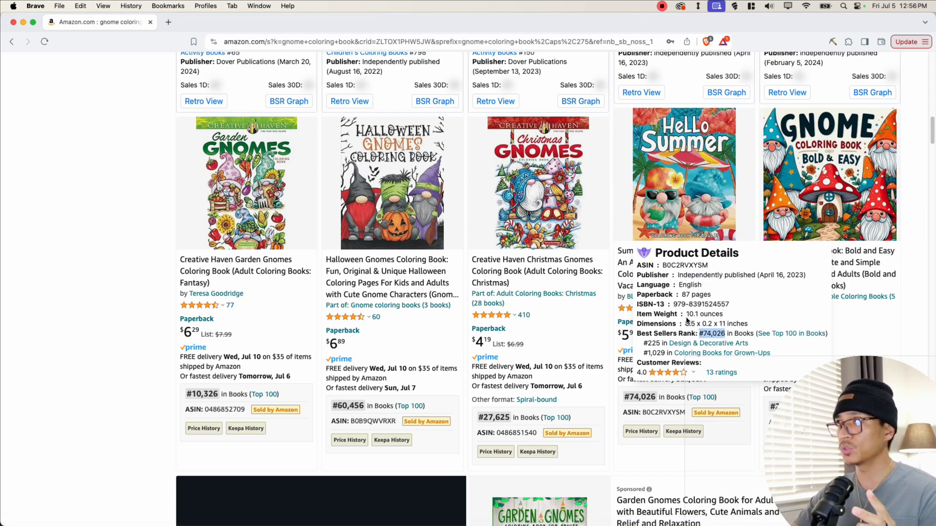
mouse_move(838, 116)
drag(771, 217, 828, 217)
click(809, 276)
drag(782, 276, 796, 276)
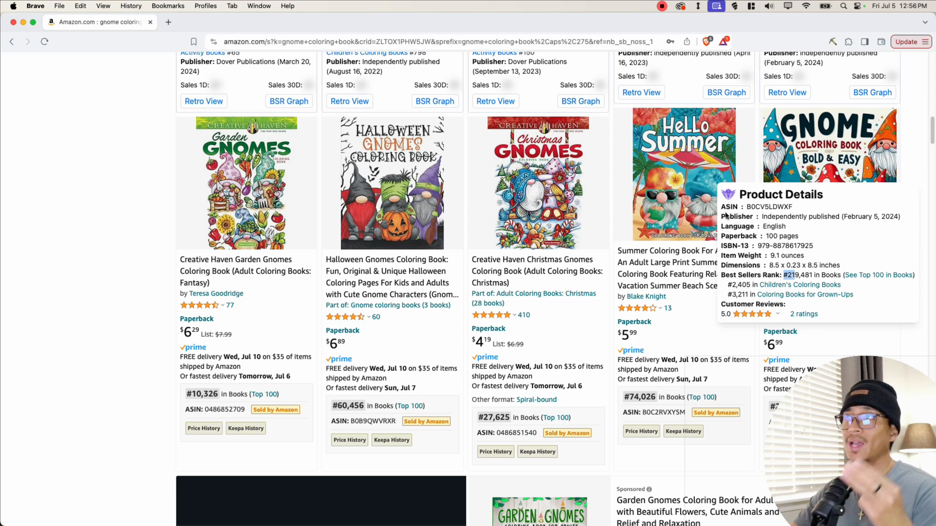
- Scroll through further search results, examining each listing's product details and best sellers rank
scroll(593, 283, down, 2)
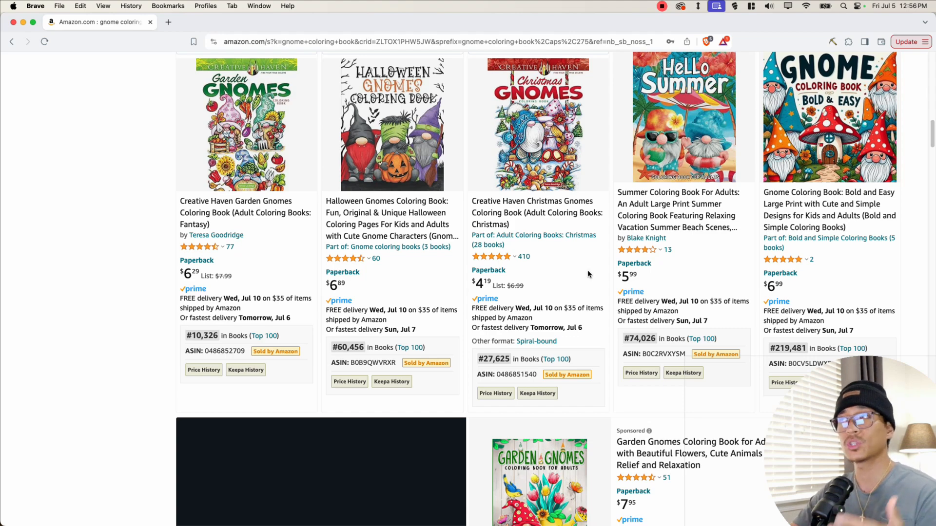
scroll(236, 207, down, 10)
mouse_move(237, 207)
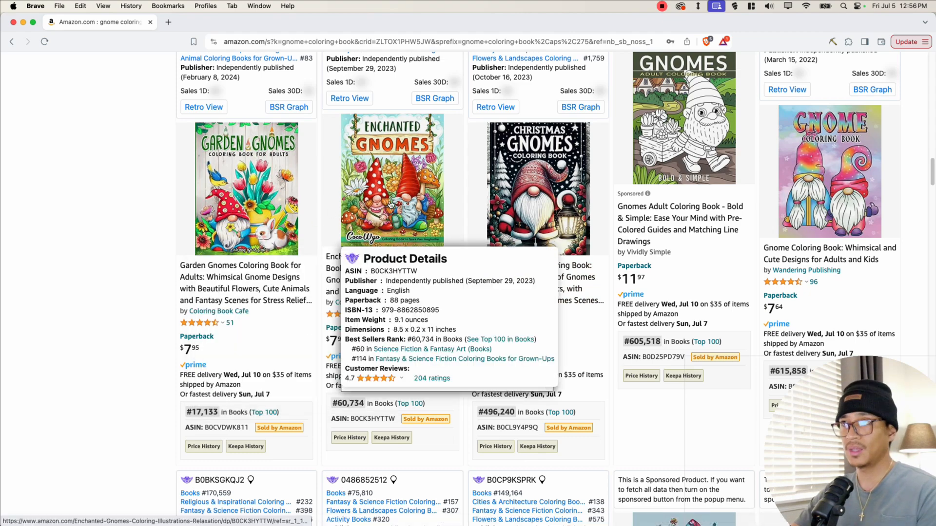
scroll(263, 225, down, 10)
mouse_move(264, 225)
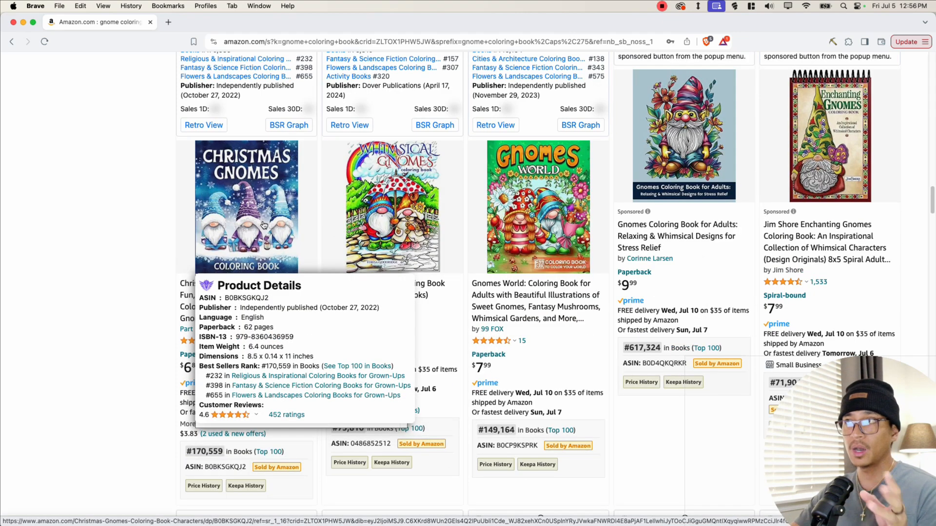
mouse_move(503, 228)
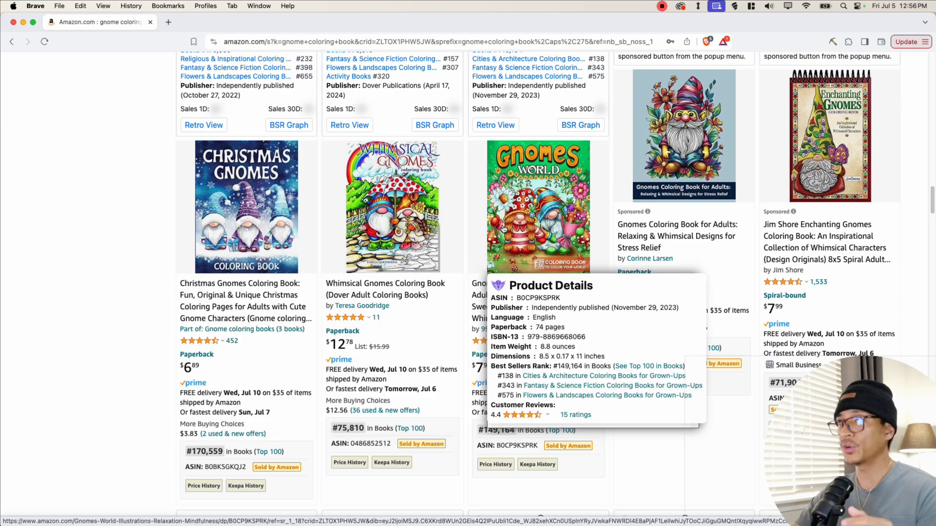
scroll(818, 103, down, 10)
mouse_move(818, 103)
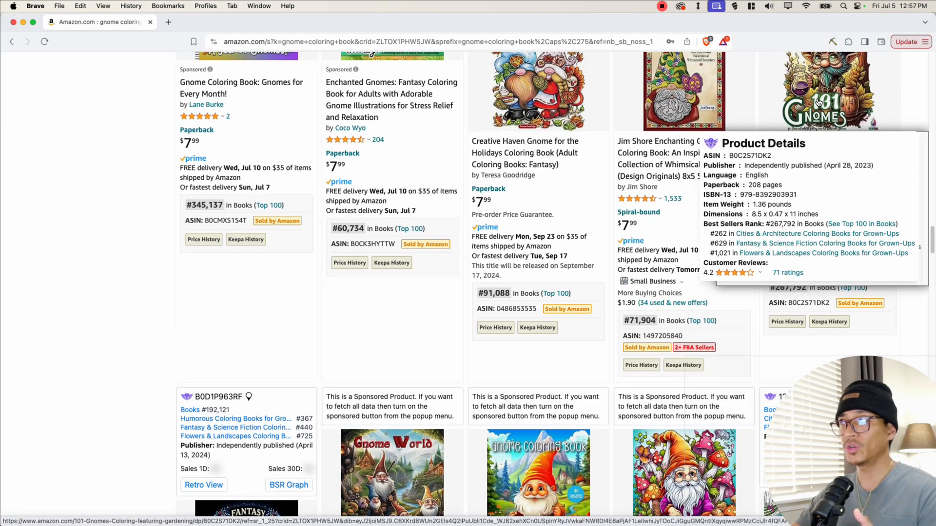
scroll(267, 289, down, 10)
mouse_move(268, 289)
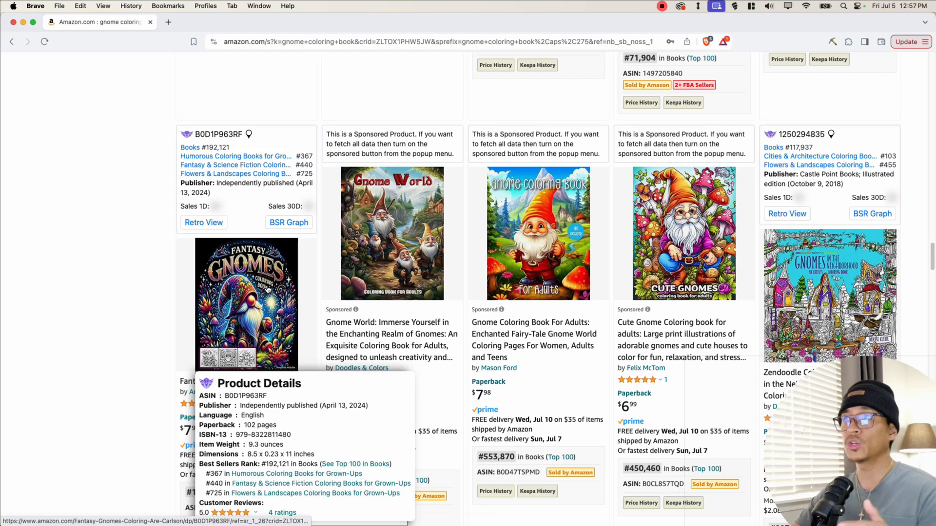
scroll(376, 272, down, 10)
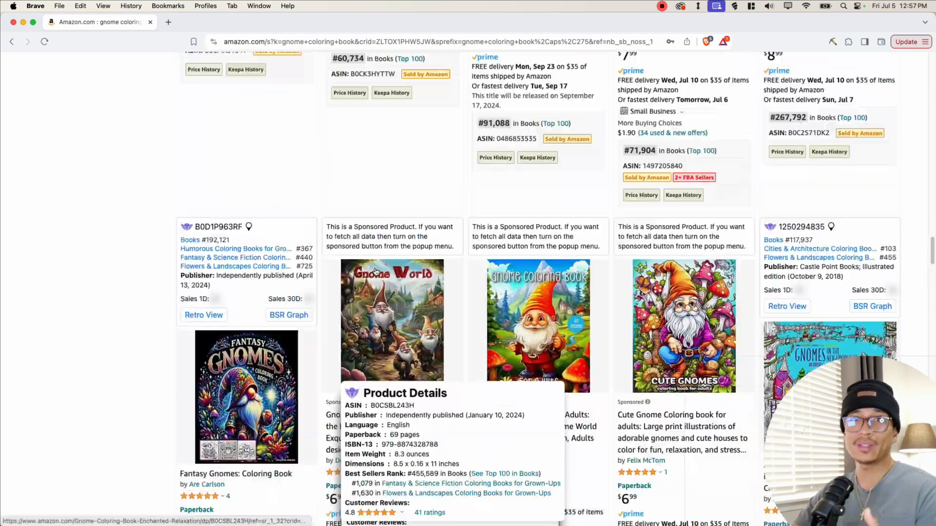
- Return to the top of the results and view the autocomplete suggestions for the gnome coloring book query
scroll(375, 272, up, 20)
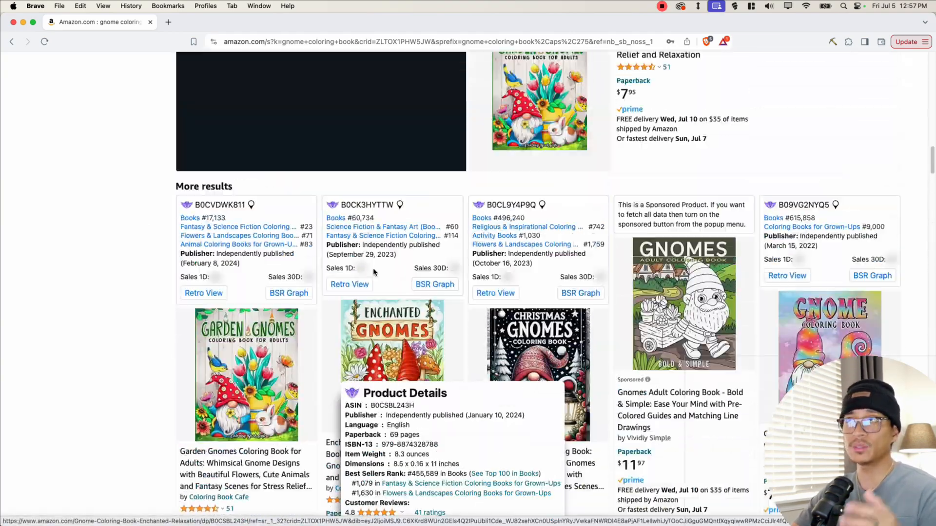
scroll(370, 268, up, 20)
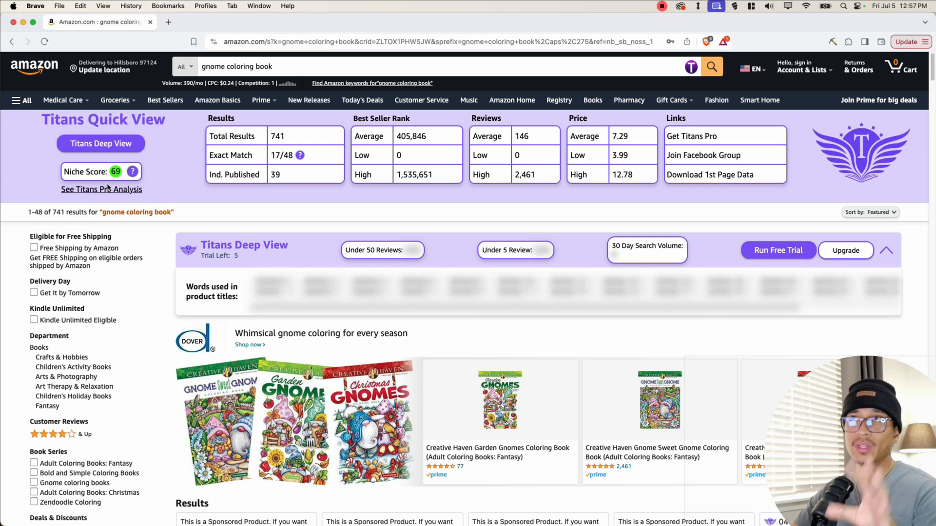
drag(201, 69, 249, 67)
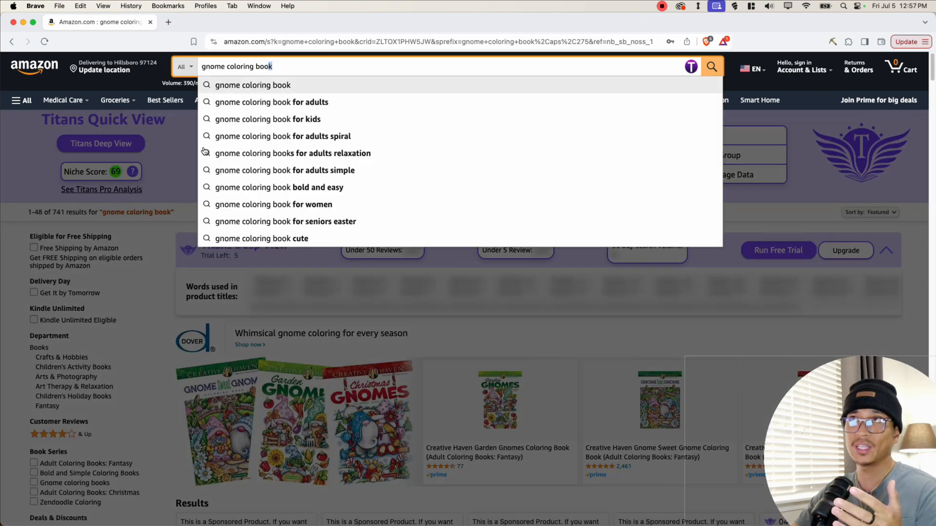
click(160, 234)
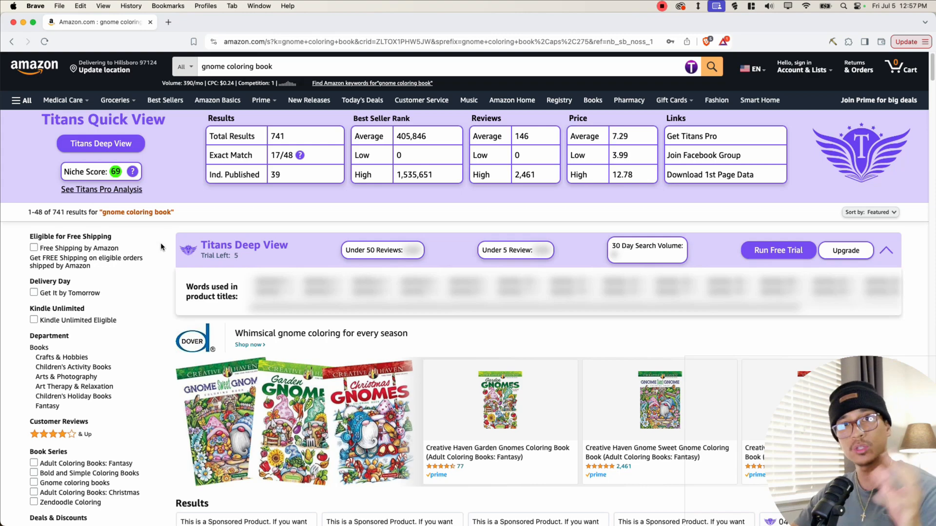
- Read the Halloween Gnomes Coloring Book product page description and feature list
scroll(144, 290, down, 3)
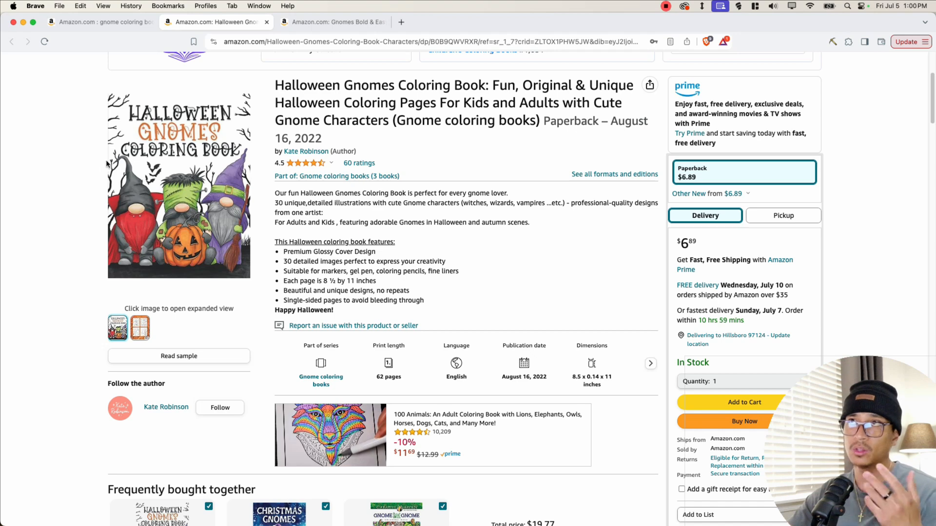
mouse_move(183, 146)
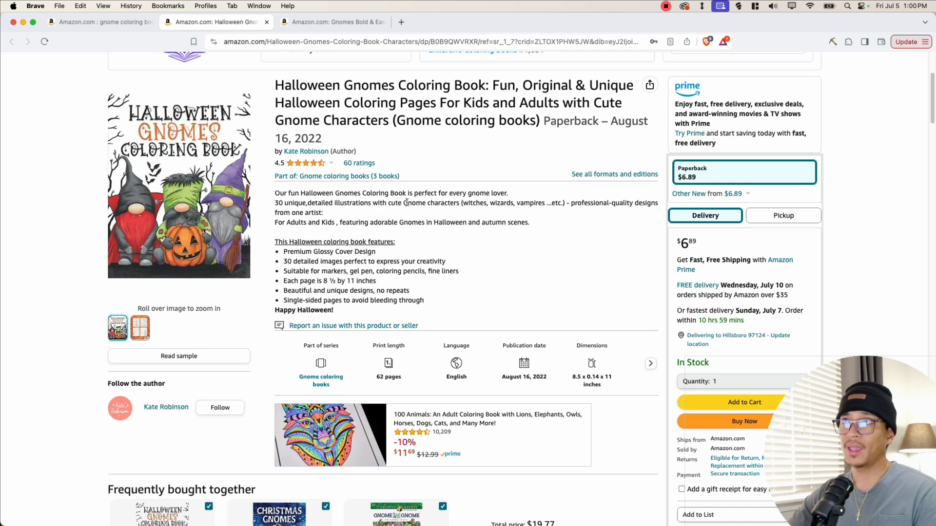
drag(322, 139, 298, 139)
click(298, 139)
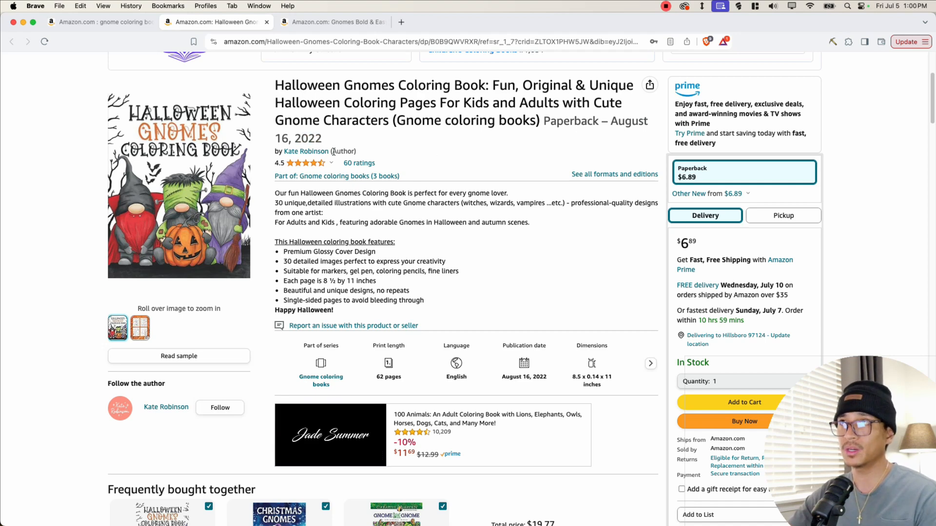
mouse_move(279, 169)
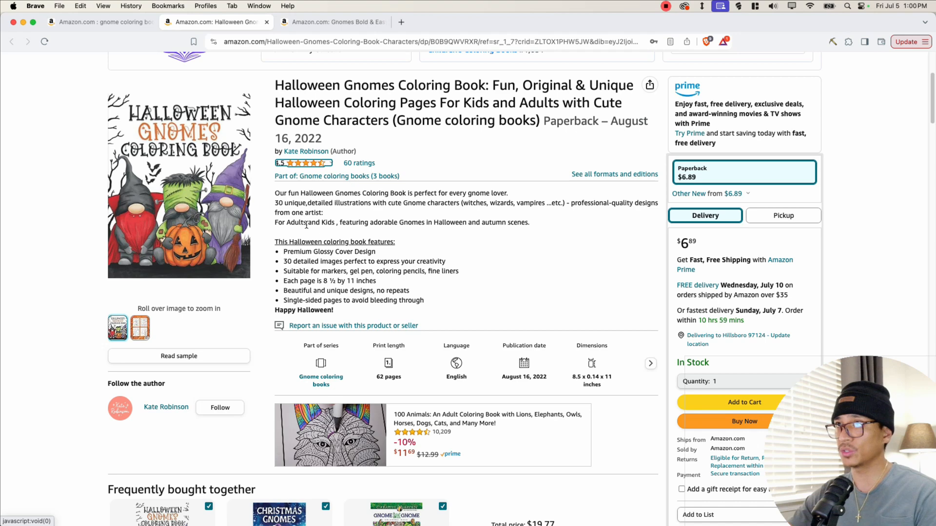
drag(321, 282, 377, 283)
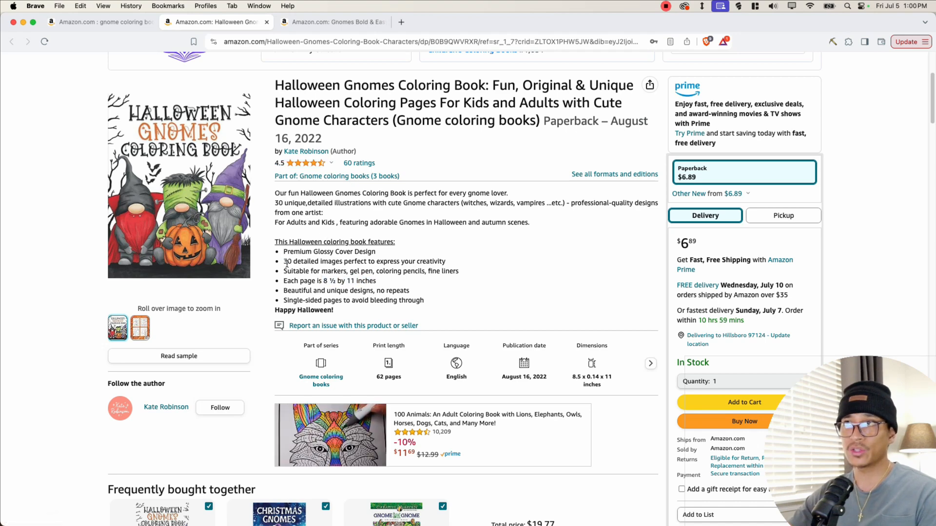
drag(326, 264, 353, 264)
click(353, 264)
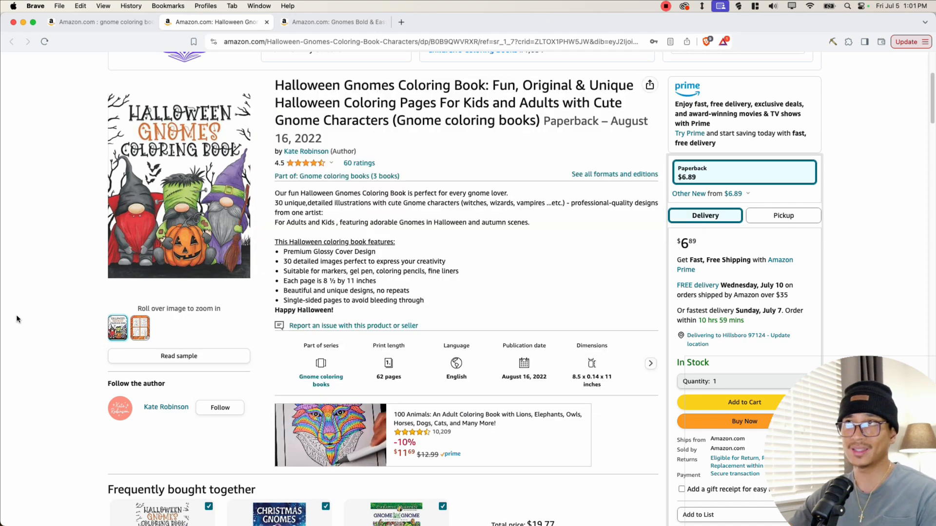
- Open the Halloween Gnomes Coloring Book's read-sample preview and scroll through its interior pages
scroll(152, 296, up, 1)
mouse_move(141, 359)
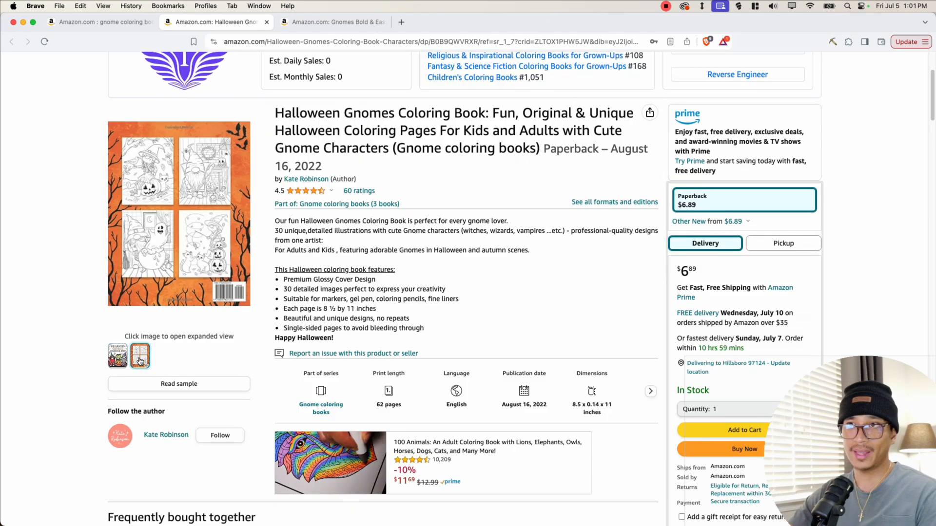
click(180, 385)
scroll(373, 316, down, 3)
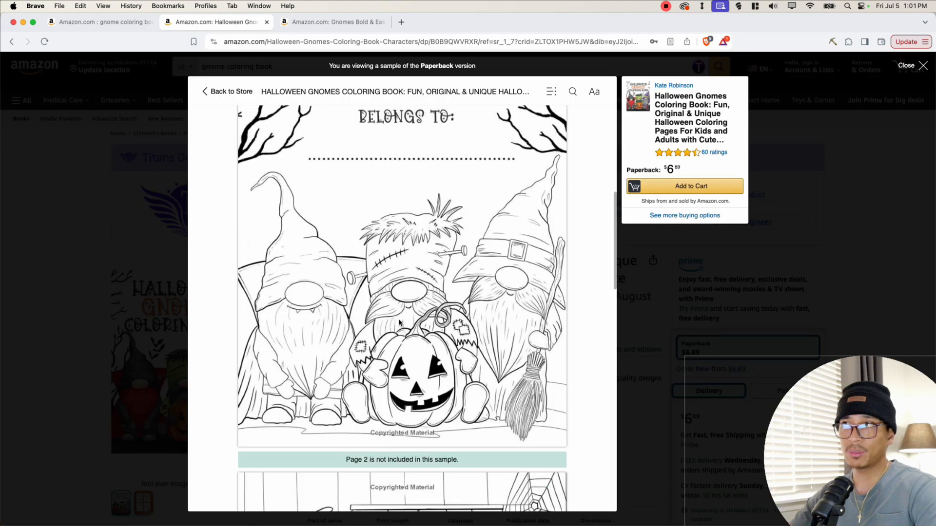
- Keep scrolling through the sample's interior coloring pages
scroll(372, 316, down, 12)
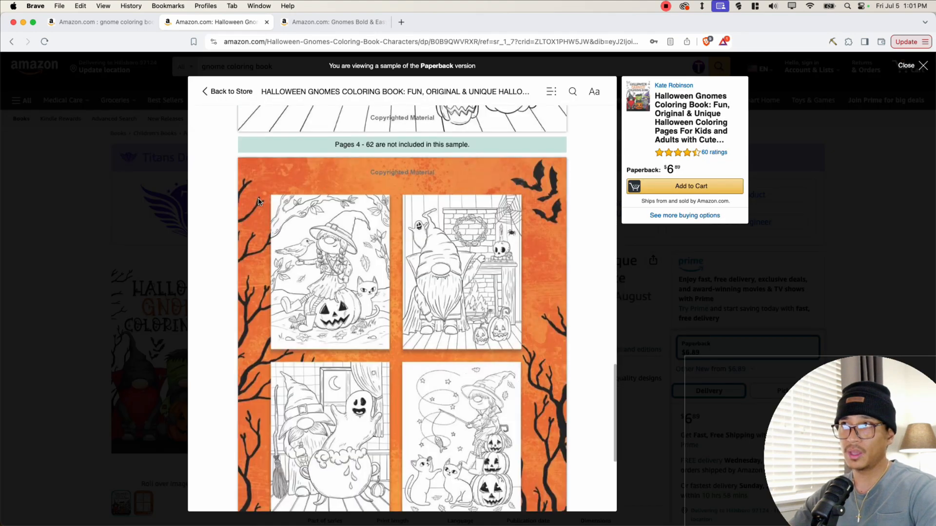
scroll(384, 317, up, 4)
scroll(439, 337, down, 6)
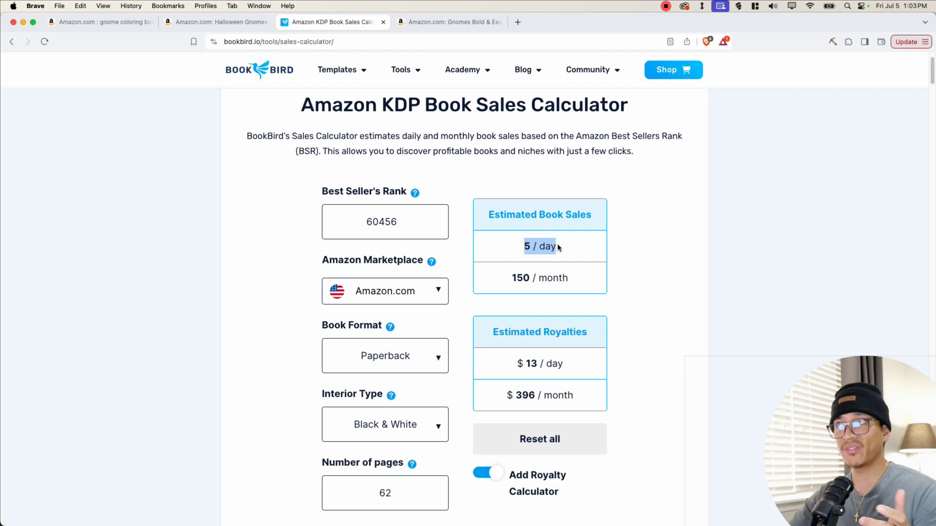
- Copy the Halloween Gnomes book's best sellers rank and estimate its sales and royalties in the BookBird KDP sales calculator
click(557, 246)
drag(508, 279, 568, 277)
click(567, 277)
drag(512, 367, 558, 367)
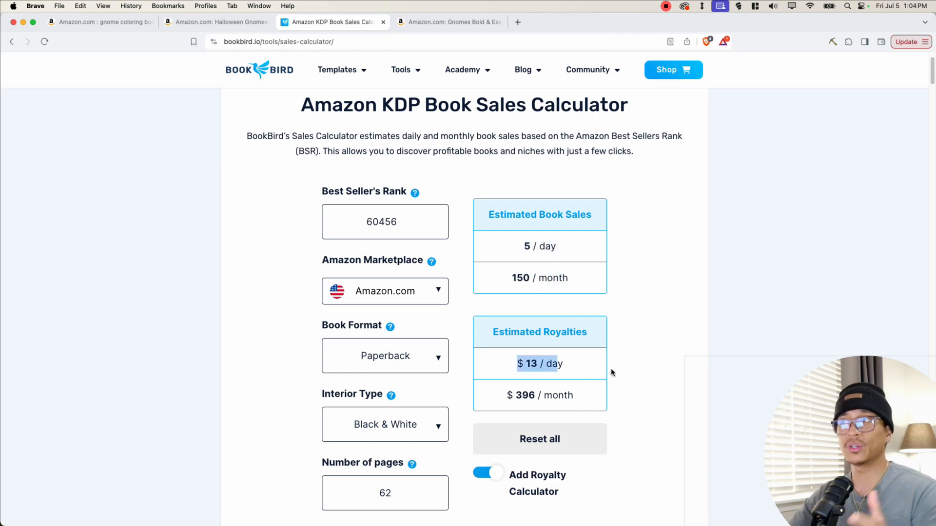
click(623, 369)
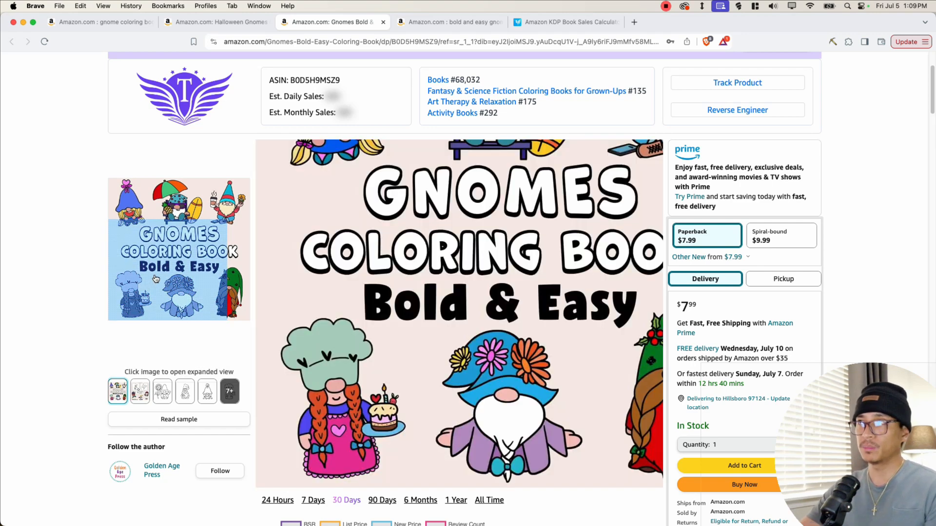
- View the Gnomes Bold & Easy Coloring Book's sample interior images on its product page
mouse_move(138, 394)
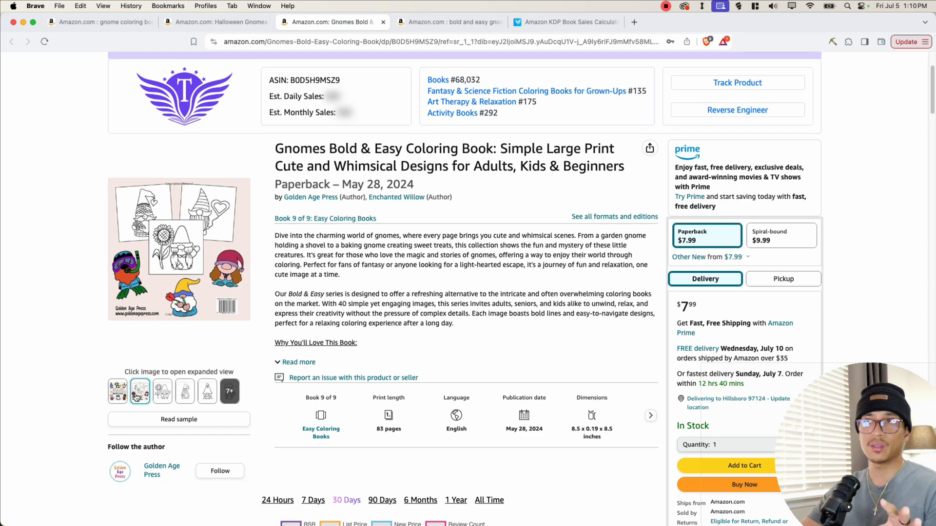
mouse_move(230, 393)
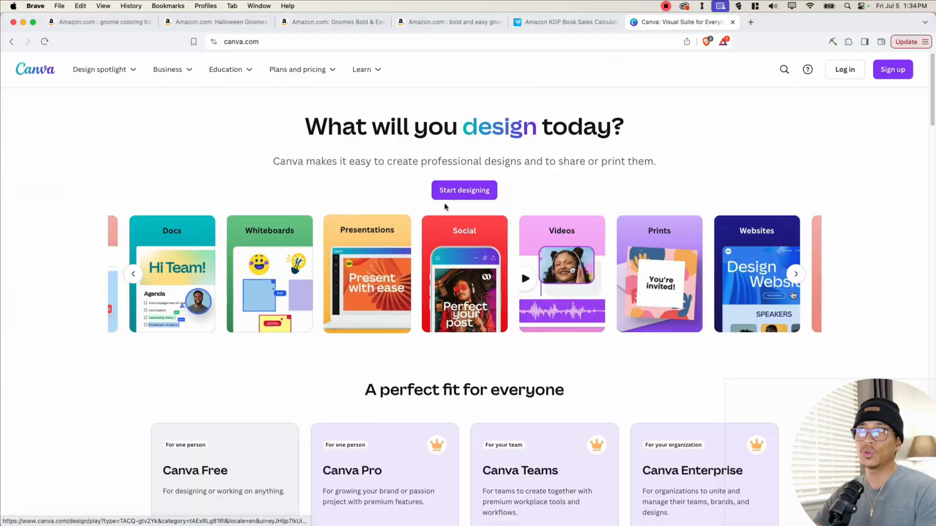
- Switch to the Canva website and scroll through its homepage plans
scroll(284, 274, down, 4)
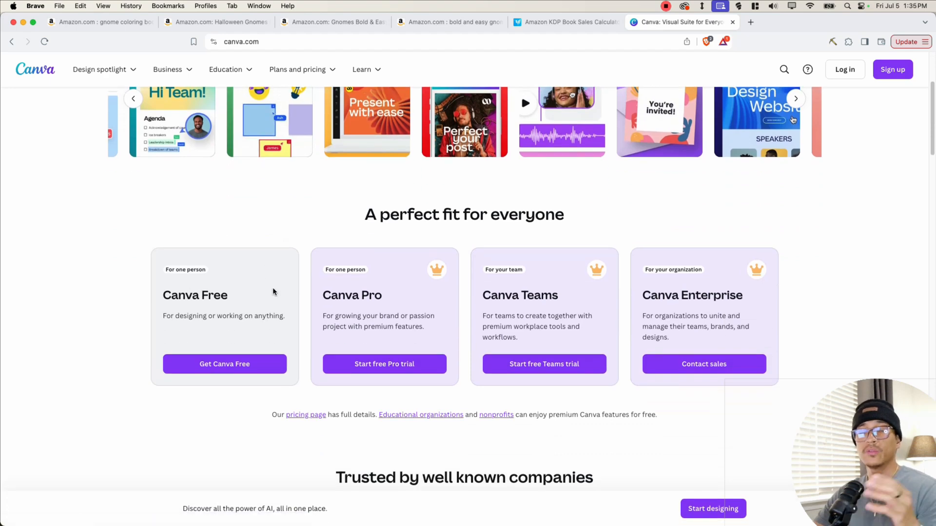
scroll(272, 293, up, 4)
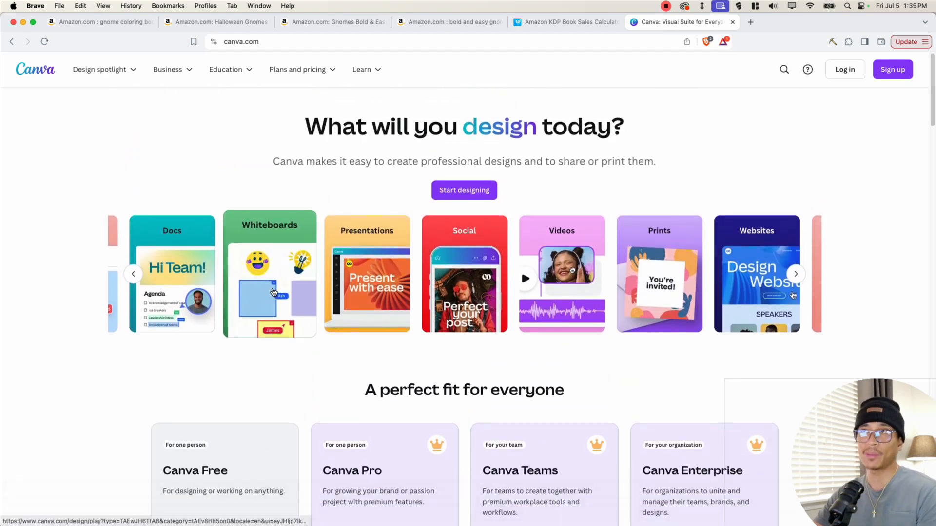
scroll(236, 381, down, 3)
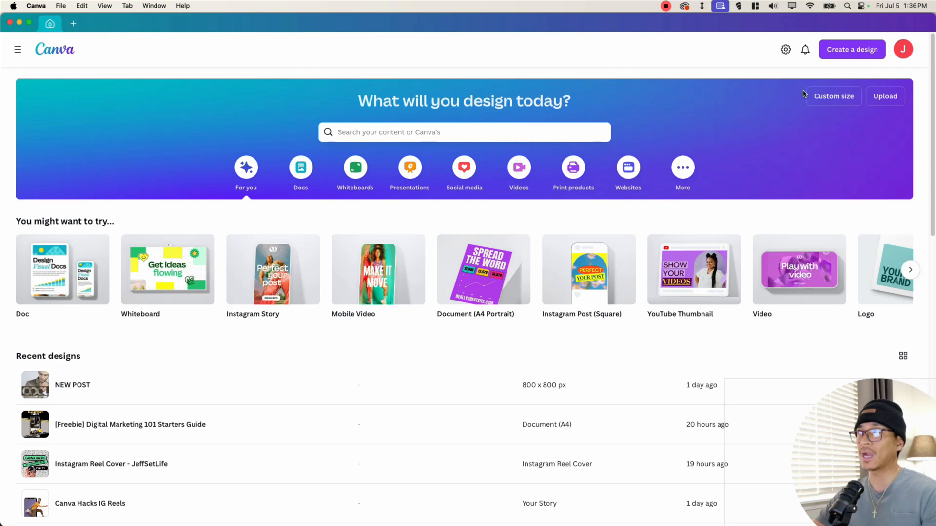
- Check the gnome book's 8.5 x 8.5 inch dimensions and create a custom-size Canva design of 8.5 × 8.5 in
click(828, 97)
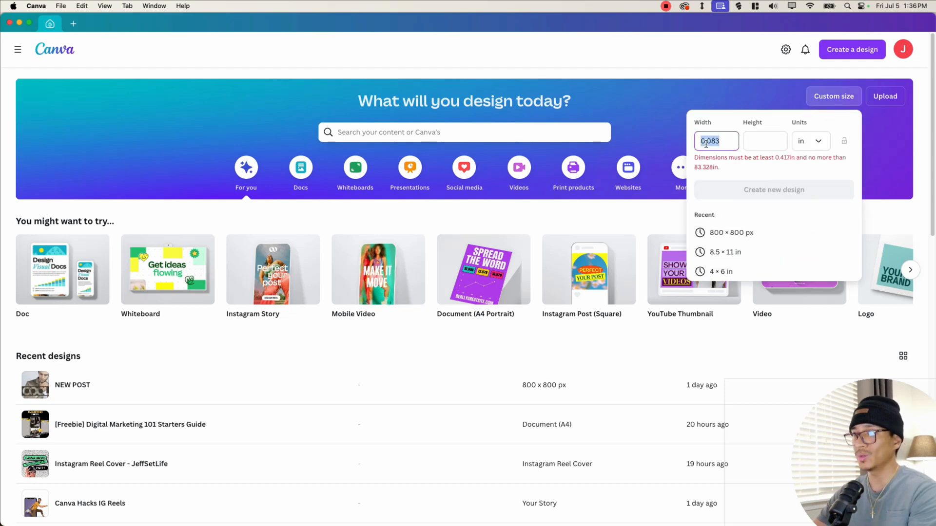
text(8)
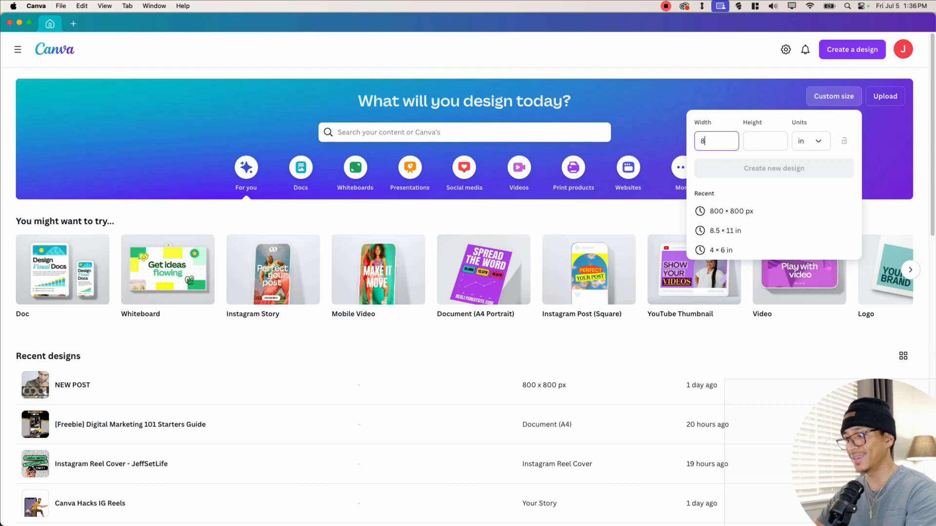
text(.5)
key(Tab)
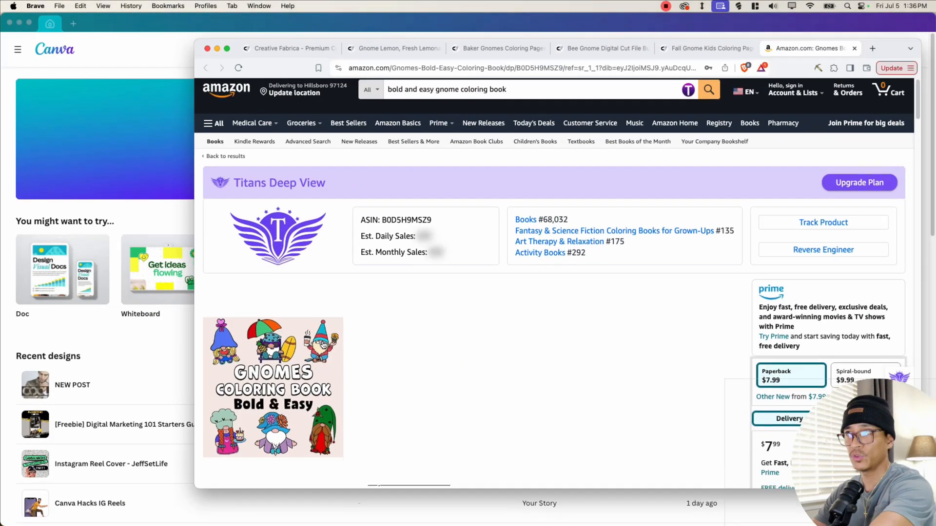
scroll(486, 255, down, 3)
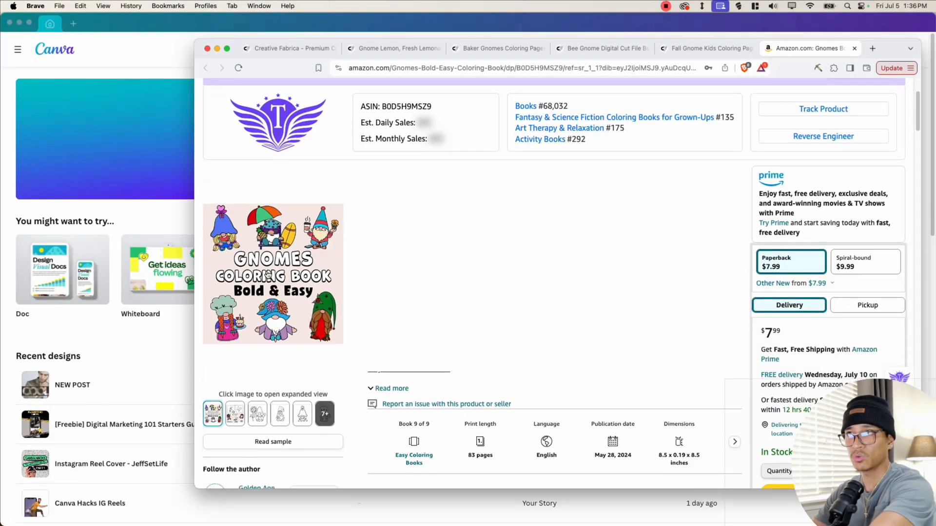
scroll(667, 414, down, 2)
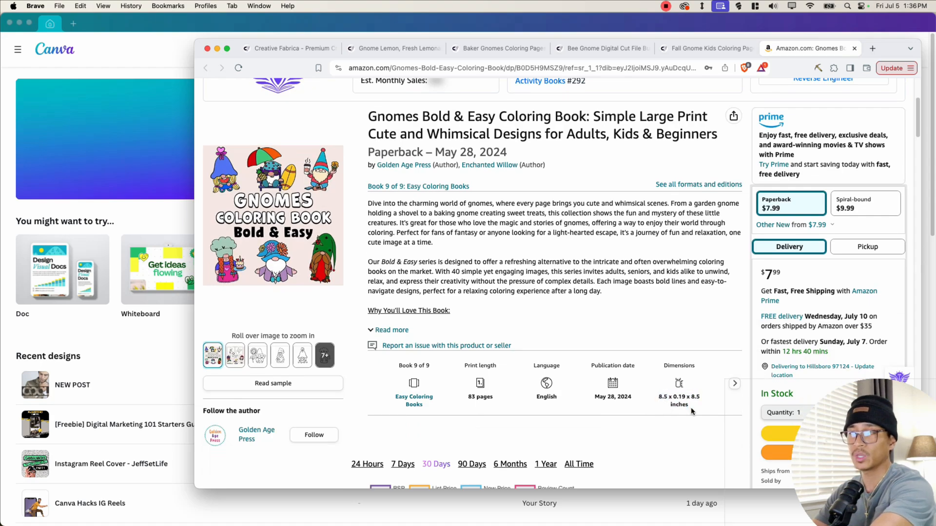
key(ctrl+Up)
click(468, 392)
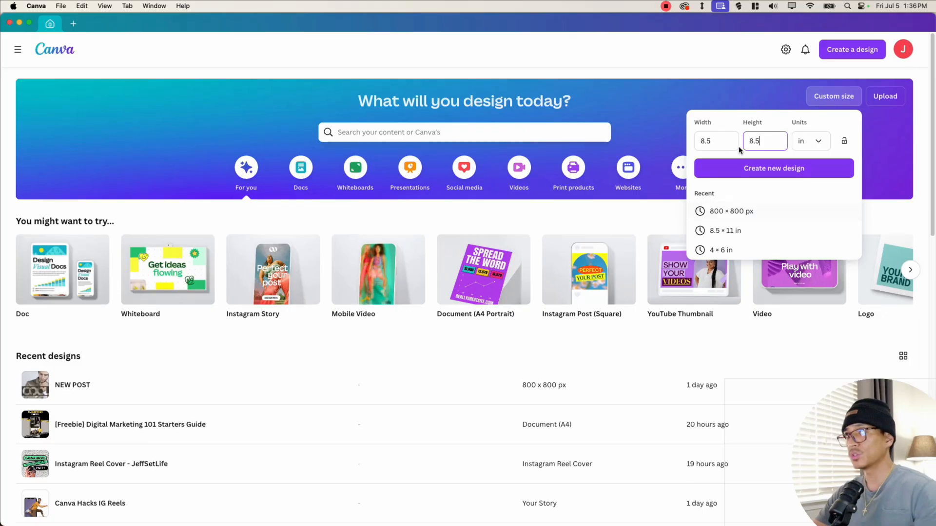
click(771, 168)
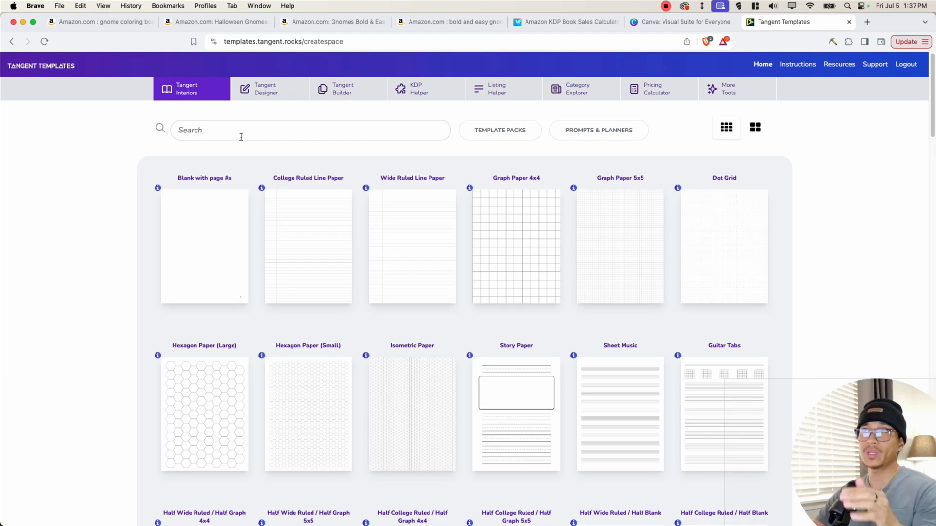
- In Tangent Templates' KDP Helper, calculate dimensions for a Paperback, 8.5 x 8.5 trim, 60 pages, White paper, no bleed
click(413, 99)
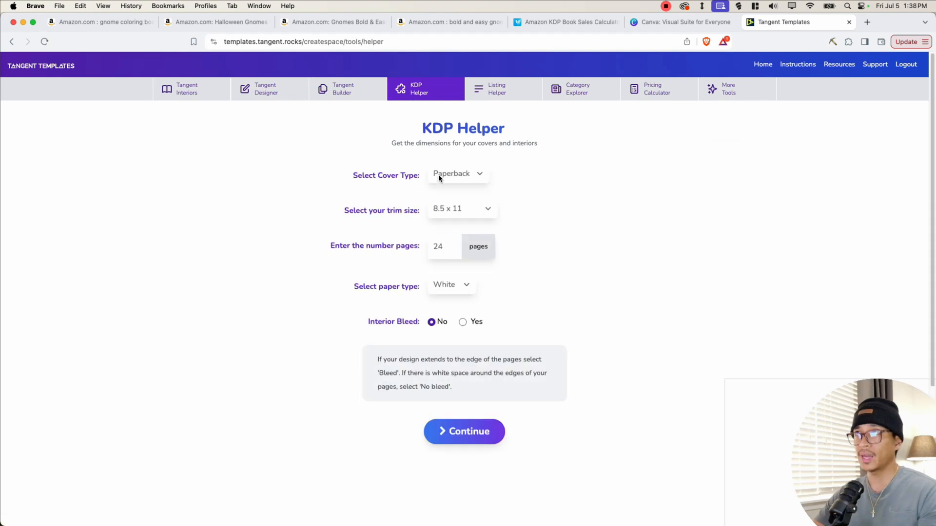
click(449, 180)
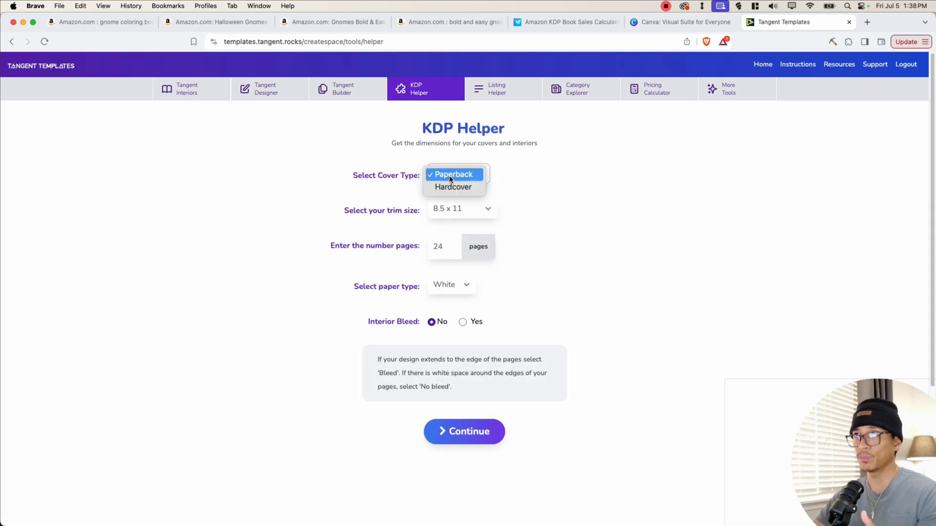
click(460, 195)
click(461, 207)
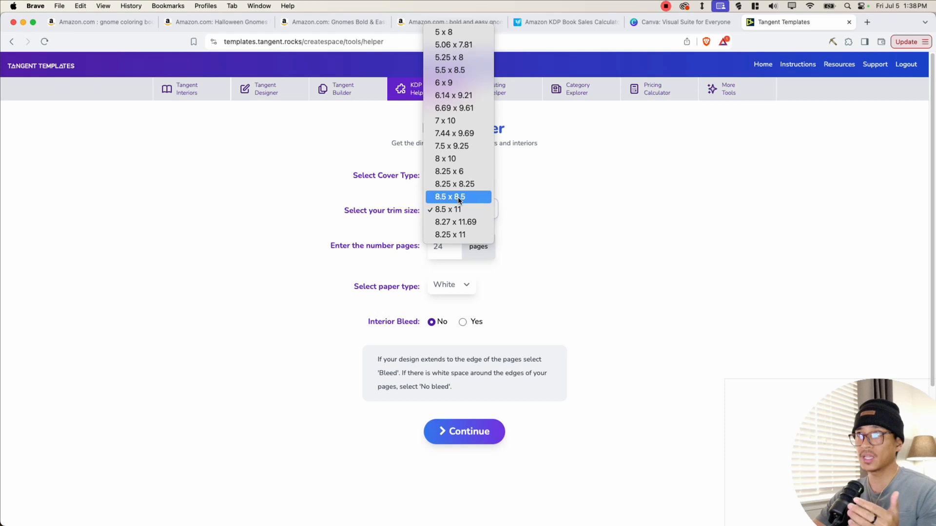
click(457, 197)
drag(444, 249, 432, 247)
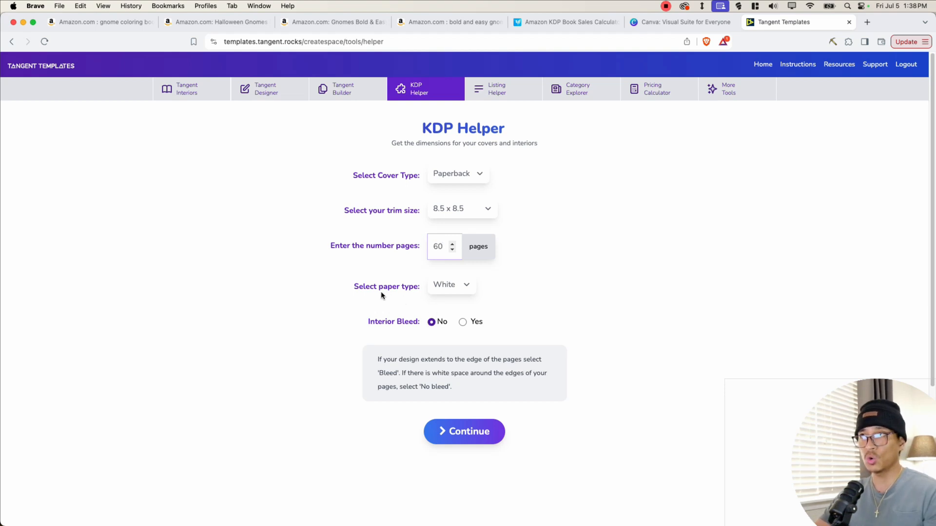
click(460, 286)
click(446, 286)
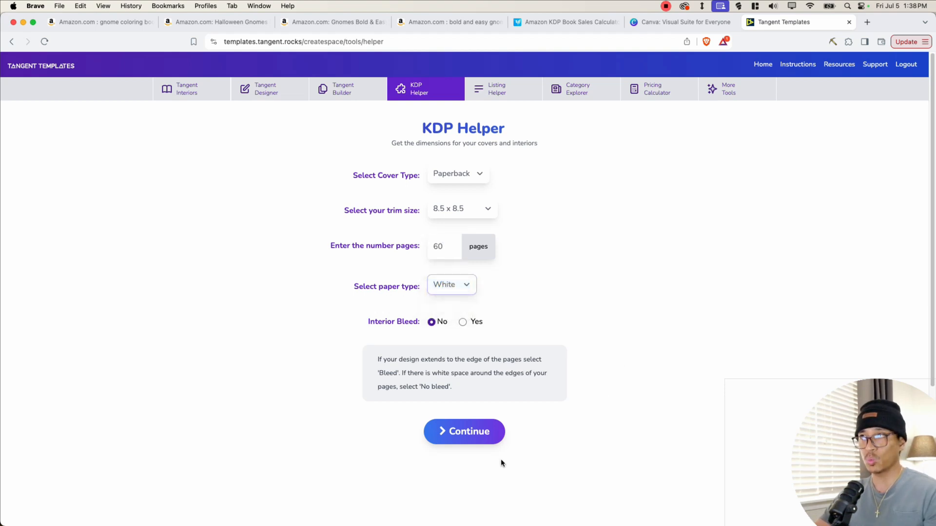
click(471, 435)
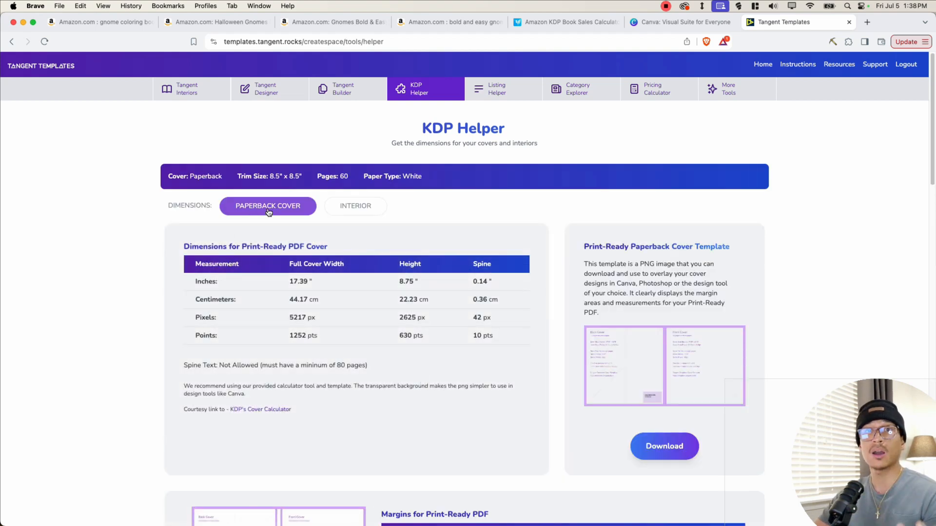
- Show the interior dimensions and scroll to the interior template images
click(348, 213)
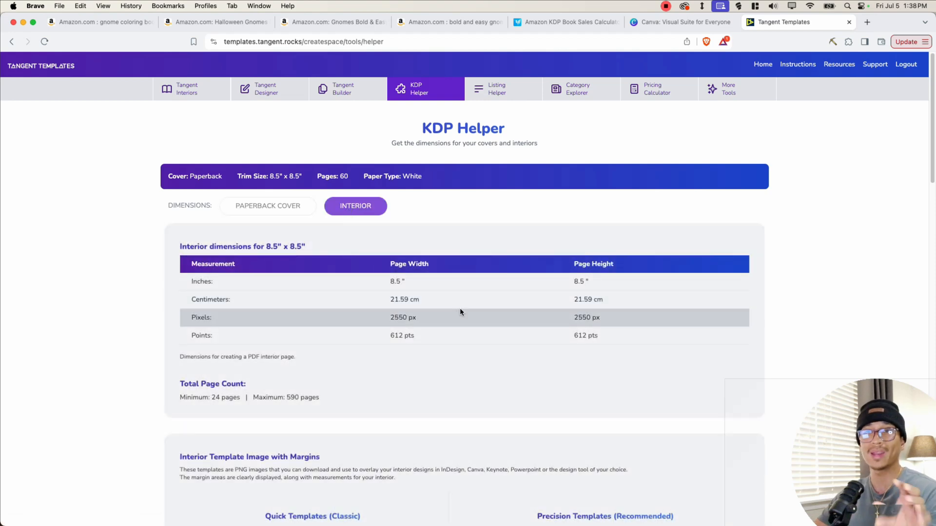
scroll(452, 322, down, 8)
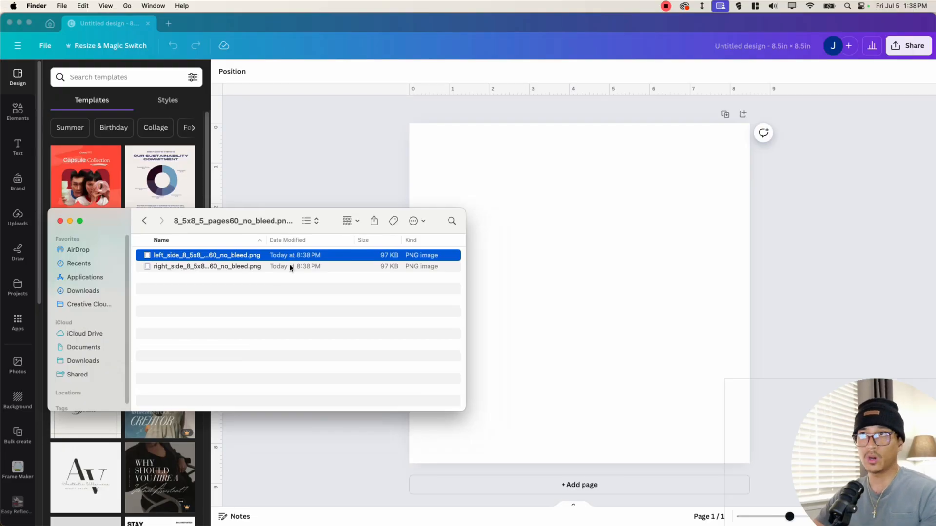
- Upload the left- and right-side template PNGs to Canva and place the right-side template on page 1
click(169, 256)
click(228, 282)
click(209, 267)
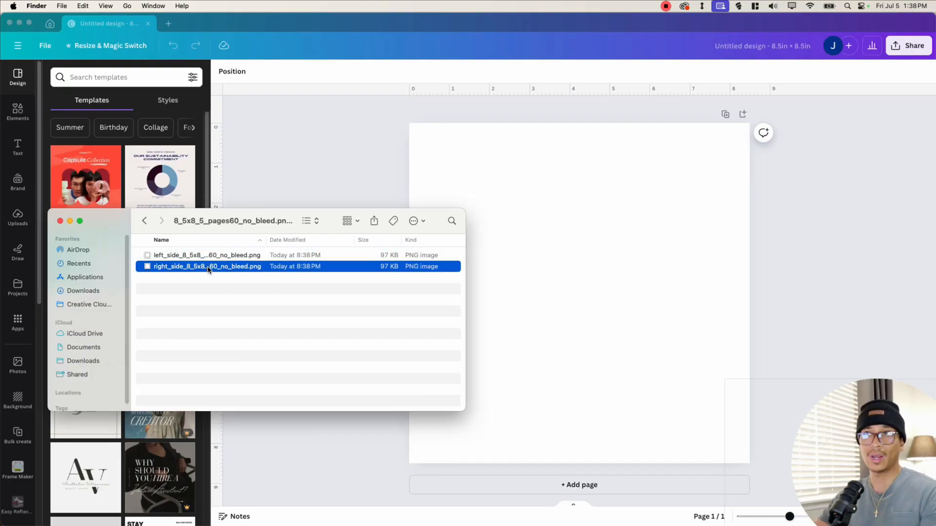
click(716, 302)
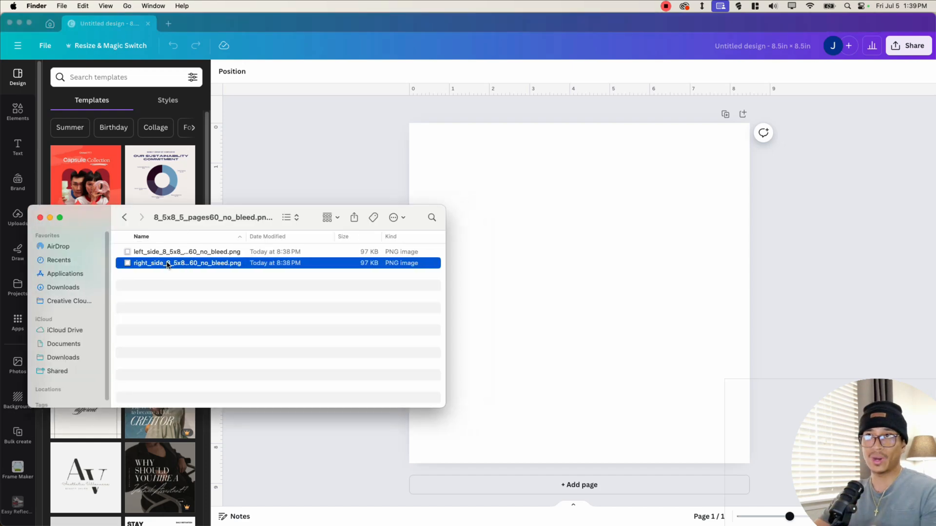
drag(167, 265, 576, 267)
click(738, 280)
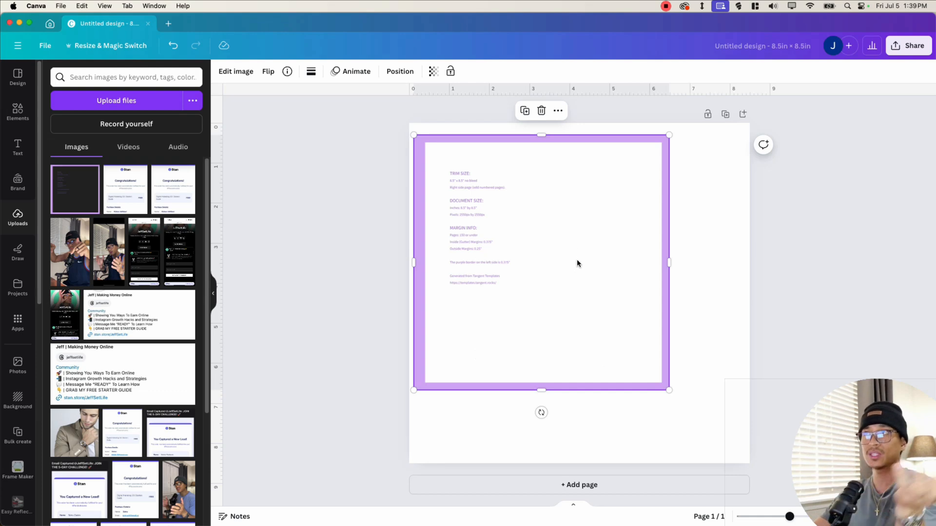
- Move and resize the right-side template so it fills the whole of page 1
mouse_move(575, 257)
mouse_down()
mouse_move(568, 267)
mouse_move(569, 252)
mouse_up()
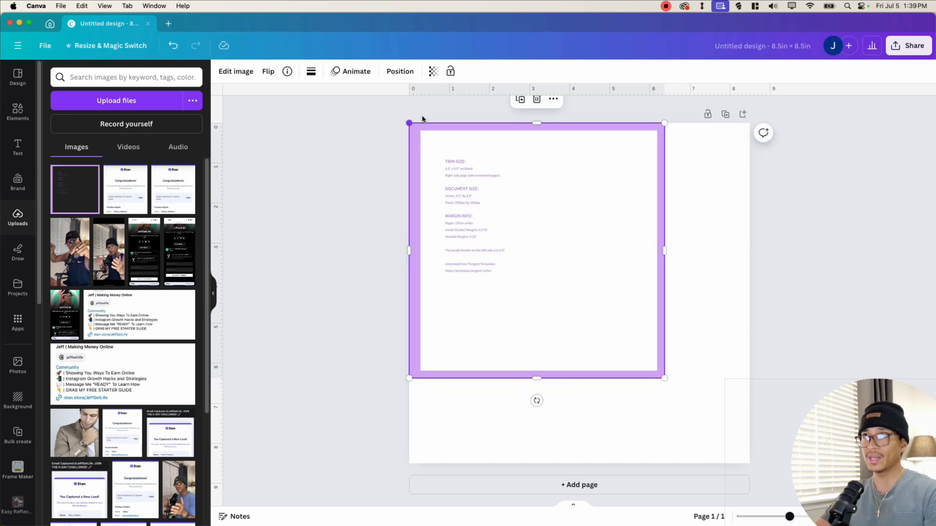
drag(664, 379, 749, 463)
click(586, 343)
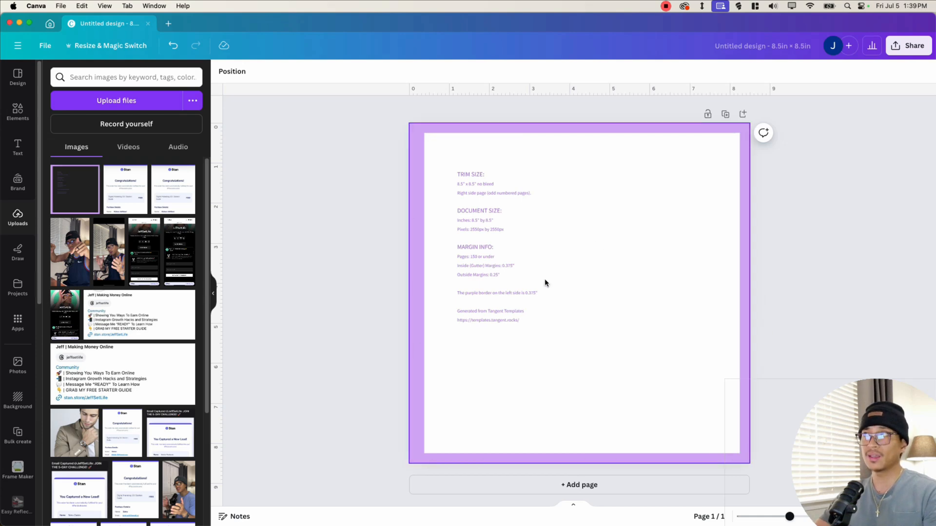
- Add a second page and place the left-side template image on it
click(568, 484)
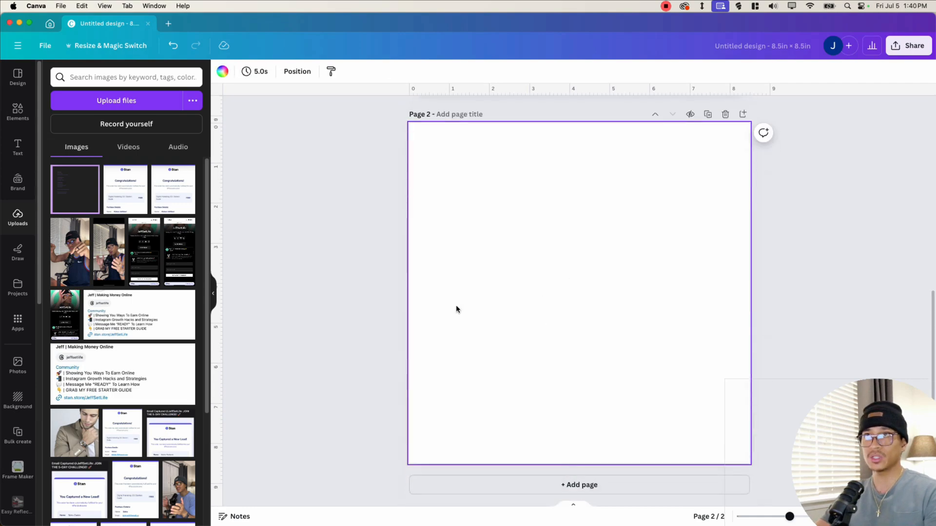
key(ctrl+Up)
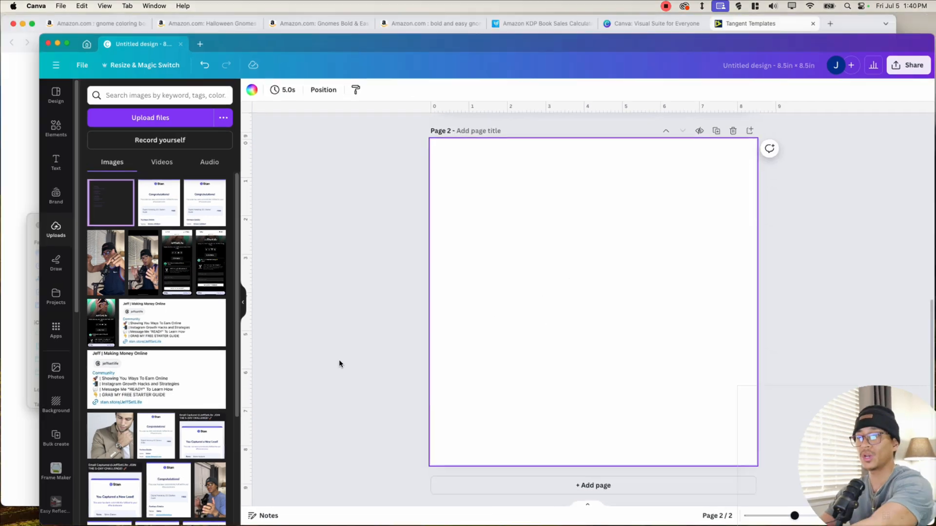
click(171, 338)
drag(157, 257, 692, 201)
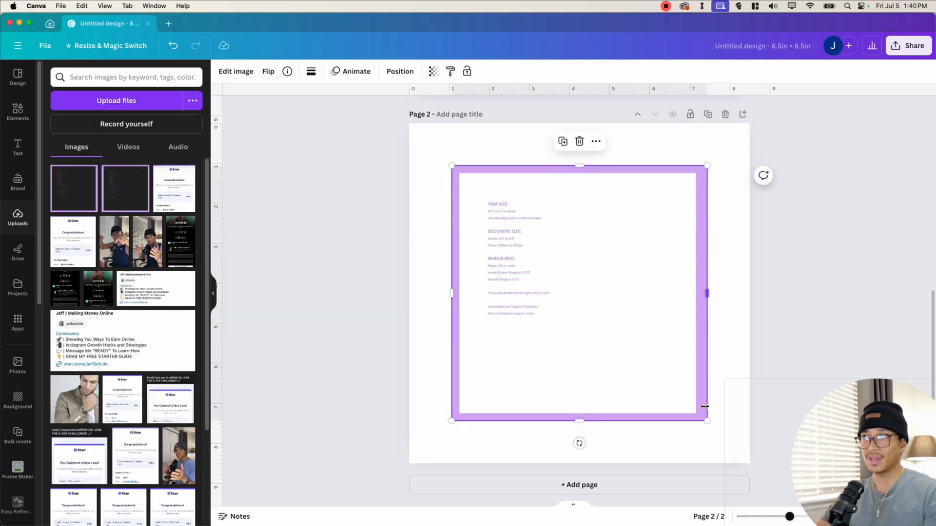
- Move and enlarge the left-side template so it fills the whole of page 2
drag(526, 291, 569, 246)
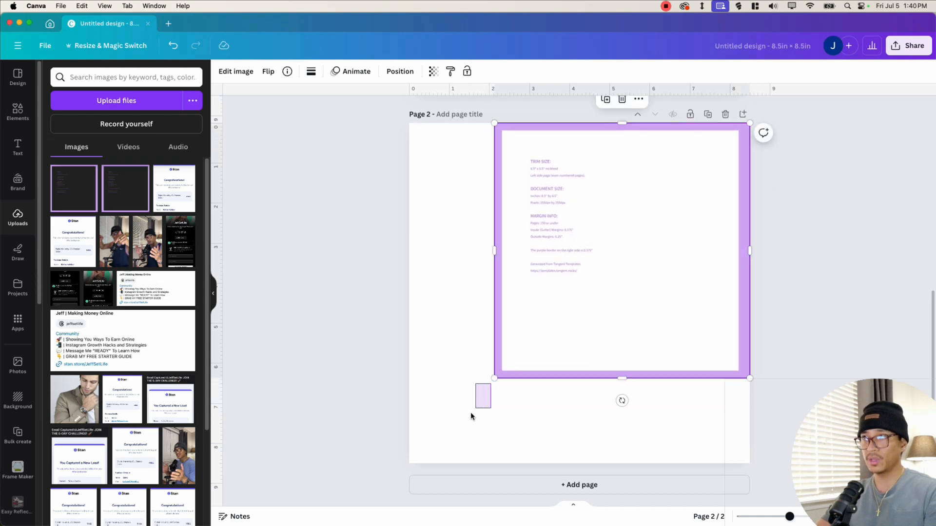
drag(495, 379, 410, 459)
click(398, 276)
- Set the page 1 template image's transparency to 19 and lock it in place
scroll(397, 274, up, 5)
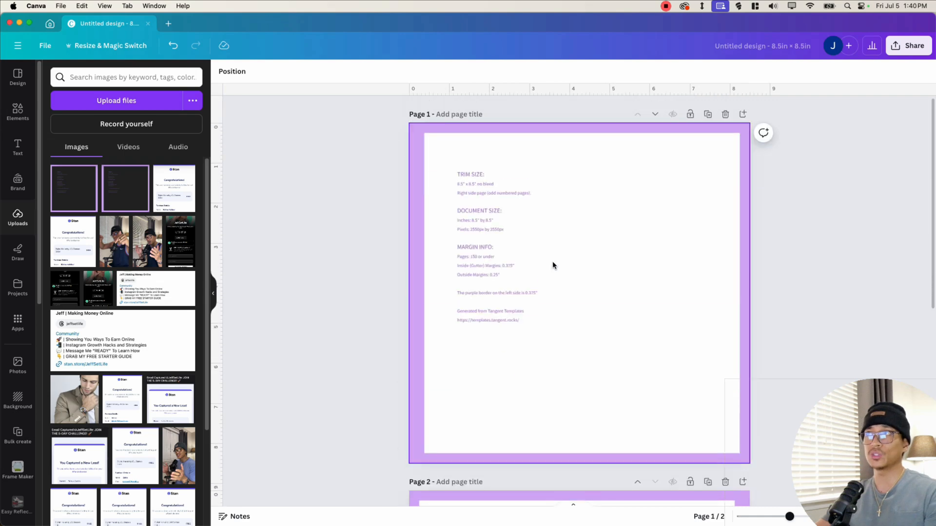
click(577, 212)
click(432, 72)
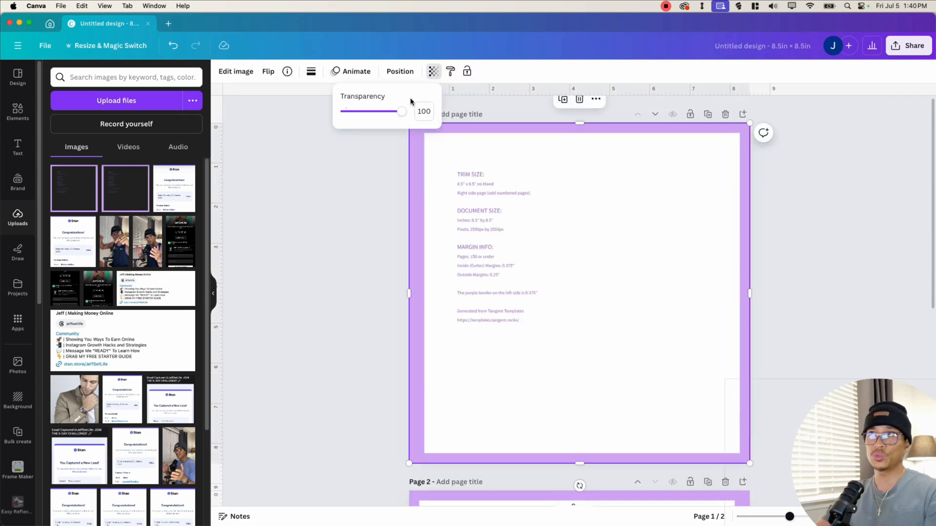
drag(403, 112, 355, 154)
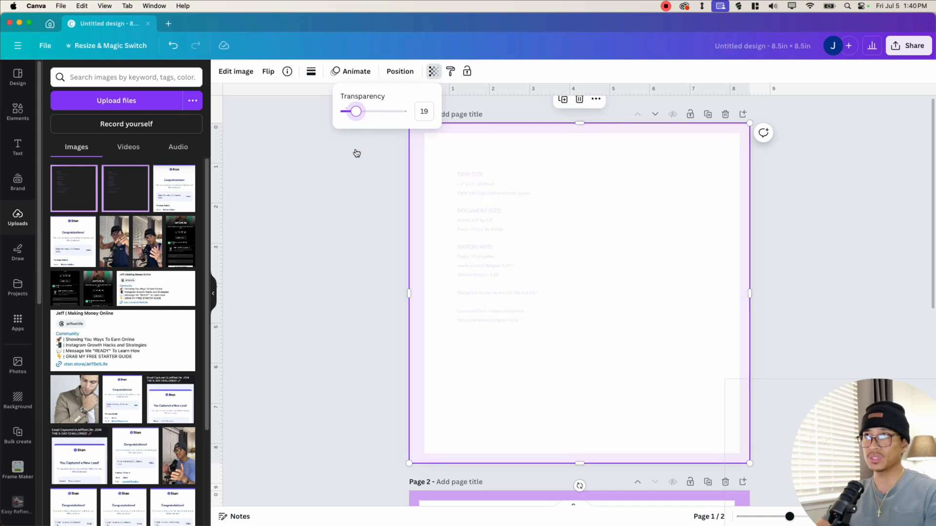
click(625, 204)
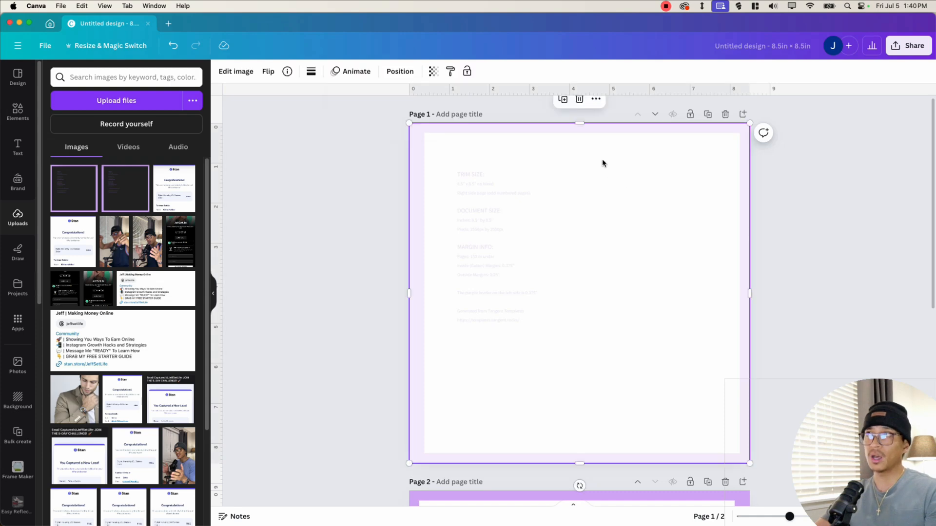
click(467, 72)
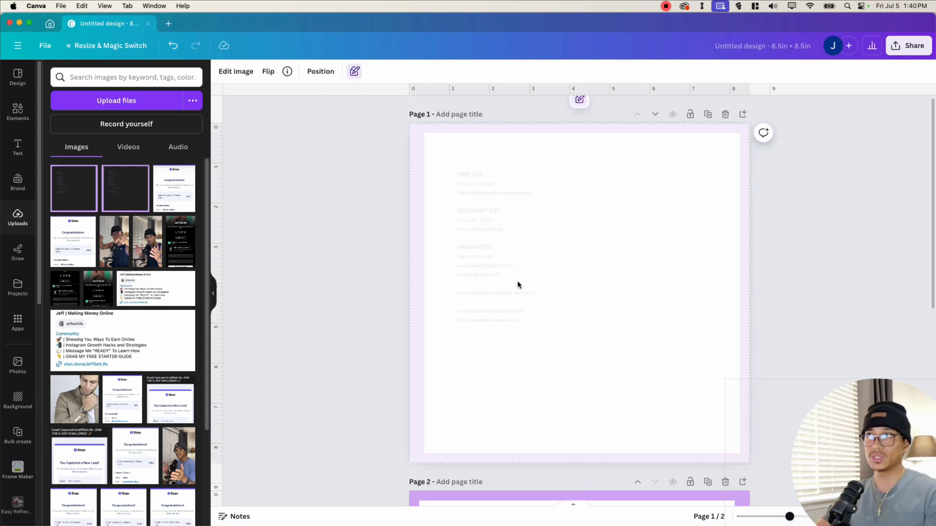
- Lower the page 2 template image's transparency the same way and lock it
scroll(518, 284, down, 10)
click(531, 312)
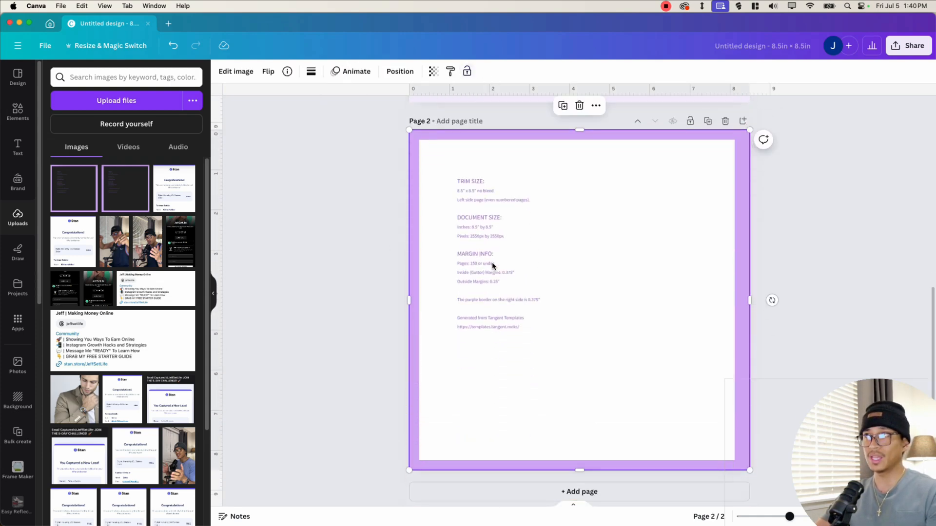
click(433, 72)
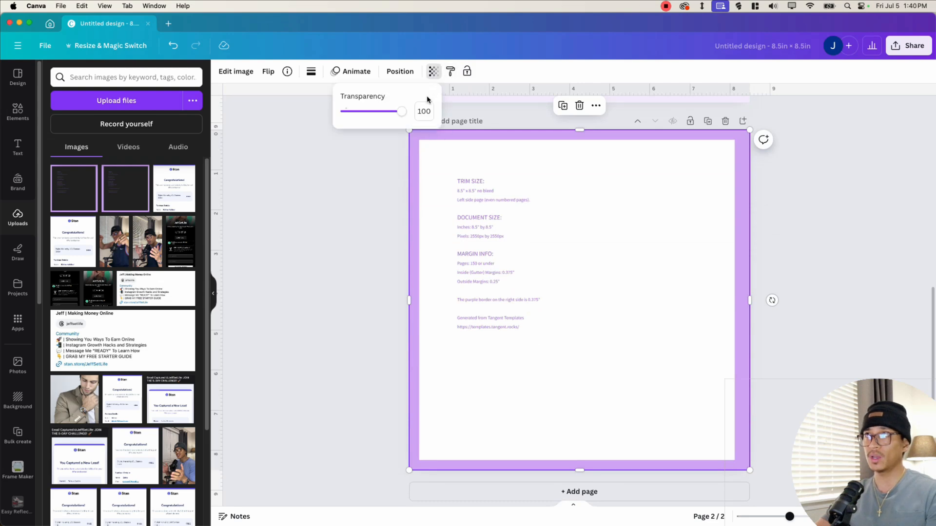
drag(389, 118, 357, 151)
click(467, 71)
- Add a heading on page 1 reading "This Gnome Coloring Book" and resize it near the top of the page
scroll(476, 251, up, 8)
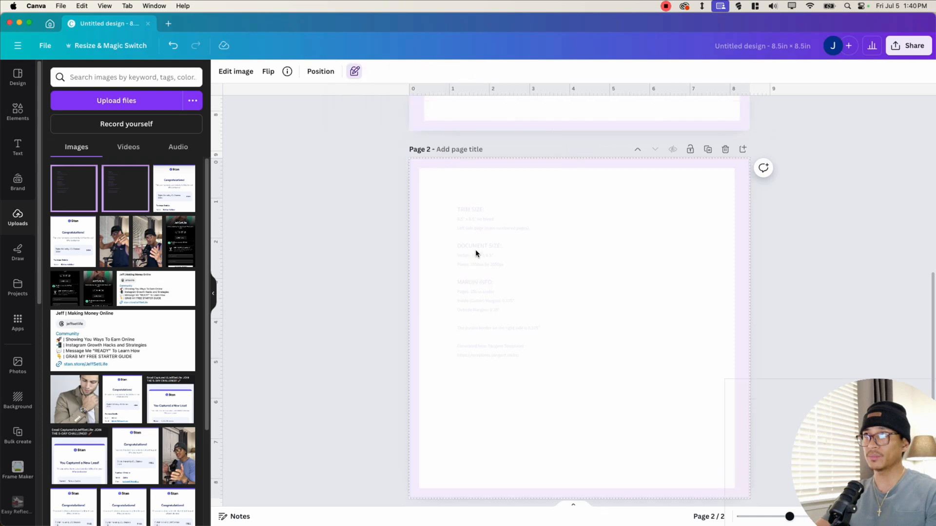
click(475, 253)
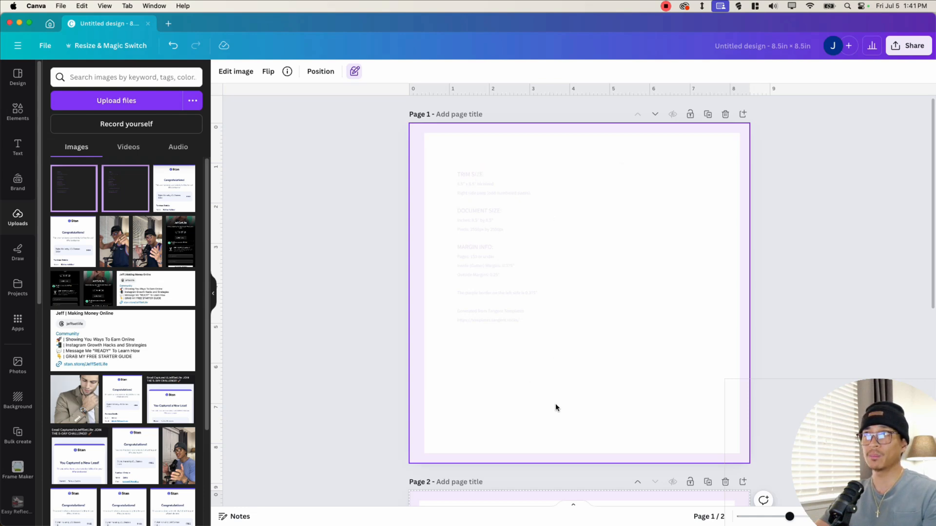
click(9, 150)
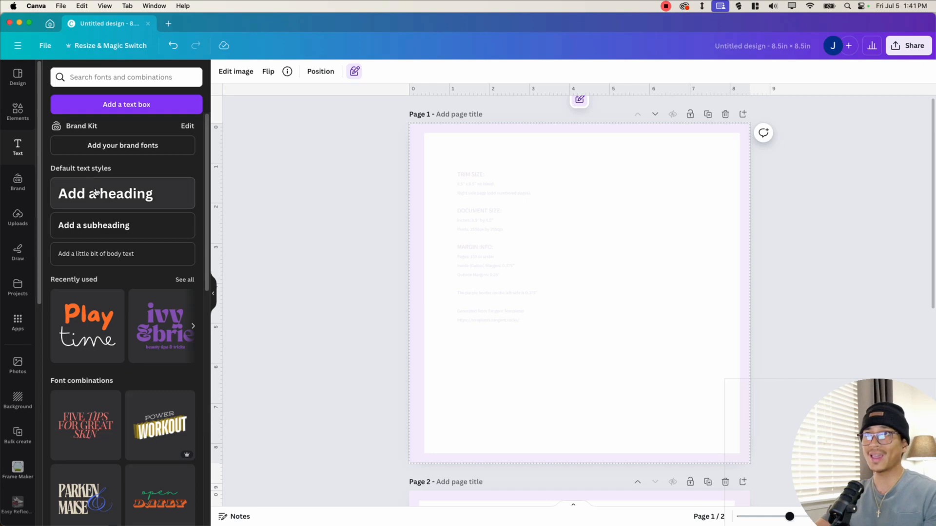
click(67, 194)
double_click(588, 287)
triple_click(588, 288)
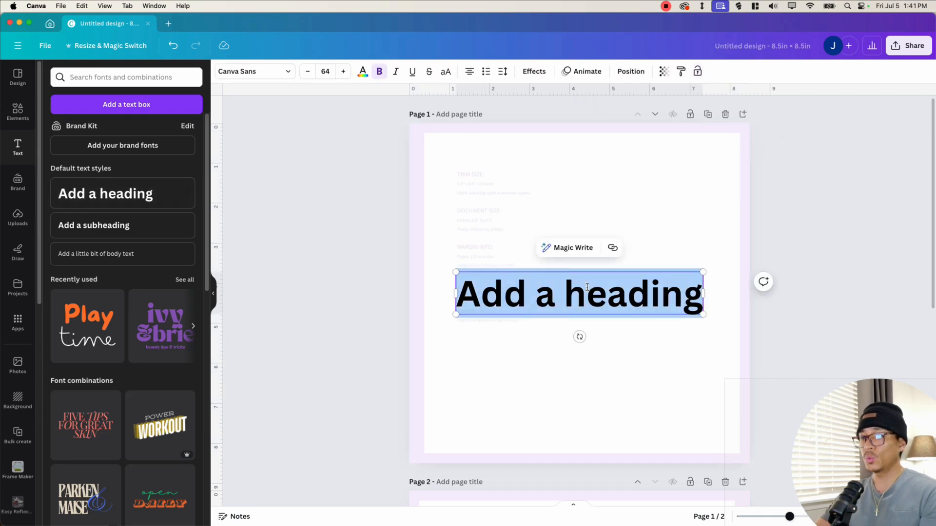
text(This Gnomes)
key(BackSpace)
text(Colo)
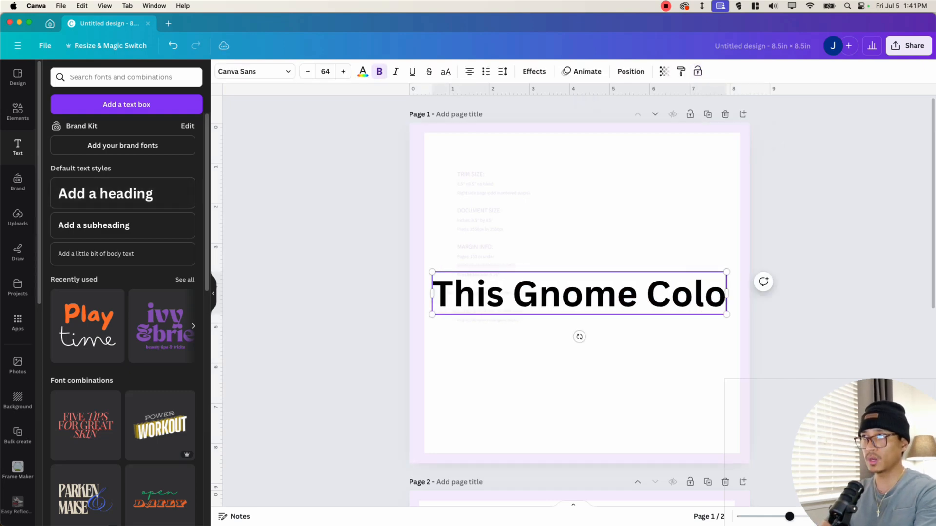
text(ring Book)
drag(748, 361, 752, 297)
drag(629, 302, 715, 223)
drag(438, 223, 443, 223)
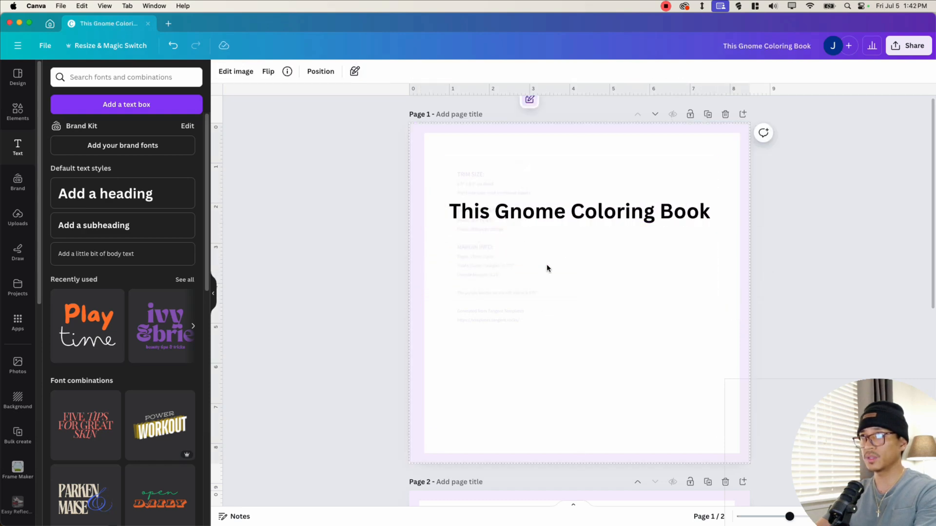
- Add a second line "Belongs to:" to the page 1 heading
click(706, 217)
key(Return)
text(E)
key(BackSpace)
text(Belongs to:)
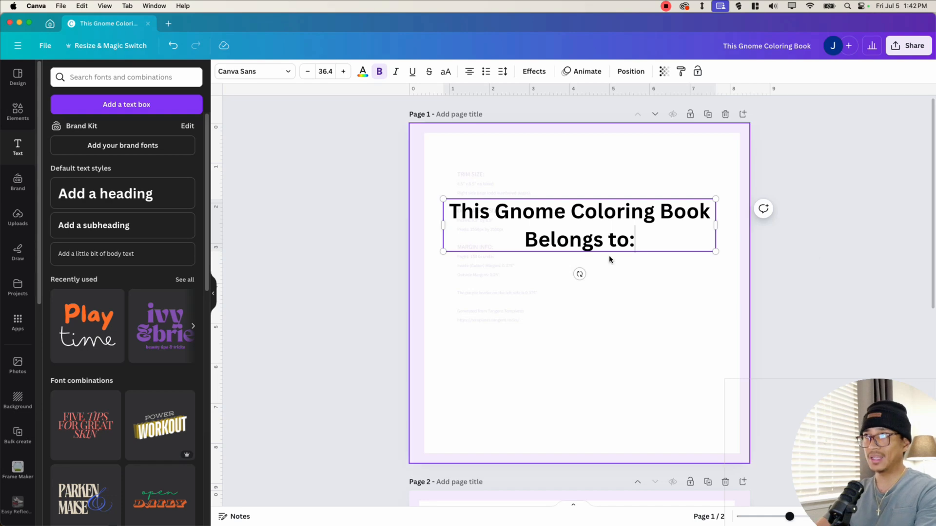
- Apply the Hollow text effect to the heading
click(534, 71)
click(63, 215)
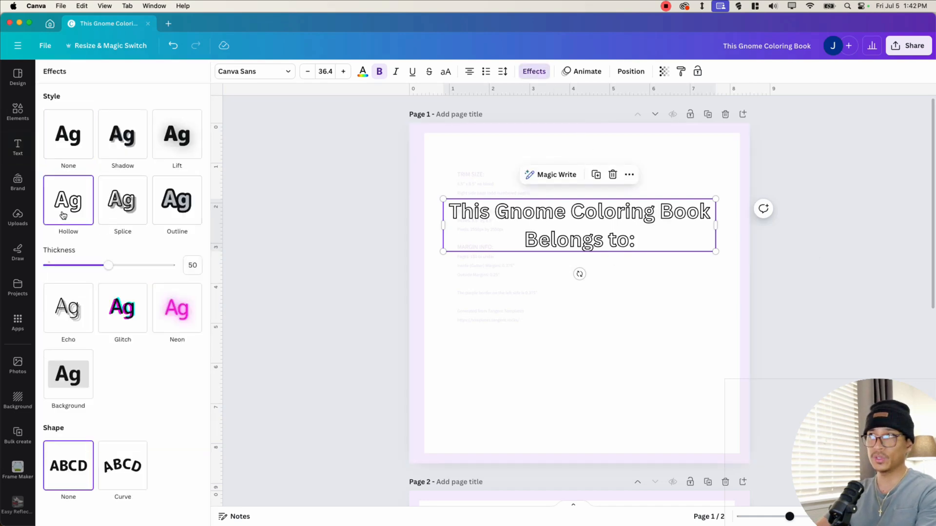
click(564, 214)
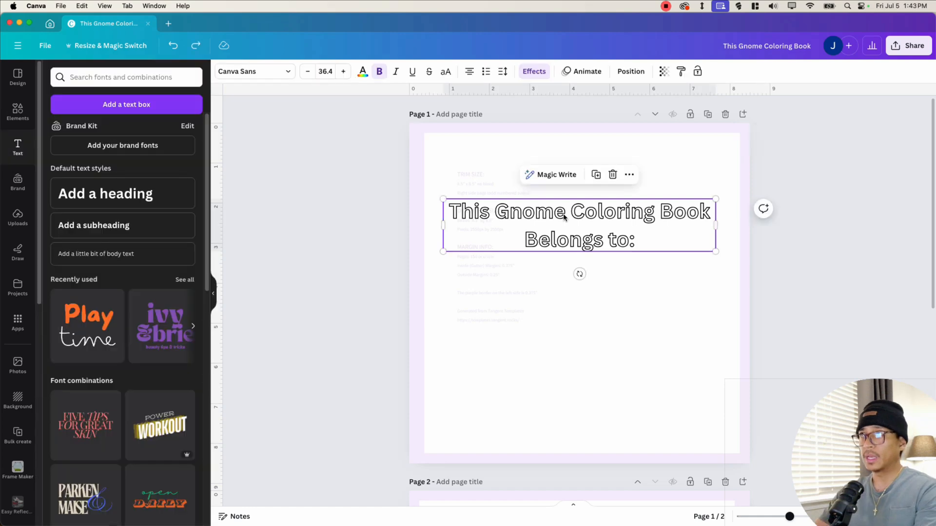
- Browse the Comic font category and change the heading's font to Bobby Jones
click(264, 76)
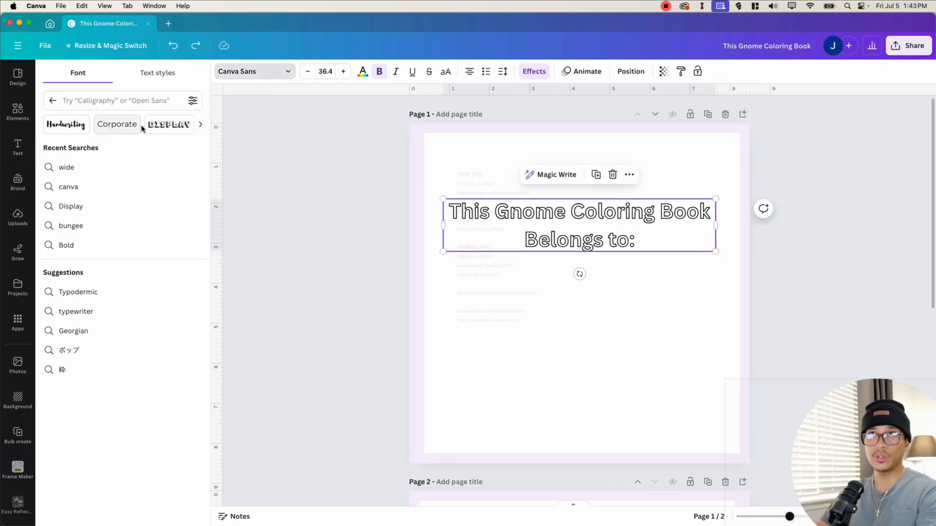
click(202, 126)
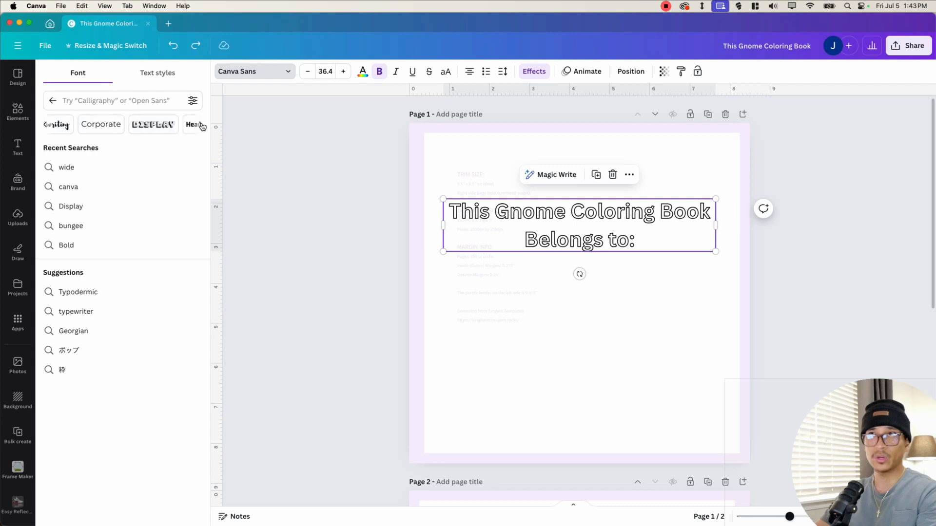
click(201, 127)
click(202, 126)
click(201, 127)
click(201, 126)
click(201, 126)
click(201, 126)
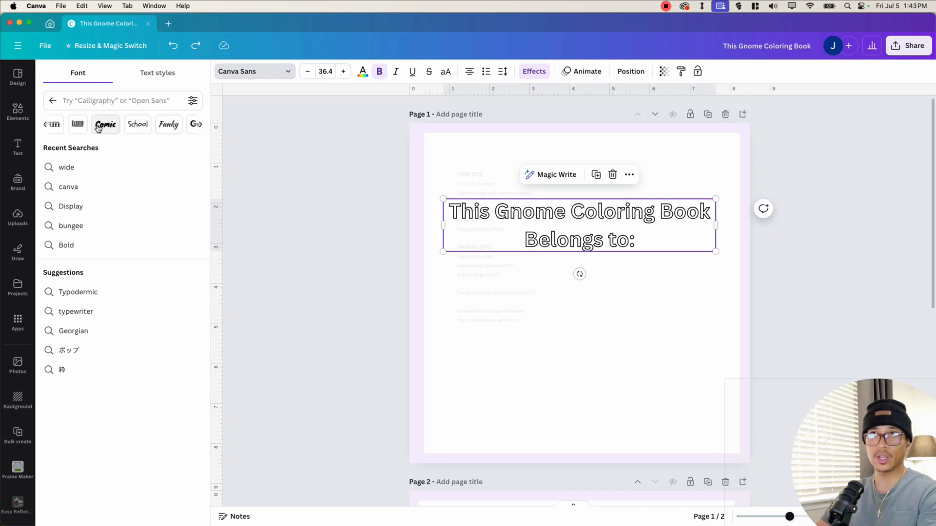
click(103, 127)
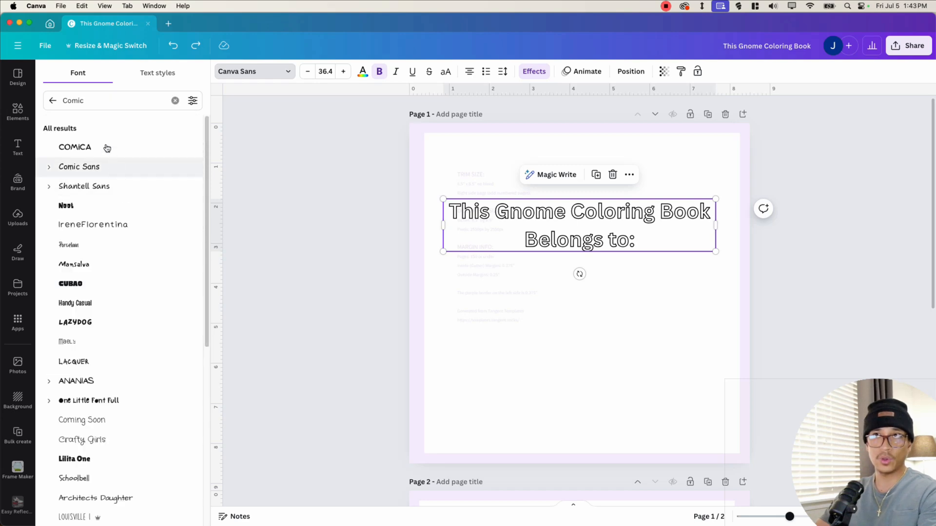
scroll(112, 293, down, 10)
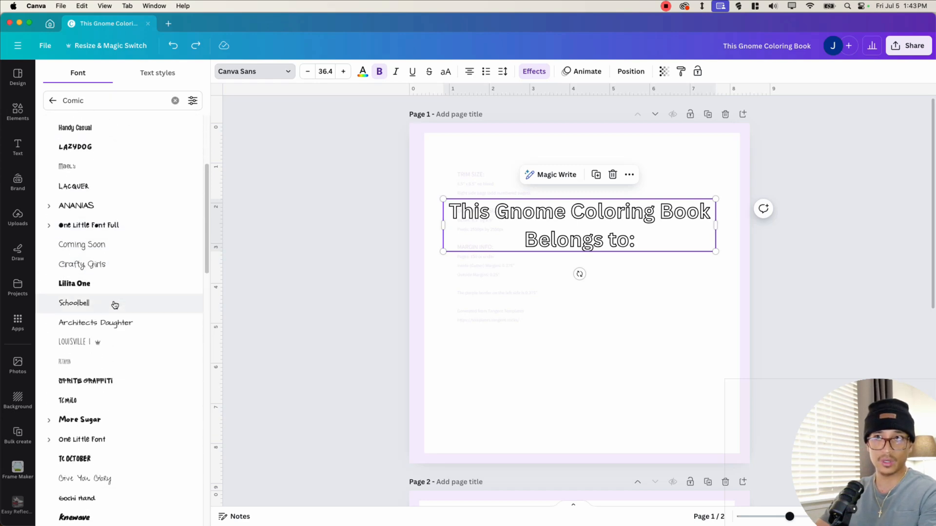
scroll(119, 304, down, 5)
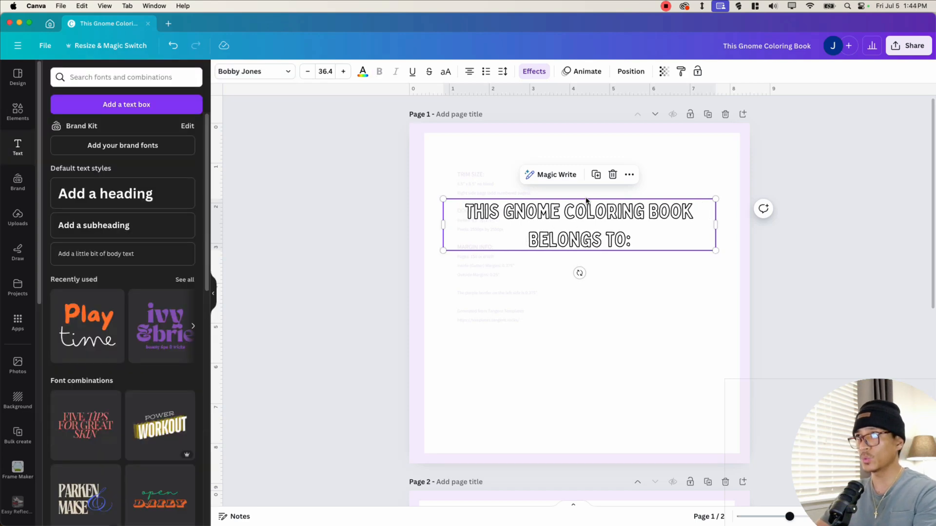
- Increase the hollow effect's thickness and enlarge the heading text box
click(534, 73)
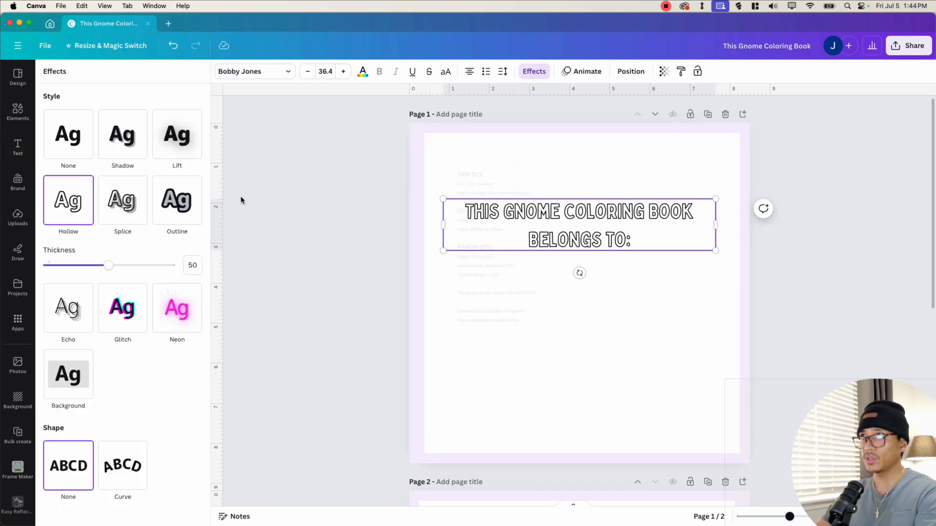
drag(109, 269, 134, 276)
click(501, 237)
drag(442, 227, 446, 295)
click(593, 323)
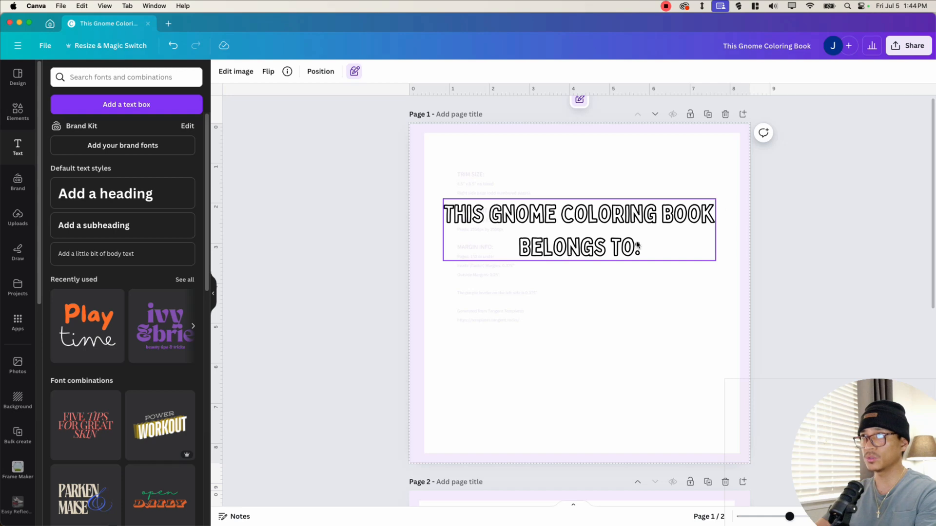
- Add a horizontal line below the heading for writing the owner's name and position the heading above it
click(15, 118)
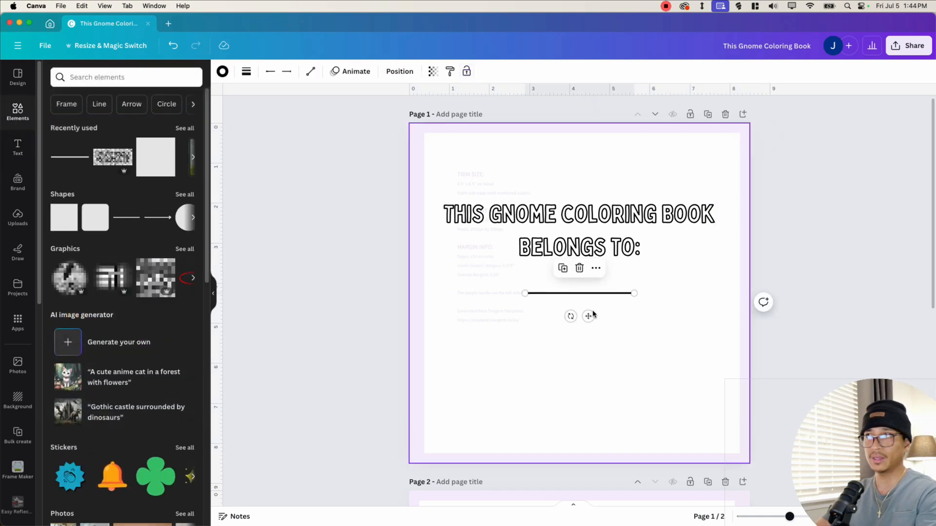
drag(588, 316, 502, 325)
drag(545, 304, 651, 304)
drag(553, 328, 588, 327)
click(668, 340)
drag(668, 341, 554, 234)
drag(554, 234, 553, 275)
click(798, 259)
scroll(682, 292, down, 2)
scroll(633, 317, up, 2)
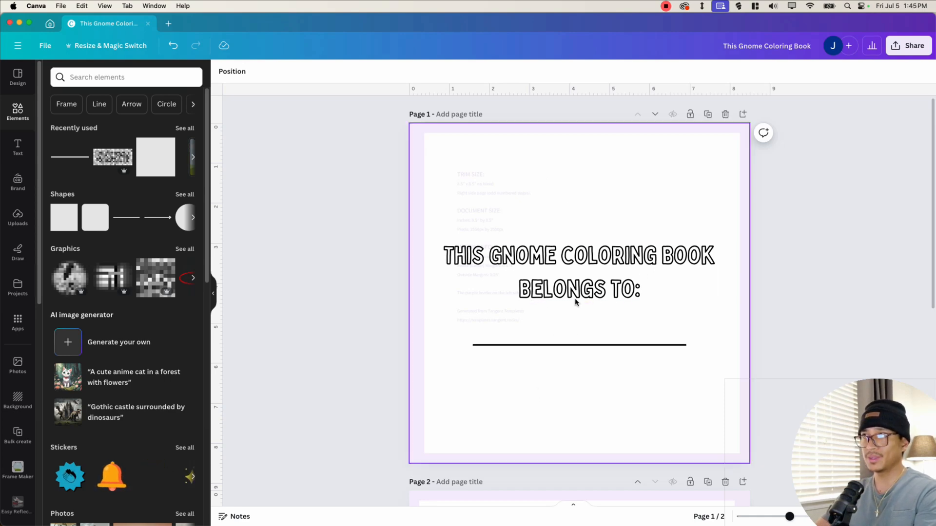
- Copy the heading onto page 2, change its text to "TEST PAGE" and place it near the top
scroll(567, 346, down, 10)
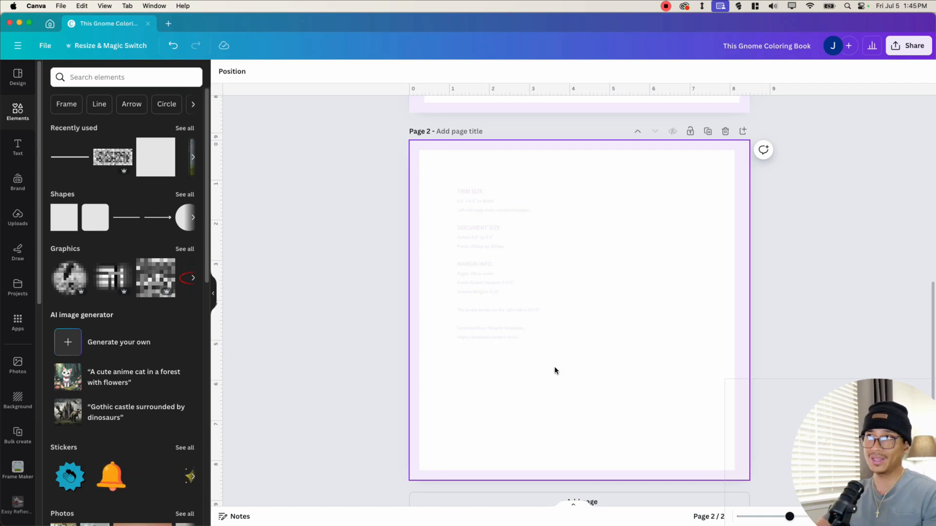
click(554, 367)
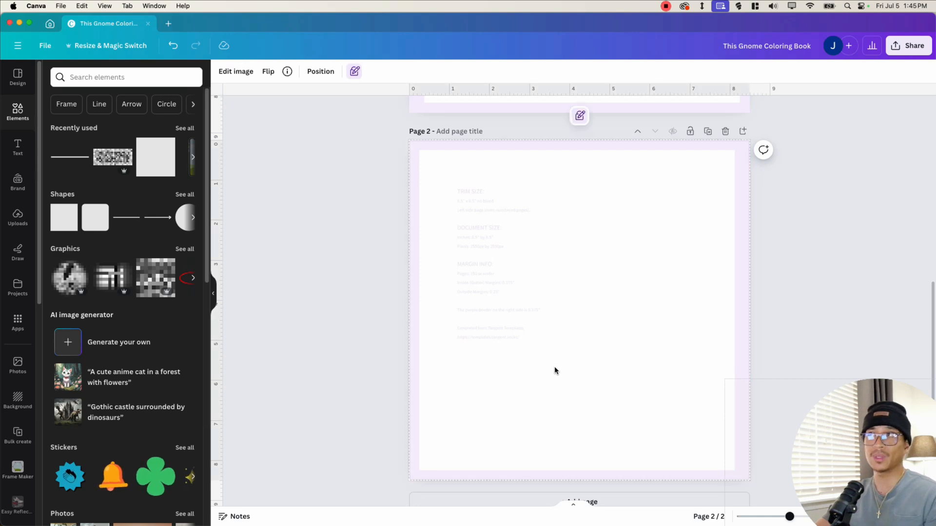
click(397, 330)
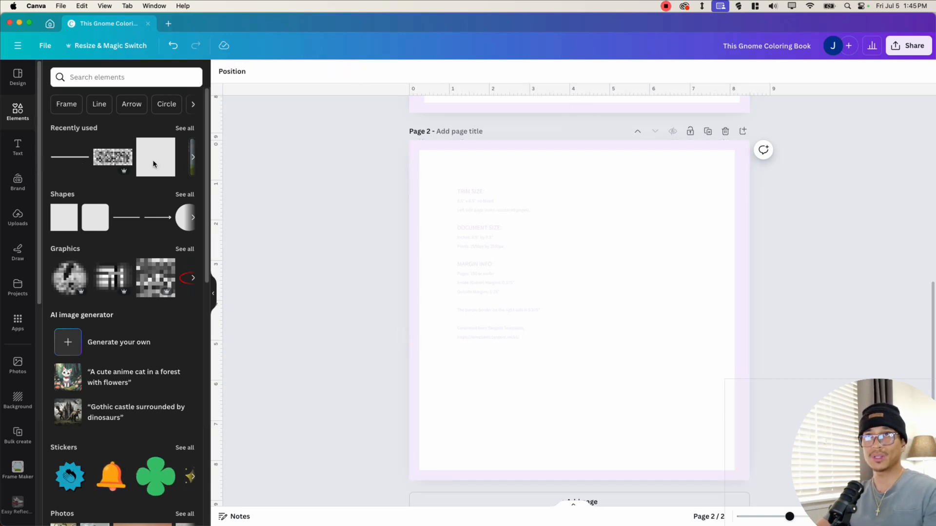
scroll(550, 215, up, 5)
click(557, 166)
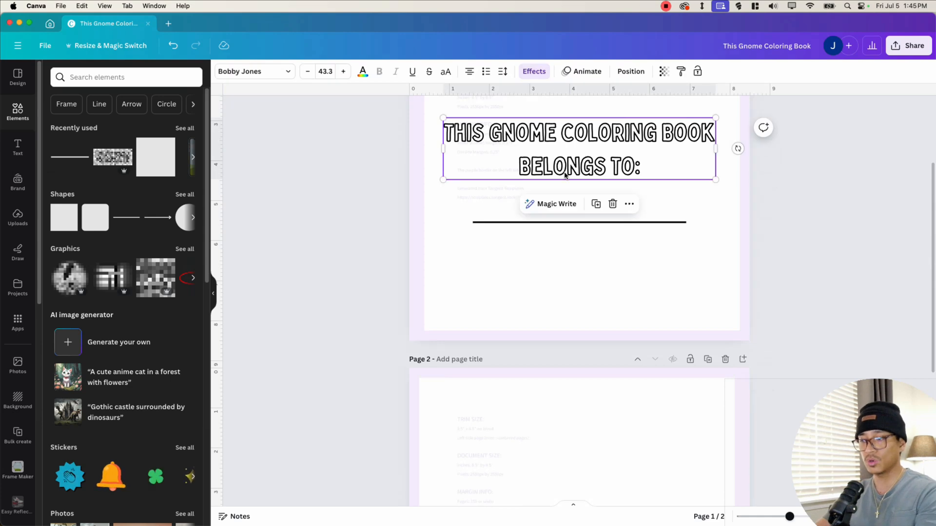
scroll(575, 187, up, 1)
key(super+c)
key(super+v)
scroll(603, 239, down, 1)
drag(594, 202, 585, 264)
scroll(604, 240, down, 5)
double_click(585, 264)
text(TEST PAGE)
drag(576, 262, 576, 249)
- Search for circles, insert an outlined circle graphic on page 2 and shrink it to a small size
scroll(576, 353, down, 2)
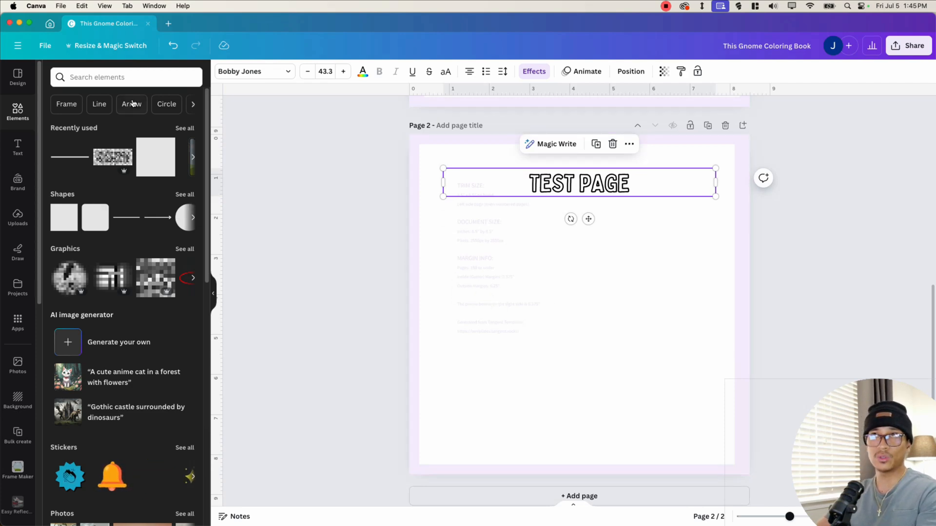
click(166, 104)
click(111, 242)
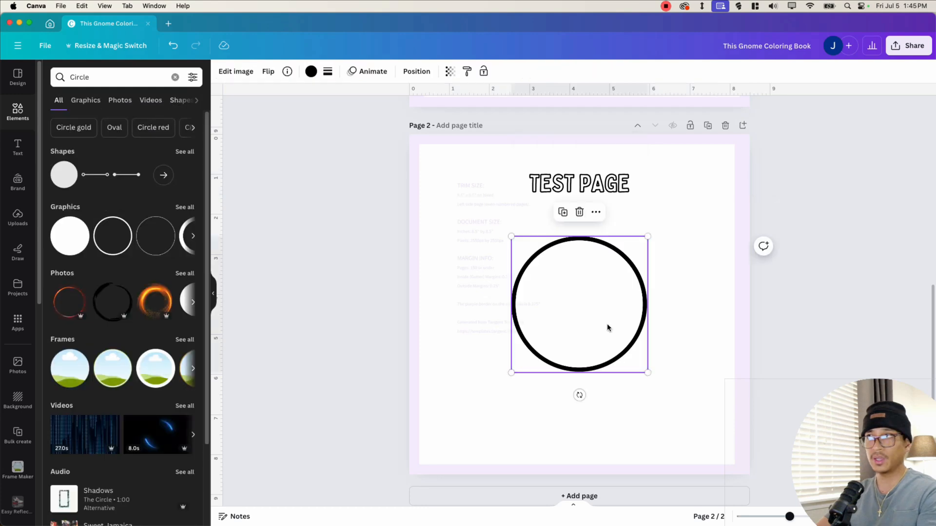
drag(647, 369, 473, 231)
- Duplicate the circle repeatedly to fill page 2 with a grid of nine by eight circles
key(super+d)
drag(467, 229, 480, 222)
key(super+d)
drag(528, 225, 548, 219)
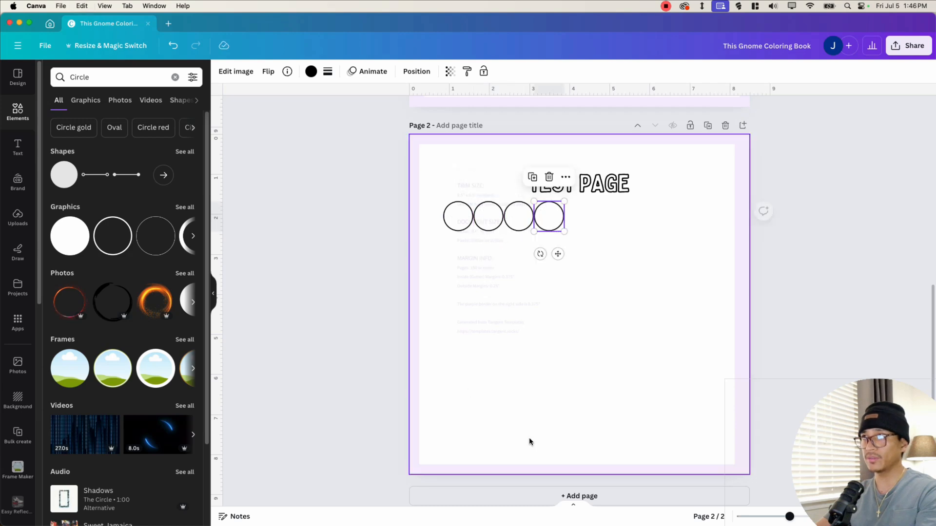
key(super+d)
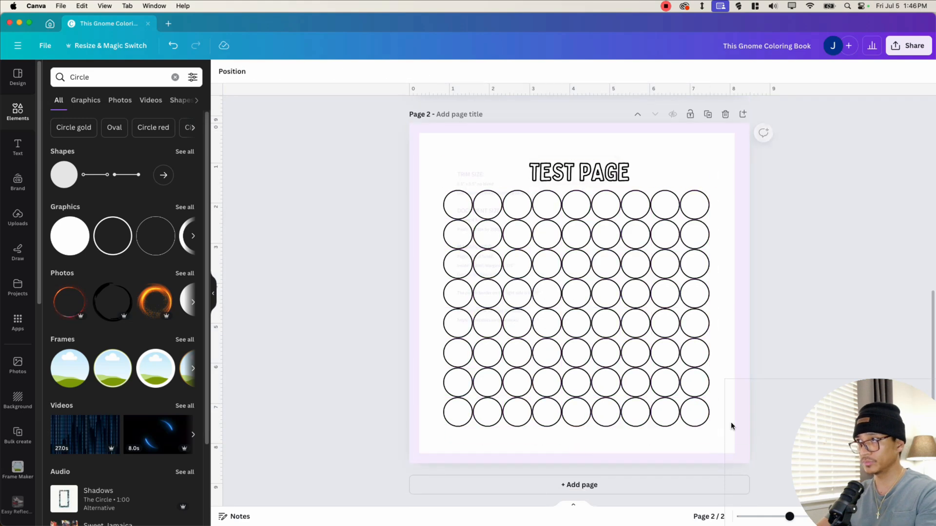
- Select each row of circles on the test page and tidy up their spacing so the grid is evenly aligned
scroll(780, 341, up, 1)
drag(702, 488, 697, 227)
click(775, 222)
drag(775, 223, 448, 224)
click(357, 71)
click(72, 261)
click(411, 297)
drag(399, 252, 745, 254)
click(71, 262)
drag(390, 272, 746, 279)
click(71, 261)
drag(380, 311, 741, 312)
click(69, 262)
drag(361, 340, 729, 342)
click(69, 262)
click(67, 262)
drag(356, 436, 759, 422)
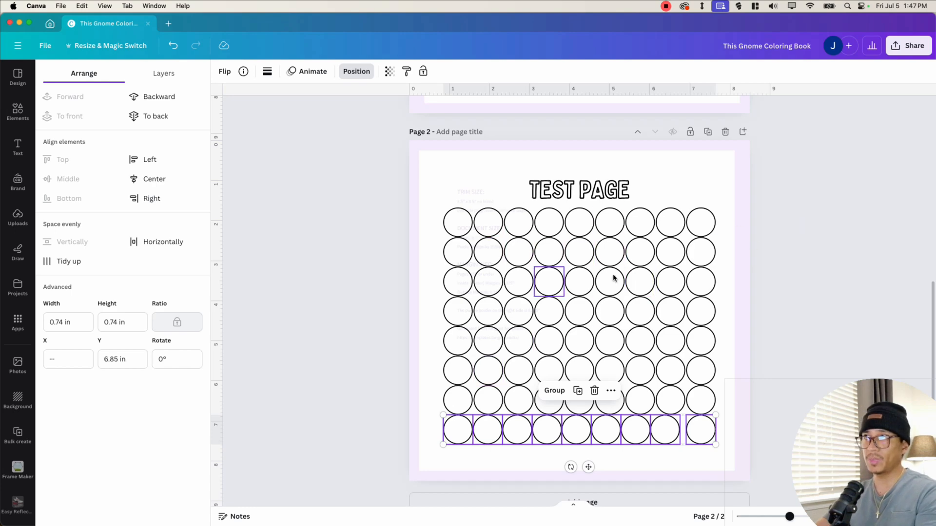
drag(331, 217, 724, 229)
drag(364, 440, 721, 433)
click(347, 74)
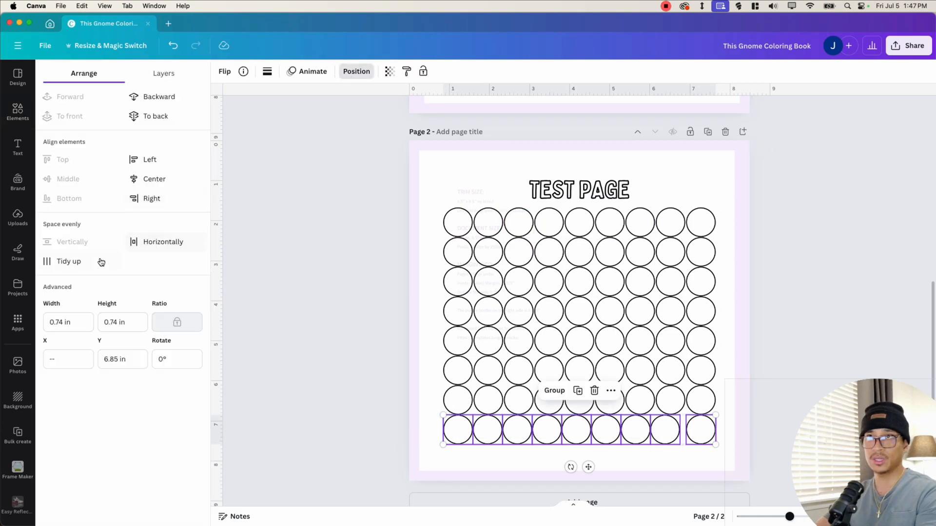
click(67, 262)
click(392, 435)
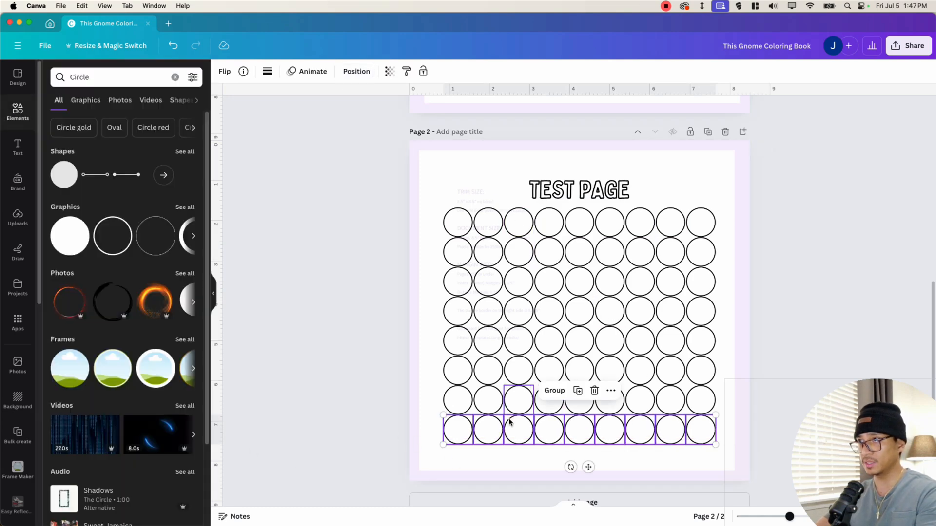
click(390, 438)
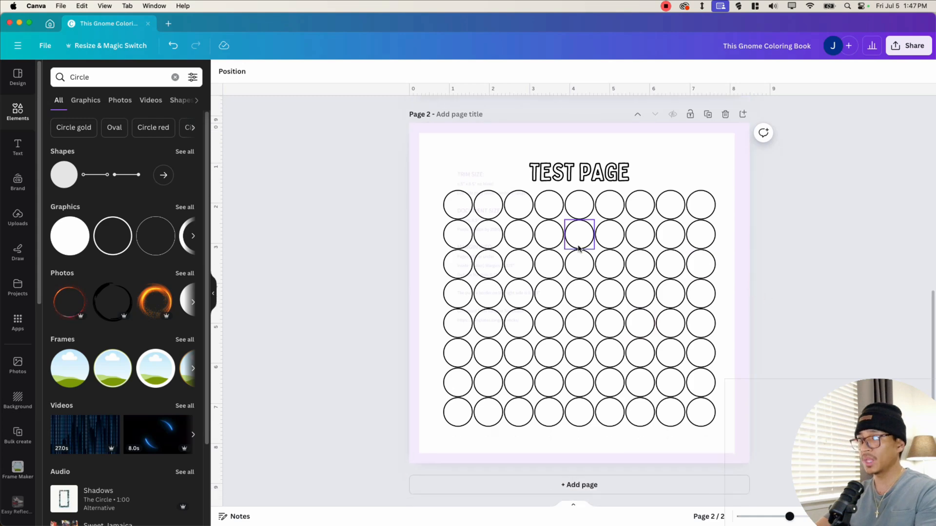
- Duplicate the ownership page and move the copy down so it becomes page 3 after the test page
scroll(579, 236, up, 2)
scroll(577, 243, up, 10)
scroll(613, 295, down, 12)
key(super+Return)
scroll(829, 272, up, 20)
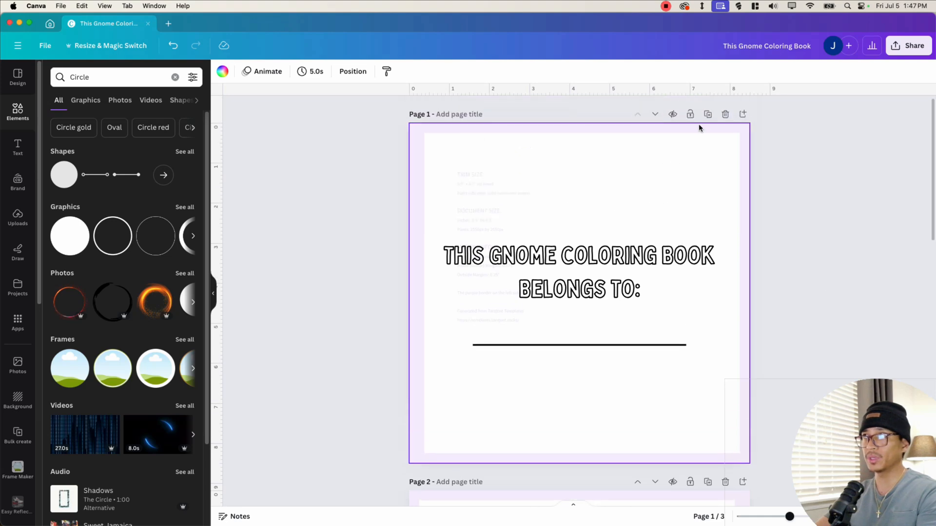
click(708, 115)
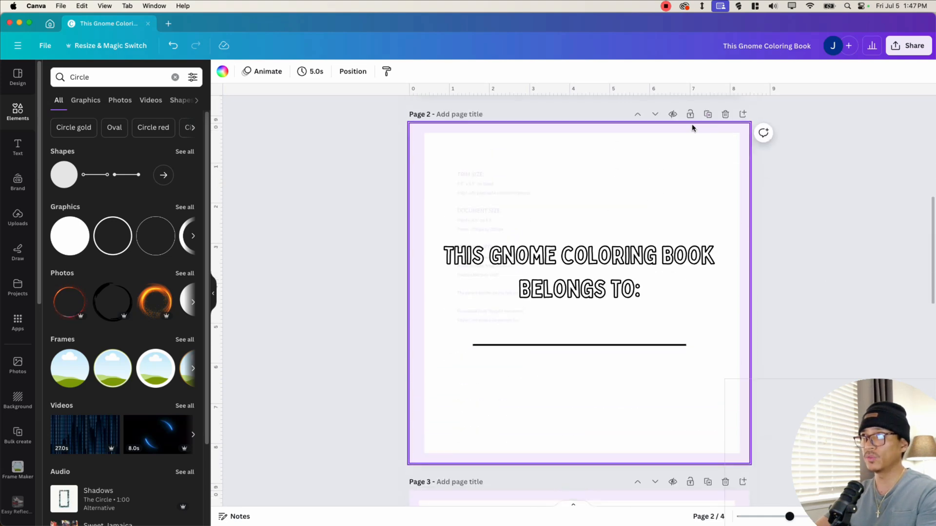
click(656, 119)
scroll(594, 302, down, 5)
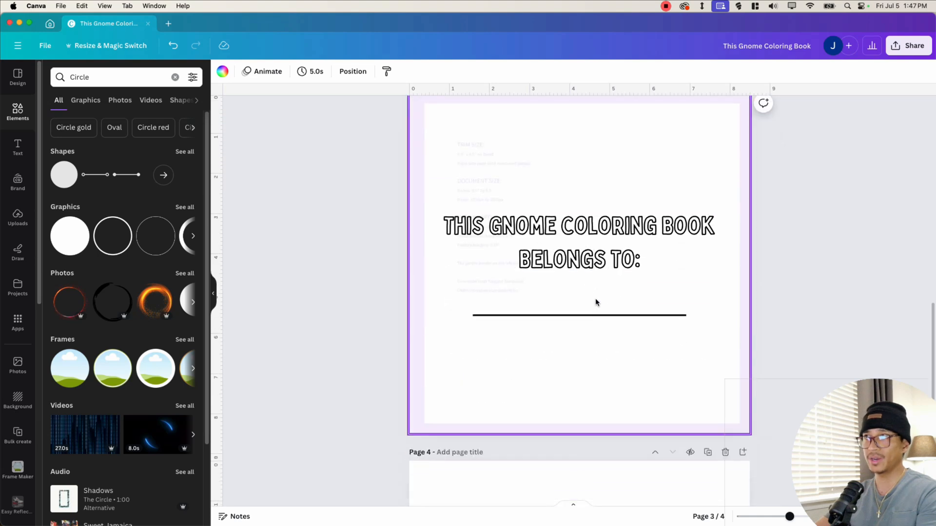
scroll(597, 307, up, 13)
scroll(633, 276, down, 5)
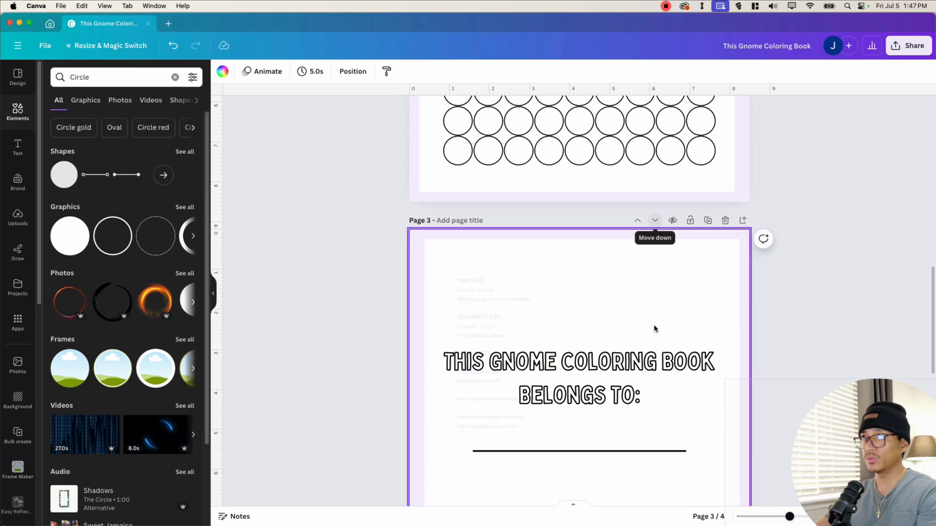
scroll(654, 328, down, 5)
click(723, 298)
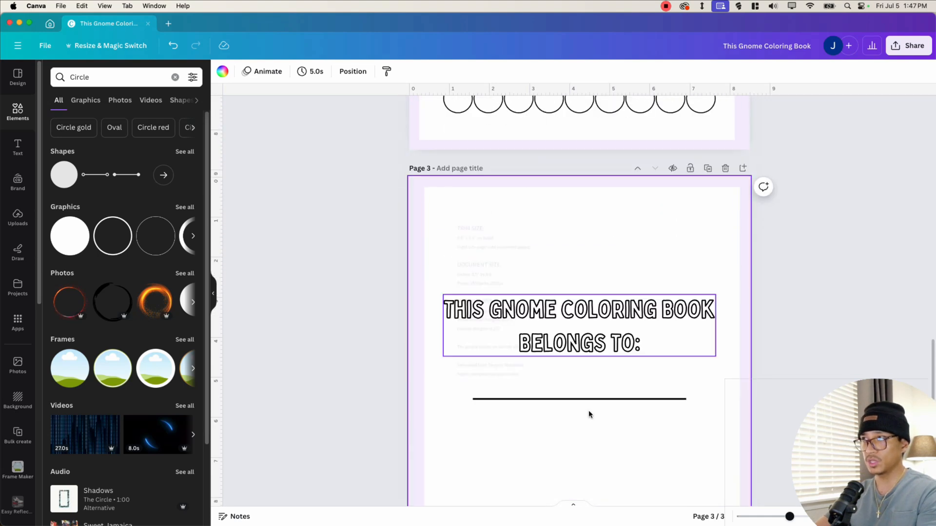
- Delete the heading and the writing line from page 3 to leave it blank
click(538, 316)
key(Delete)
click(527, 397)
key(Delete)
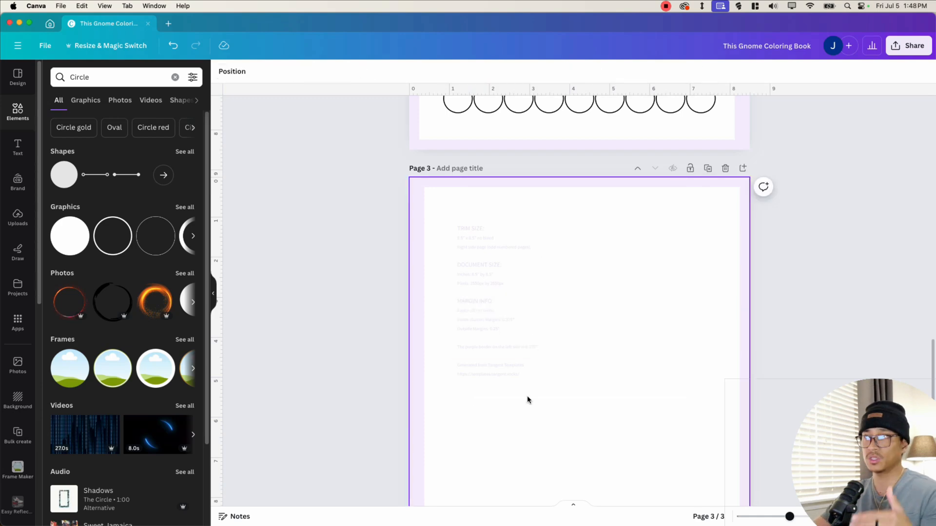
scroll(539, 379, down, 1)
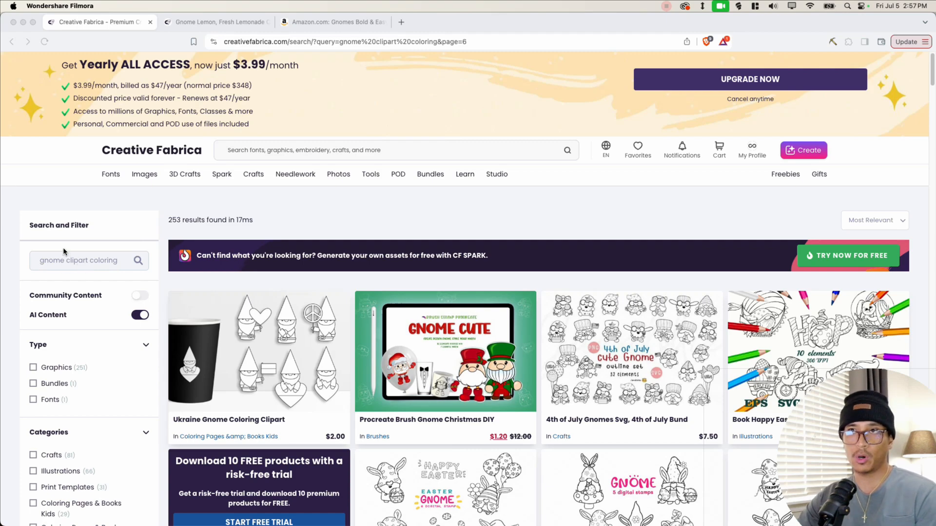
- Switch to the browser, browse Creative Fabrica results for gnome clipart coloring and view the Gnome Lemon product's outline preview
scroll(542, 232, down, 10)
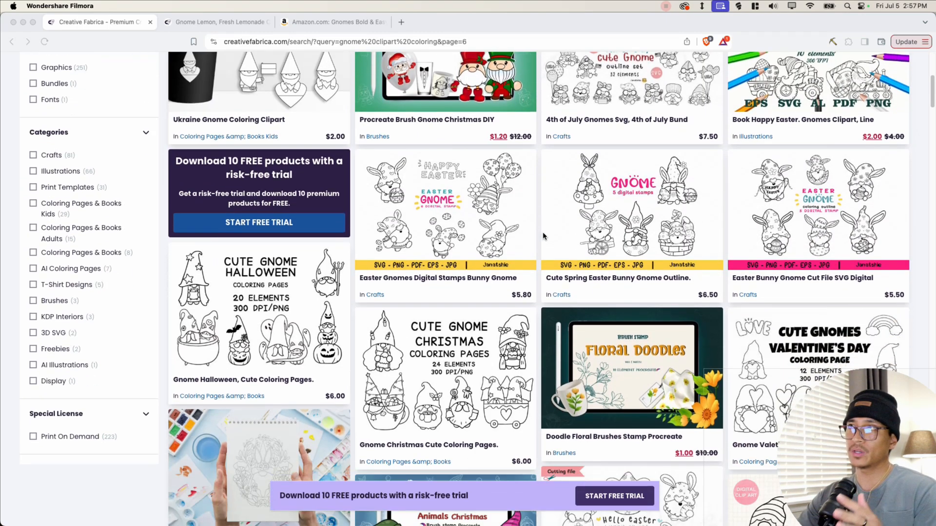
scroll(542, 236, down, 15)
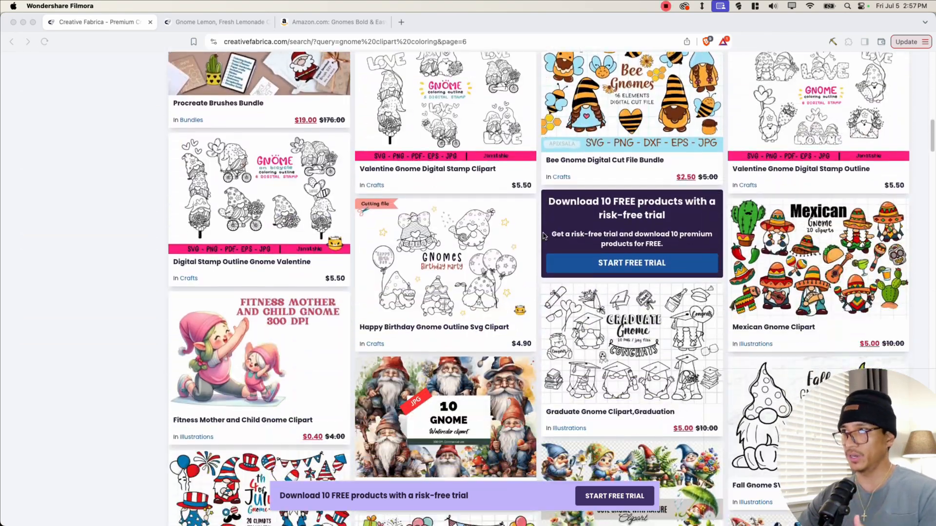
scroll(544, 236, down, 12)
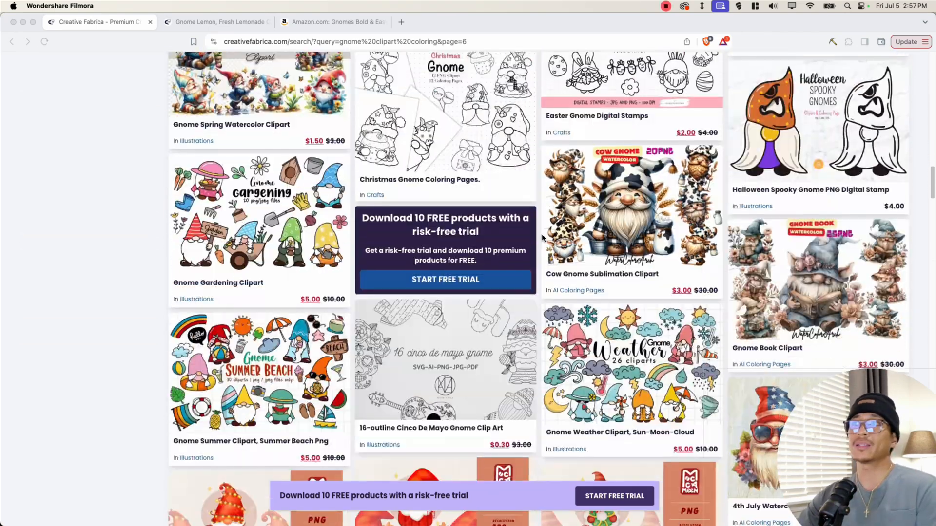
scroll(534, 230, down, 6)
scroll(536, 234, up, 8)
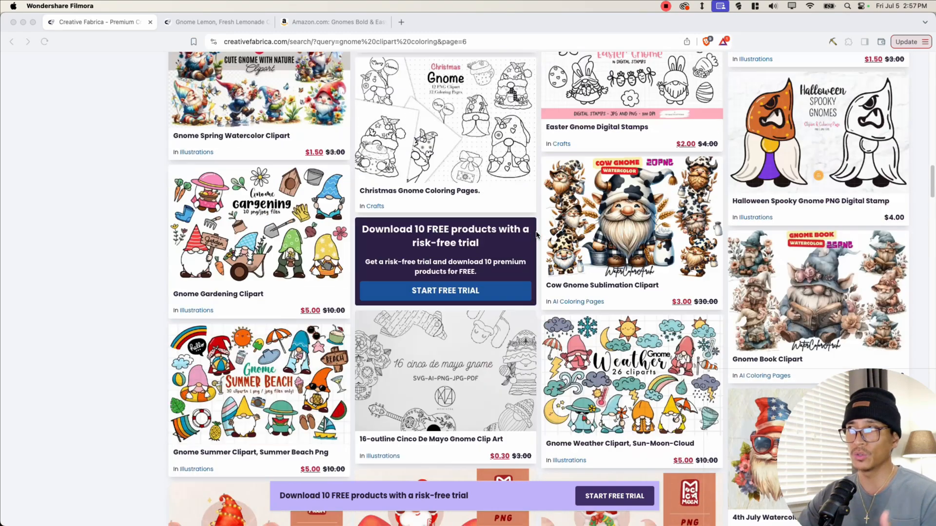
scroll(536, 236, up, 7)
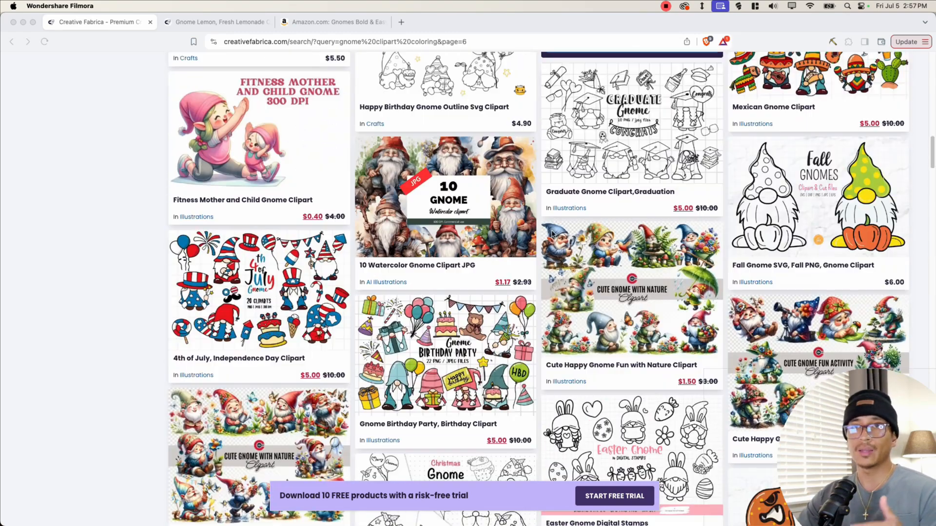
scroll(549, 230, down, 1)
scroll(550, 225, up, 6)
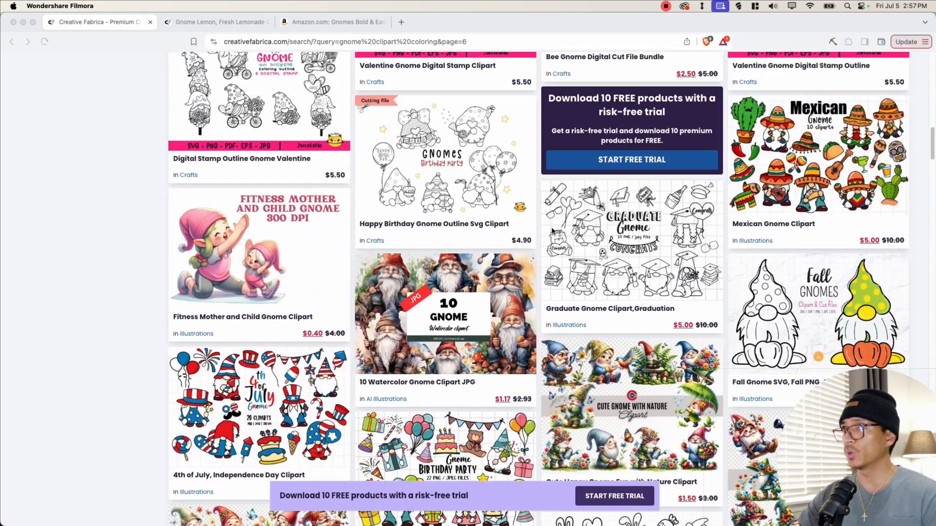
scroll(516, 238, up, 9)
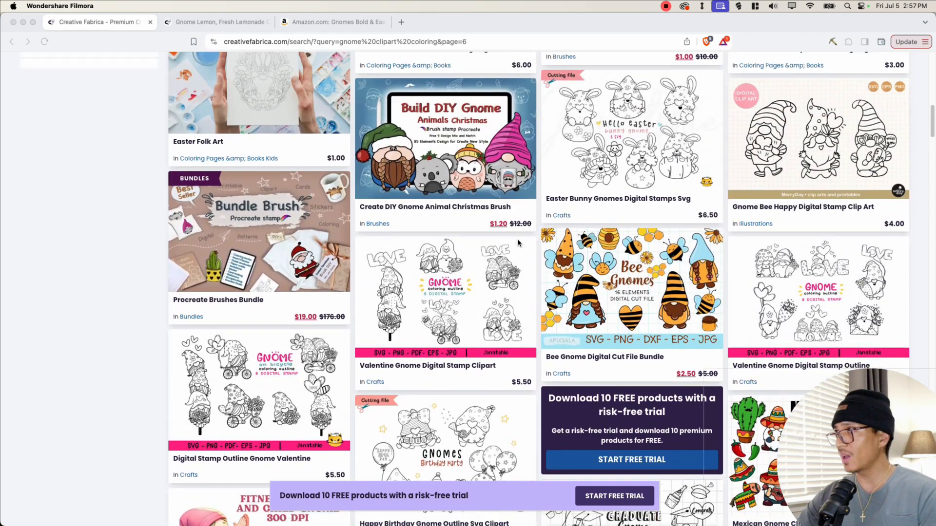
scroll(502, 243, up, 9)
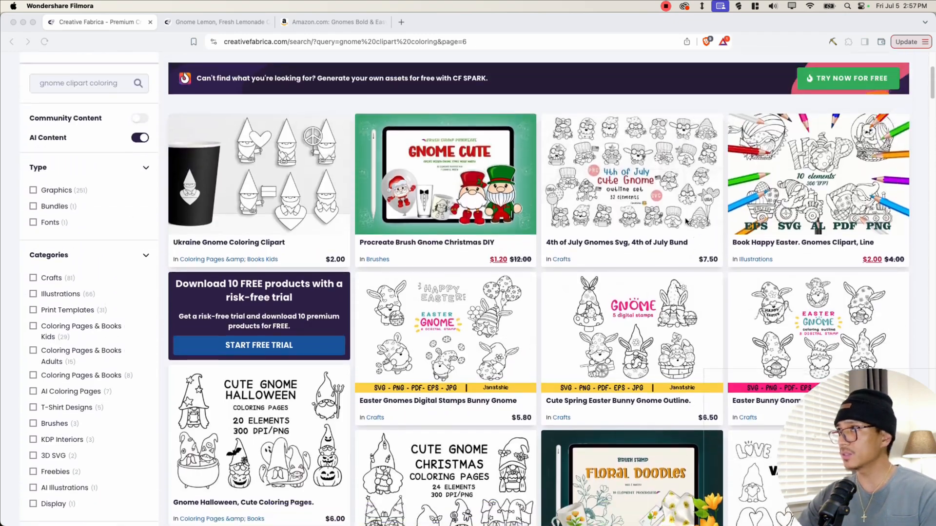
scroll(334, 236, down, 20)
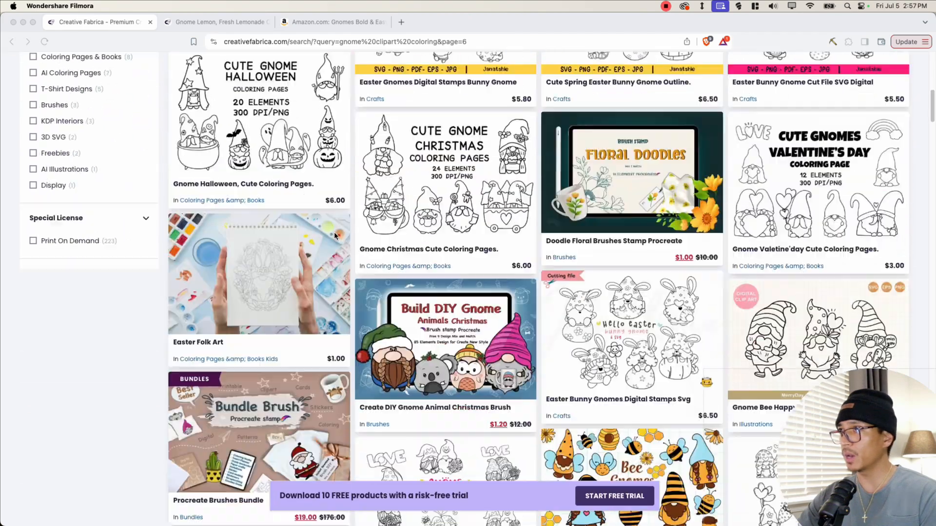
scroll(334, 236, down, 2)
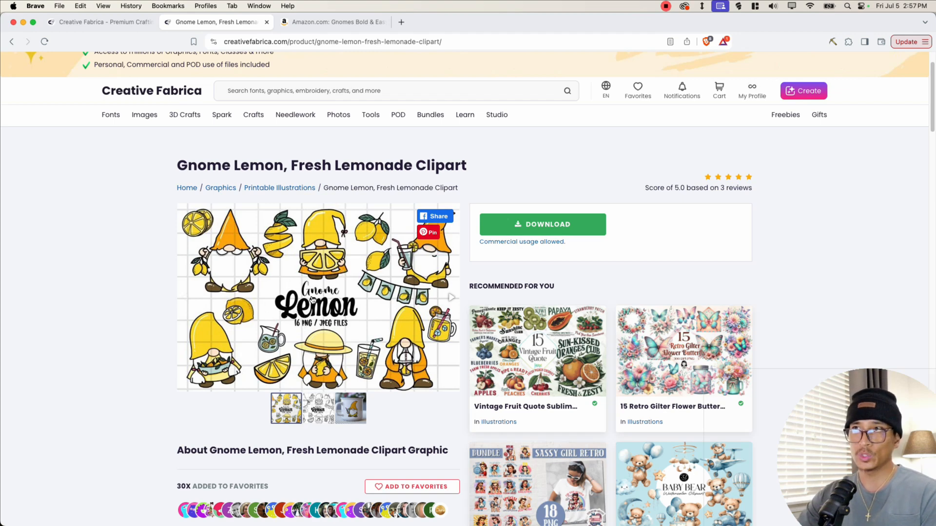
click(317, 413)
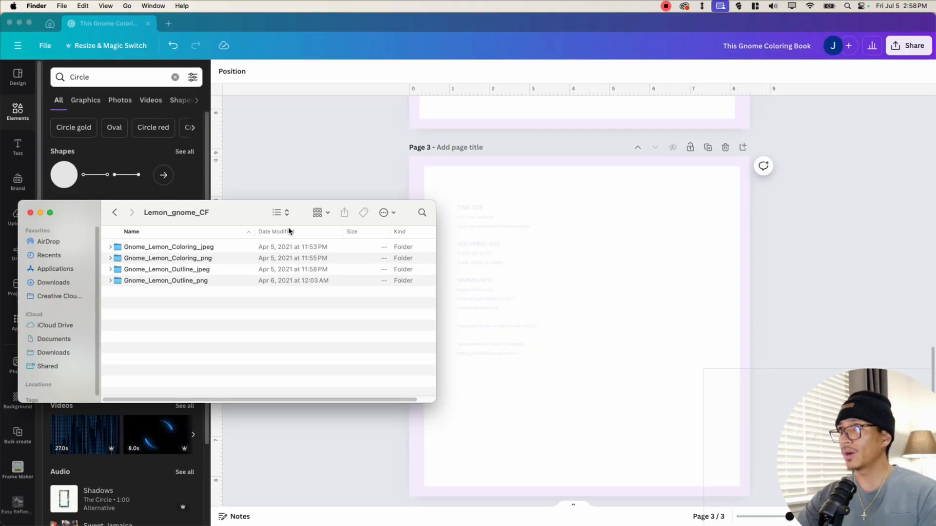
drag(288, 229, 243, 234)
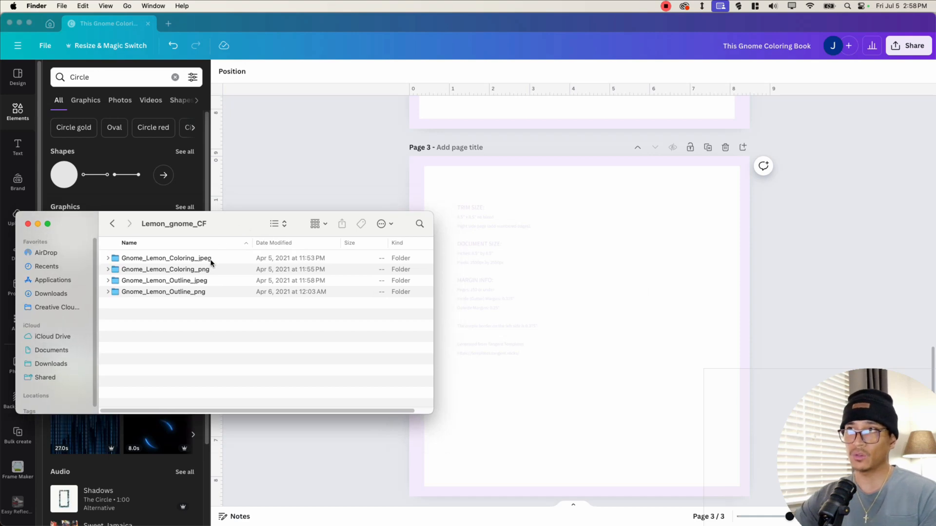
- Browse the downloaded Lemon_gnome_CF folders, previewing the coloring JPEG images and opening the Gnome_Lemon_Outline_png folder
click(169, 262)
click(171, 269)
click(169, 261)
click(176, 268)
click(180, 259)
click(181, 269)
double_click(181, 258)
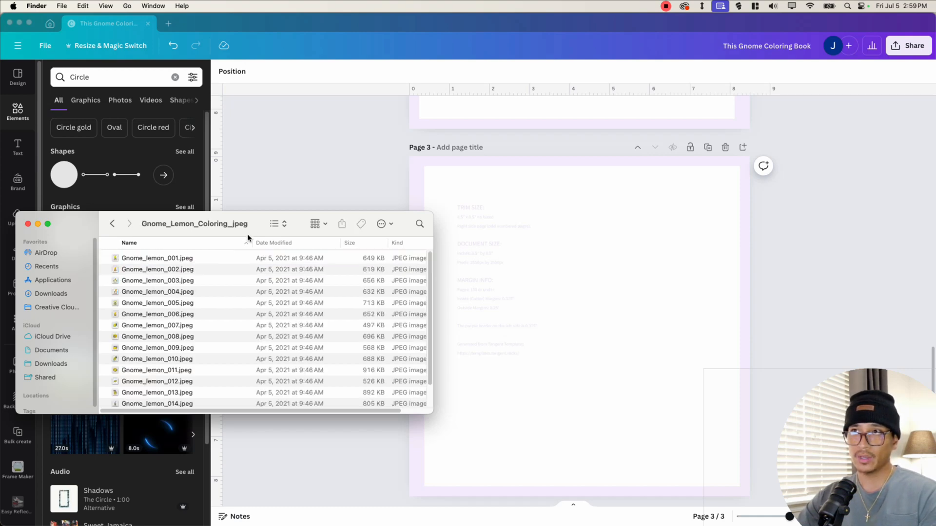
click(278, 224)
click(284, 247)
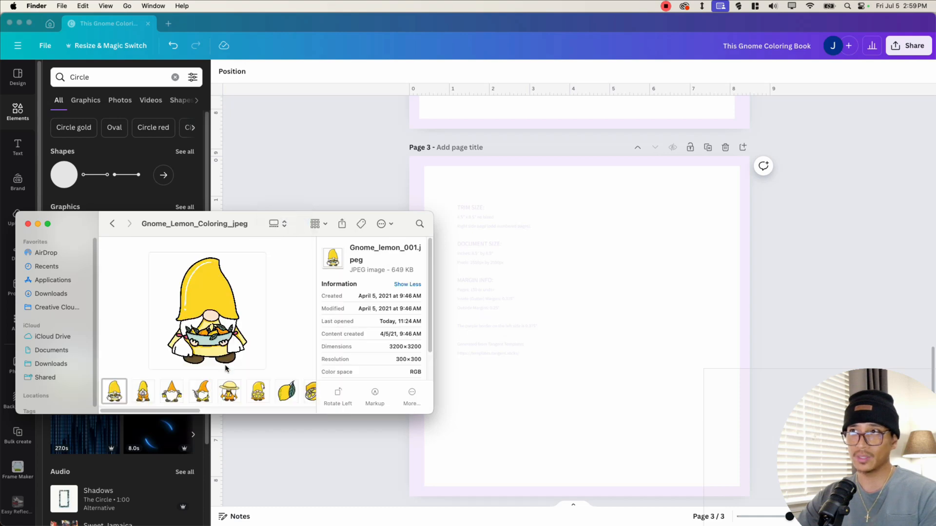
scroll(162, 411, right, 10)
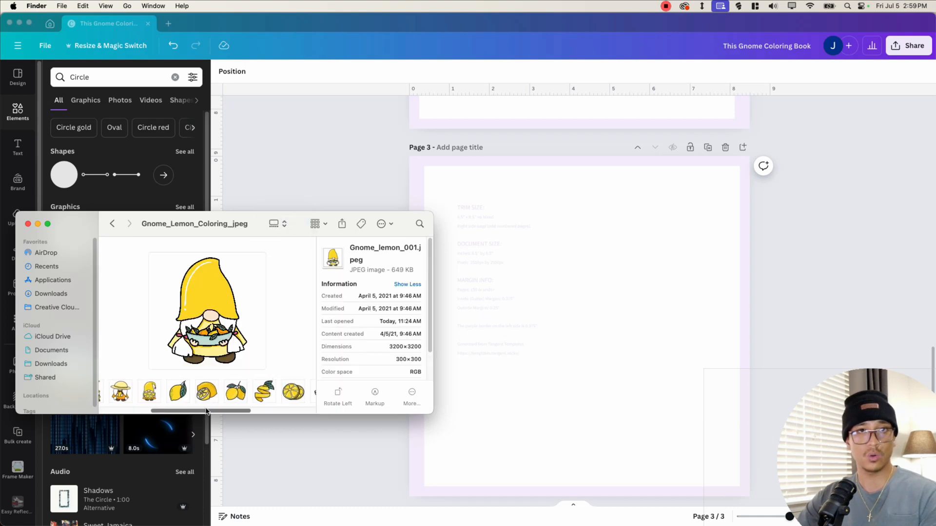
scroll(202, 406, left, 10)
click(112, 223)
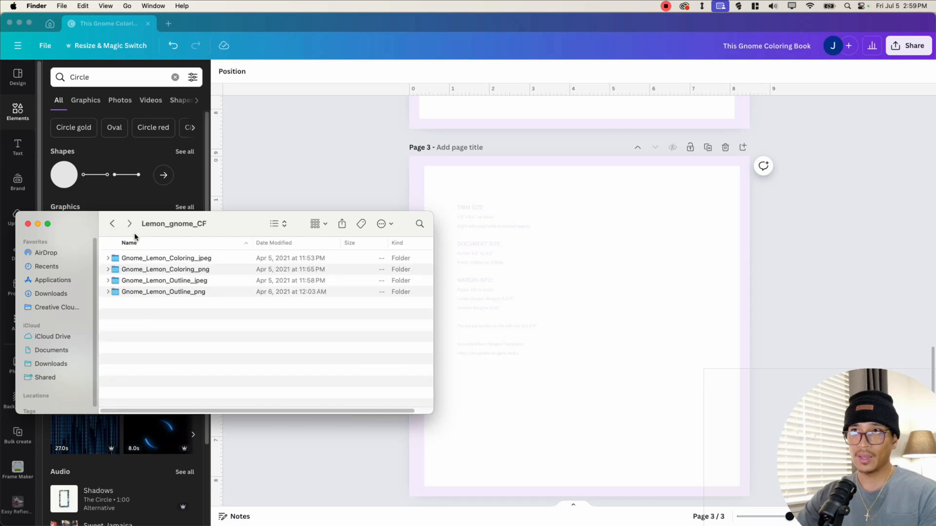
click(185, 286)
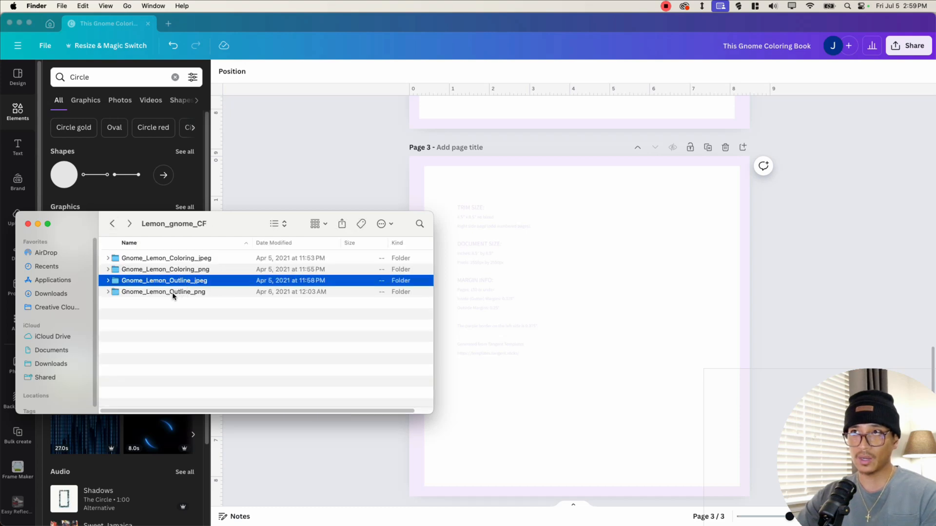
double_click(146, 292)
mouse_move(154, 415)
mouse_down()
mouse_move(251, 408)
mouse_move(137, 409)
mouse_up()
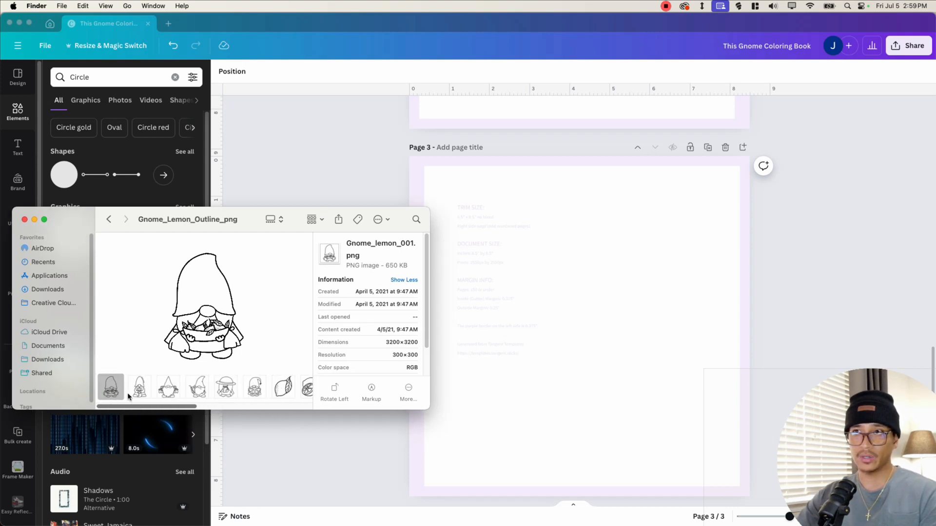
- Pick Gnome_lemon_006.png among the outline images and drag it onto page 3 of the design
click(139, 389)
click(168, 388)
click(197, 387)
click(226, 387)
click(254, 389)
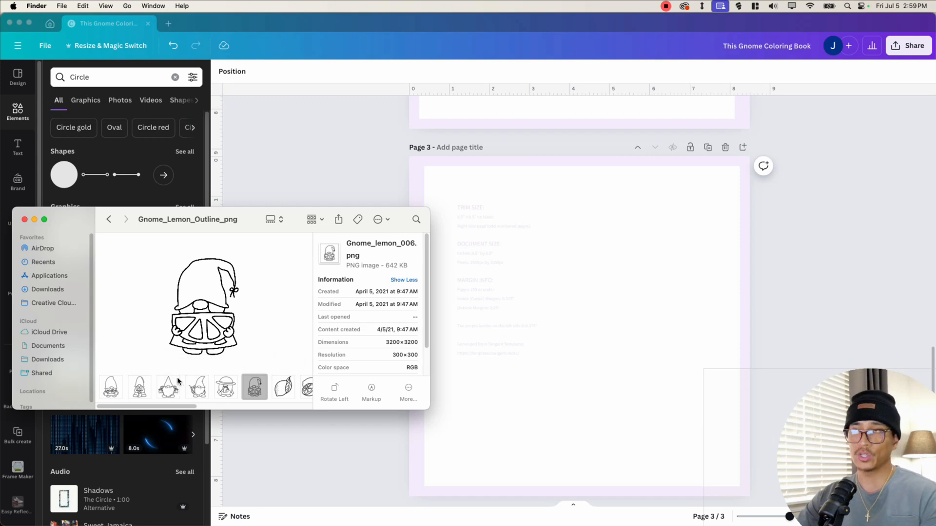
drag(165, 226, 179, 207)
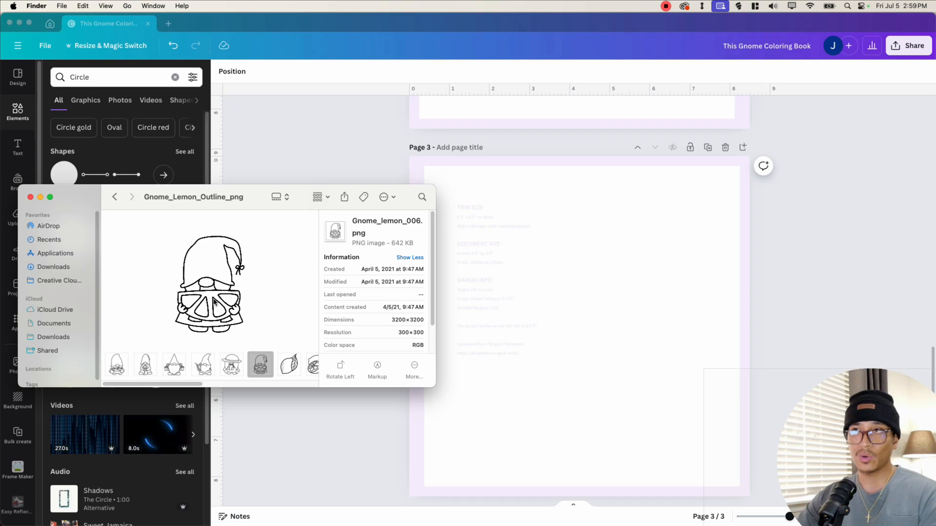
drag(259, 374, 562, 330)
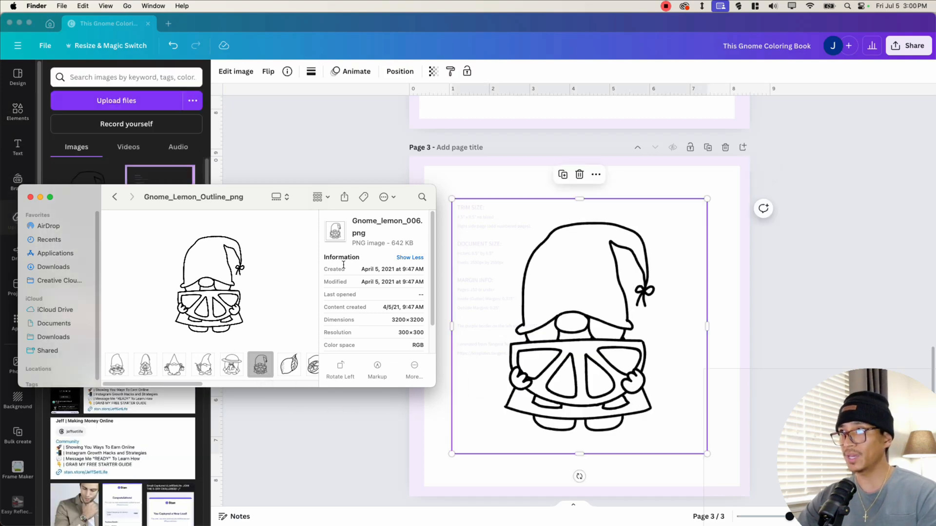
drag(246, 202, 275, 291)
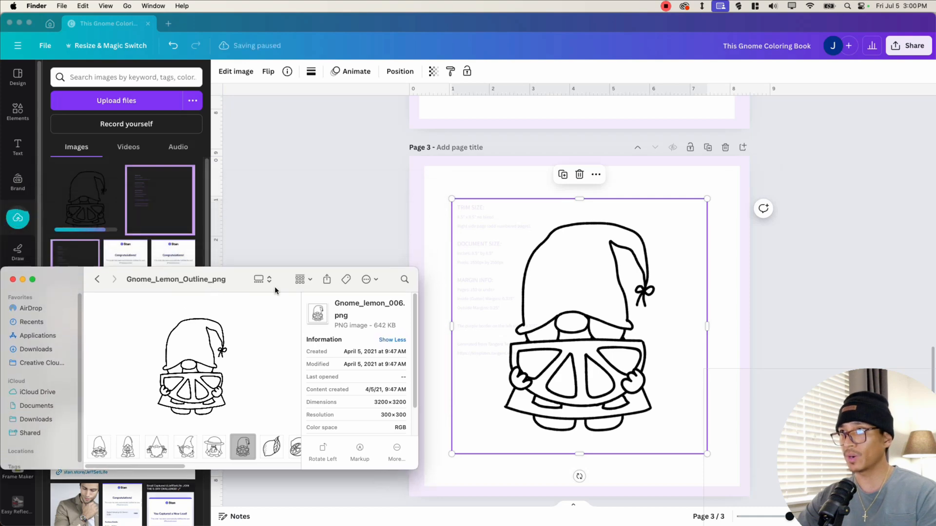
- Enlarge the gnome outline image so it fills most of page 3
click(581, 287)
drag(707, 197, 727, 182)
drag(629, 299, 644, 340)
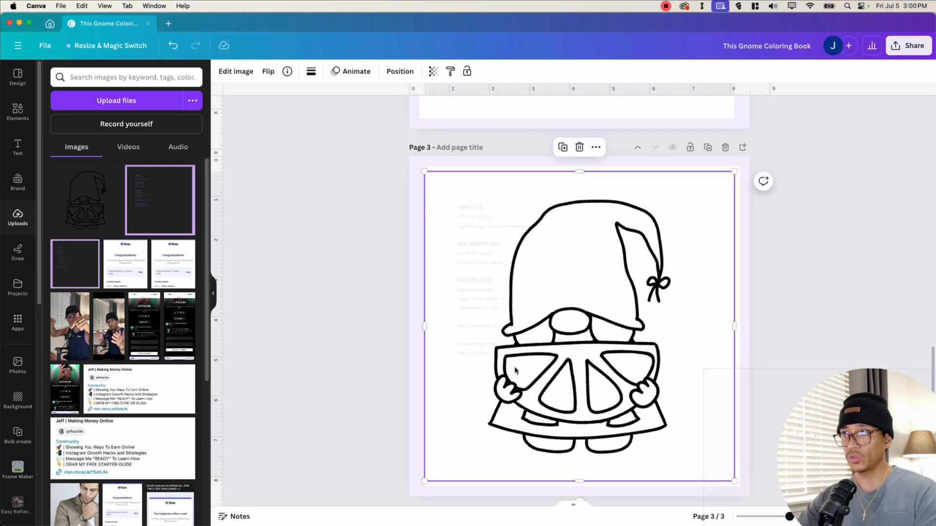
click(828, 269)
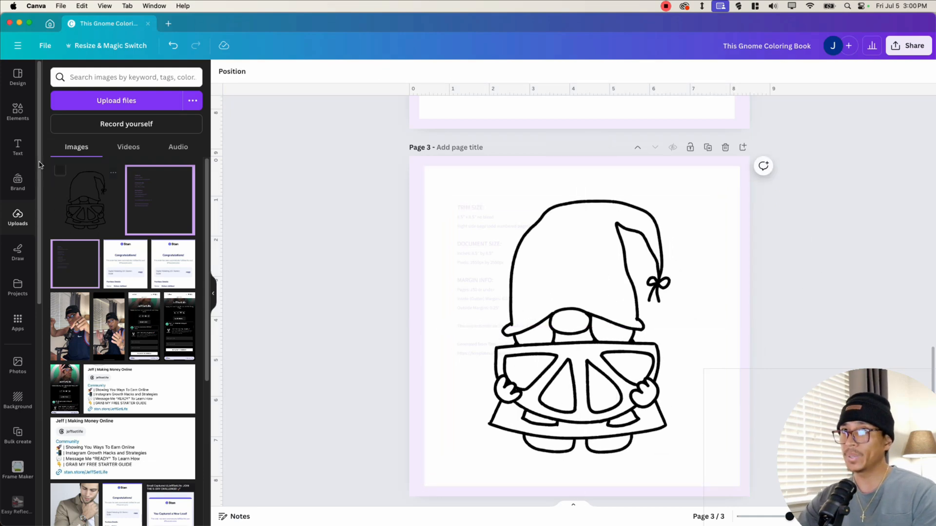
- Bring the Gnome_Lemon_Outline_png Finder window forward and browse through its outline images
key(c)
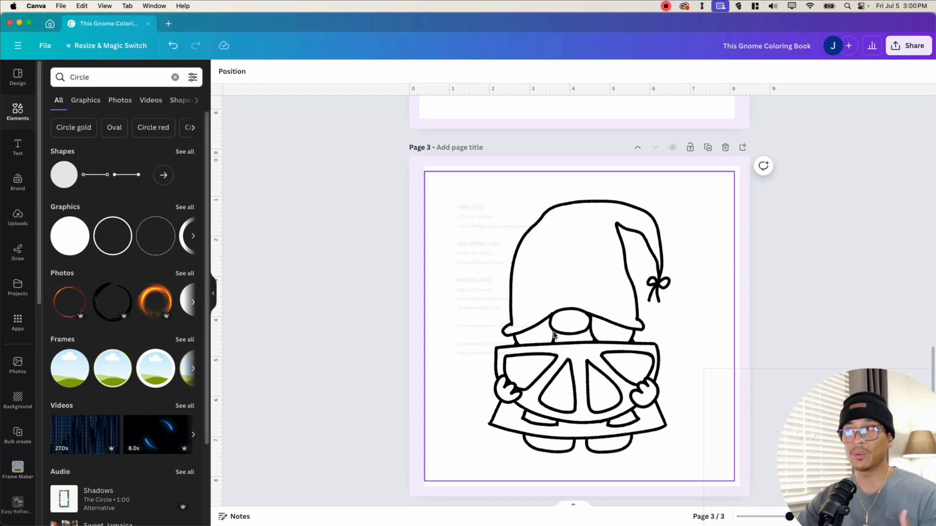
key(ctrl+Up)
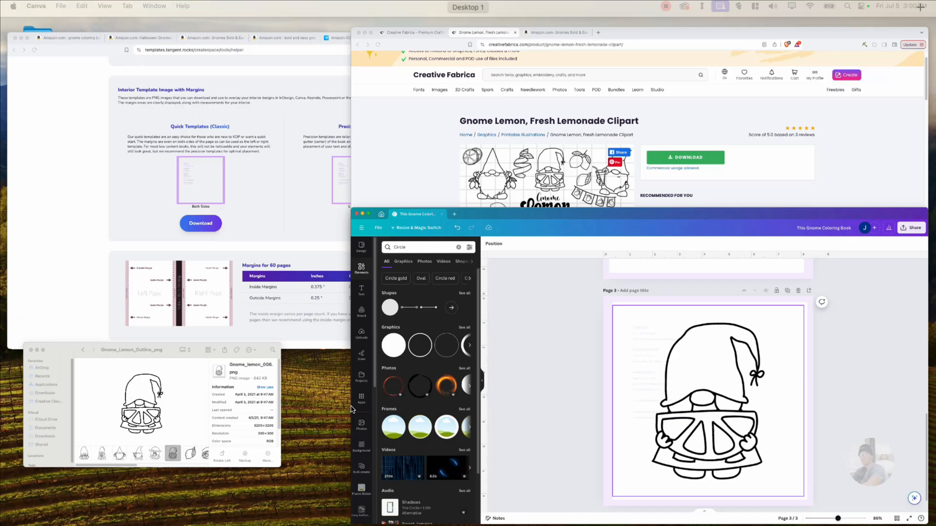
click(184, 418)
drag(168, 466, 222, 467)
click(182, 447)
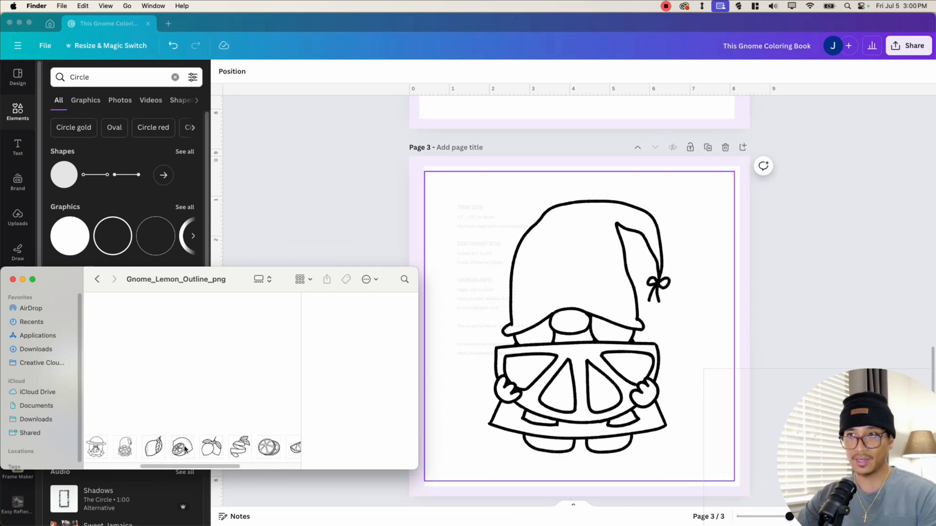
click(268, 447)
click(284, 451)
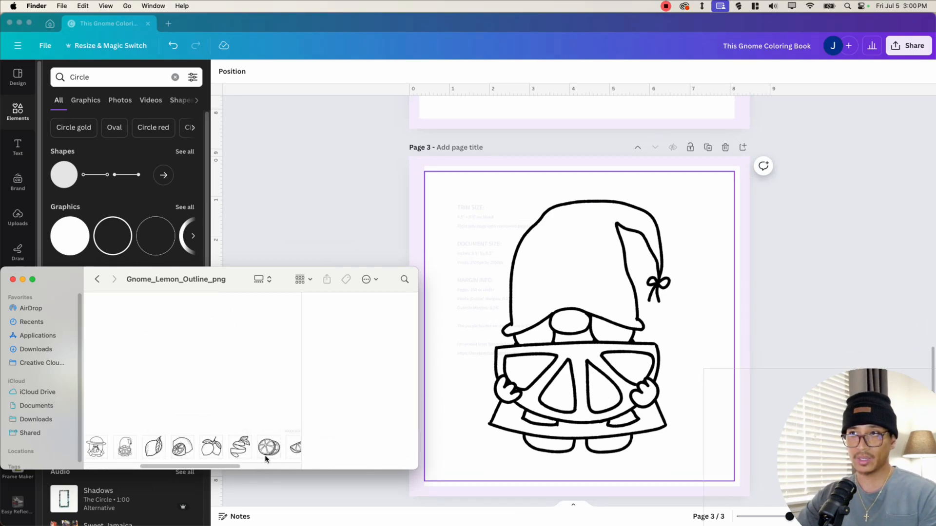
drag(222, 468, 264, 464)
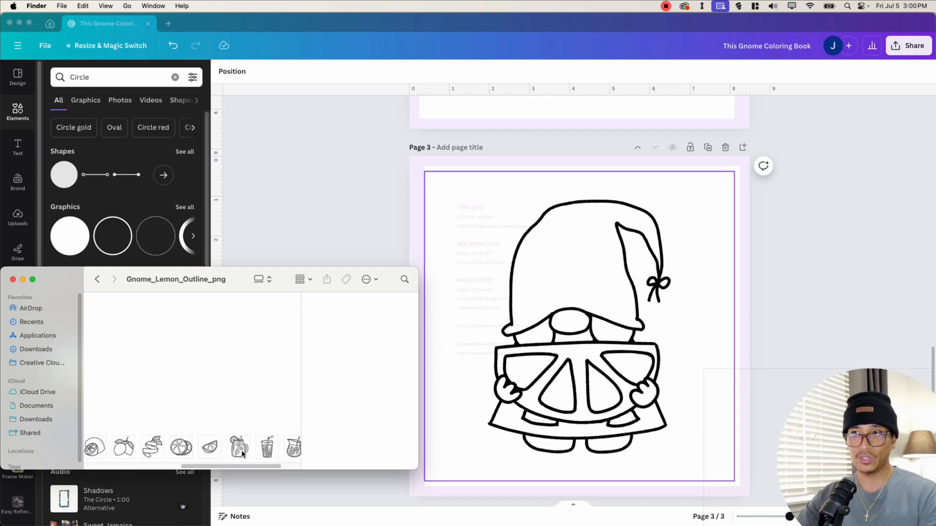
click(266, 454)
scroll(244, 448, left, 2)
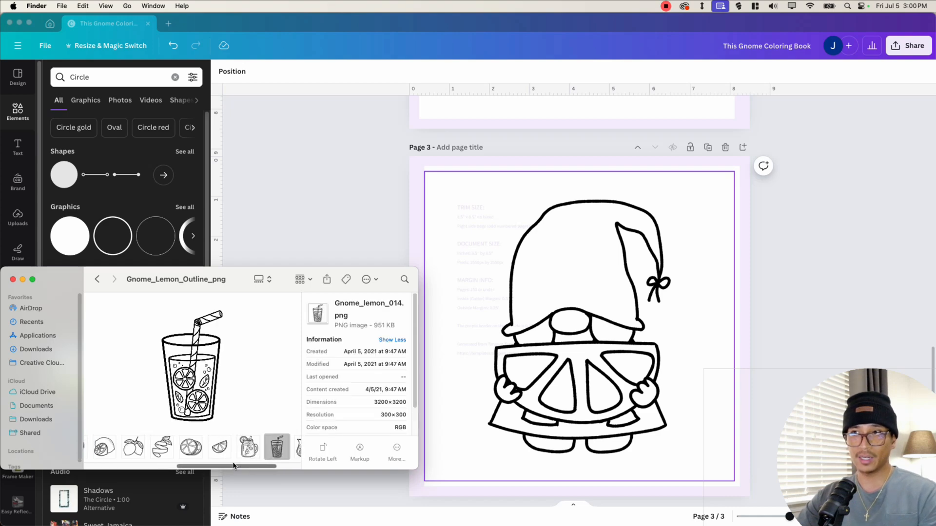
click(201, 451)
click(147, 450)
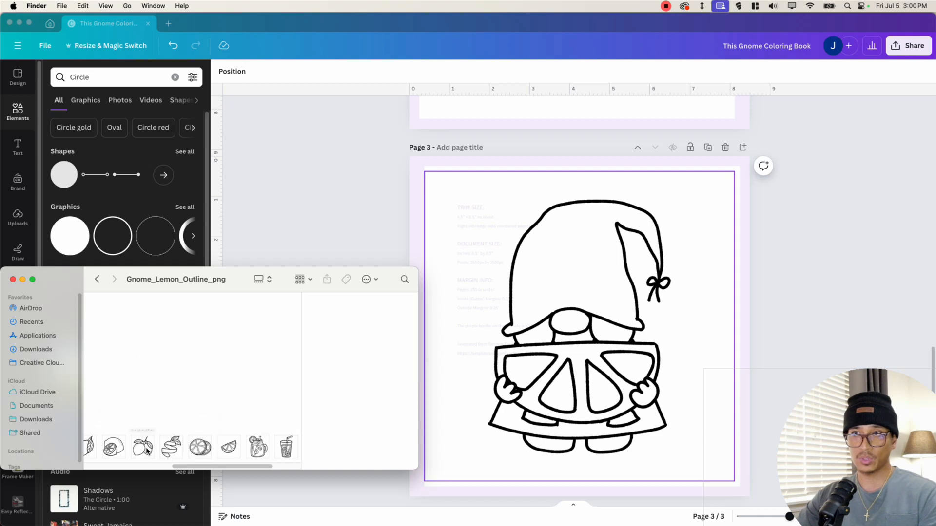
scroll(183, 464, left, 1)
- Drag Gnome_lemon_009.png lemons onto page 3, shrink it and place it in the top-left corner
drag(154, 447, 468, 284)
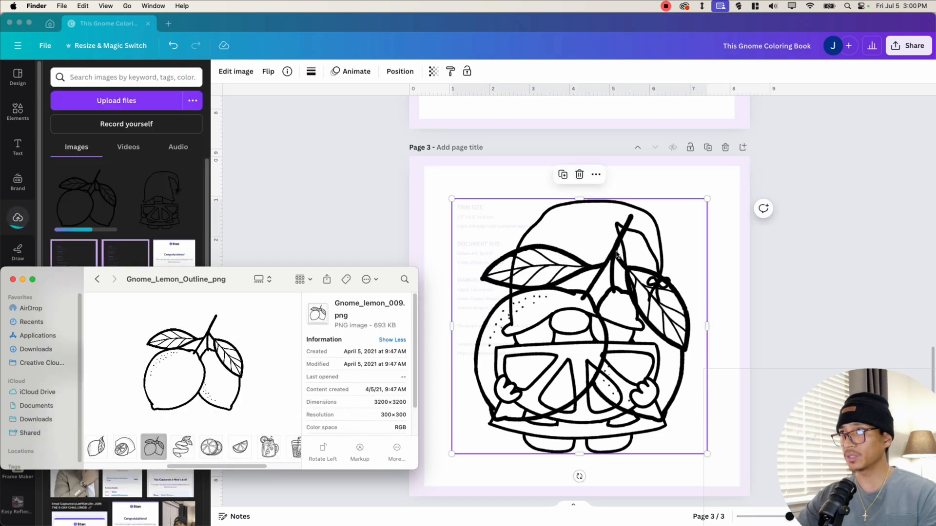
click(707, 199)
drag(707, 198, 508, 184)
click(712, 180)
drag(733, 172, 664, 240)
drag(580, 323, 615, 329)
drag(476, 224, 488, 241)
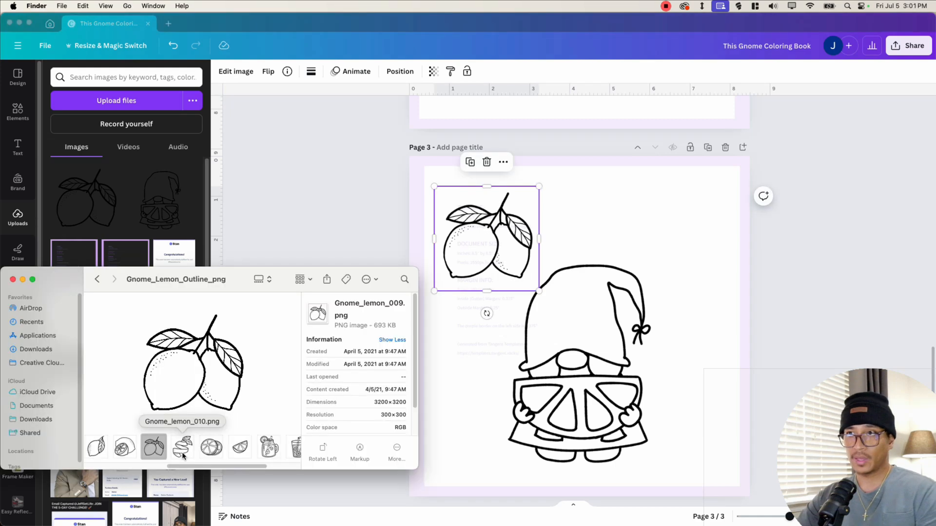
- Add the Gnome_lemon_010.png lemon peel to page 3, sized small in the top-right corner
mouse_move(191, 468)
mouse_down()
mouse_move(236, 469)
mouse_move(197, 467)
mouse_up()
click(173, 447)
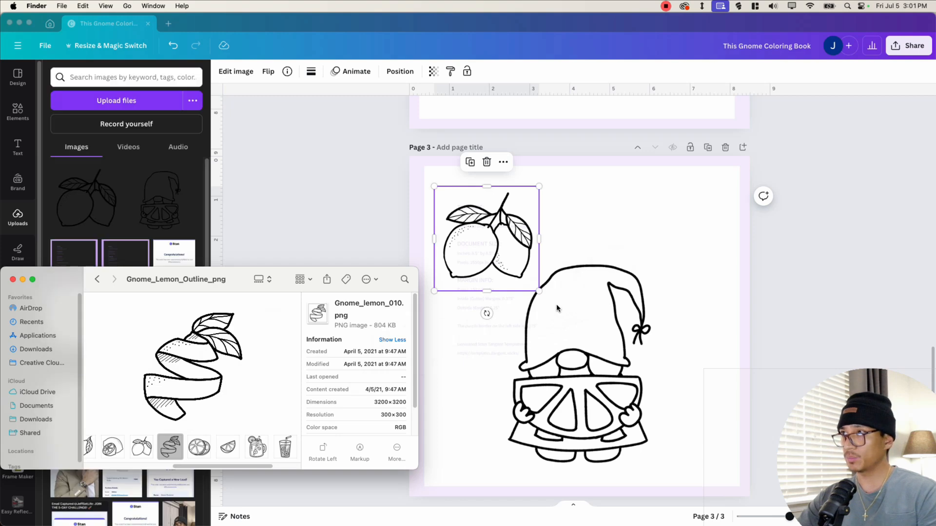
drag(557, 308, 560, 312)
drag(699, 212, 565, 342)
drag(509, 397, 686, 245)
drag(741, 191, 714, 215)
drag(662, 270, 675, 259)
drag(585, 322, 569, 319)
click(485, 225)
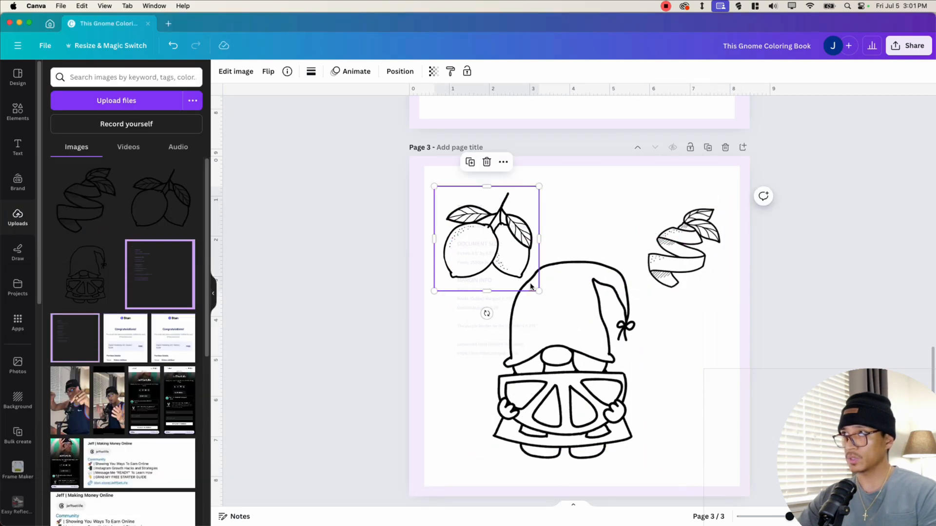
- Fine-tune the sizes and positions of the lemons and lemon peel at the top corners of page 3
drag(533, 289, 514, 266)
drag(575, 349, 569, 347)
click(650, 231)
drag(637, 224, 612, 200)
drag(675, 271, 681, 267)
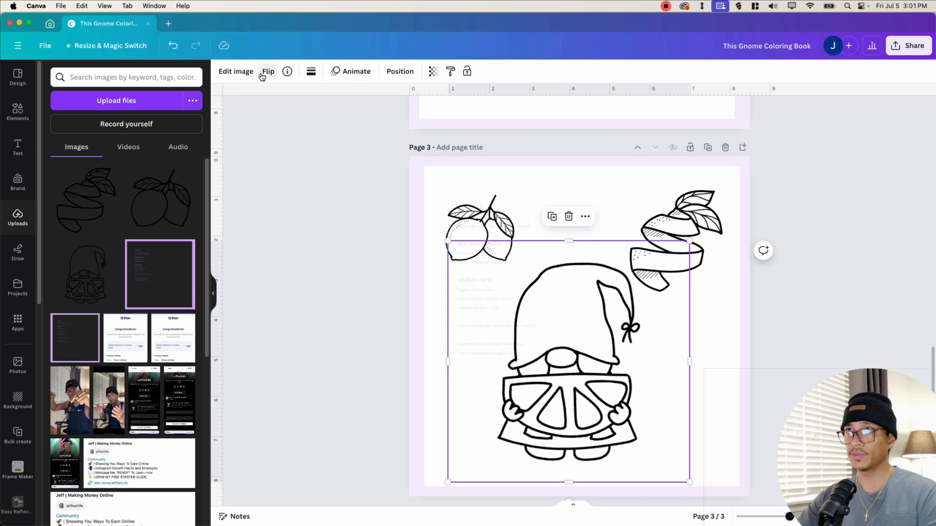
- Flip the gnome horizontally and nudge the gnome and lemons into final position
click(267, 72)
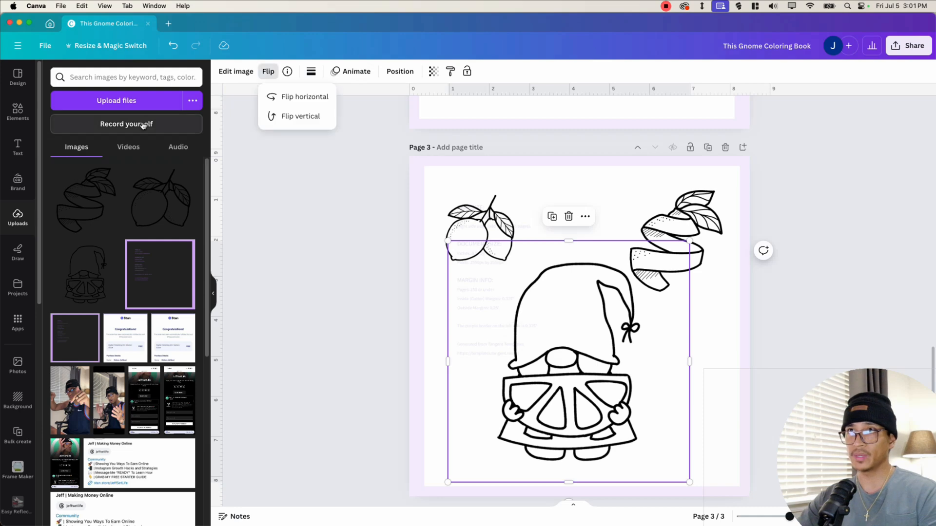
click(302, 94)
drag(612, 409, 622, 408)
click(478, 234)
drag(437, 272, 432, 288)
scroll(595, 272, down, 1)
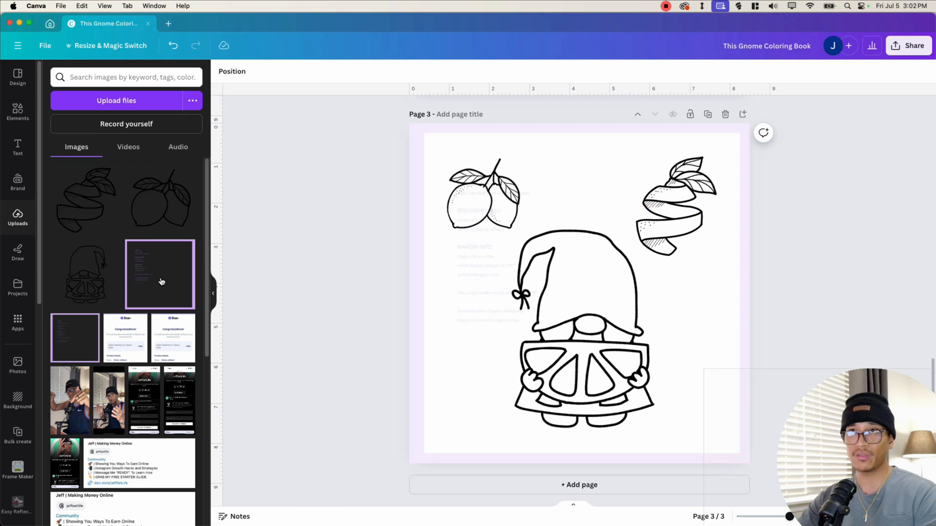
- Duplicate the test page, move the copy to the end as page 4, and delete all its contents
click(212, 296)
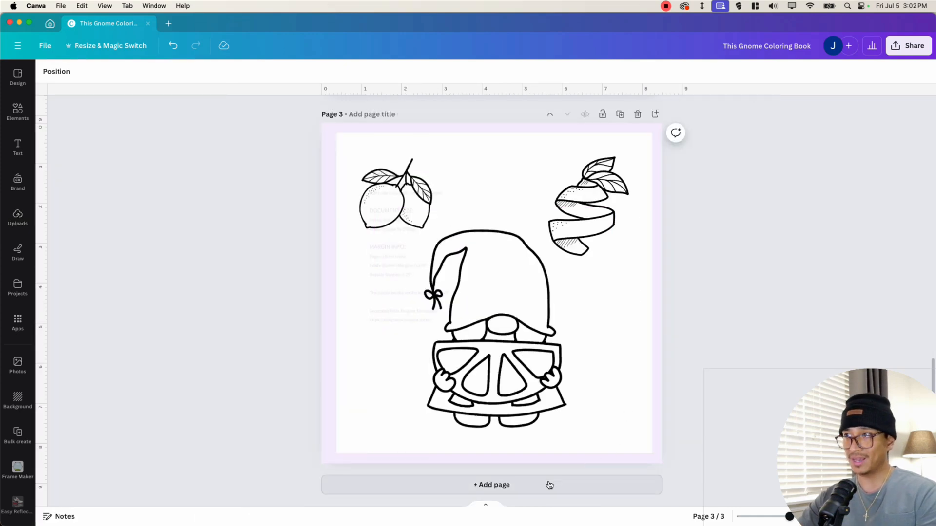
scroll(660, 345, up, 6)
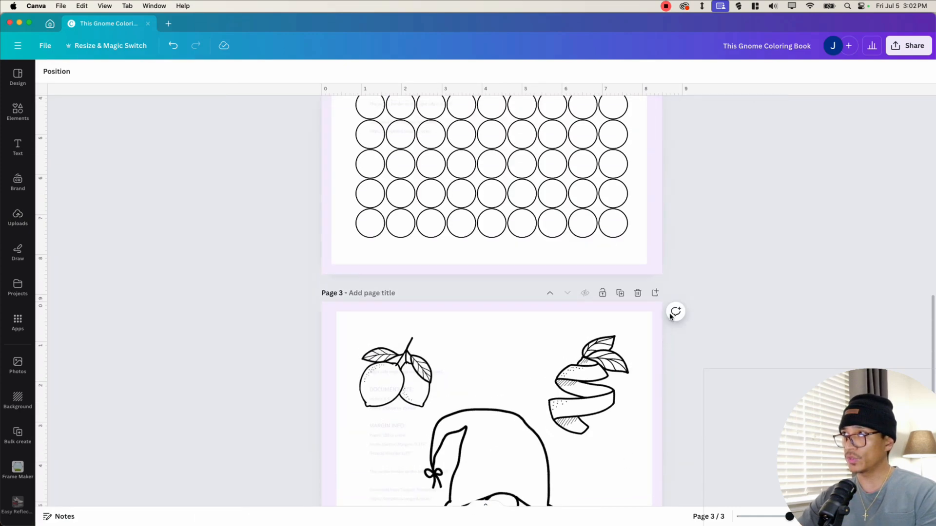
scroll(508, 222, up, 2)
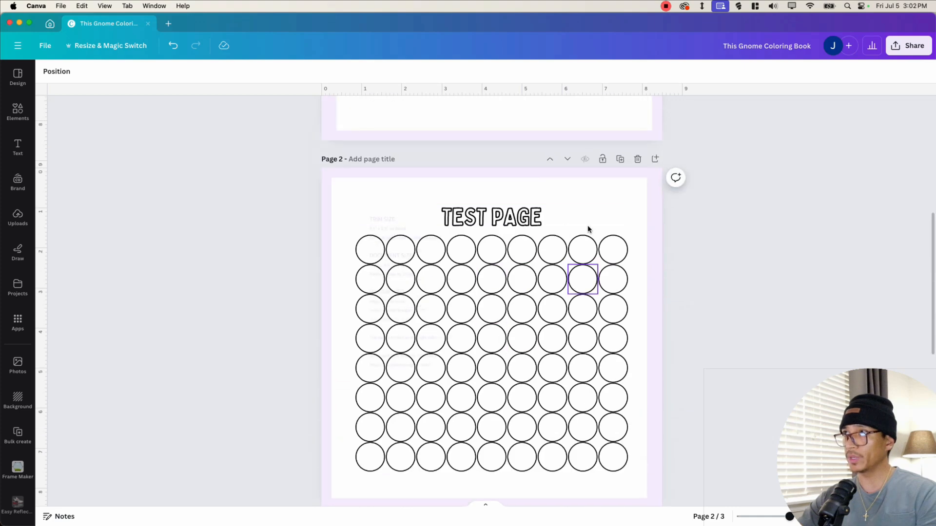
click(619, 157)
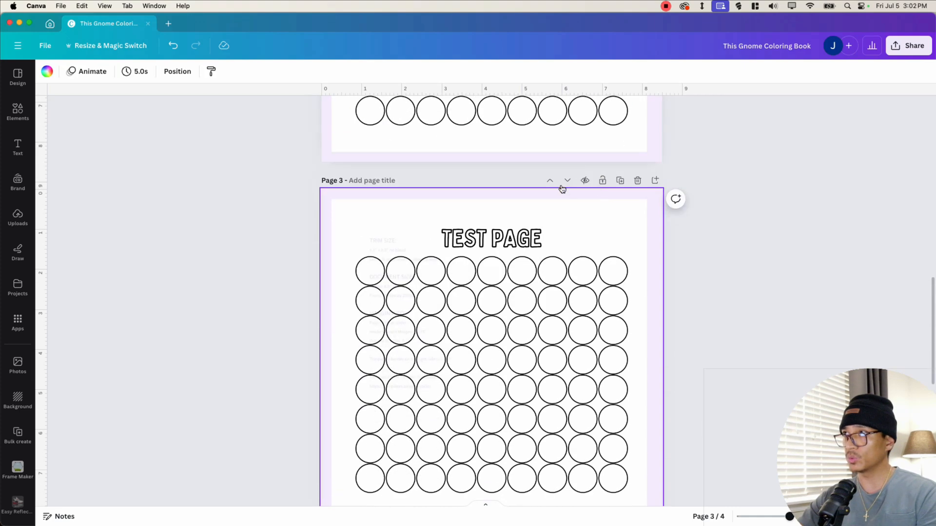
click(566, 181)
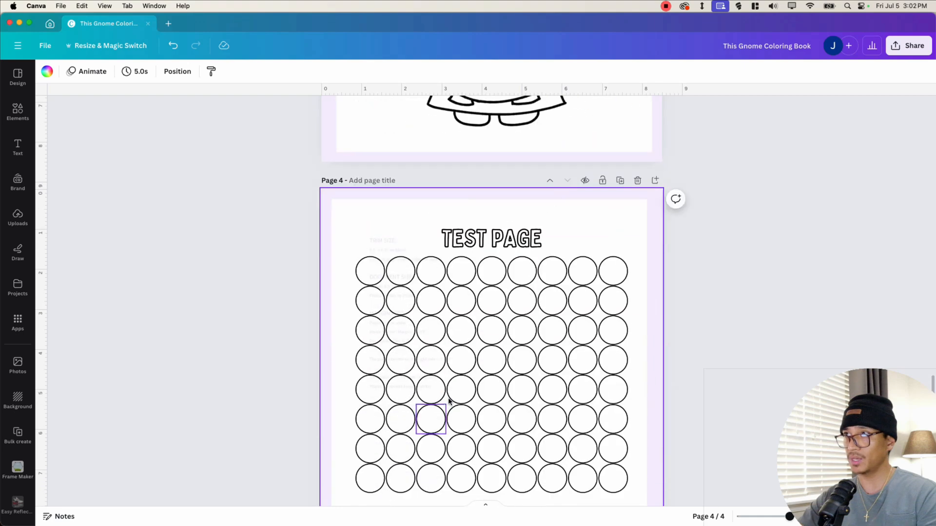
drag(277, 187, 707, 467)
key(Delete)
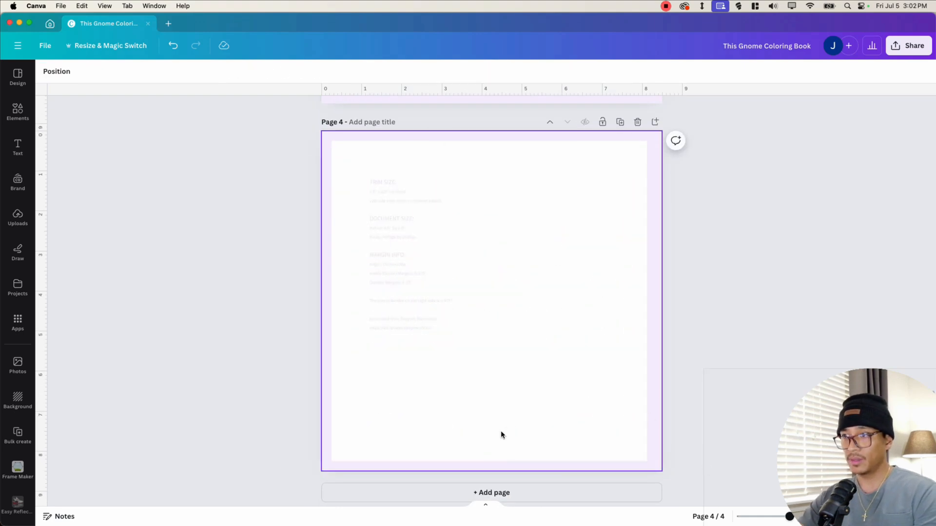
- Drag the Gnome_lemon_003.png gnome outline from Finder onto page 4
key(ctrl+Up)
click(195, 465)
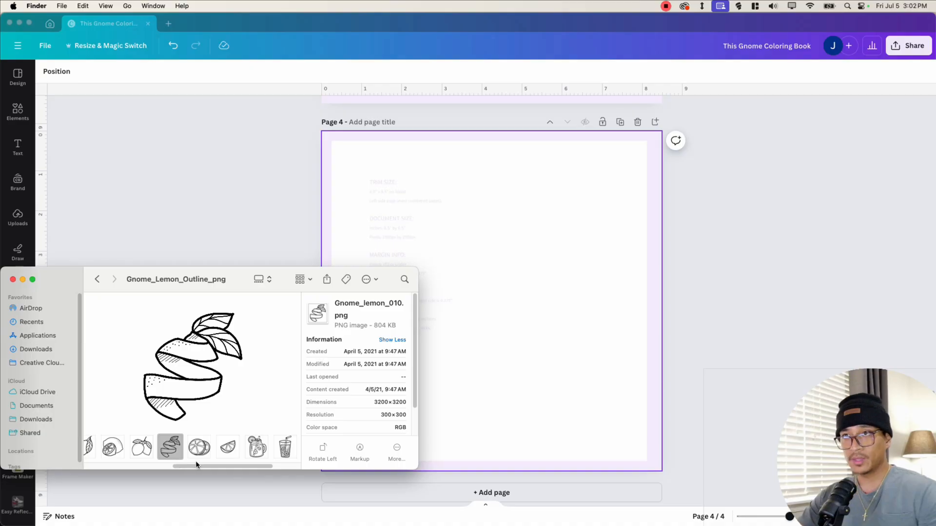
drag(188, 468, 103, 469)
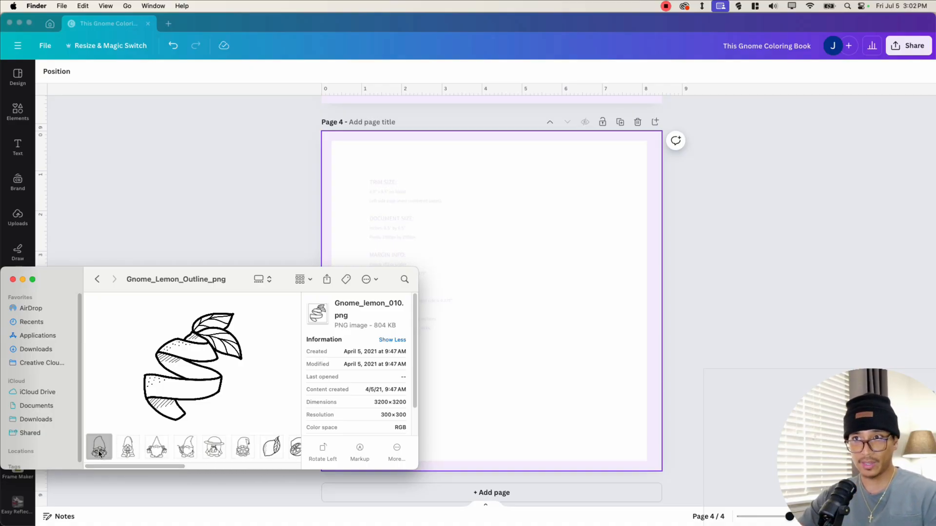
click(128, 447)
click(157, 447)
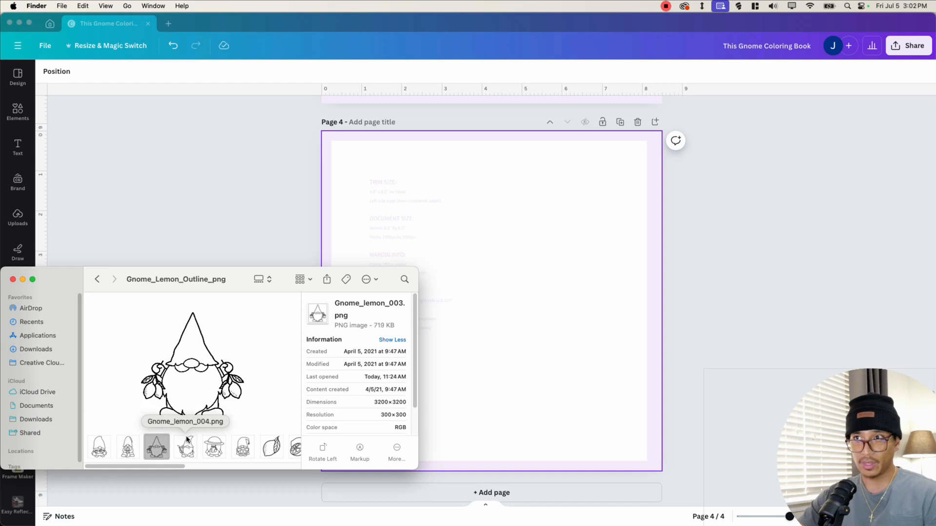
drag(192, 388, 564, 335)
click(581, 344)
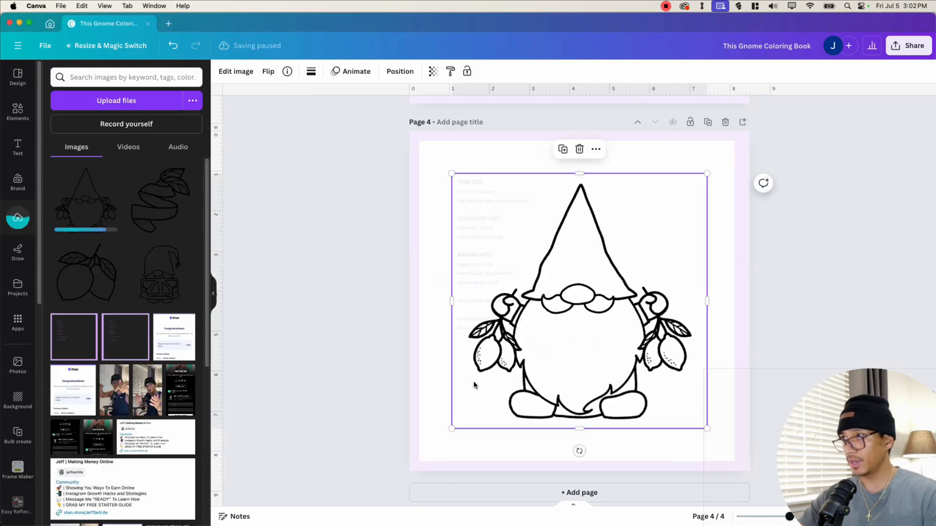
- Drag the lemon bunting banner outline from Finder onto page 4
key(ctrl+Up)
click(140, 438)
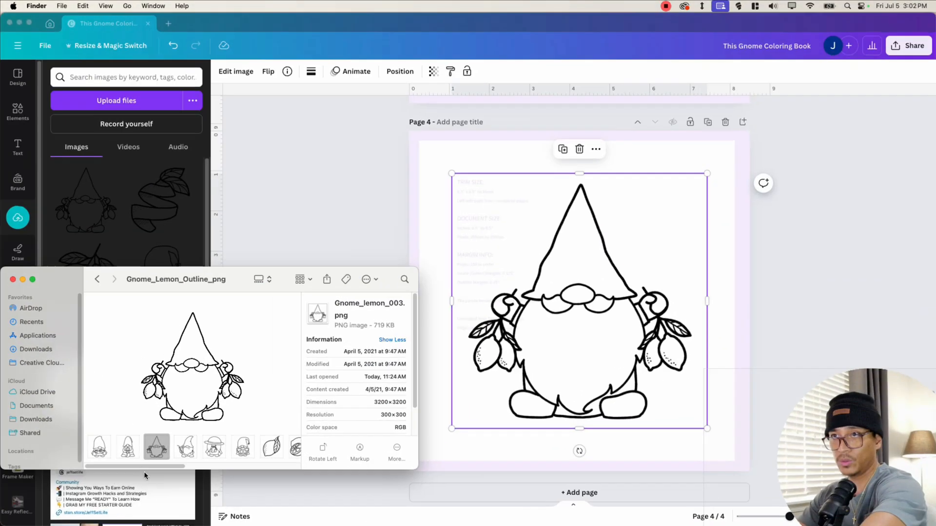
drag(136, 468, 502, 214)
click(285, 447)
click(532, 253)
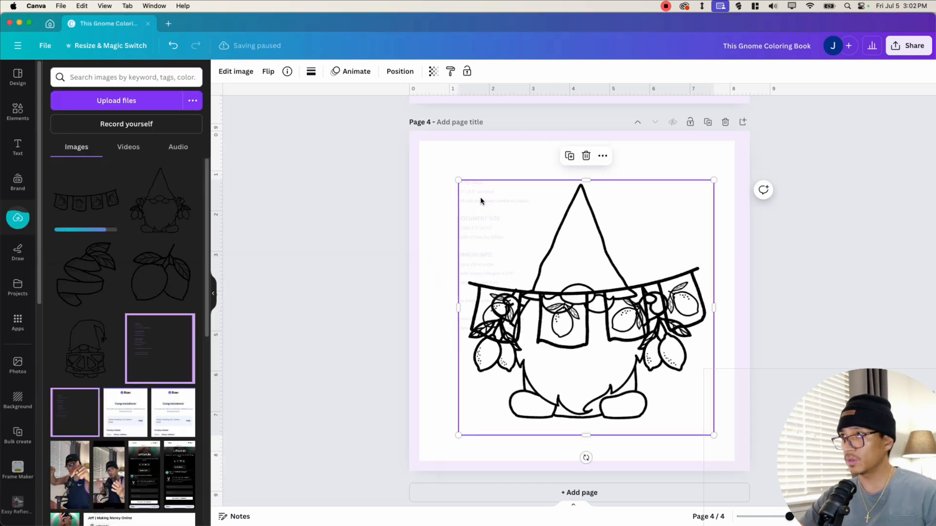
- Shrink the bunting banner, duplicate it, and line up the two copies across the top of page 4 above the gnome
drag(458, 180, 504, 226)
click(535, 314)
drag(555, 307, 520, 334)
click(680, 373)
drag(679, 374, 529, 210)
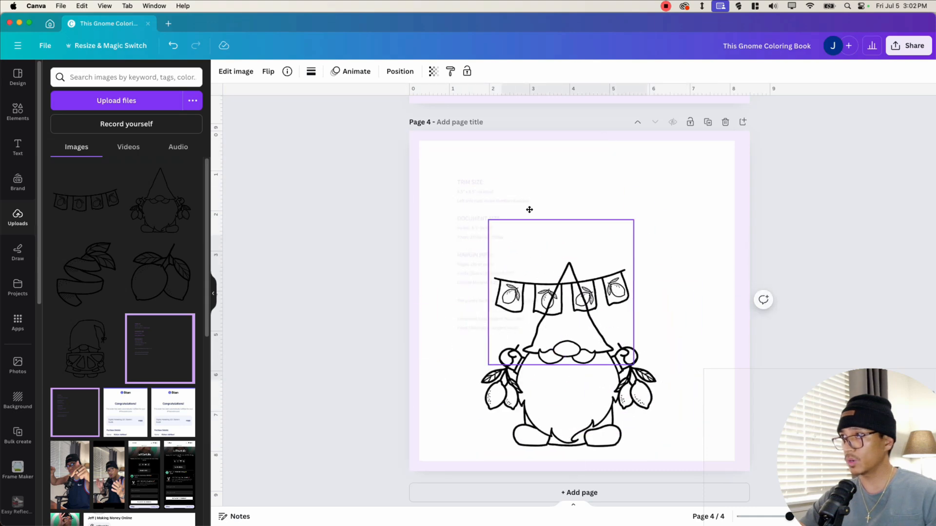
drag(553, 250, 602, 300)
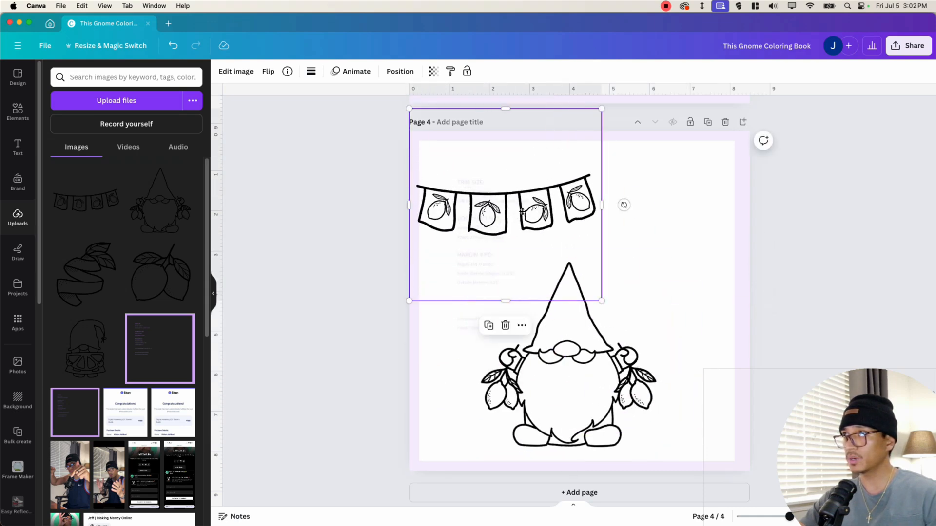
drag(522, 212, 525, 202)
drag(604, 292, 572, 258)
drag(514, 202, 526, 191)
click(480, 288)
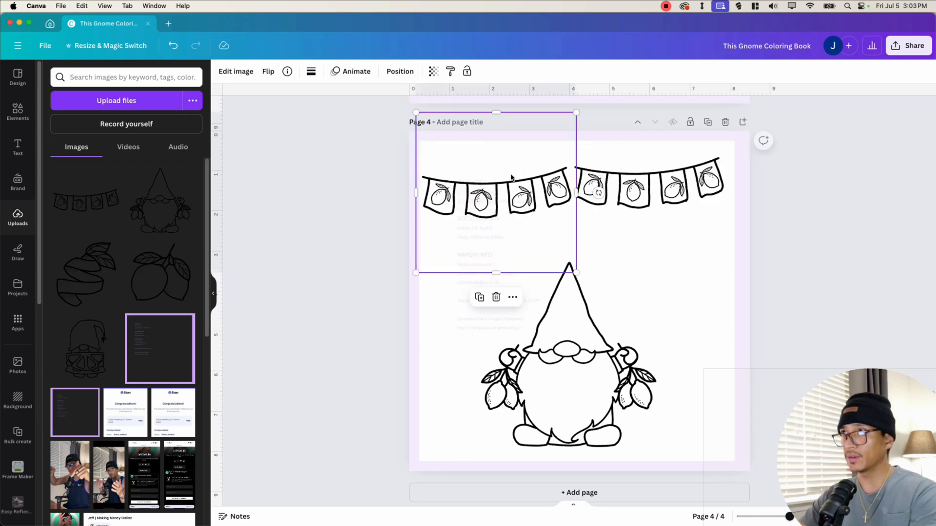
drag(598, 194, 597, 202)
drag(505, 209, 508, 202)
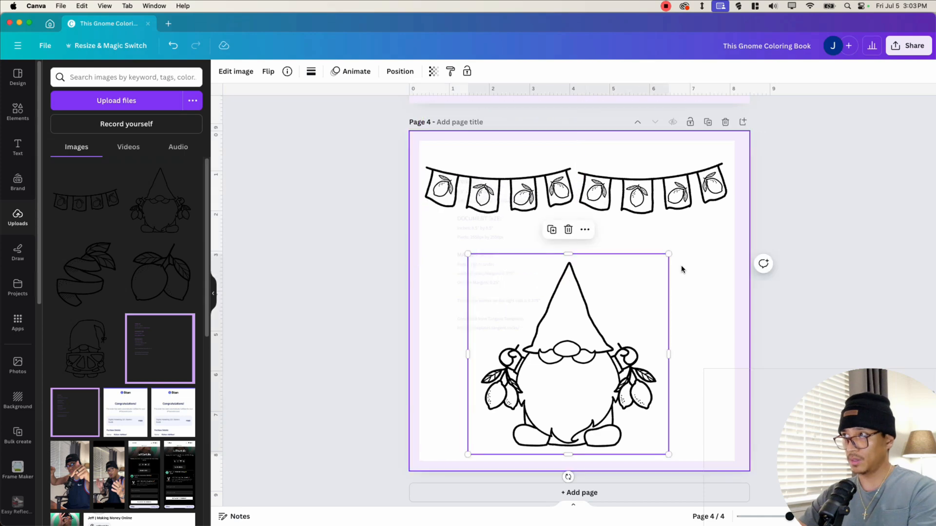
drag(668, 253, 716, 206)
click(397, 376)
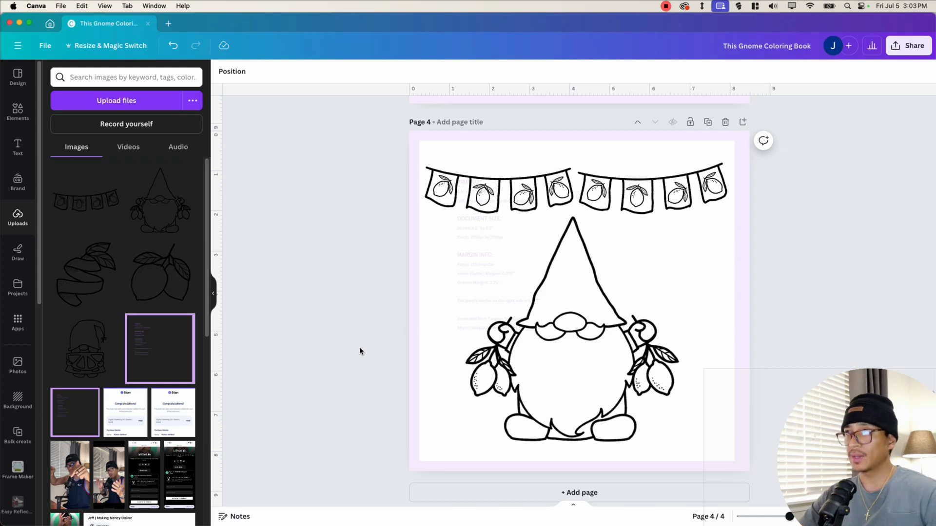
- Tilt the two bunting banners and move them down so they drape across the gnome
click(213, 296)
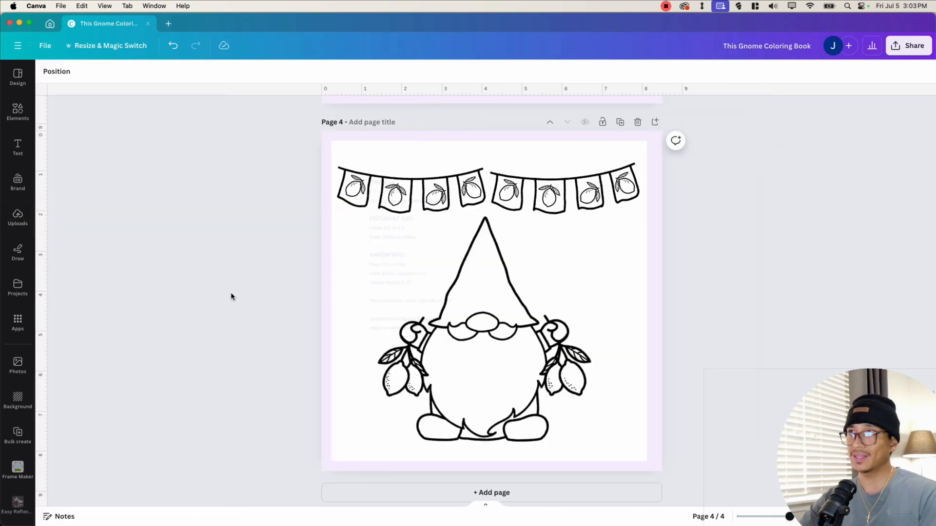
drag(404, 199, 423, 221)
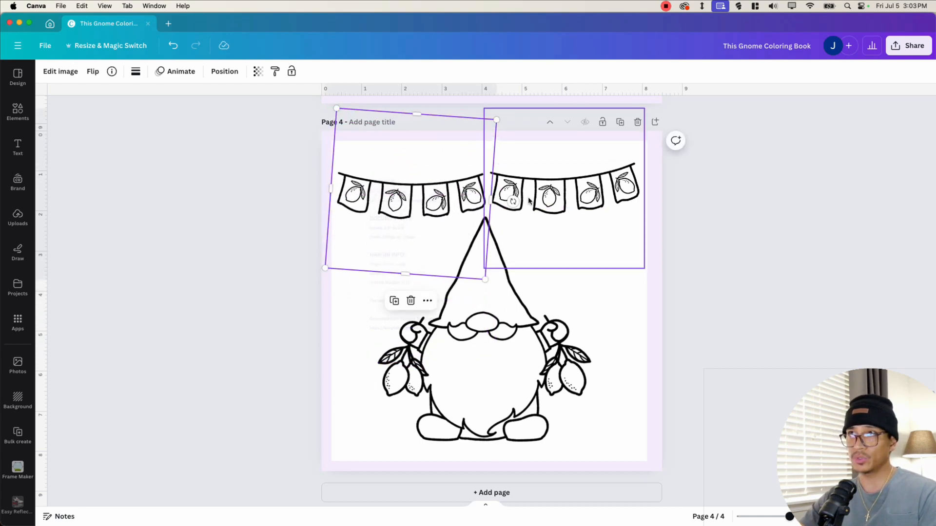
drag(587, 194, 585, 326)
drag(374, 262, 373, 350)
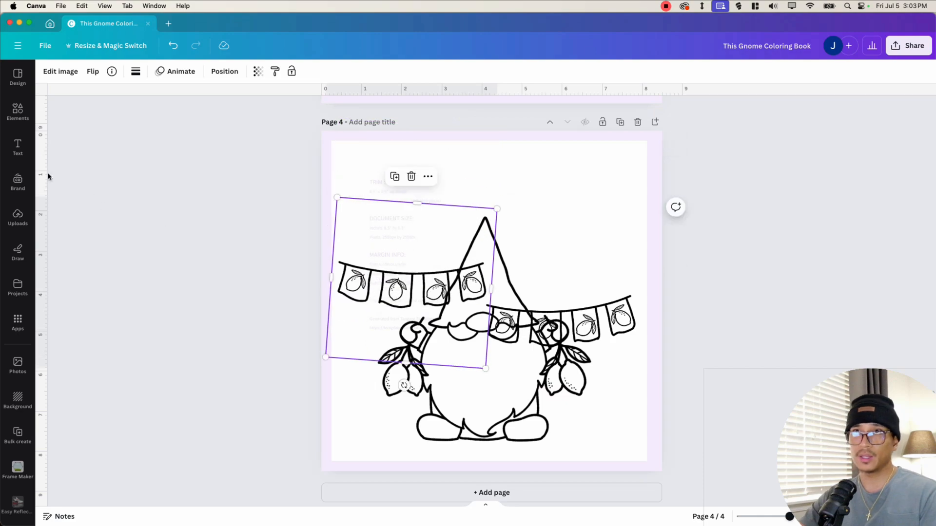
- Copy the TEST PAGE heading onto the lemon gnome page (page 3) and retype it as LEMON
scroll(520, 298, up, 6)
scroll(520, 298, up, 15)
scroll(526, 328, down, 2)
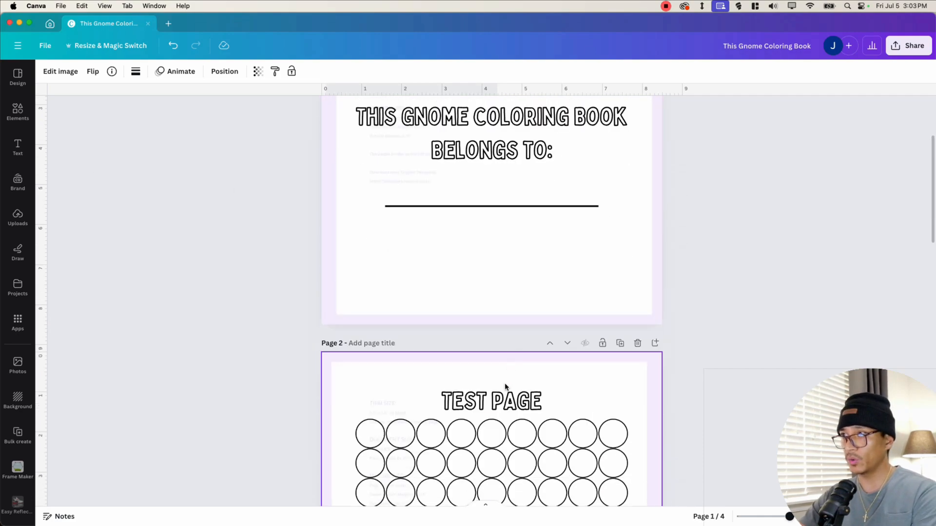
click(503, 408)
scroll(498, 399, down, 15)
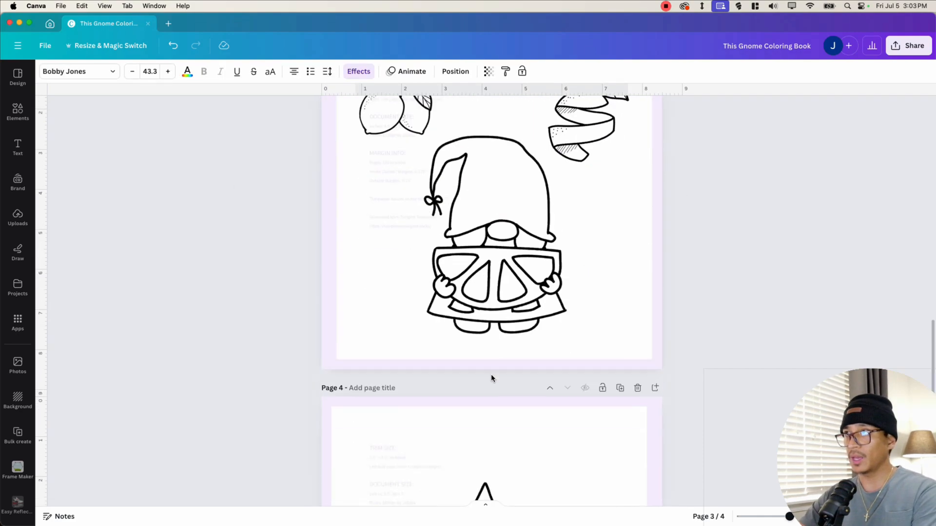
scroll(490, 373, up, 2)
click(491, 356)
scroll(492, 341, up, 2)
key(super+v)
drag(500, 264, 501, 274)
double_click(501, 274)
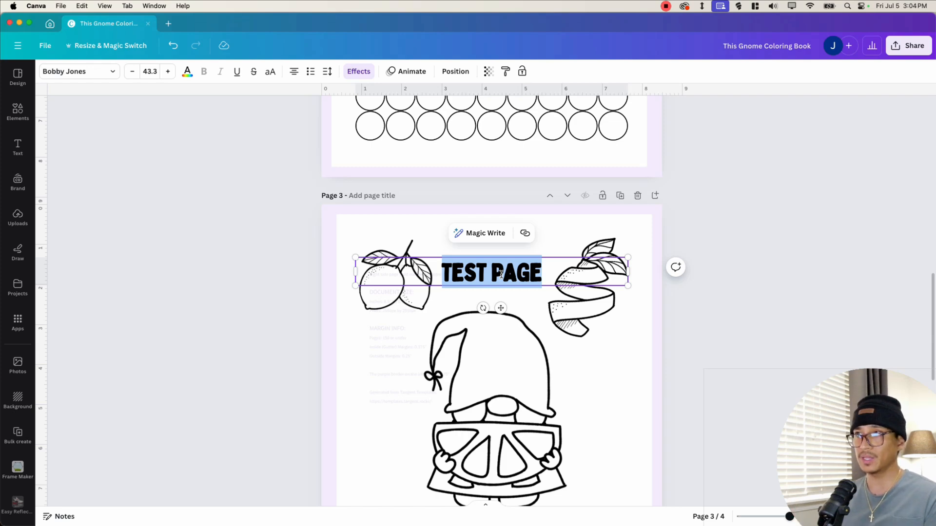
text(L)
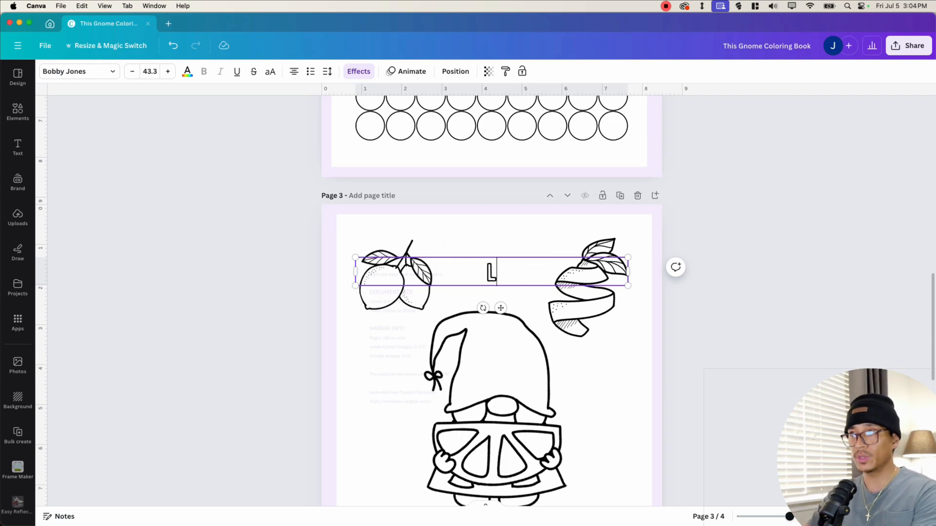
- Move the lemon pair and lemon peel illustrations down beside the gnome and enlarge the LEMON heading
drag(607, 271, 626, 371)
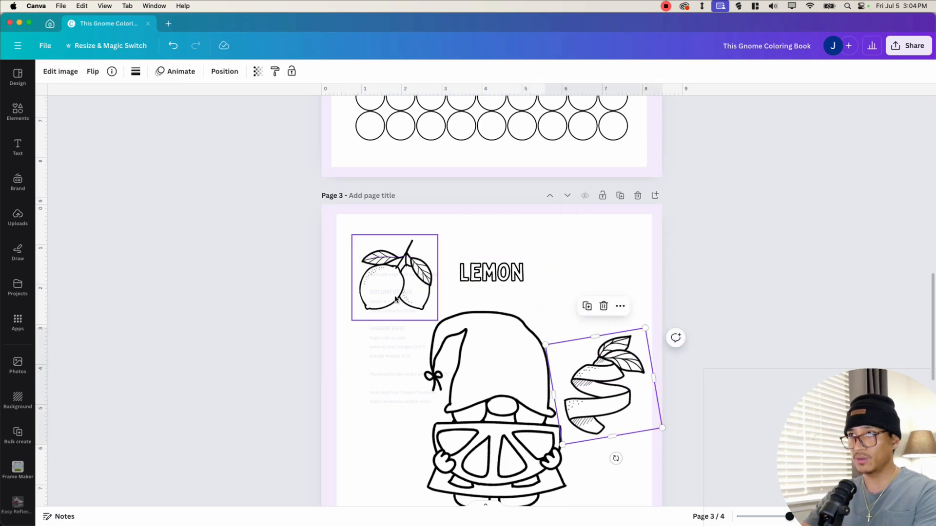
drag(395, 299, 398, 411)
click(605, 278)
drag(629, 272, 602, 250)
drag(510, 241, 532, 266)
scroll(533, 273, down, 3)
drag(496, 323, 496, 329)
click(660, 323)
- Shrink and reposition the lemon pair and lemon peel illustrations on either side of the gnome
click(394, 301)
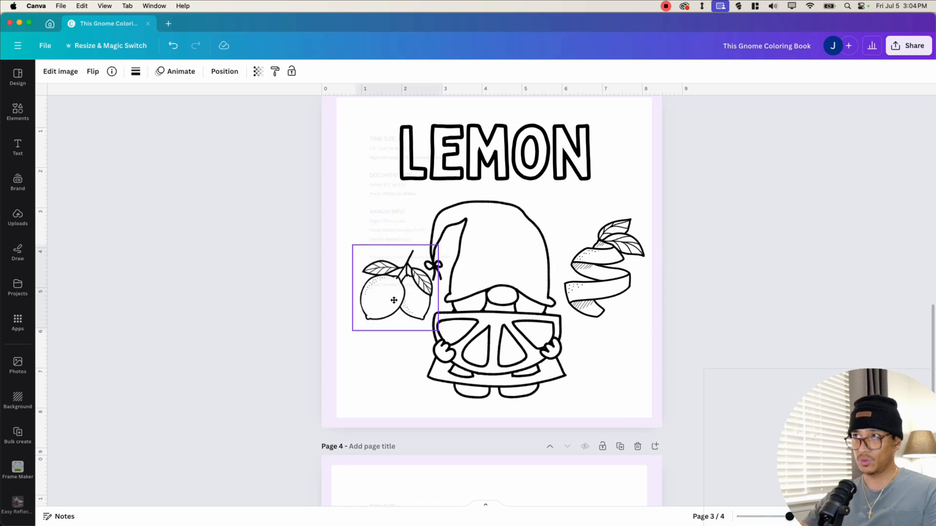
drag(394, 300, 394, 297)
drag(353, 244, 374, 266)
drag(404, 300, 387, 294)
click(629, 255)
drag(644, 211, 619, 248)
drag(596, 286, 606, 249)
drag(384, 301, 383, 316)
click(756, 307)
scroll(518, 329, up, 2)
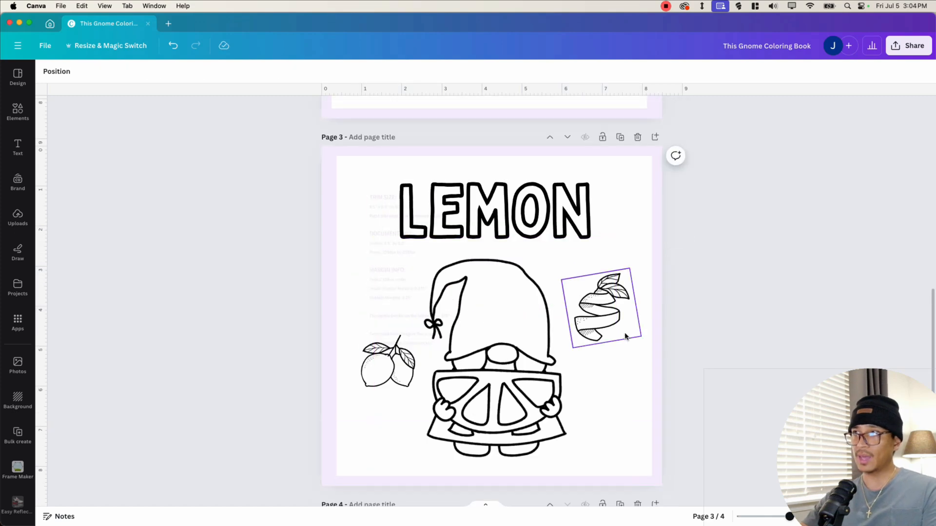
- Copy the LEMON heading onto page 4 and retype it as SUMMER
click(523, 207)
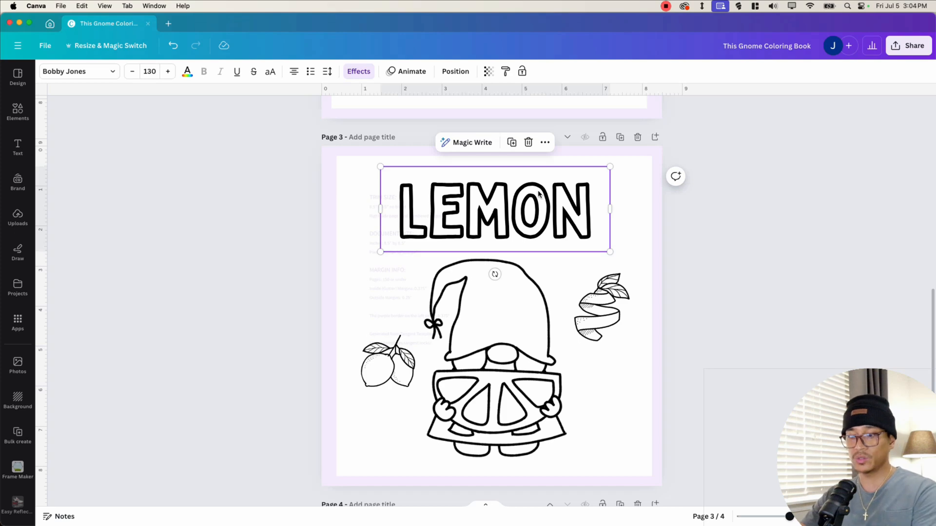
scroll(533, 199, down, 5)
click(533, 199)
key(cmd+v)
mouse_move(600, 220)
mouse_down()
mouse_move(575, 211)
mouse_move(600, 214)
mouse_up()
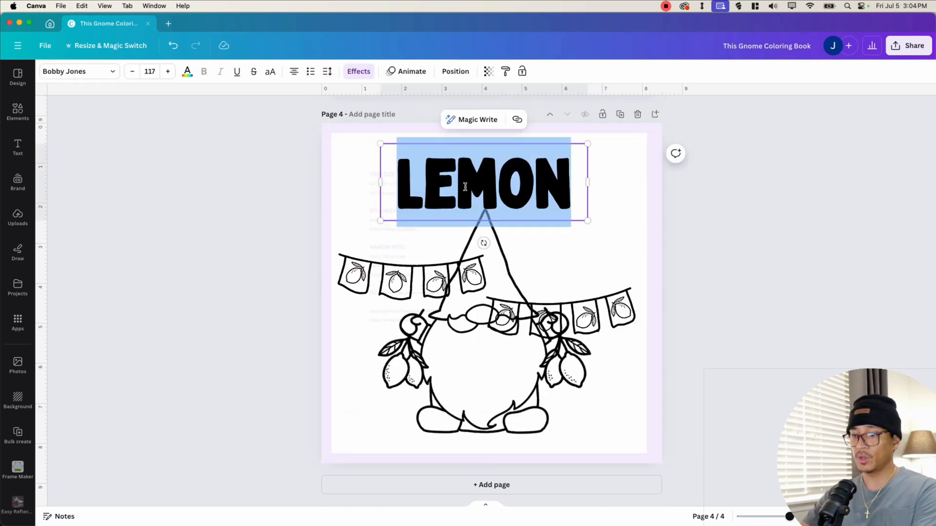
text(U)
key(BackSpace)
text(SUMMER)
- Shrink the page 4 gnome and center it below the SUMMER heading
click(505, 339)
click(504, 340)
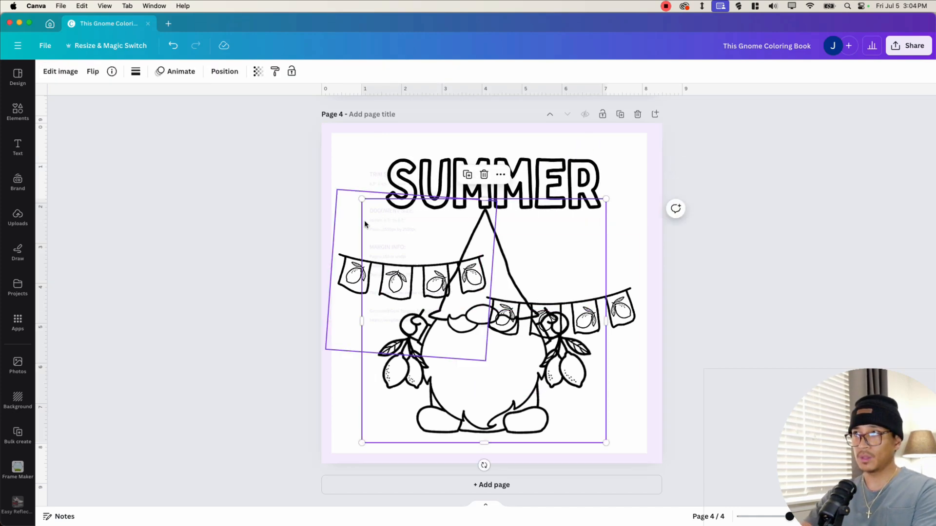
drag(361, 198, 384, 221)
drag(500, 386, 484, 387)
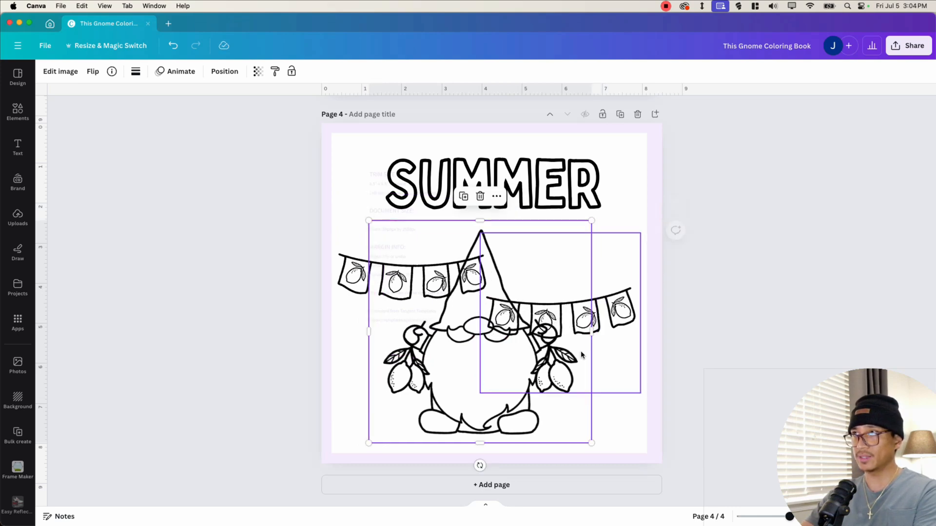
click(758, 273)
mouse_move(497, 183)
mouse_down()
mouse_move(488, 185)
mouse_move(499, 183)
mouse_up()
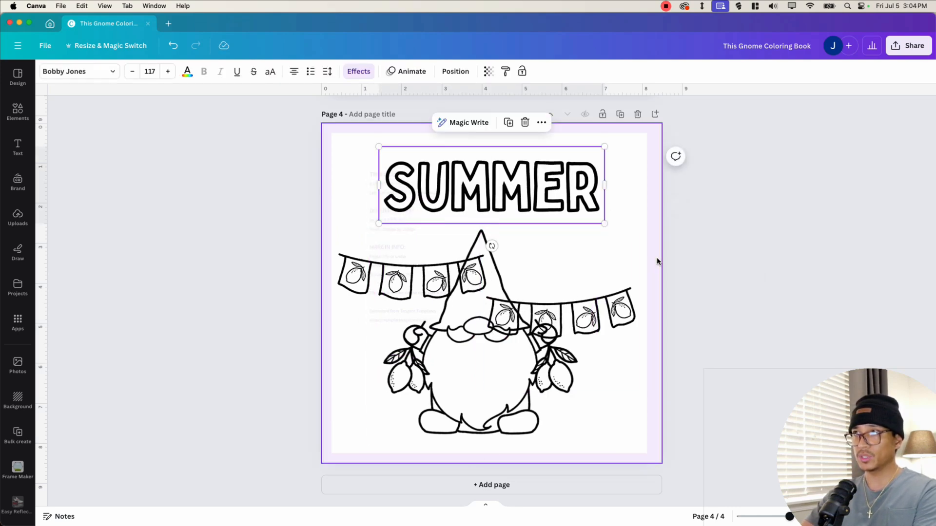
click(657, 260)
click(493, 366)
drag(467, 396, 479, 401)
- Straighten both bunting banners and line them up in a row beneath the SUMMER heading
click(630, 355)
drag(601, 309, 612, 262)
drag(488, 185, 522, 215)
drag(574, 300, 551, 255)
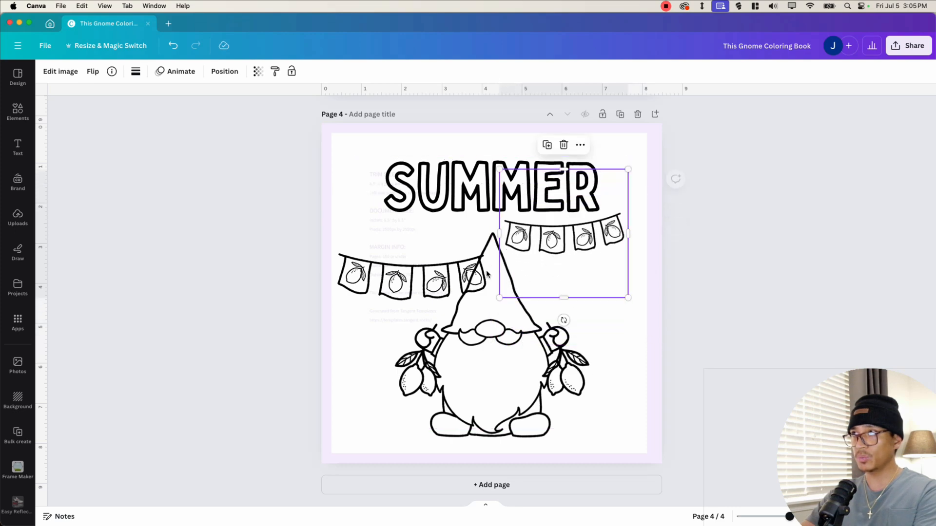
click(480, 274)
drag(497, 202, 456, 248)
drag(406, 298, 437, 239)
click(697, 256)
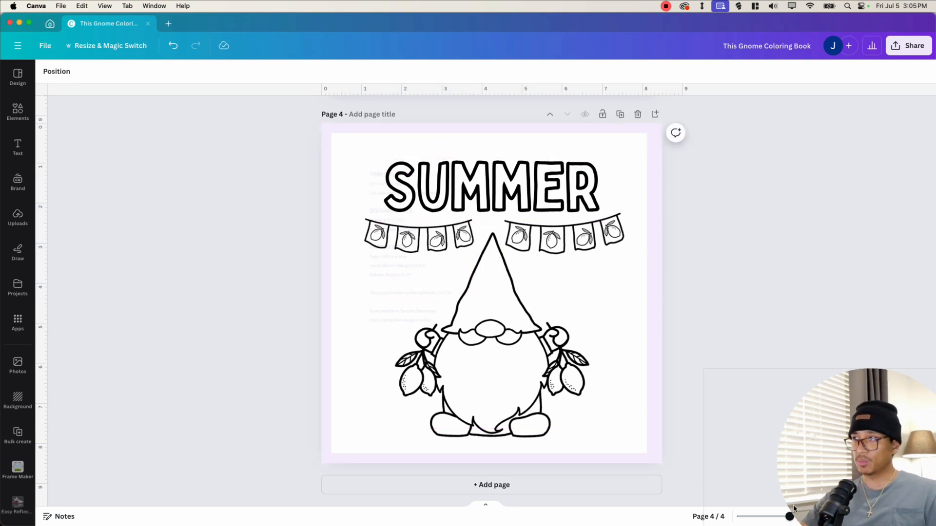
- Browse the Gnome_Lemon_Outline_png folder in Finder for more gnome images
scroll(489, 224, up, 8)
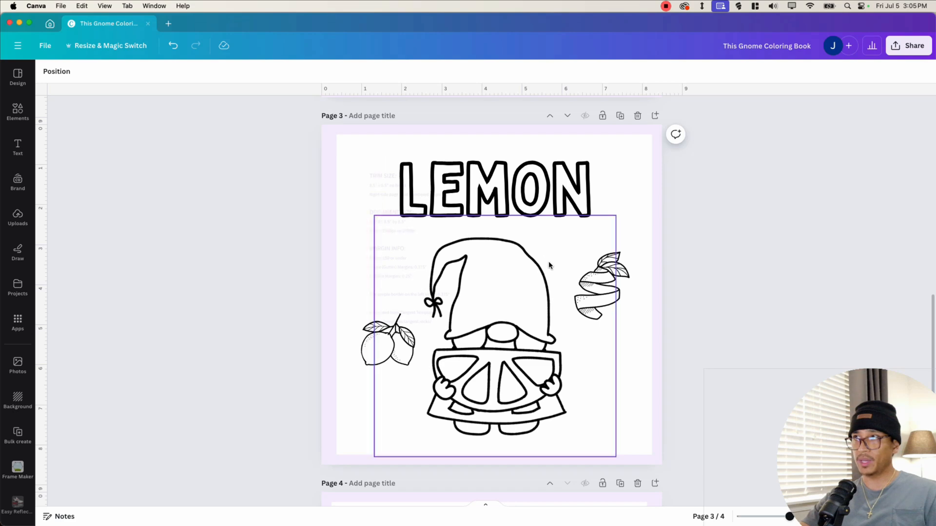
scroll(548, 261, down, 8)
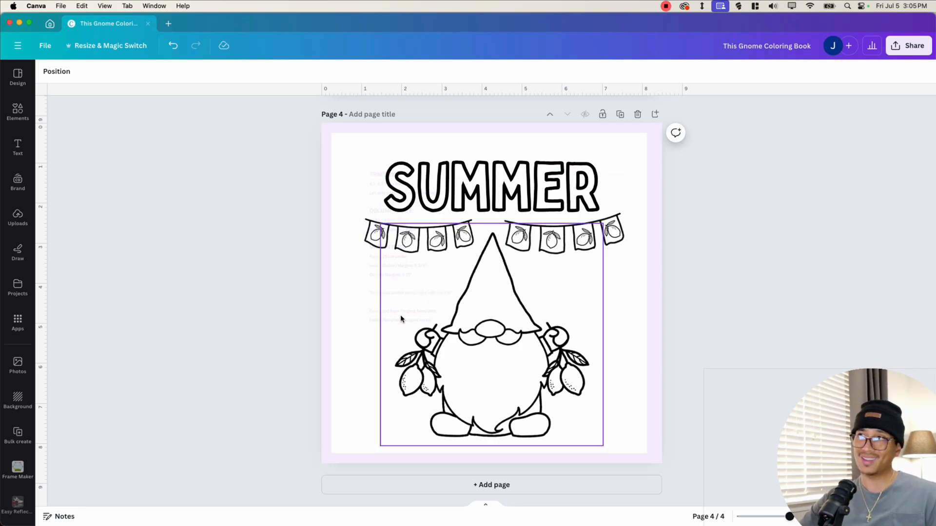
key(ctrl+Up)
click(210, 400)
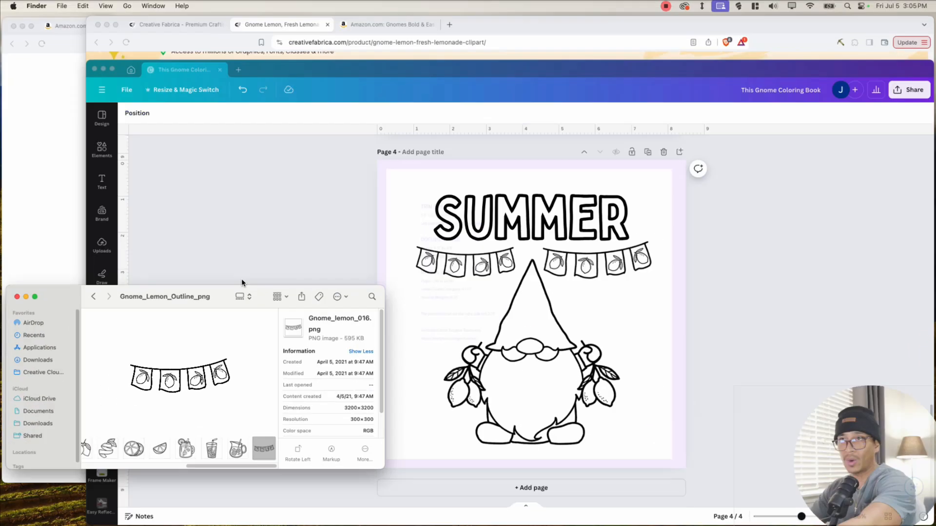
drag(224, 286, 226, 194)
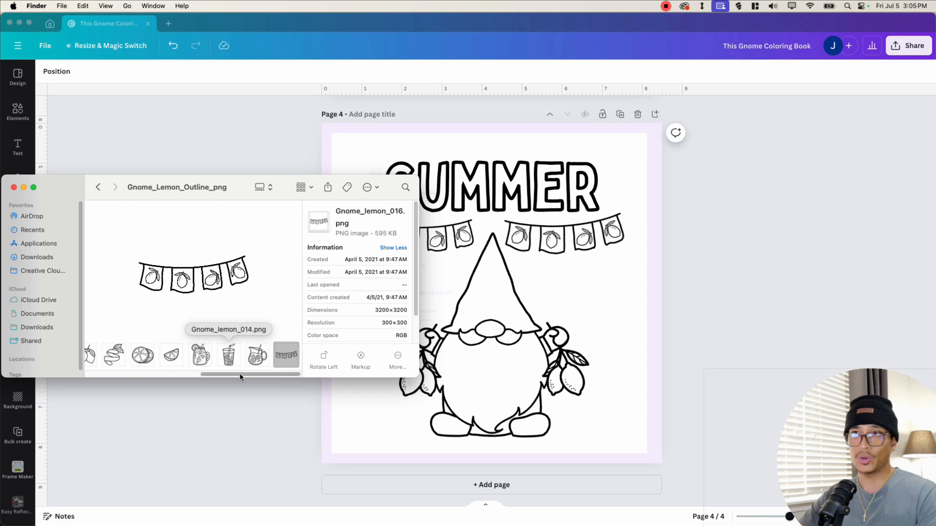
drag(239, 374, 203, 375)
click(548, 257)
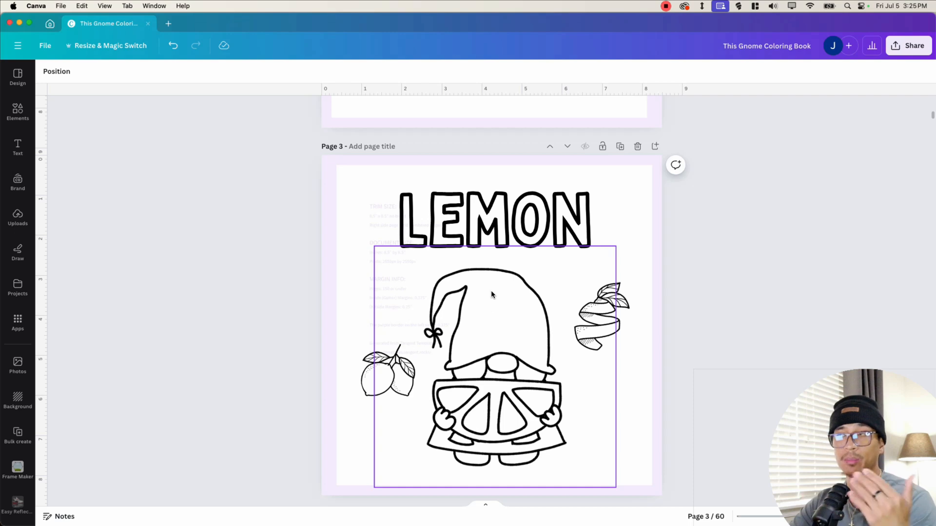
- Scroll through the finished coloring pages to review them
scroll(451, 381, down, 6)
scroll(455, 373, down, 9)
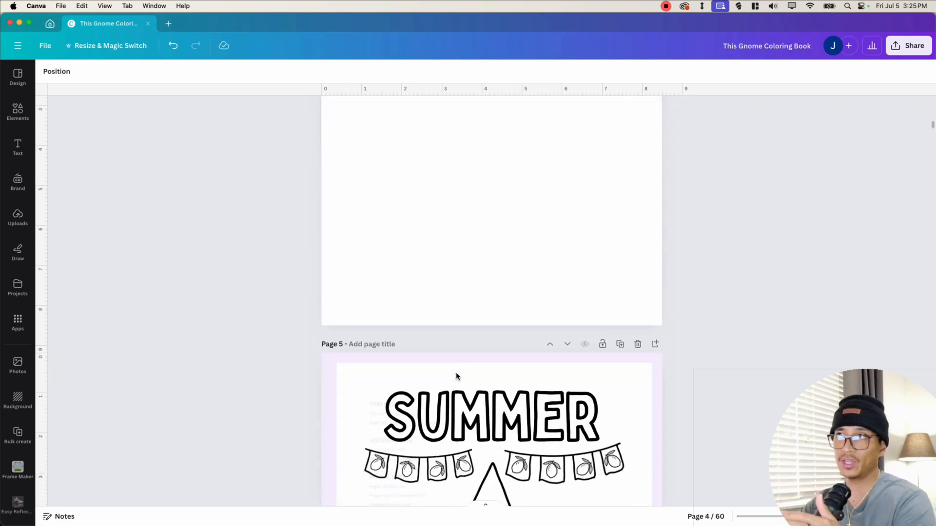
scroll(493, 390, down, 10)
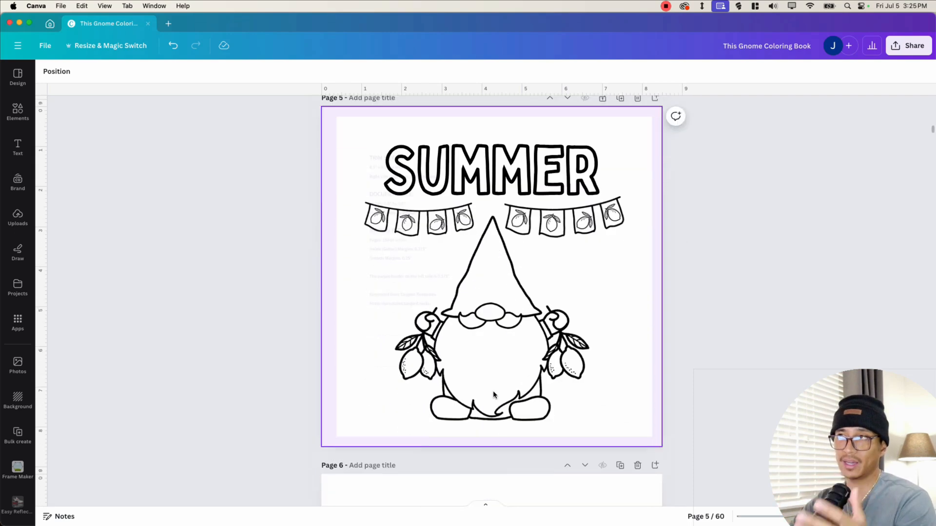
scroll(493, 391, down, 8)
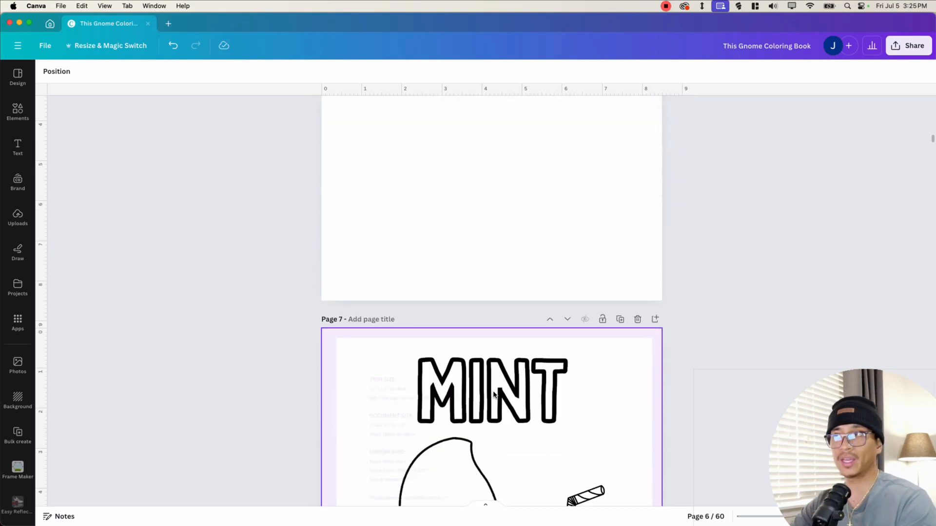
scroll(492, 393, up, 10)
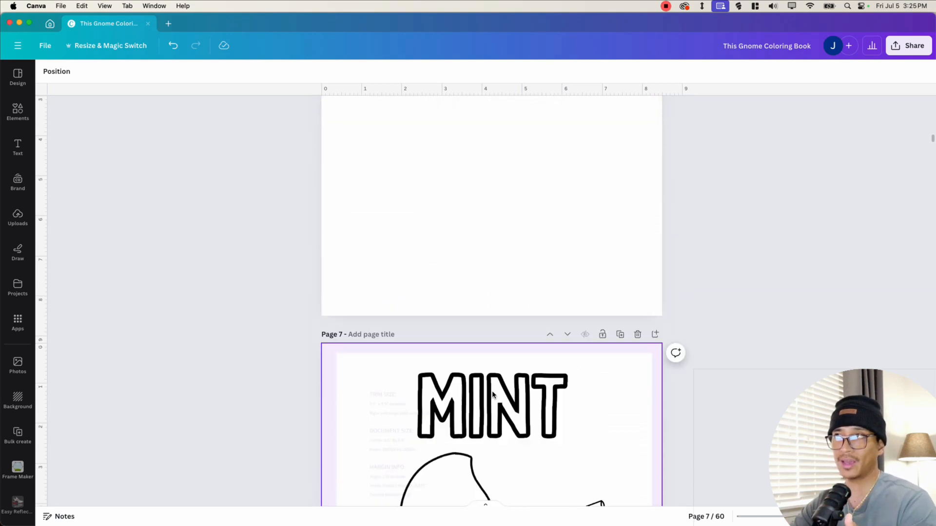
scroll(493, 392, down, 6)
scroll(492, 391, down, 15)
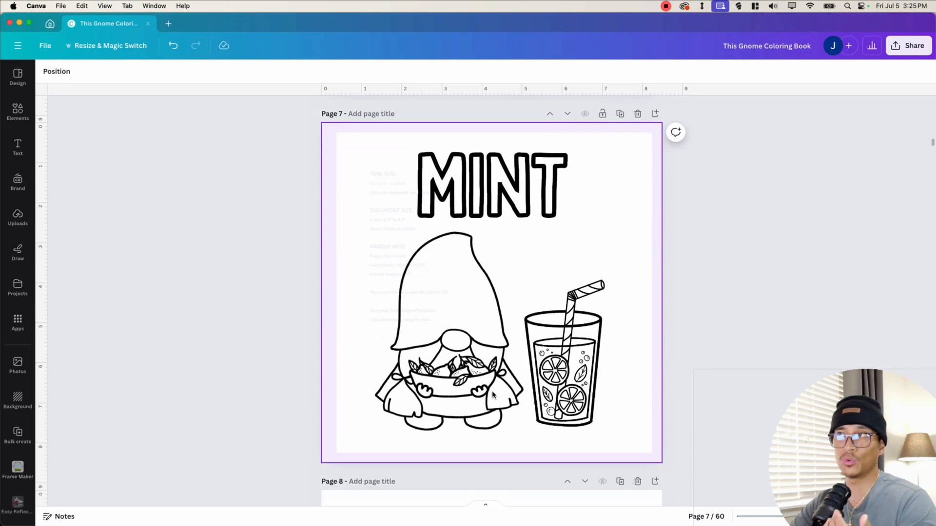
scroll(492, 393, up, 3)
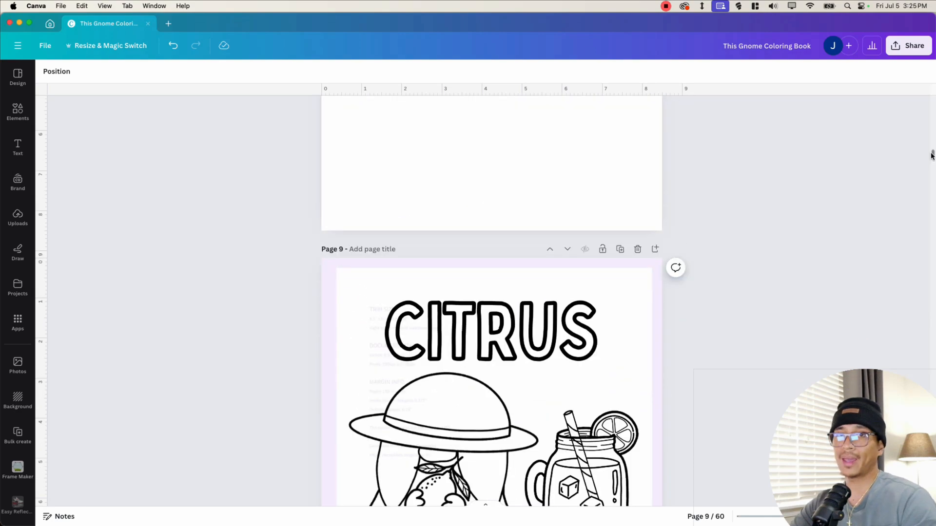
scroll(931, 155, down, 1)
mouse_move(932, 155)
mouse_down()
mouse_move(932, 447)
mouse_move(927, 385)
mouse_move(905, 330)
mouse_move(900, 131)
mouse_move(908, 121)
mouse_move(918, 160)
mouse_up()
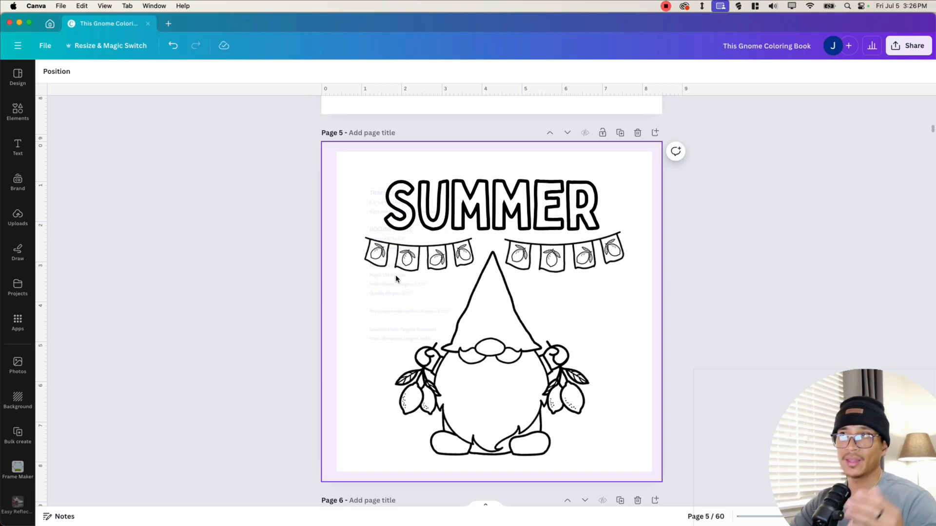
click(356, 219)
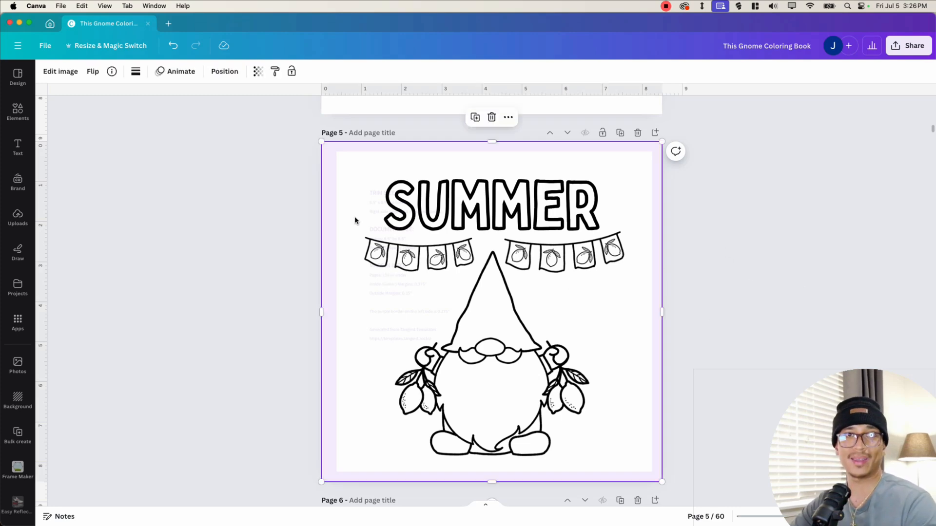
scroll(337, 355, up, 20)
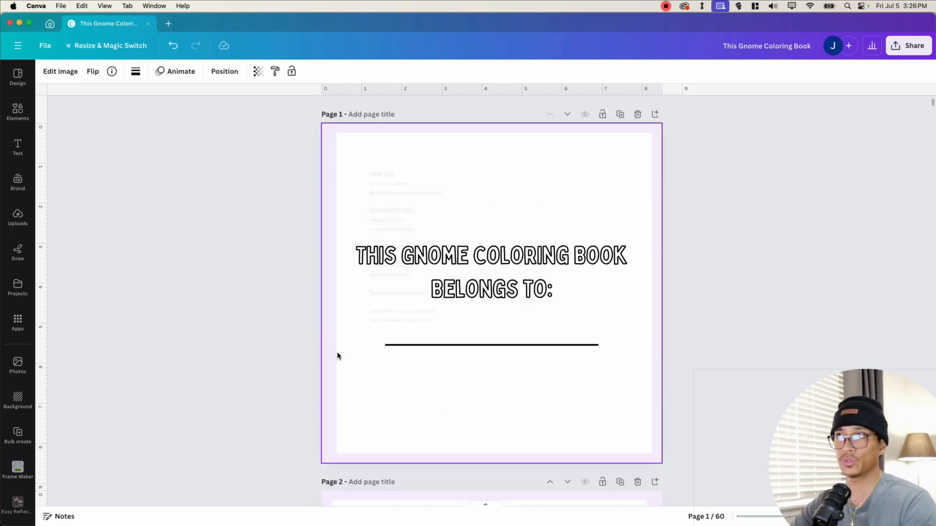
- Unlock and delete the KDP template guide image from page 1
click(339, 234)
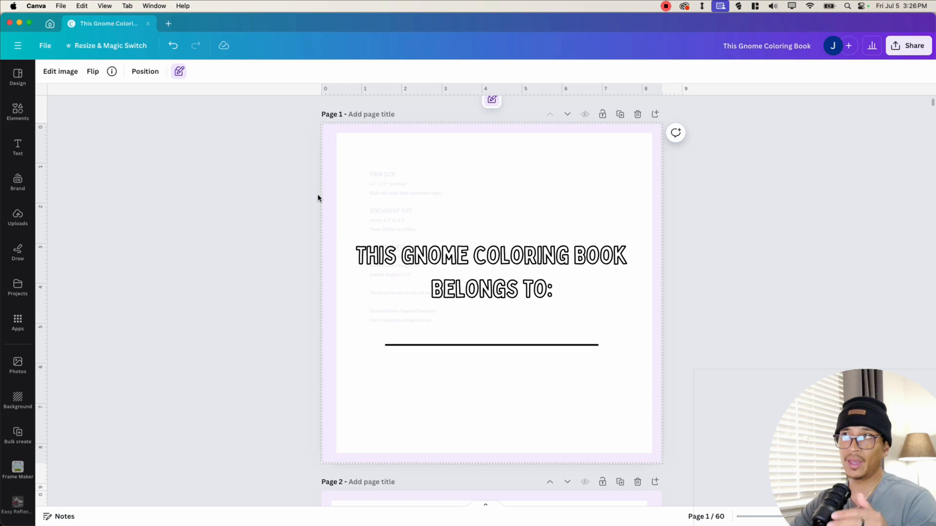
click(179, 74)
click(115, 73)
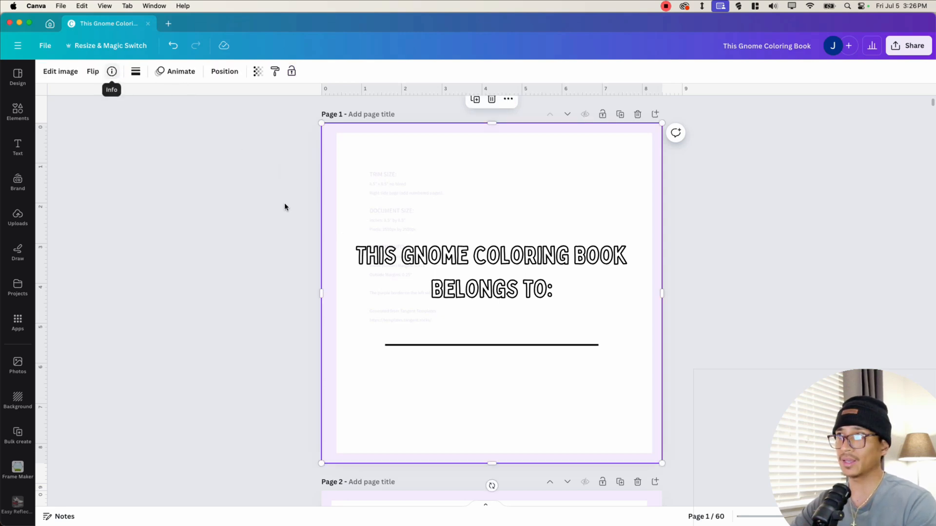
right_click(416, 181)
click(427, 273)
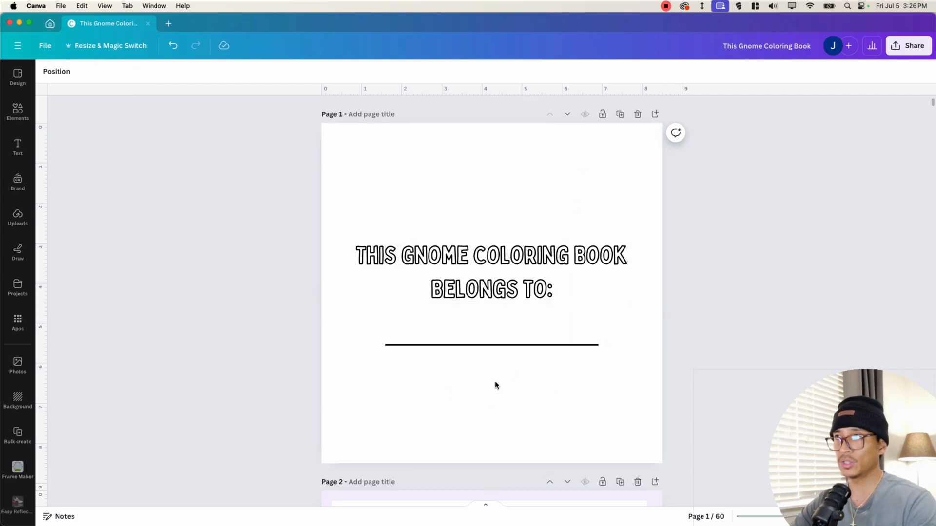
- Toggle the lock on the template guide images of pages 2 and 7
scroll(501, 381, down, 8)
click(352, 140)
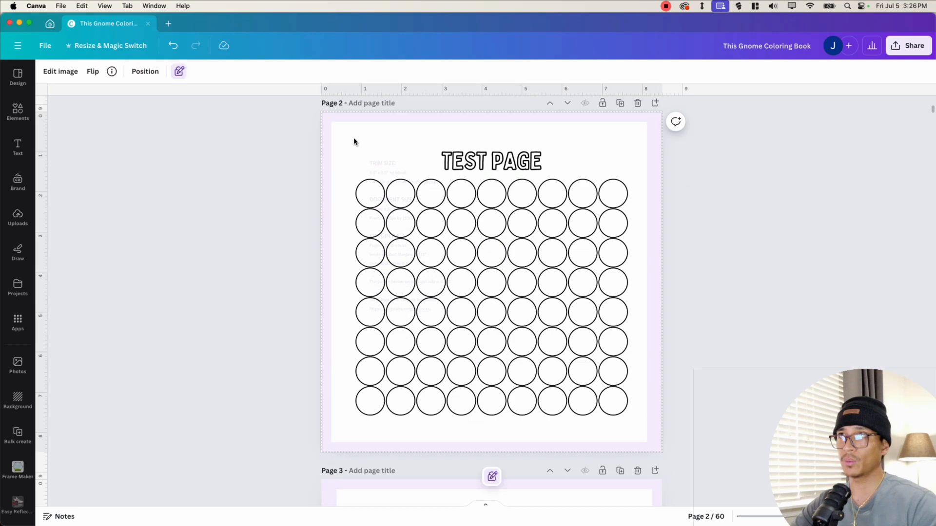
click(180, 72)
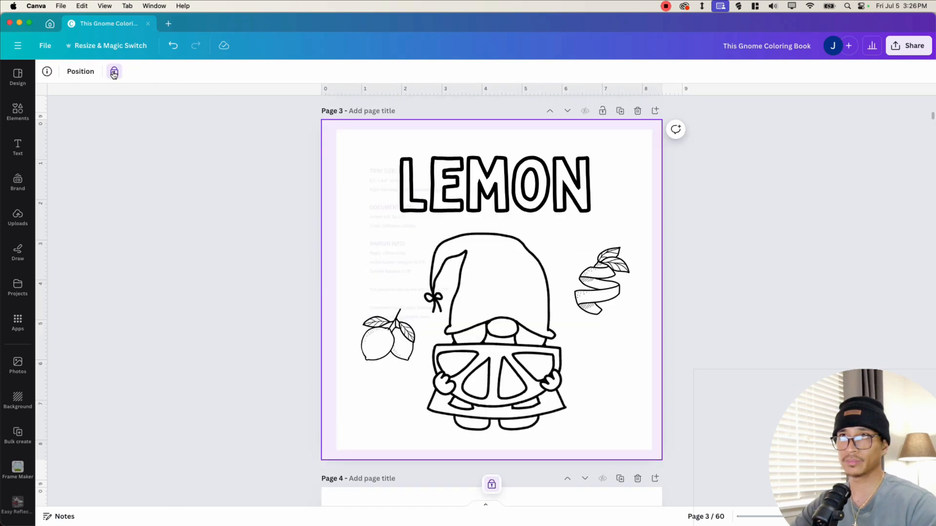
click(113, 72)
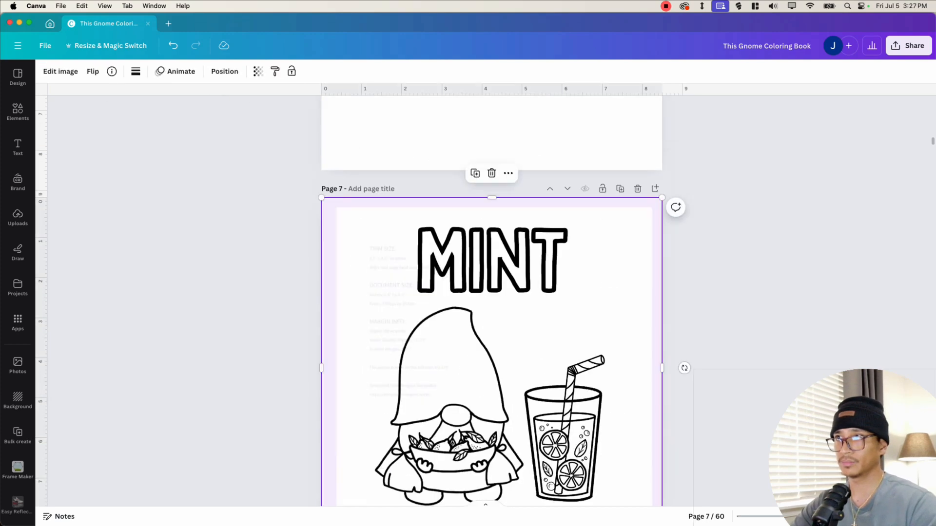
click(350, 227)
click(344, 254)
click(291, 72)
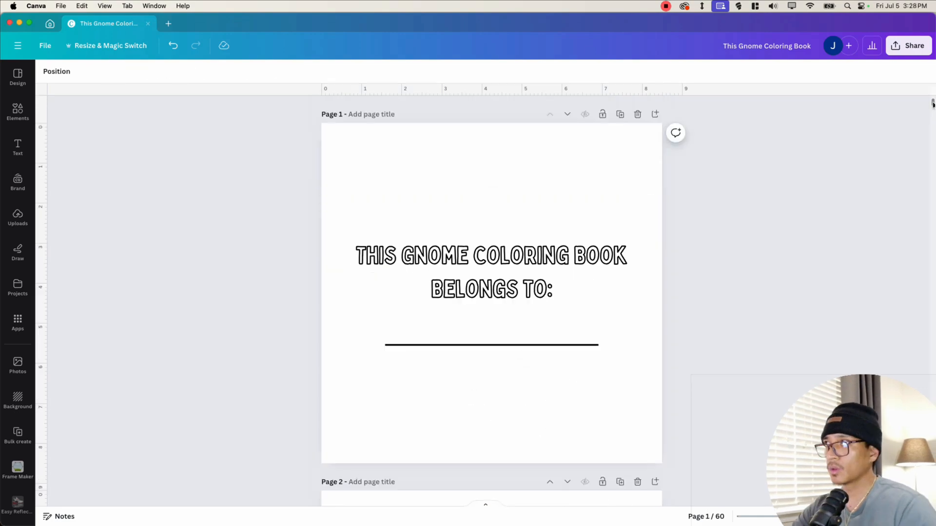
- Download the whole book as a PDF Print file with the CMYK colour profile
scroll(491, 293, down, 15)
scroll(492, 292, down, 20)
drag(932, 235, 923, 93)
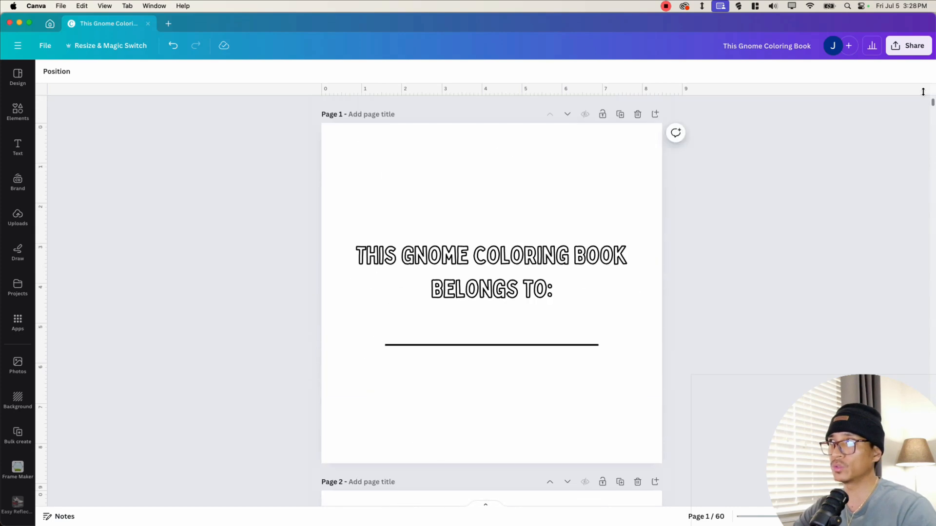
click(907, 49)
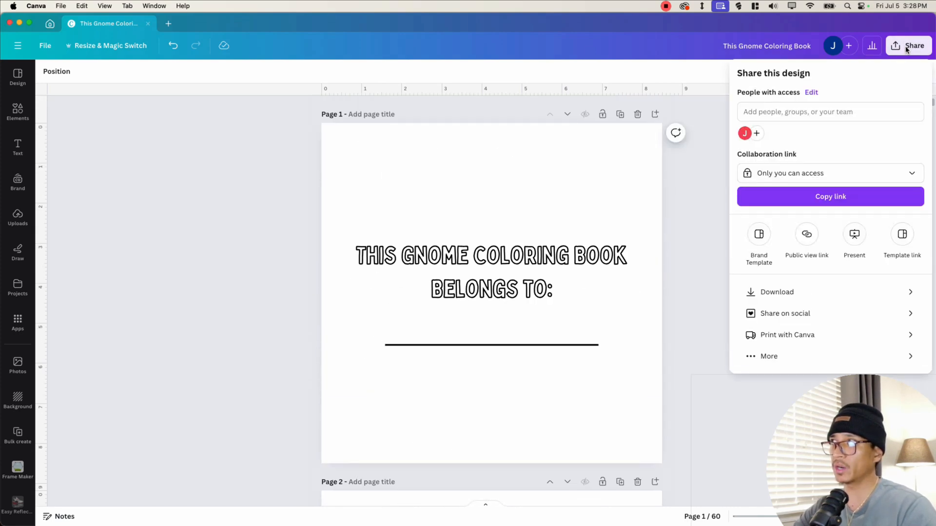
click(815, 292)
click(767, 115)
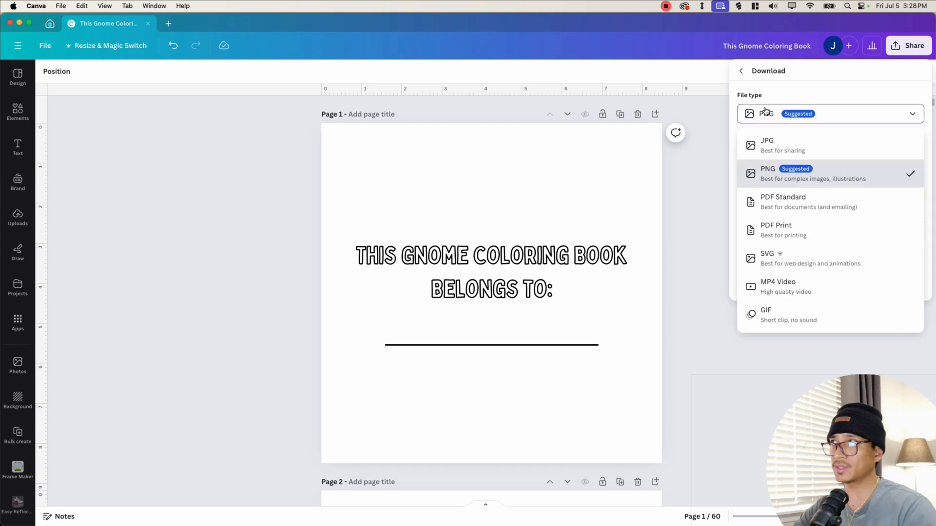
click(783, 235)
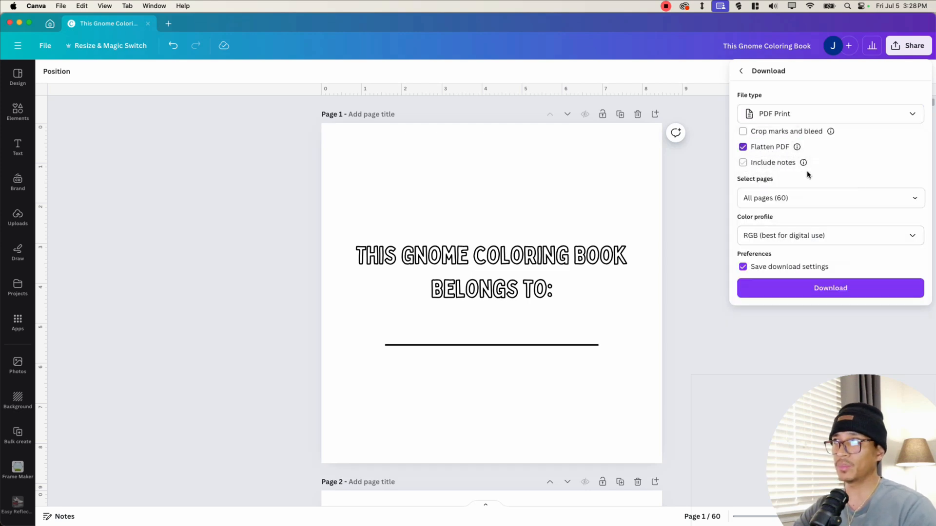
click(779, 240)
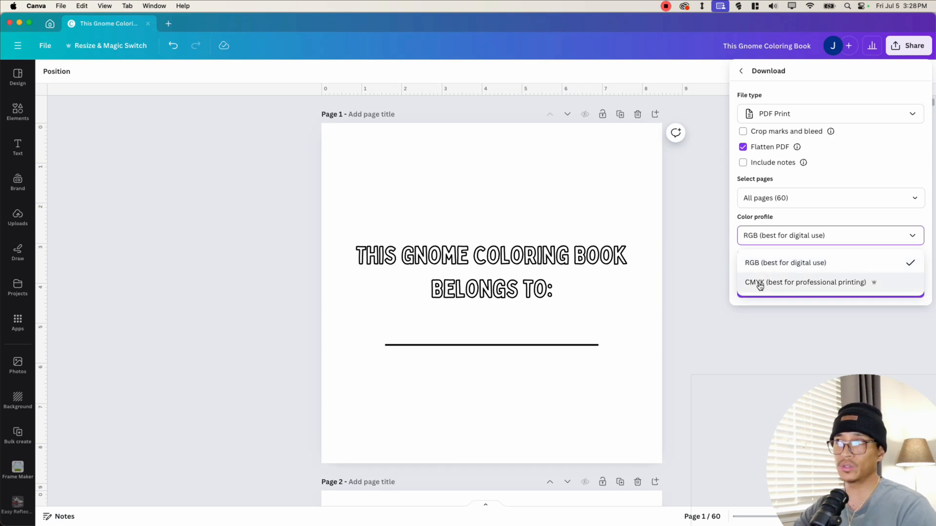
click(758, 286)
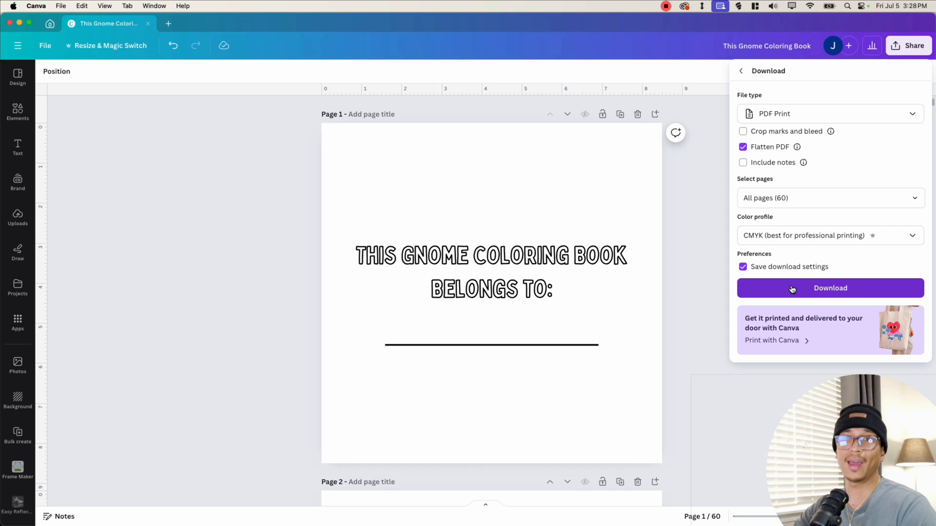
click(792, 288)
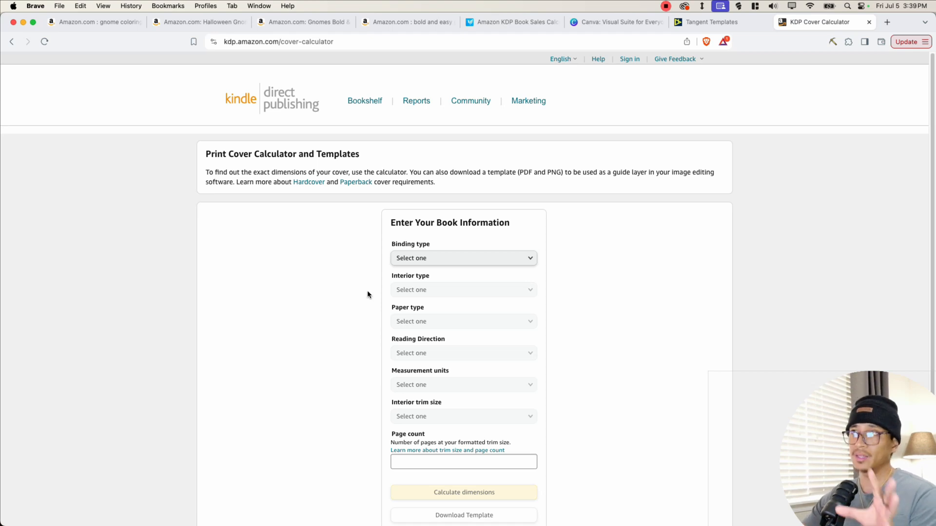
- In the KDP cover calculator, choose Paperback binding, Black & white interior, White paper and Left to Right reading direction
click(423, 260)
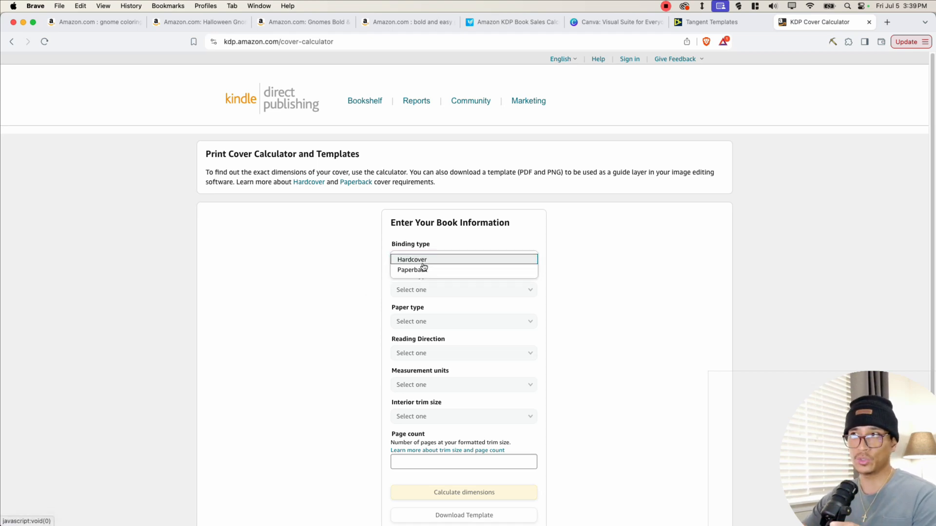
click(420, 271)
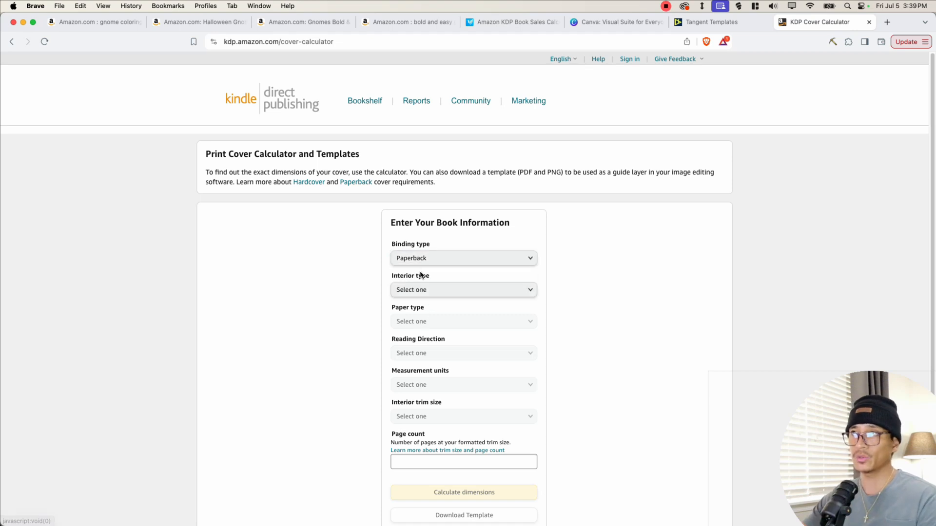
click(423, 291)
click(423, 292)
click(428, 322)
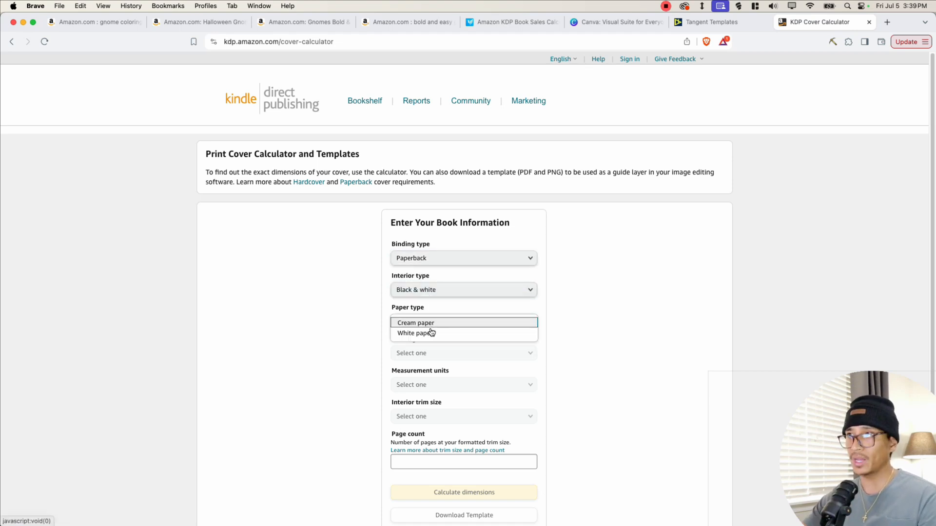
click(431, 335)
click(428, 354)
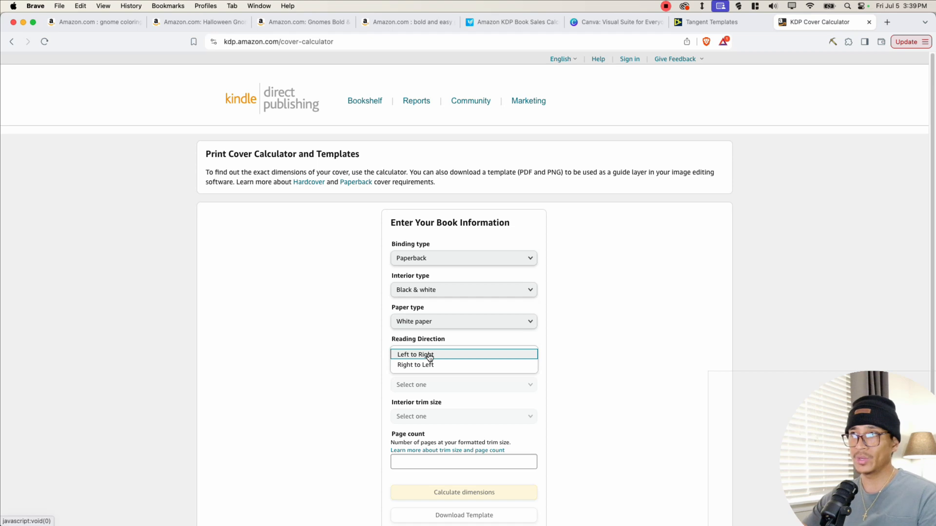
click(429, 356)
- Set units to Inches, trim size to 8.5 x 8.5 in and page count to 60, then calculate the cover dimensions
scroll(528, 373, down, 5)
click(481, 268)
click(475, 269)
click(468, 298)
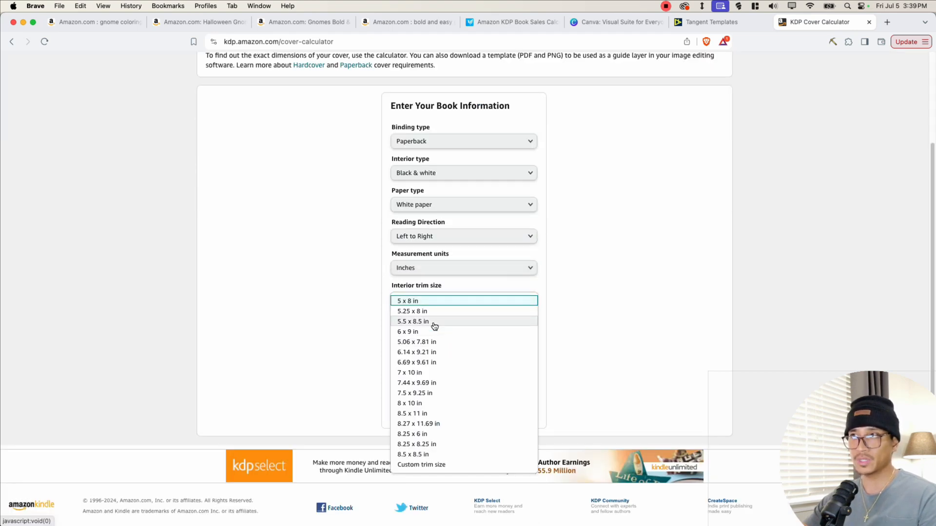
click(438, 454)
click(422, 345)
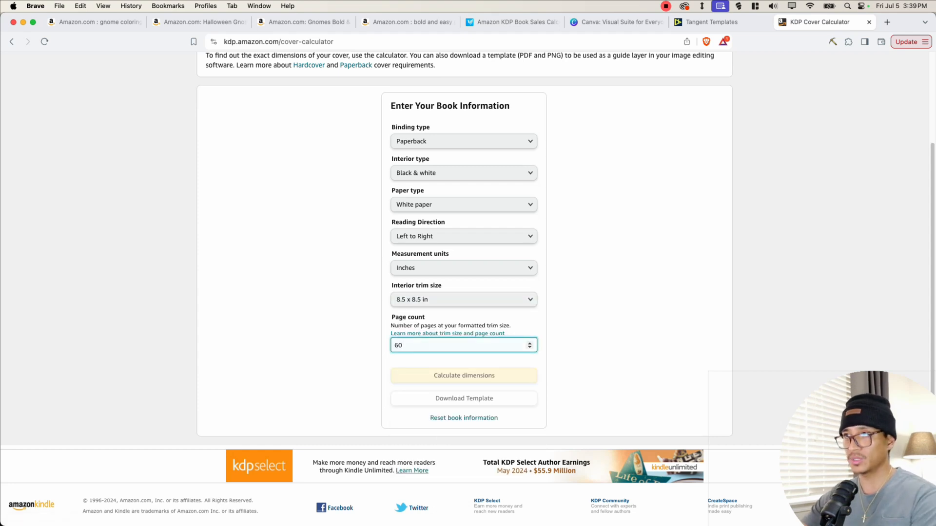
click(461, 378)
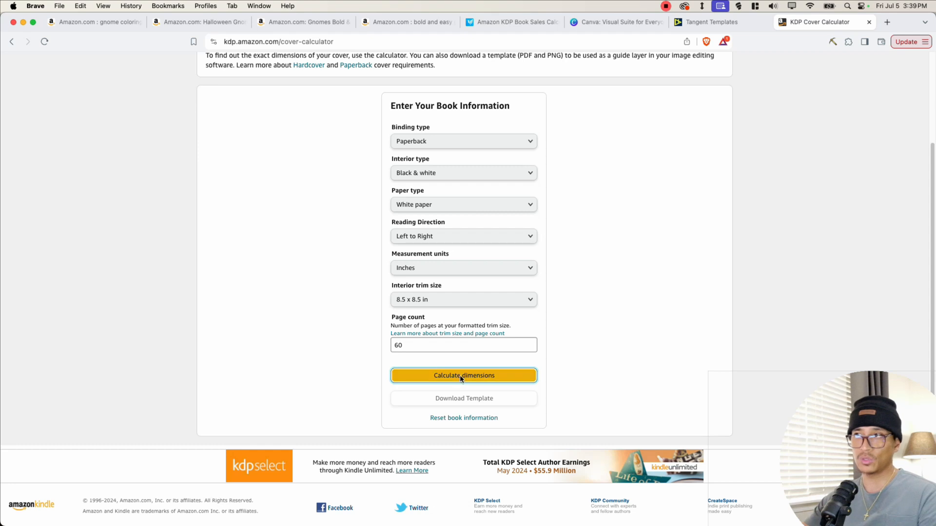
- Download the paperback cover template and highlight its overall dimensions text
scroll(619, 230, up, 3)
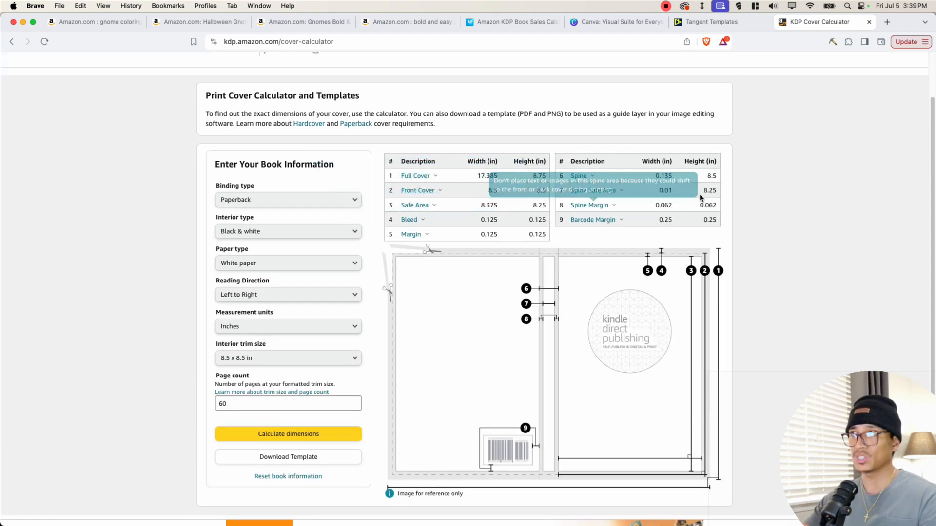
click(288, 458)
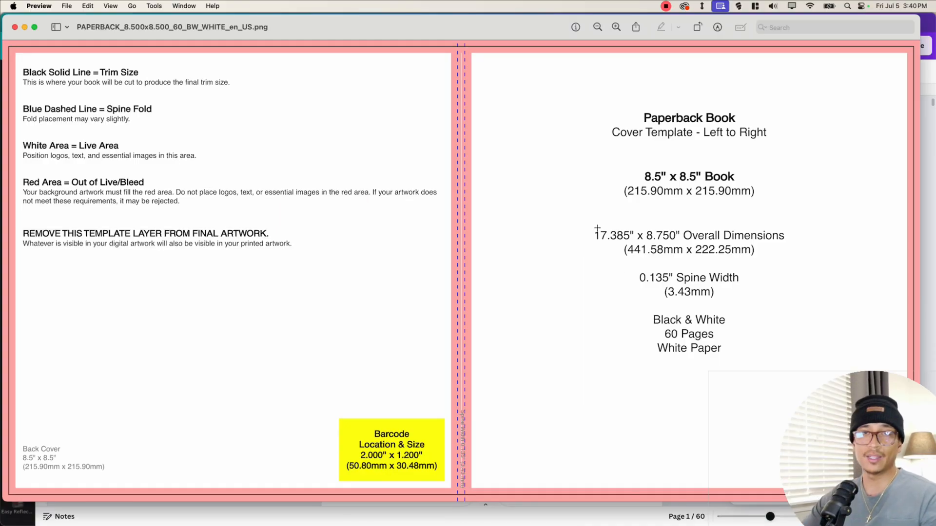
drag(583, 225, 795, 263)
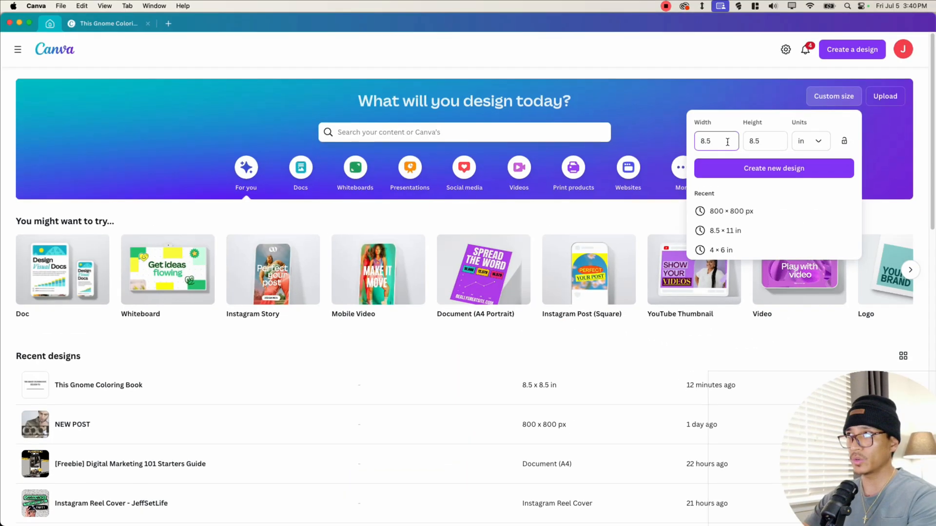
- Create a new custom-size design of 17.385 x 8.75 in
drag(713, 141, 690, 146)
text(17.38)
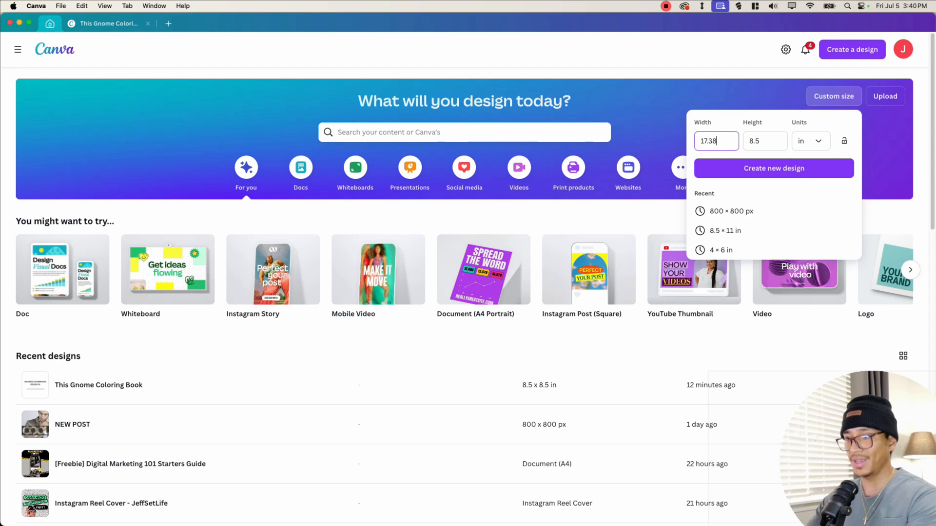
text(5)
key(Tab)
key(BackSpace)
text(8.)
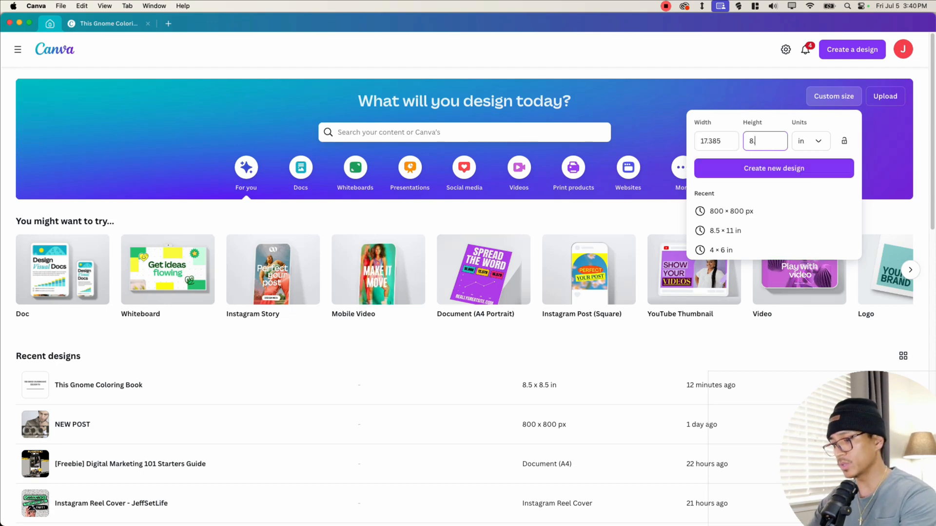
text(75)
click(768, 174)
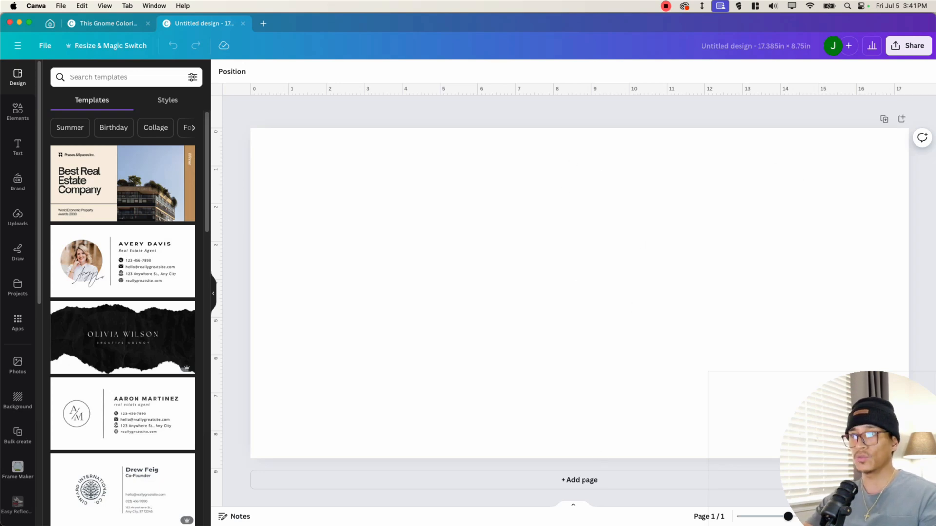
- Place the cover template image on the new design and scale it to fill the whole page
drag(935, 195, 526, 73)
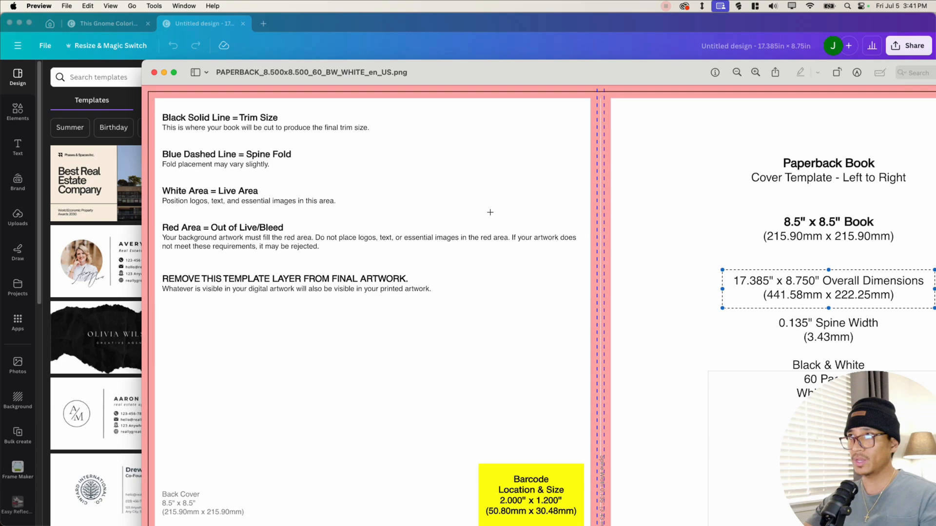
drag(306, 74, 297, 118)
click(144, 117)
drag(328, 306, 391, 243)
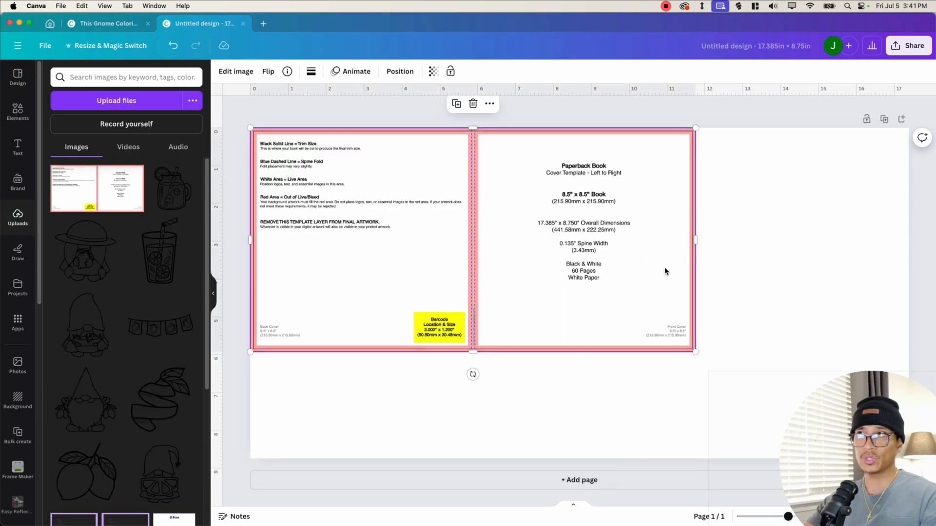
drag(698, 351, 907, 454)
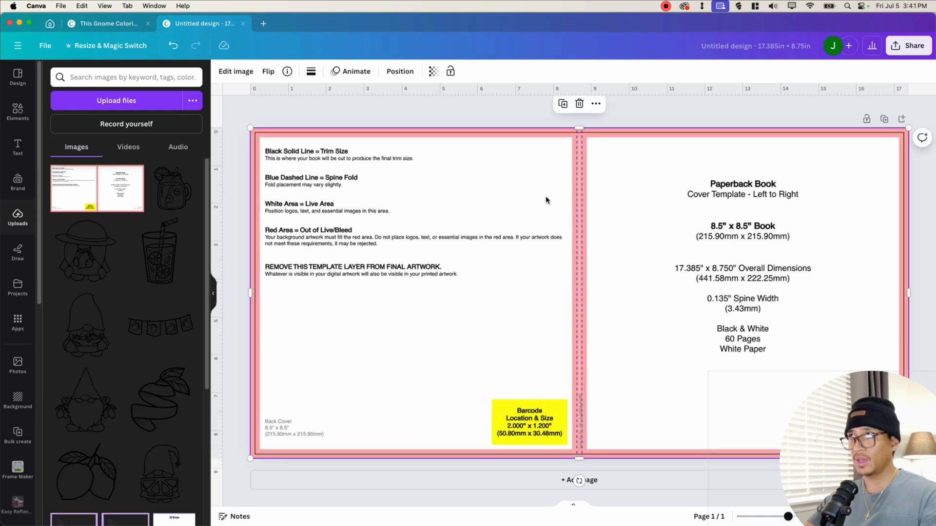
- Set the template image's transparency to 20 and lock it
click(433, 71)
drag(407, 111, 357, 113)
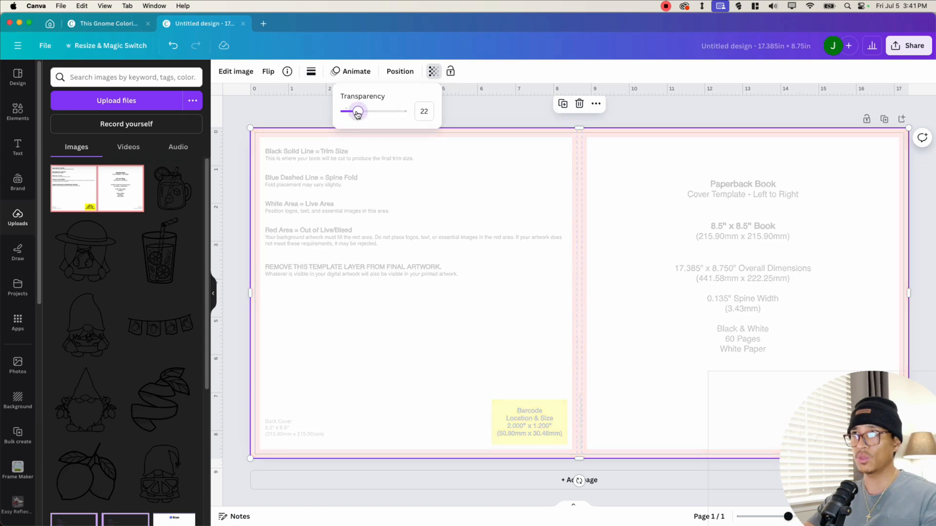
click(450, 71)
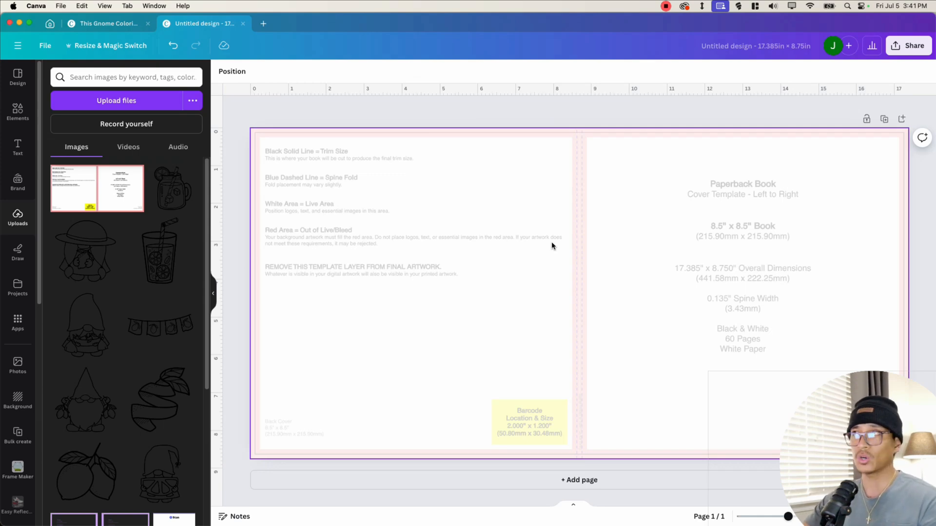
click(440, 221)
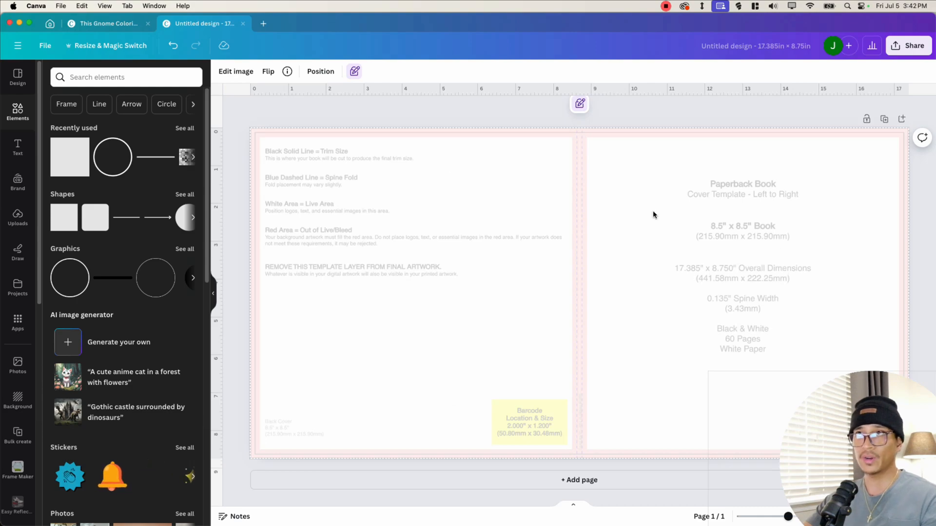
- Open the Gnome_Lemon_Coloring_png folder inside Lemon_Gnome_CF in Downloads and preview its coloured gnome images
key(ctrl+Up)
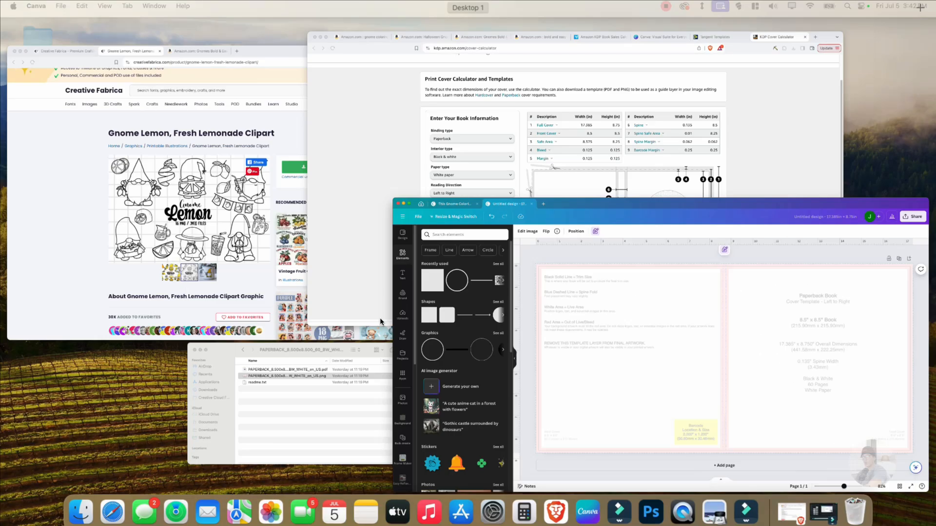
click(239, 372)
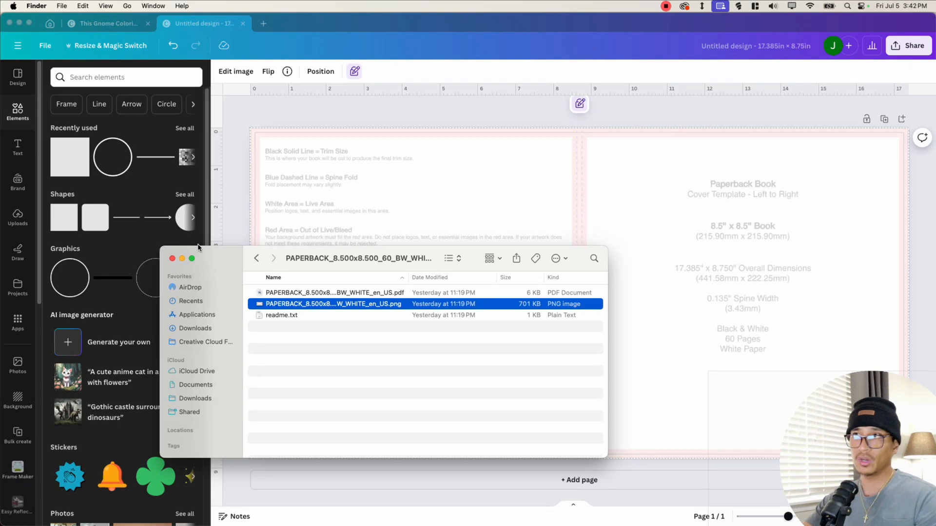
drag(211, 284, 94, 229)
click(86, 275)
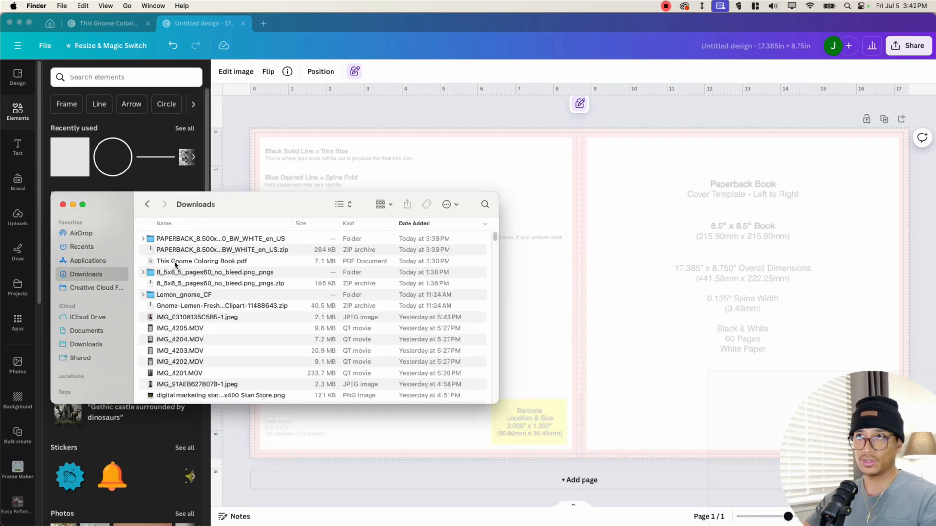
double_click(185, 295)
double_click(207, 254)
drag(281, 204, 261, 194)
click(323, 197)
click(328, 215)
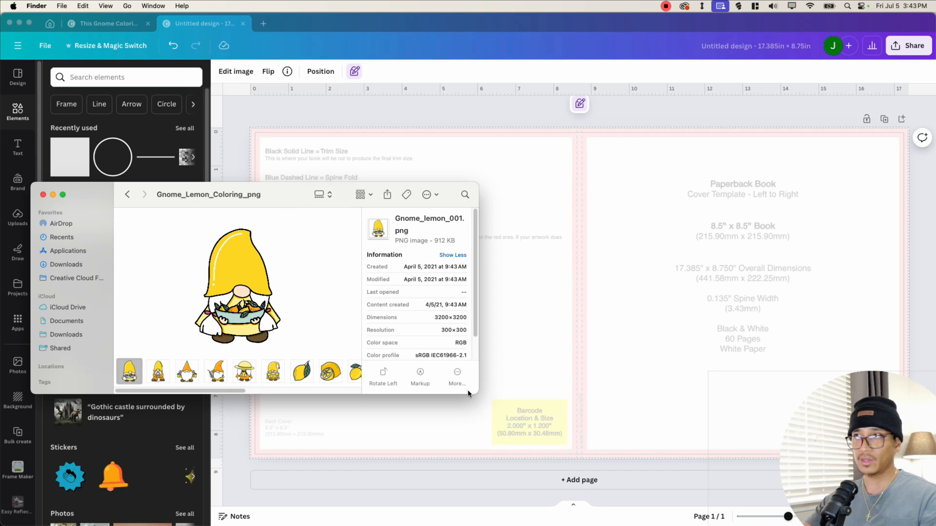
drag(474, 393, 410, 431)
drag(216, 193, 219, 164)
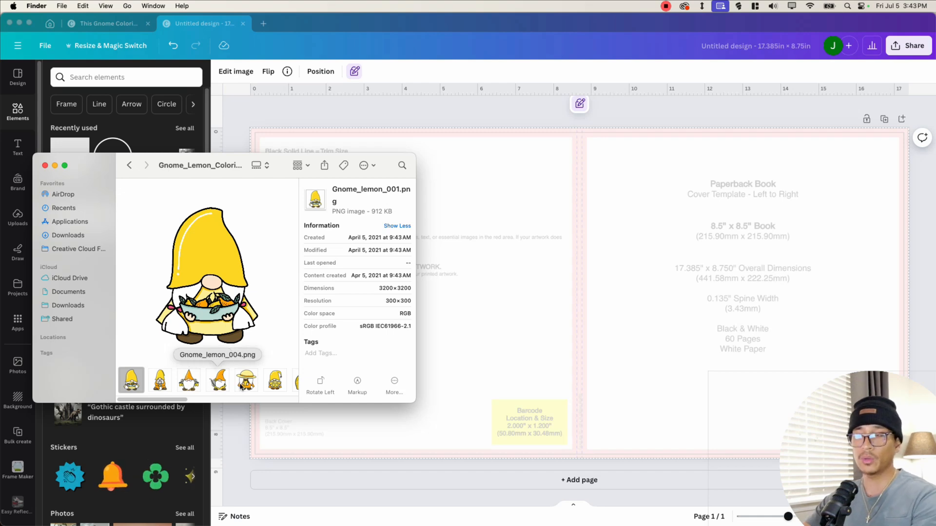
drag(183, 399, 160, 401)
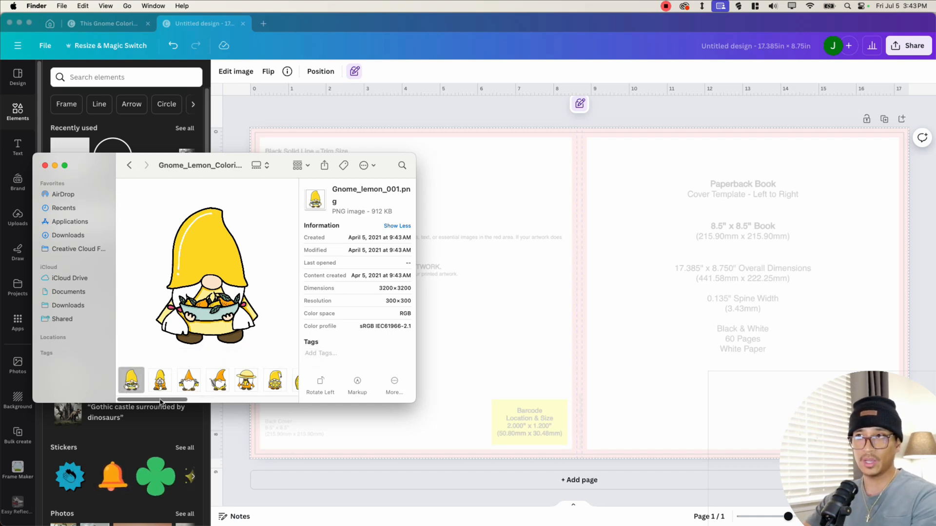
- Drag six coloured lemon gnome images from the folder onto the cover design
shift+click(275, 381)
drag(275, 380, 714, 255)
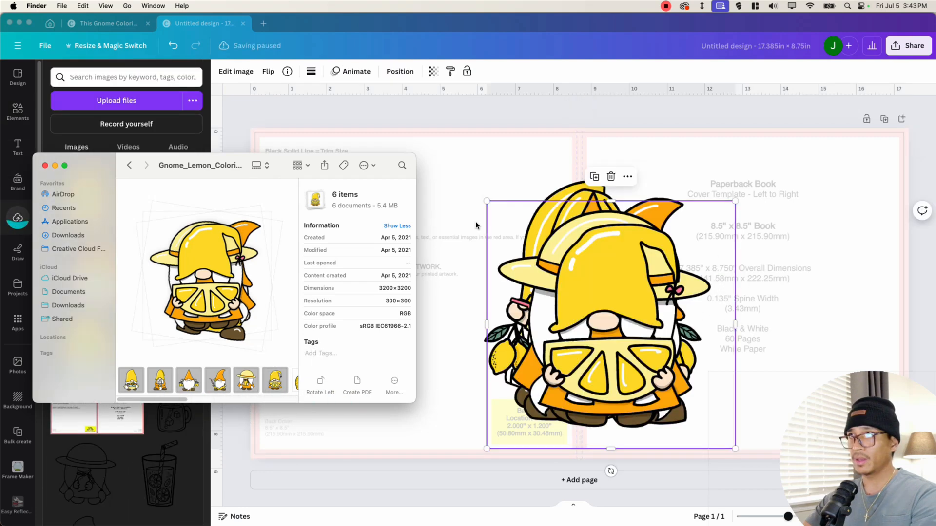
click(476, 217)
click(435, 159)
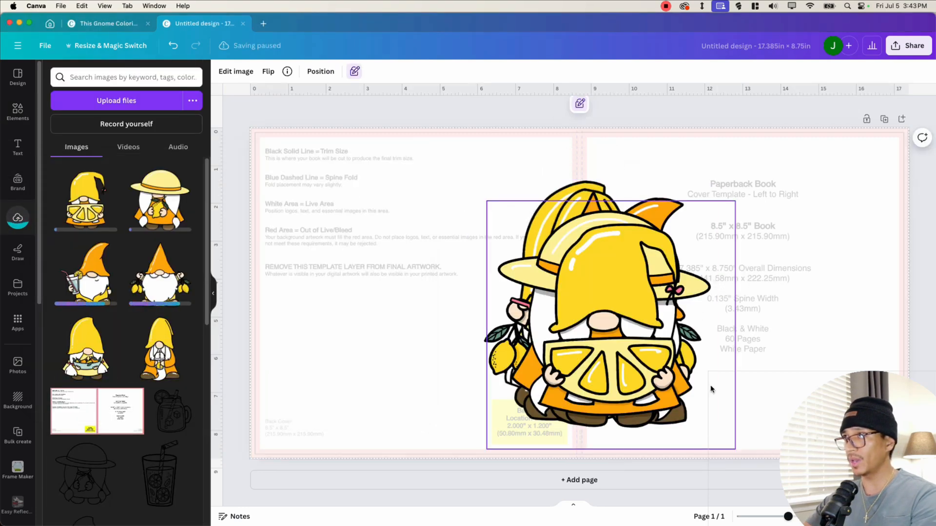
- Spread the six coloured gnome images across the front cover in two rows of three
key(super+a)
drag(736, 169, 551, 332)
drag(529, 373, 853, 200)
click(665, 208)
drag(656, 214, 661, 400)
drag(655, 214, 822, 407)
drag(655, 214, 725, 412)
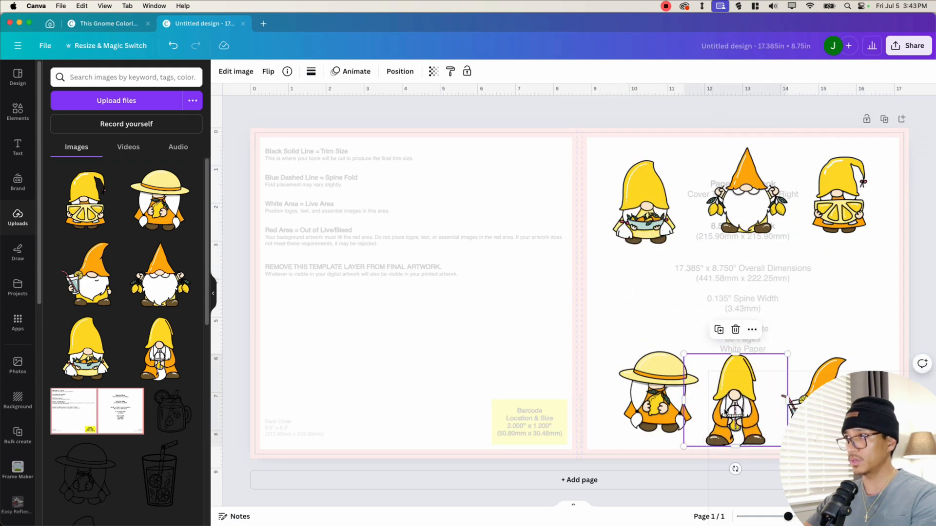
key(super+z)
drag(660, 401, 656, 391)
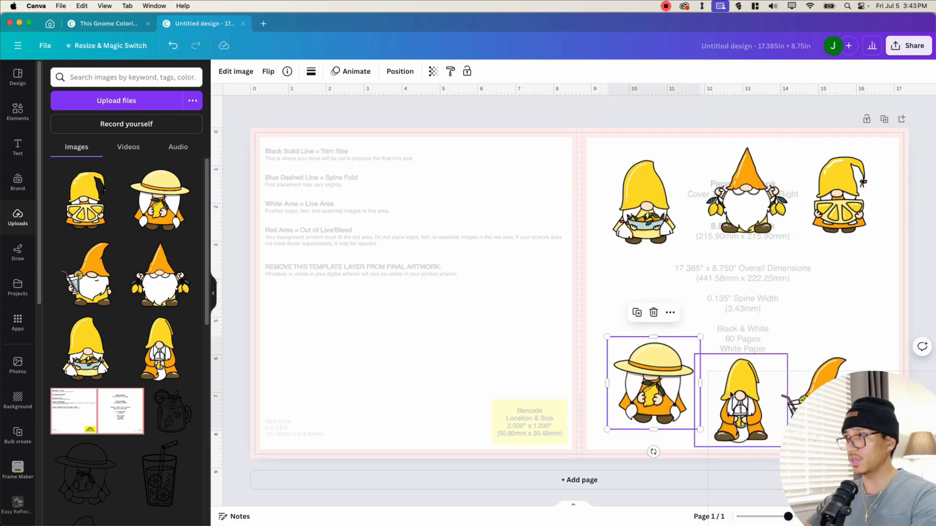
drag(730, 395, 732, 403)
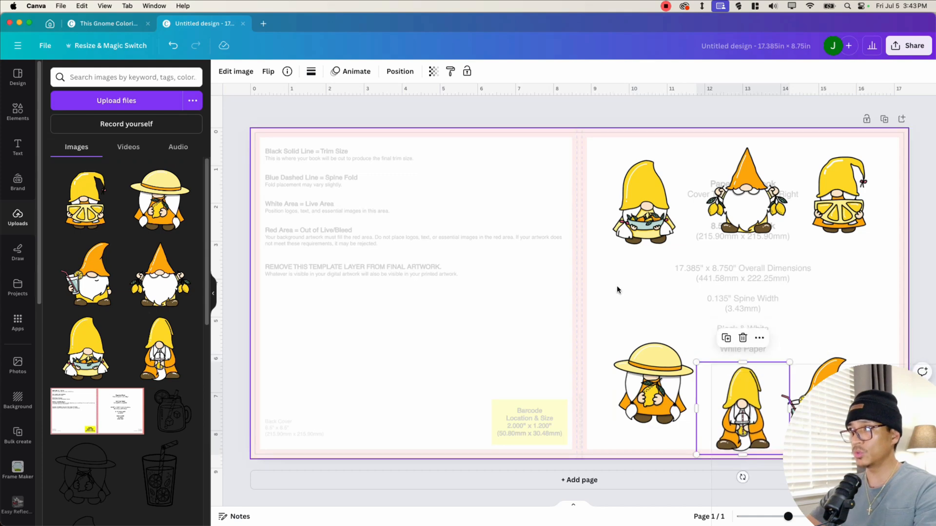
- Copy the title text from the interior's first page and paste it onto the cover design
click(18, 146)
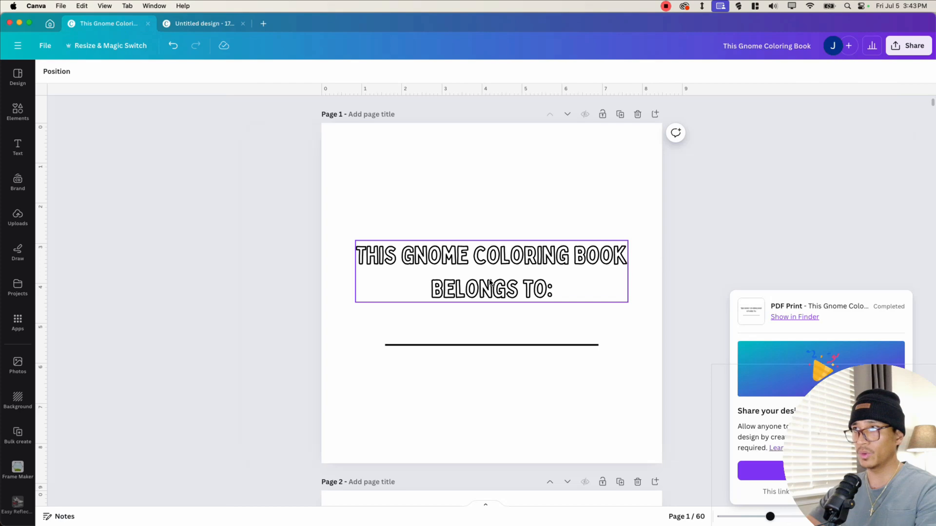
click(490, 283)
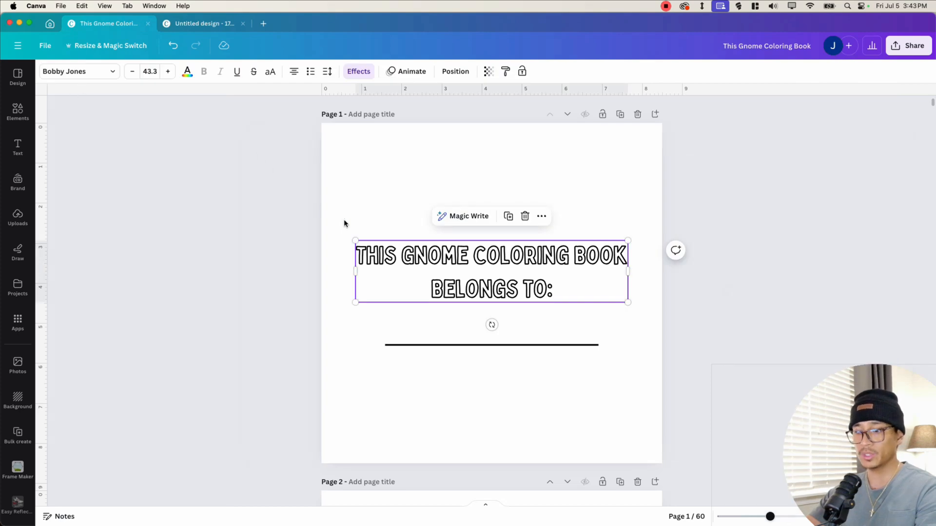
key(super+c)
click(200, 23)
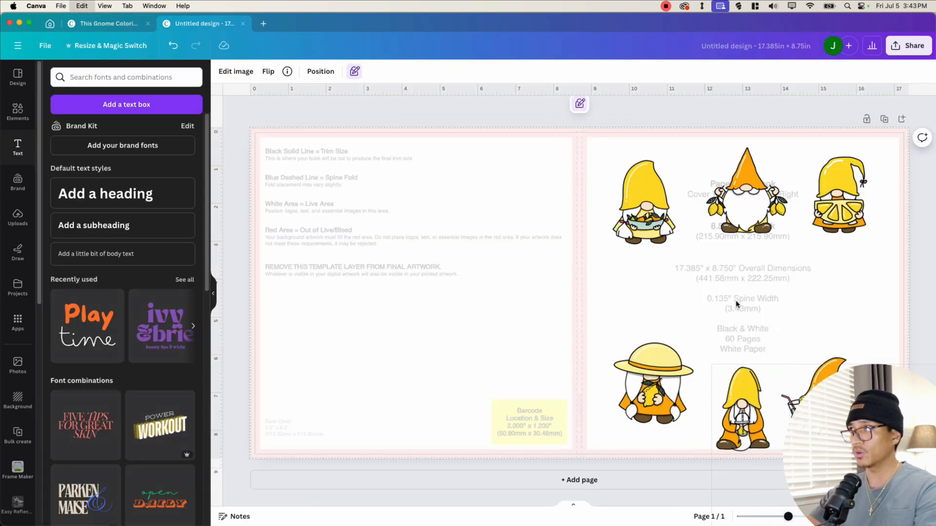
key(super+v)
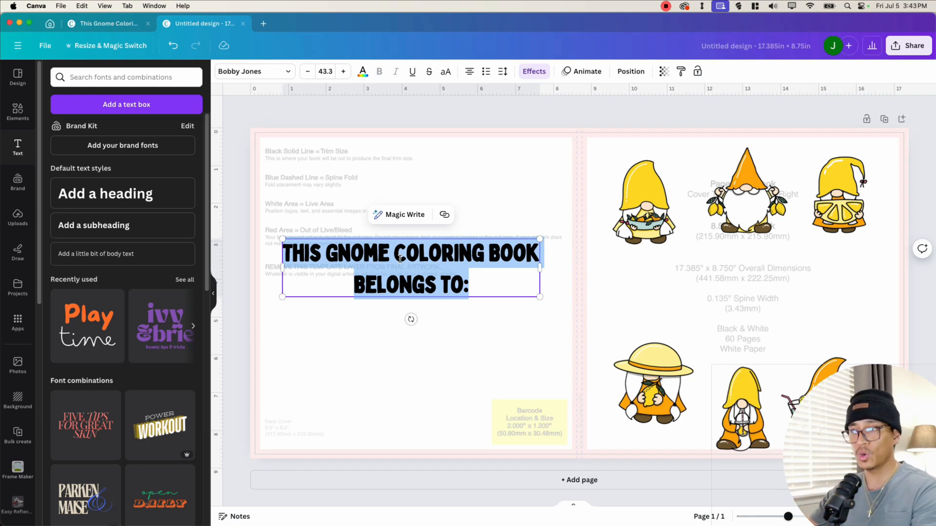
- Change the pasted text to GNOME COLORING BOOK, then move and enlarge it across the front cover
text(GNOME COLORIN B)
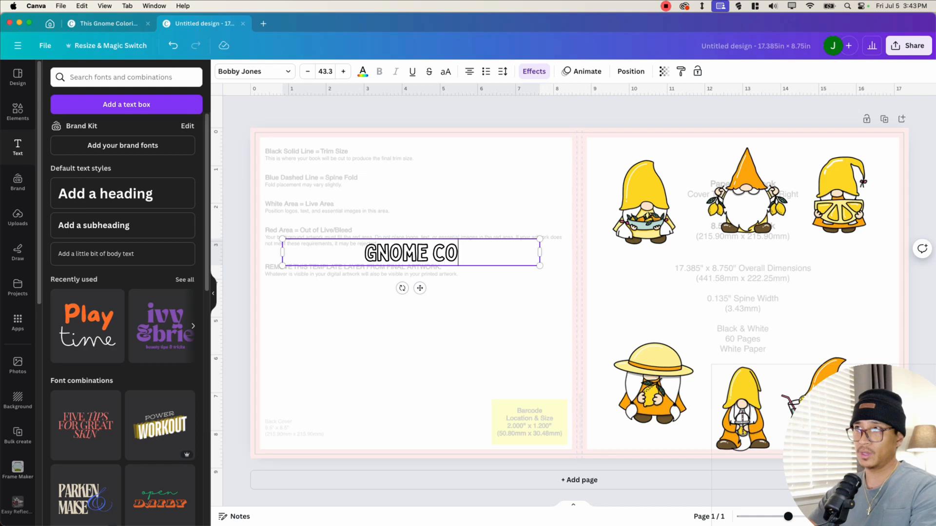
key(BackSpace)
key(BackSpace)
text(G BOOK)
drag(434, 258, 743, 292)
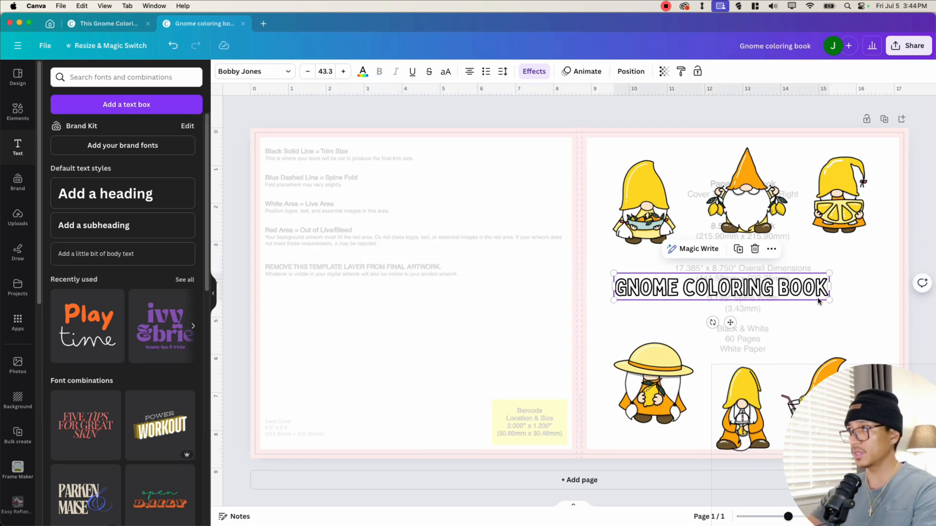
drag(828, 299, 896, 309)
drag(721, 284, 718, 291)
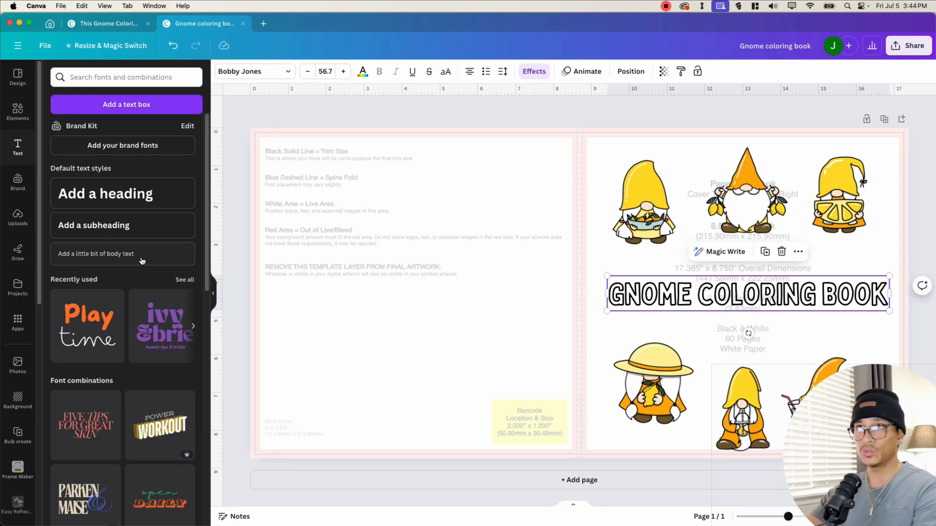
- Duplicate the title and change the copy's text to BOLD AND EASY
click(730, 322)
click(717, 288)
key(super+c)
key(super+v)
drag(736, 294, 390, 246)
double_click(389, 242)
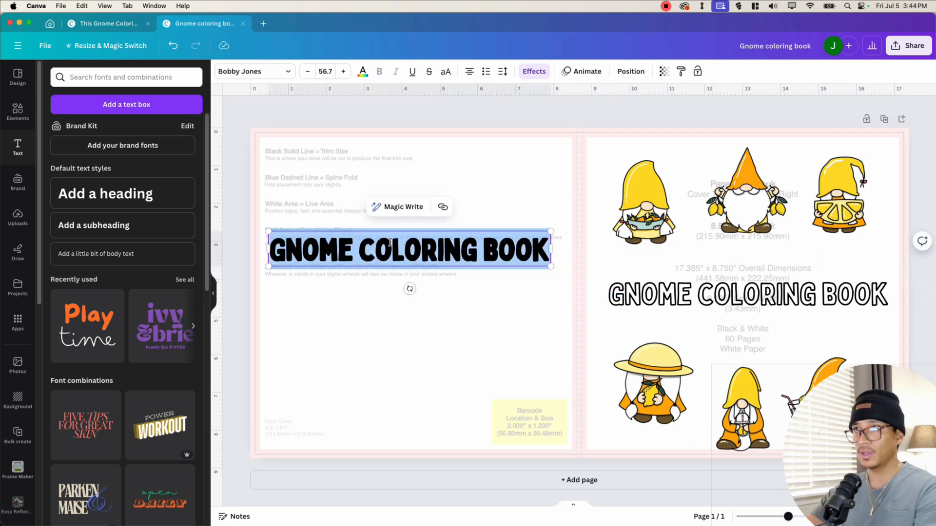
text(BOL)
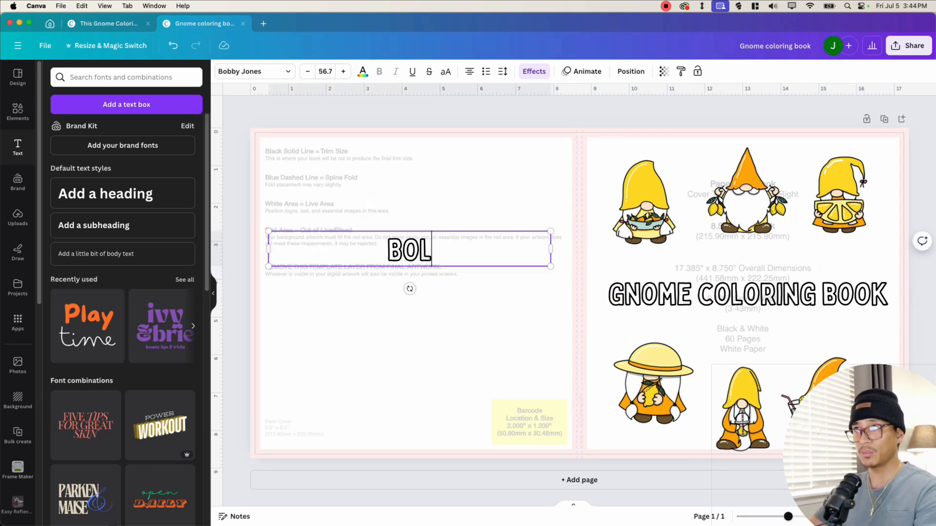
text(D AND EASY)
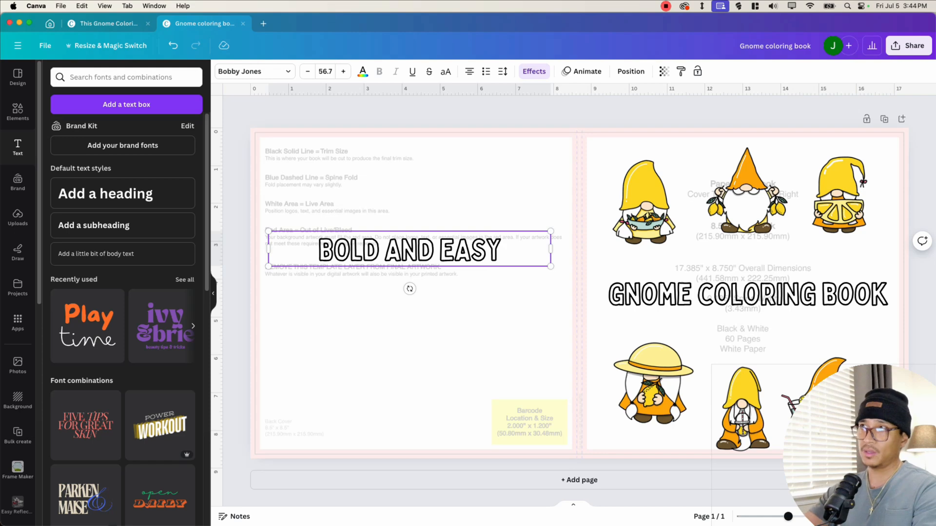
- Remove the hollow effect from BOLD AND EASY, then resize and place it above the main title
click(534, 71)
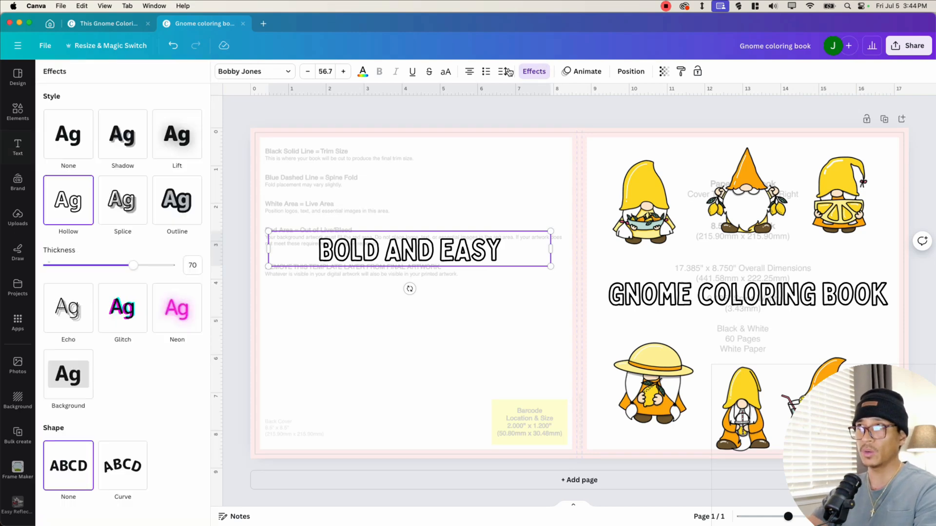
click(68, 134)
drag(551, 249, 393, 243)
drag(339, 287, 757, 298)
drag(812, 249, 841, 245)
drag(805, 261, 753, 280)
click(750, 334)
click(750, 298)
shift+click(754, 268)
click(741, 414)
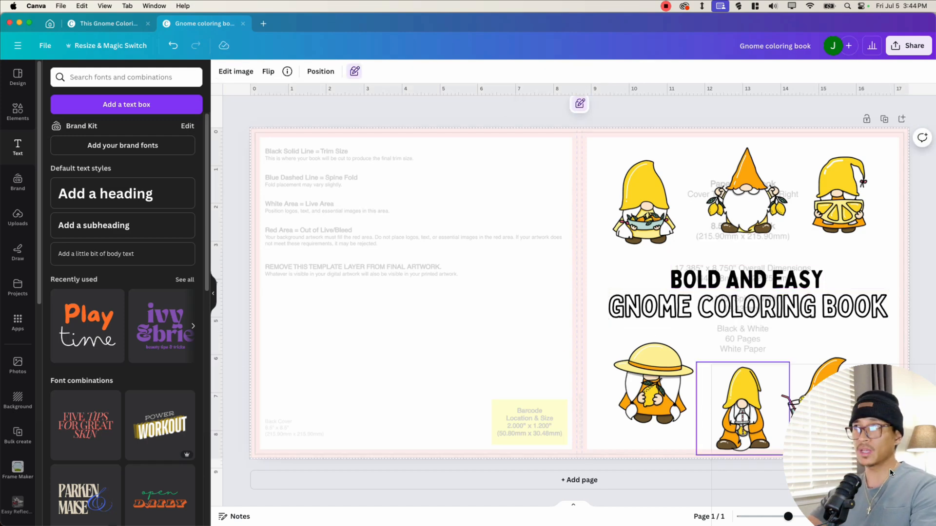
- Fine-tune the gnome positions on the front cover and tilt the corner gnomes slightly
drag(890, 471, 48, 481)
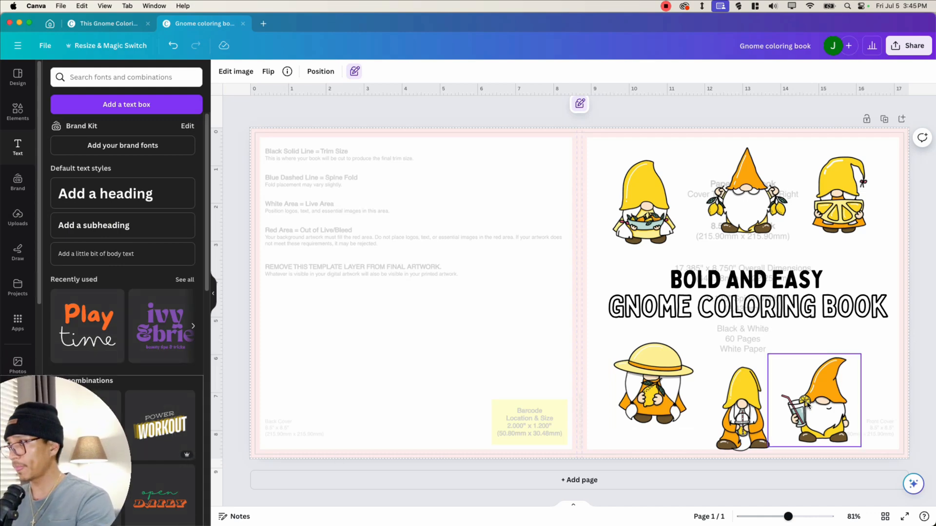
drag(822, 423, 847, 406)
drag(748, 435, 753, 419)
click(649, 401)
drag(649, 401, 645, 405)
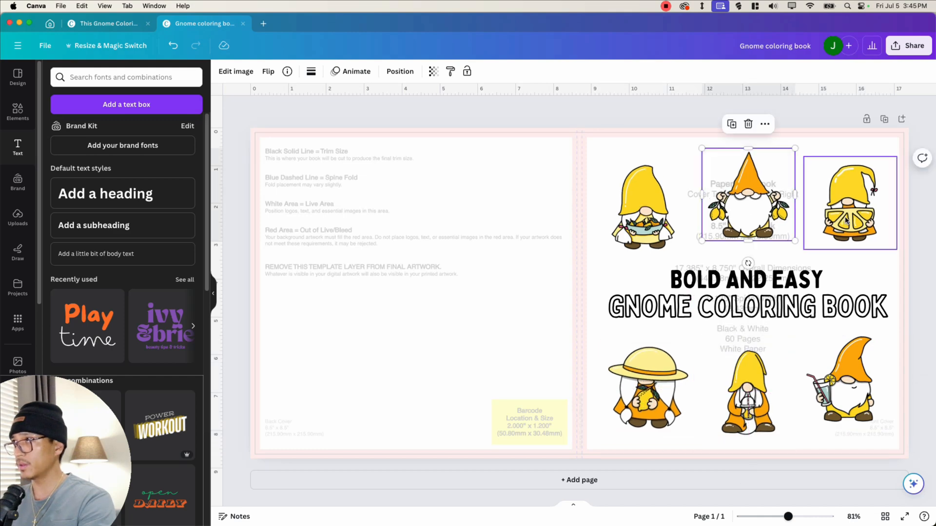
click(847, 221)
drag(848, 273, 838, 273)
click(646, 225)
drag(642, 273, 653, 279)
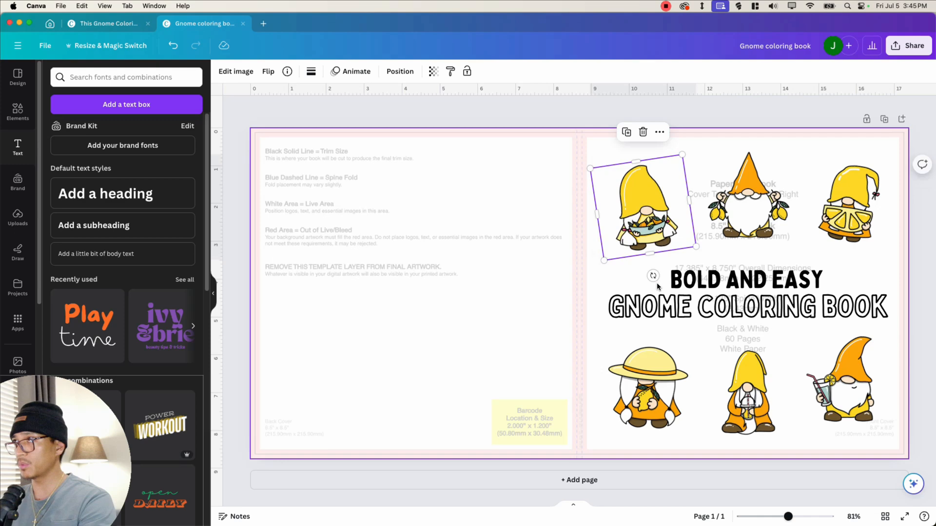
click(649, 403)
drag(648, 457, 654, 456)
click(832, 396)
drag(842, 448, 838, 447)
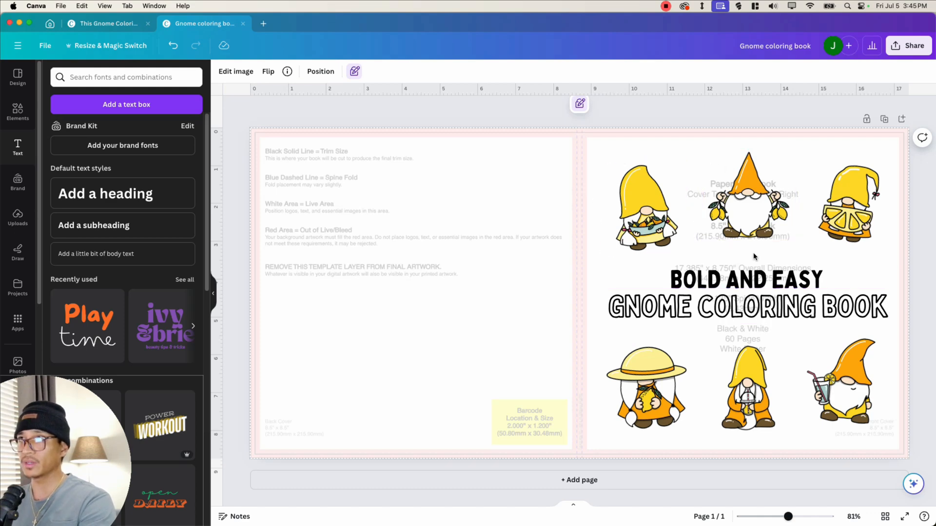
drag(302, 153, 502, 127)
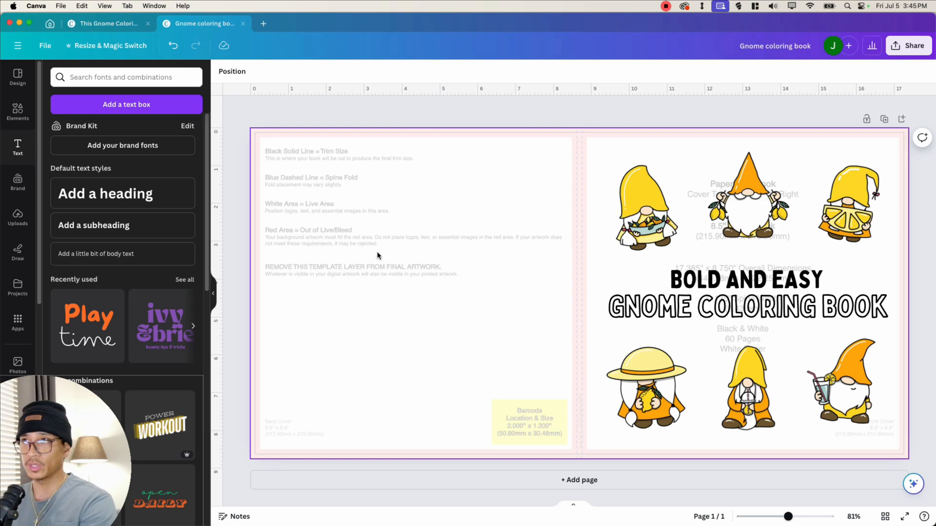
- Open the download options of the interior design and set the file type to JPG
click(104, 24)
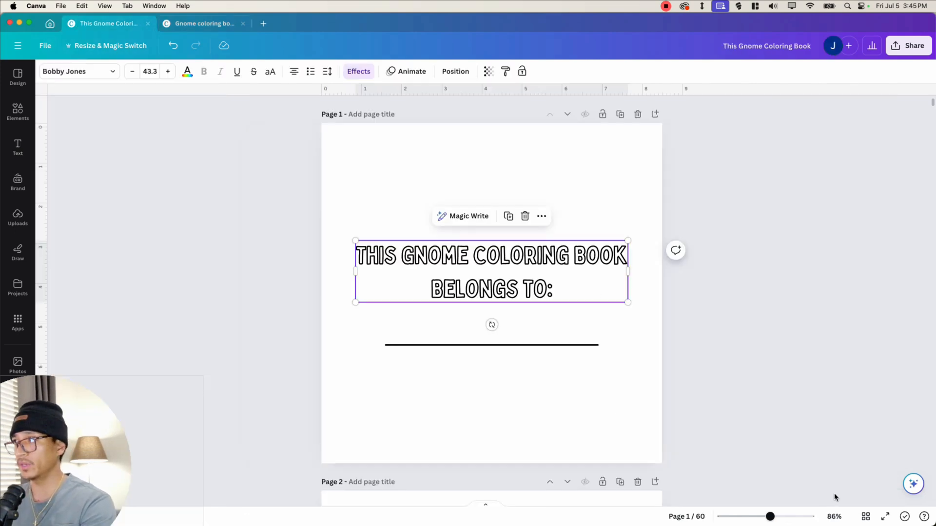
scroll(777, 383, down, 15)
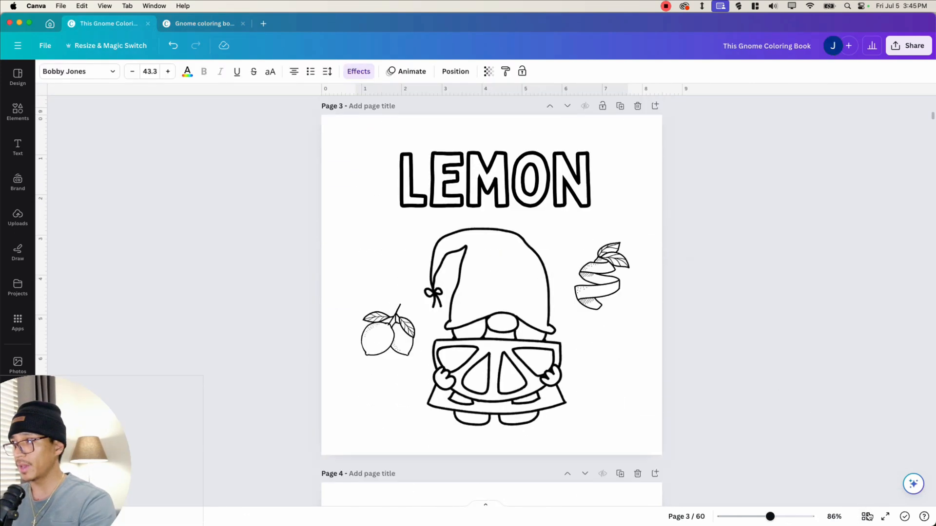
click(908, 45)
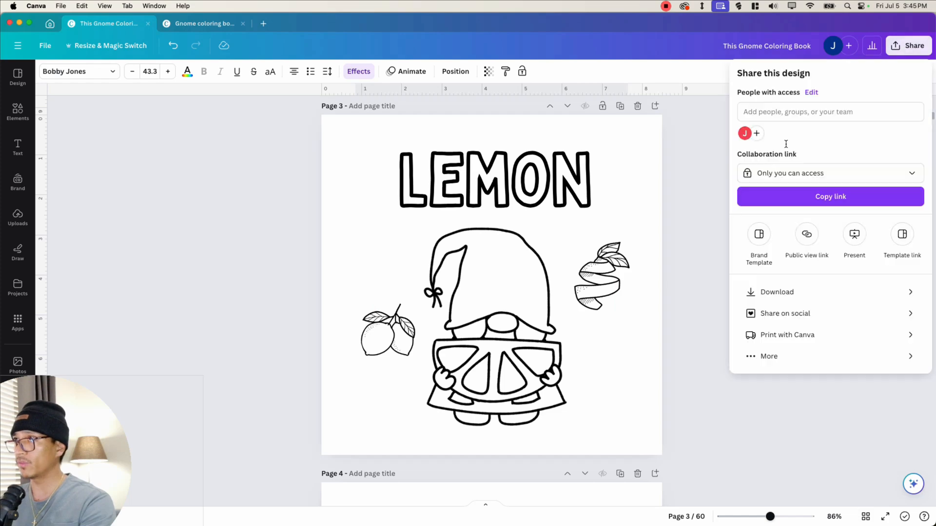
click(818, 294)
click(811, 113)
click(766, 144)
click(773, 113)
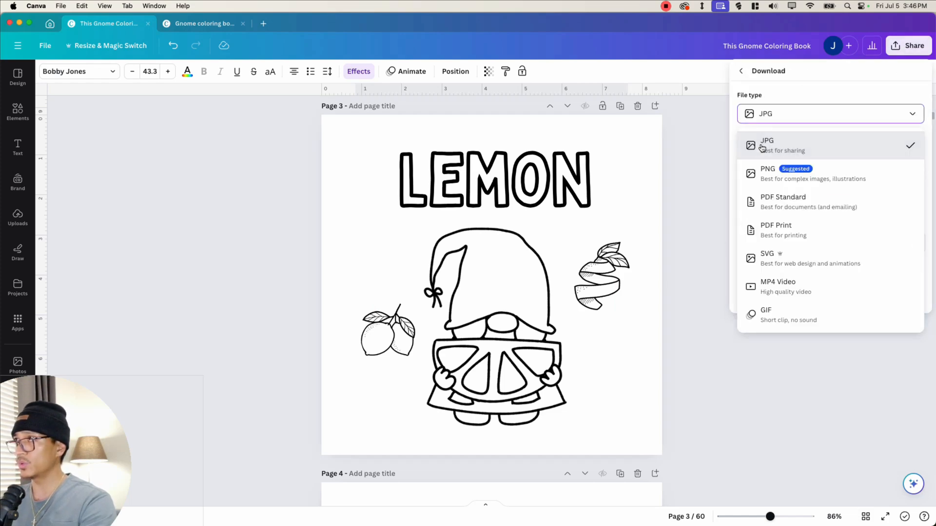
click(794, 154)
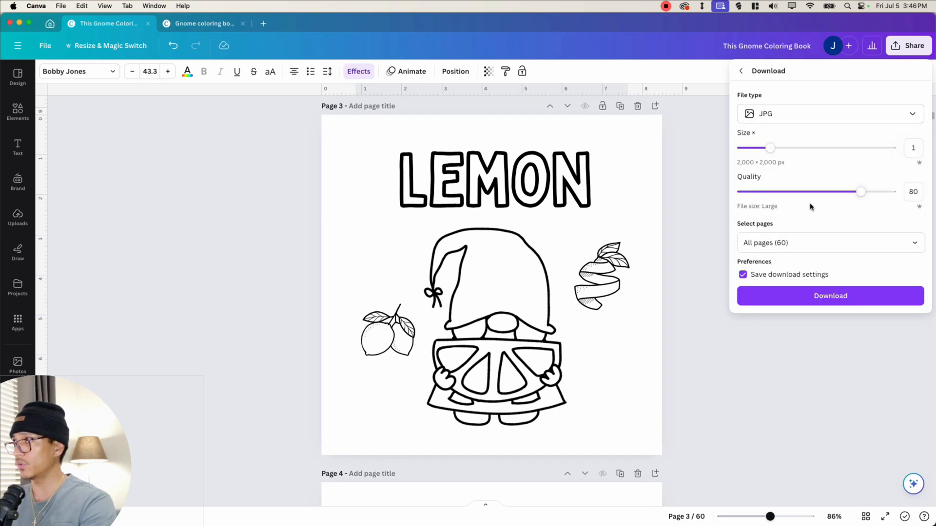
- Select only pages 3, 5, 7 and 9 and download them
click(822, 246)
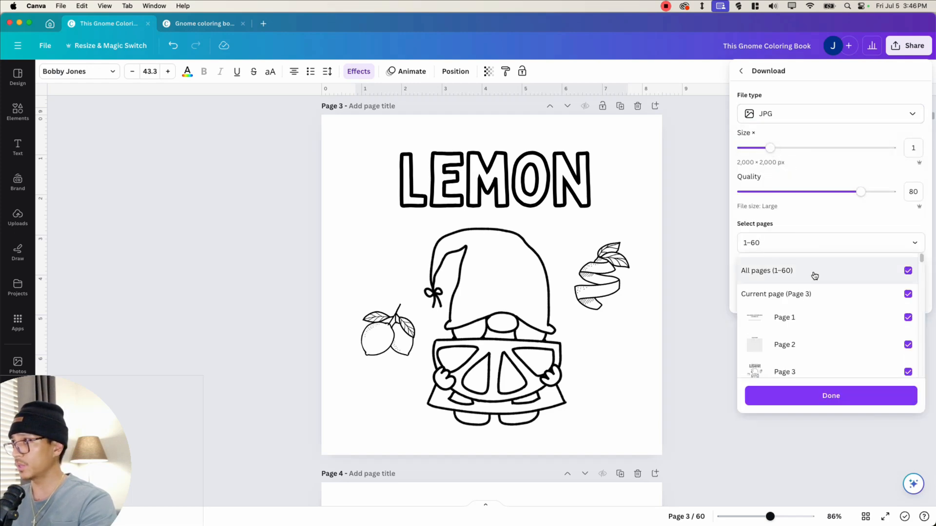
click(814, 276)
click(817, 294)
scroll(813, 294, down, 3)
click(804, 321)
scroll(802, 325, down, 2)
click(802, 306)
click(804, 360)
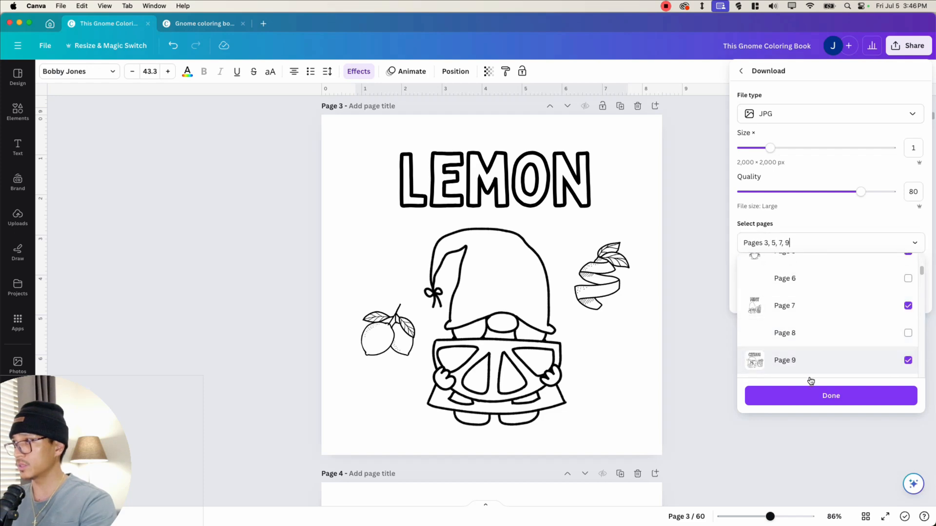
click(812, 393)
click(830, 296)
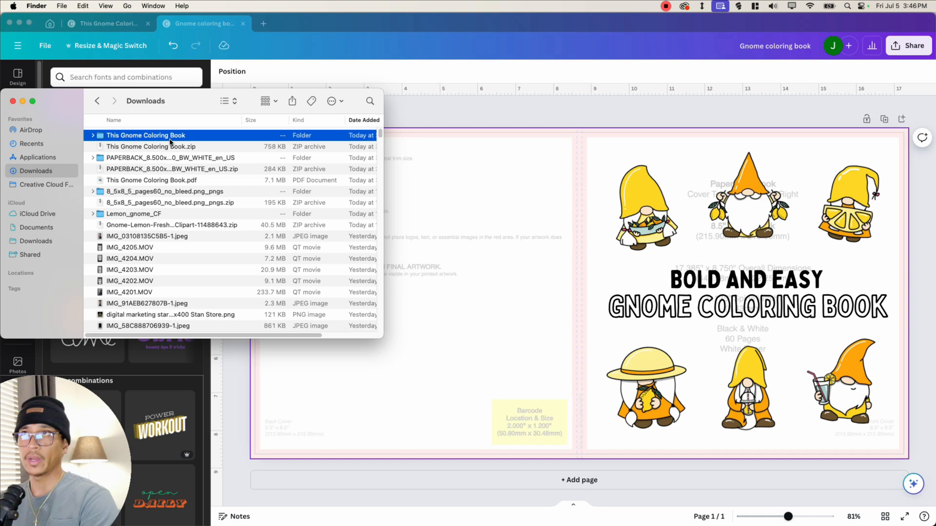
- Drag the four downloaded JPG pages from Finder onto the cover's back panel and scale them down
double_click(147, 135)
drag(121, 176, 490, 233)
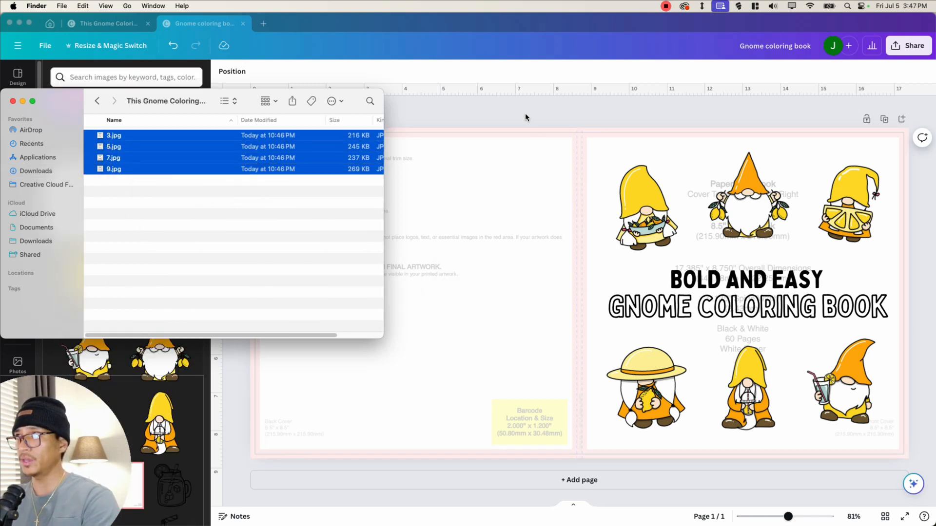
click(525, 114)
drag(372, 231, 291, 266)
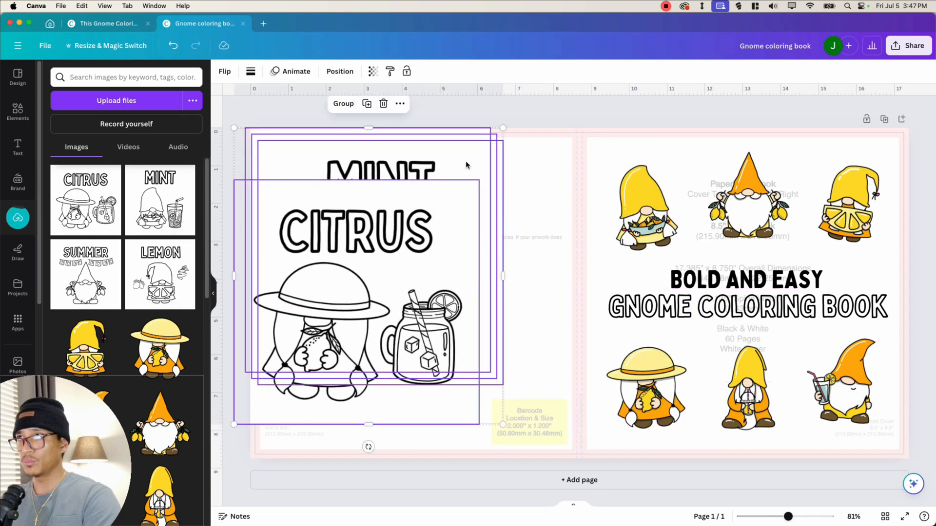
drag(503, 127, 400, 226)
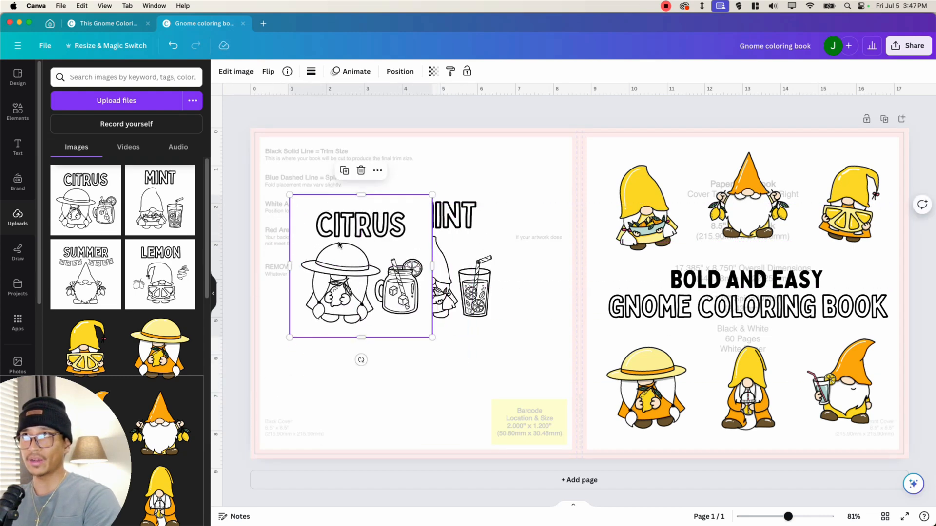
- Open the shadow effects for the selected page image and pull the overlapping page images apart
click(236, 71)
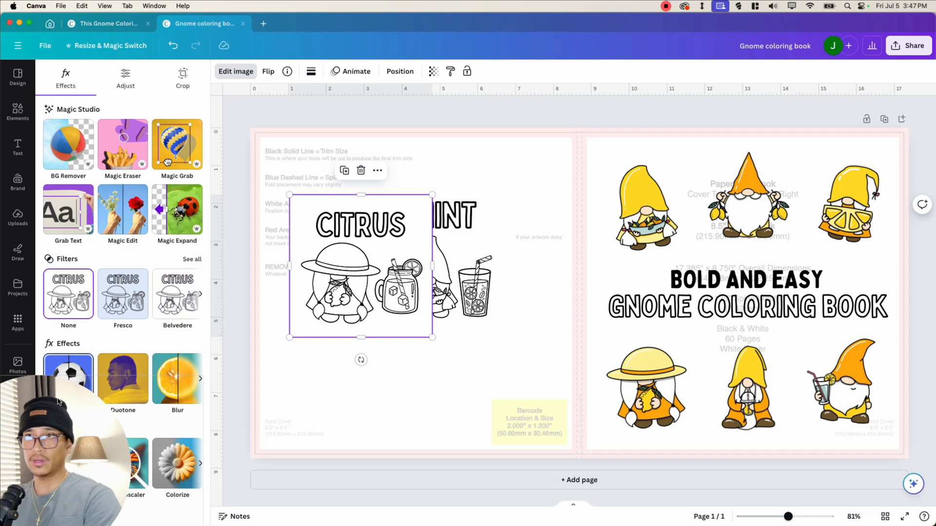
drag(58, 402, 910, 4)
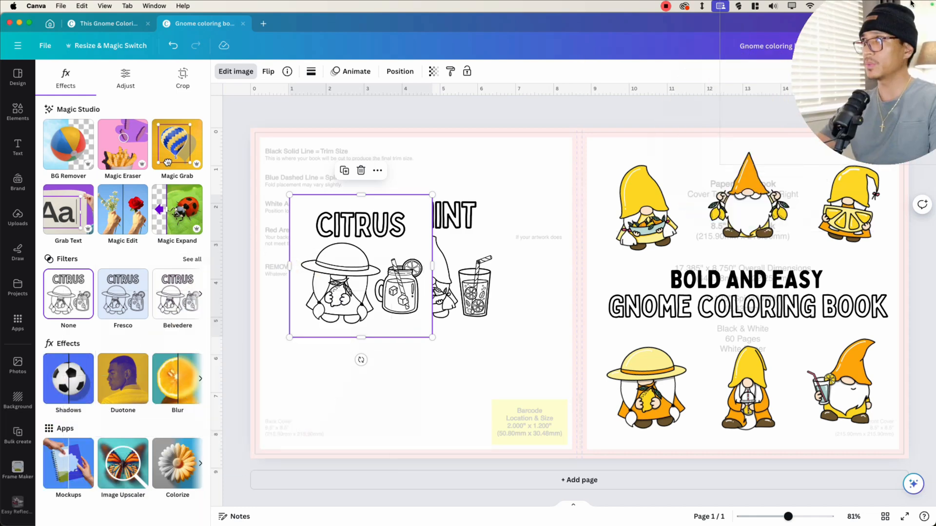
click(68, 385)
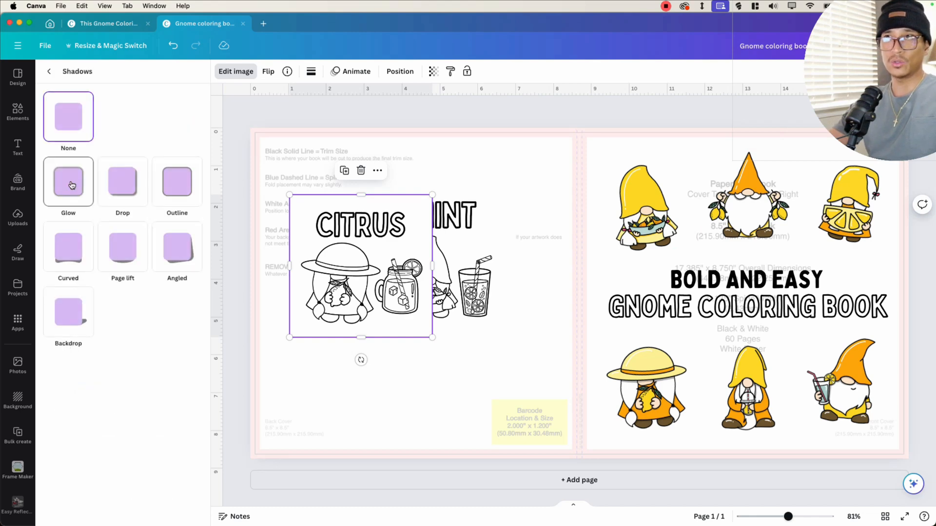
click(71, 185)
drag(371, 307, 360, 278)
drag(419, 308, 394, 282)
drag(349, 251, 343, 261)
click(364, 362)
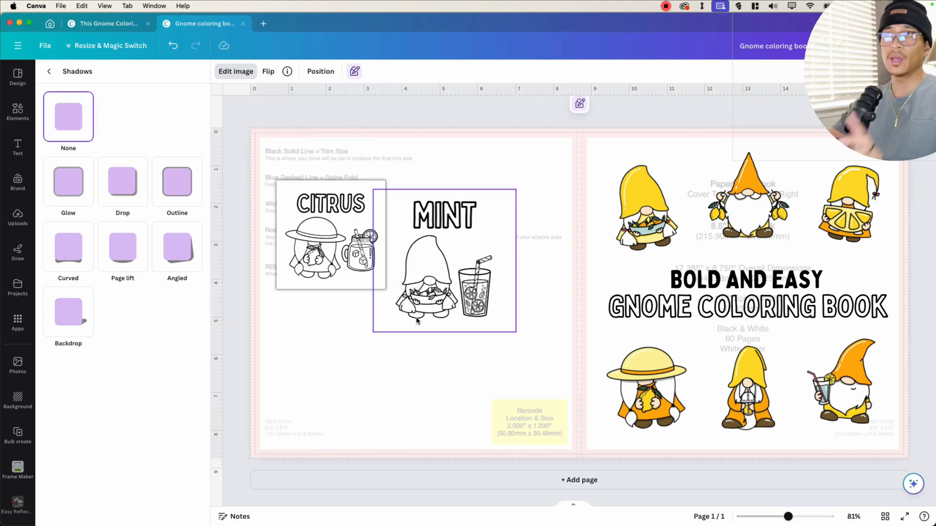
- Apply the Outline shadow to the Mint and Citrus page images
drag(420, 302, 465, 256)
click(174, 185)
click(458, 378)
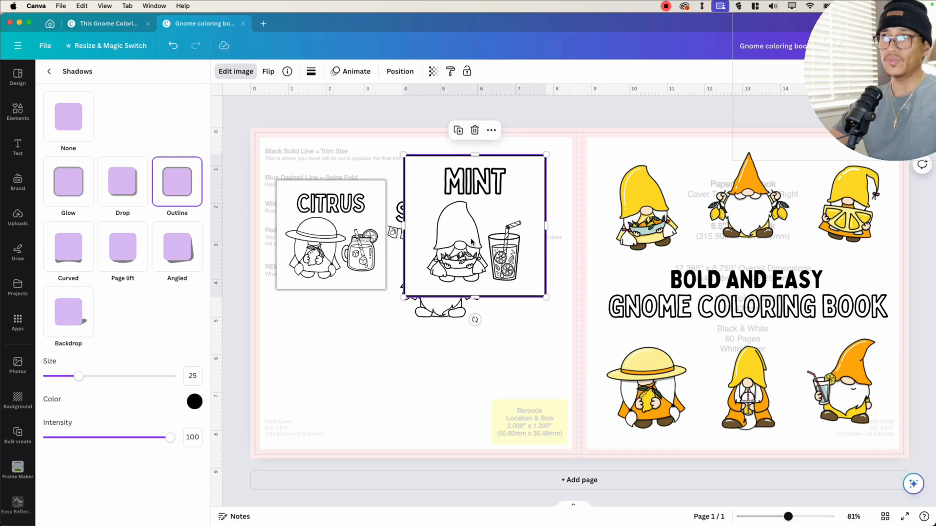
click(322, 246)
click(173, 183)
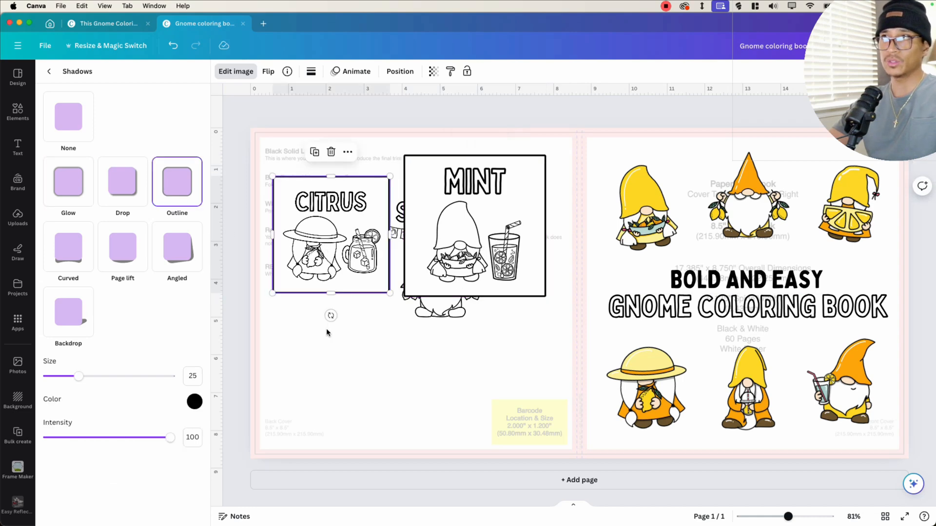
- Undo the last three changes and arrange the four page images in a two-by-two grid on the back cover
key(super+z)
key(super+z)
key(super+z)
key(super+z)
key(super+z)
drag(456, 230, 462, 239)
drag(341, 235, 465, 365)
drag(343, 345, 343, 366)
drag(436, 358, 451, 350)
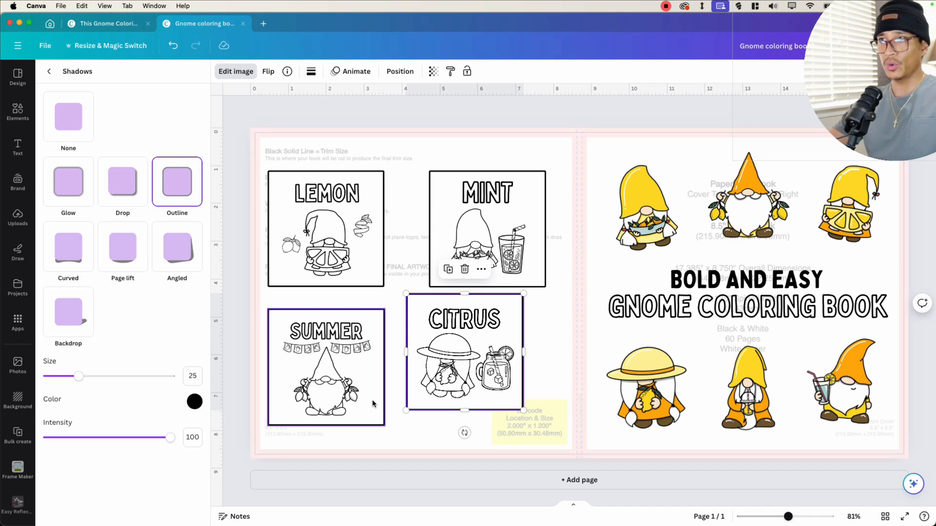
mouse_move(336, 405)
mouse_down()
mouse_move(336, 390)
mouse_move(342, 398)
mouse_up()
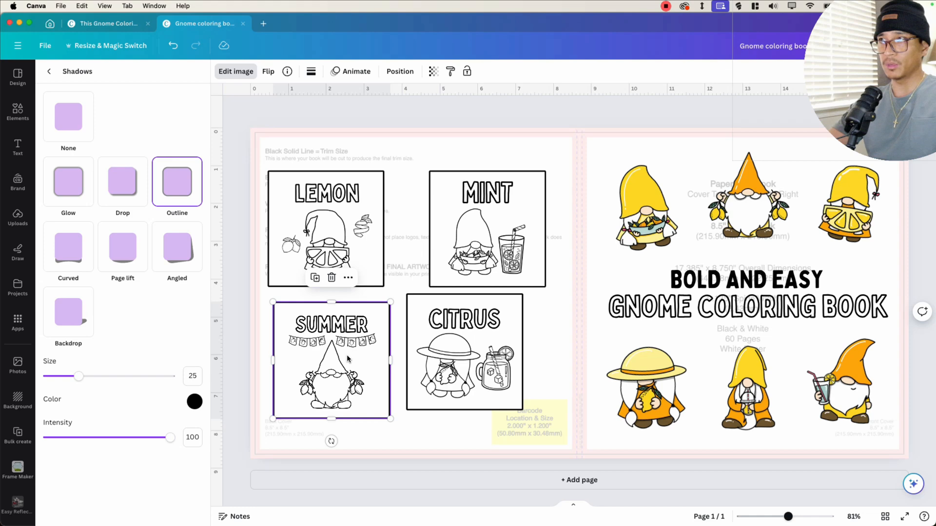
- Delete the Summer page image and rearrange the remaining three page images on the back cover
key(Delete)
drag(441, 352, 312, 365)
drag(326, 234, 350, 234)
drag(485, 255, 483, 326)
drag(349, 229, 359, 229)
drag(343, 366, 353, 366)
drag(355, 239, 361, 229)
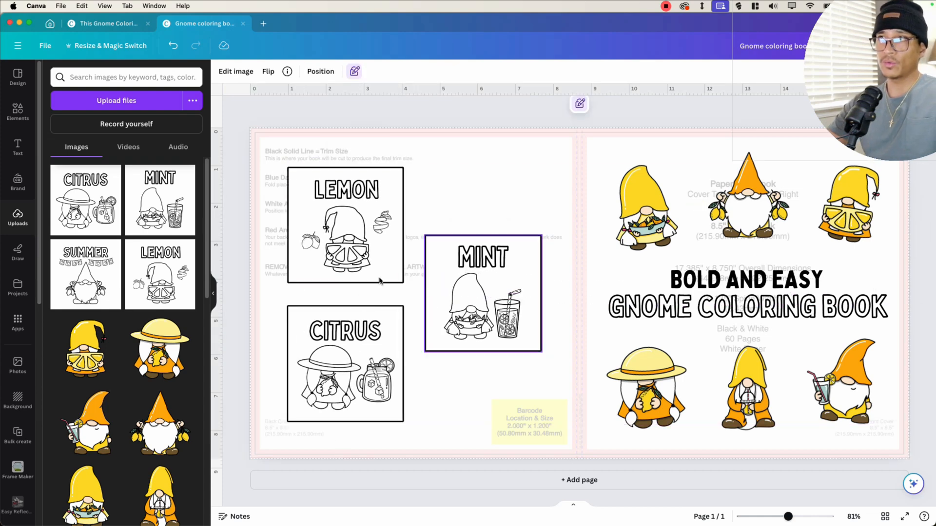
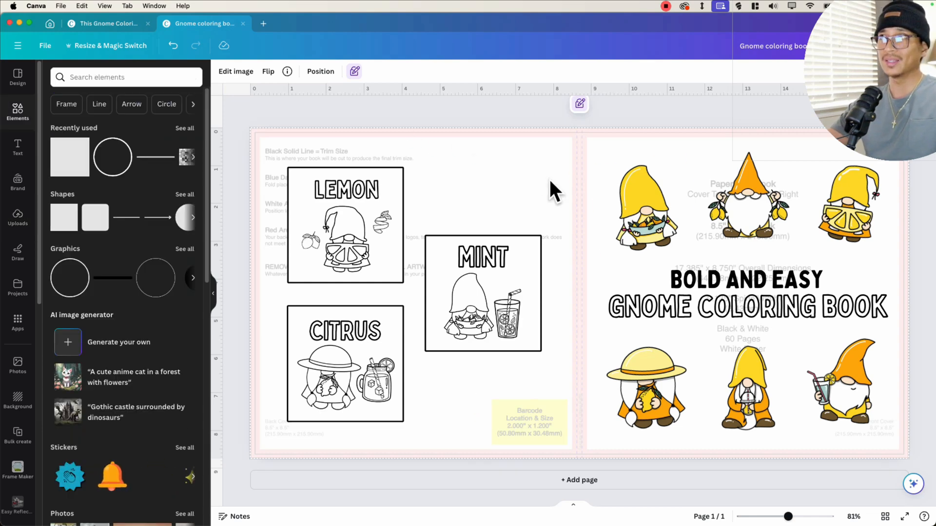
- Draw a rectangle covering the entire cover and send it behind all other elements
key(r)
drag(569, 274, 283, 152)
drag(337, 220, 916, 467)
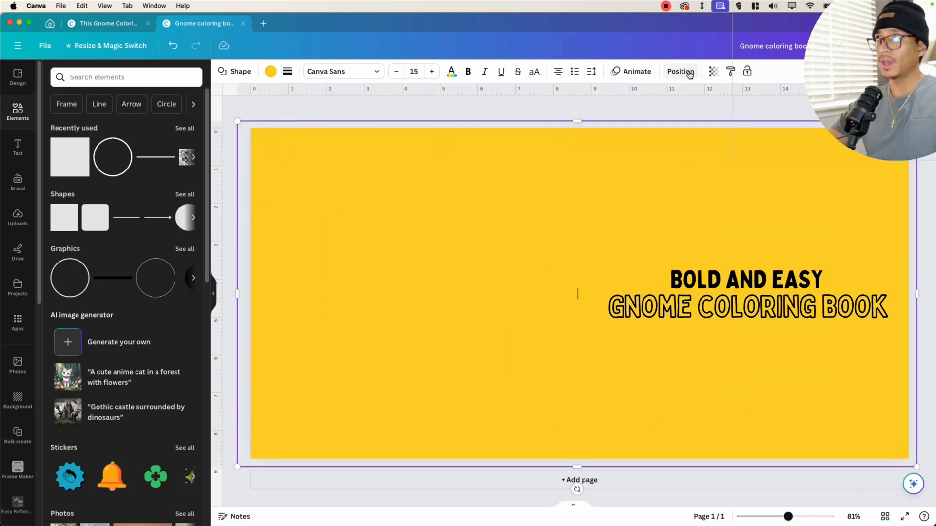
click(680, 71)
click(190, 124)
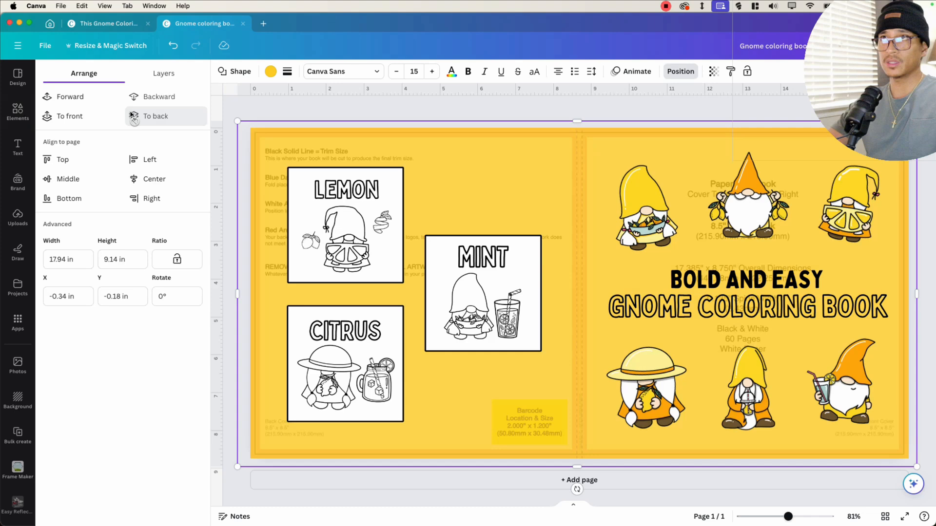
click(59, 103)
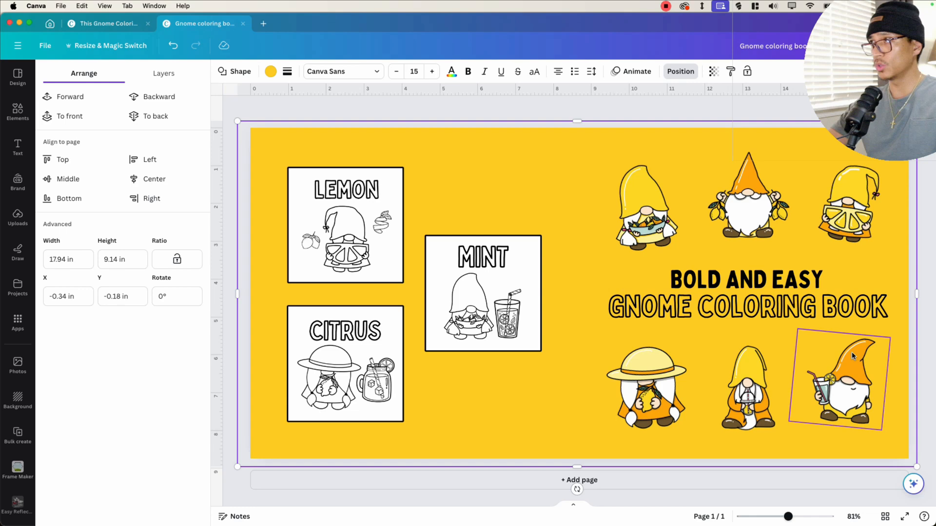
- Change the background rectangle's fill to the light yellow photo color
click(269, 72)
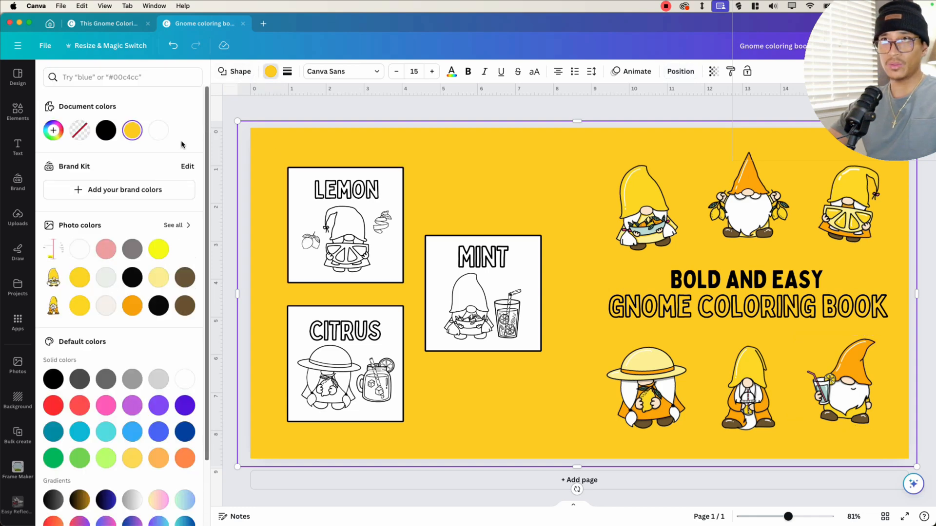
click(158, 255)
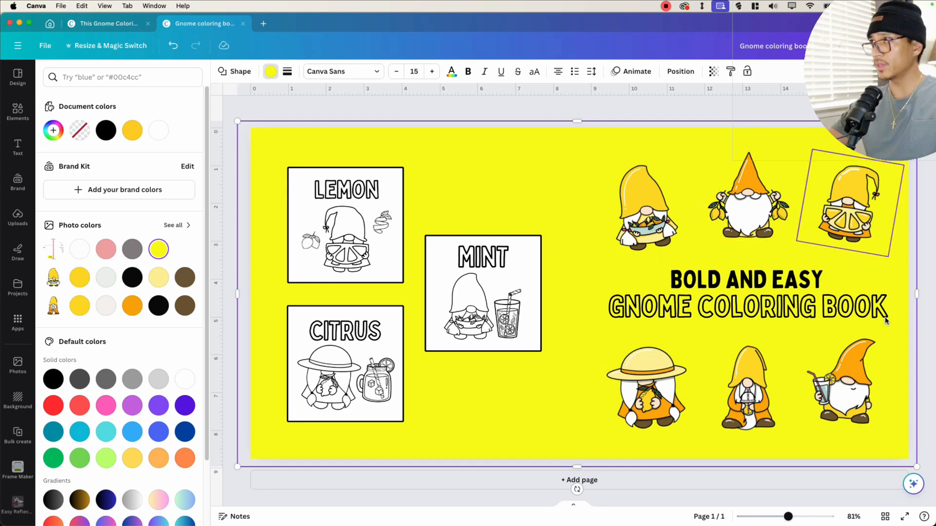
click(184, 277)
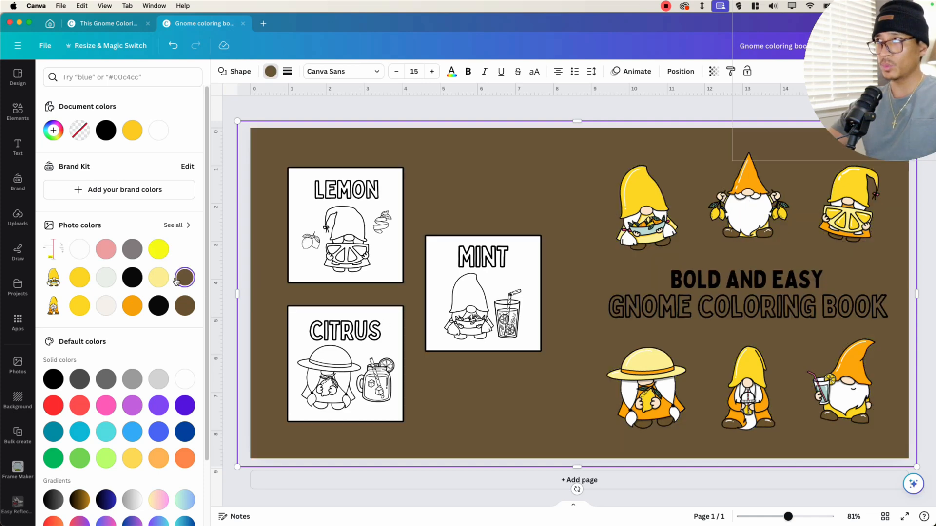
click(158, 277)
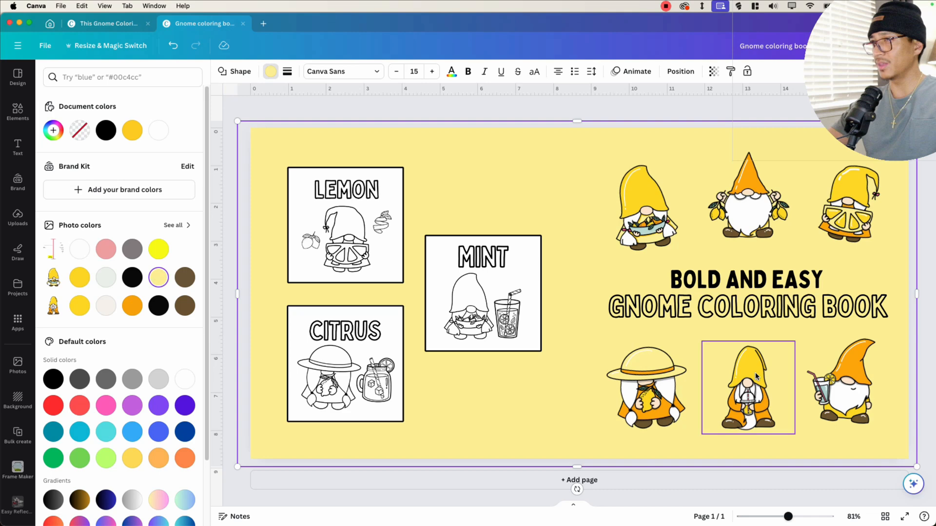
- Add a square shape and narrow it into a thin yellow strip at the spine
drag(577, 121, 577, 235)
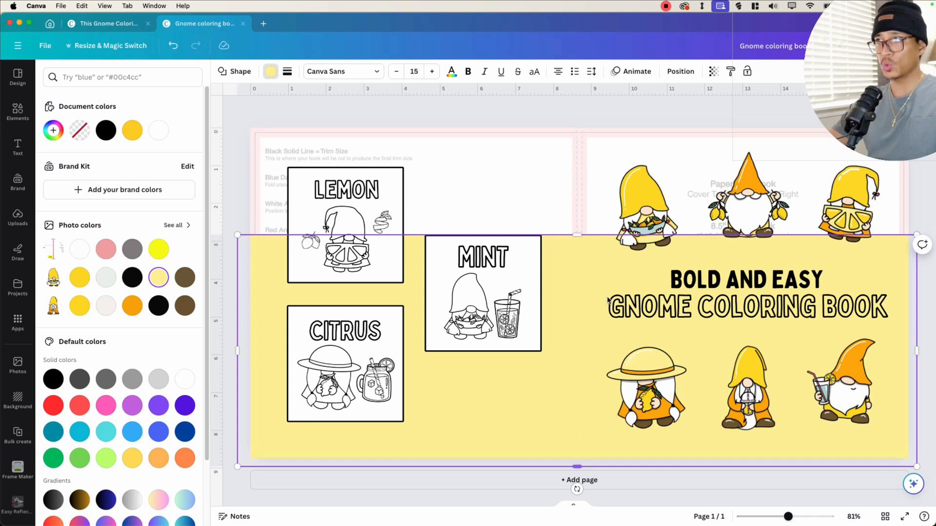
click(30, 112)
drag(70, 157, 658, 190)
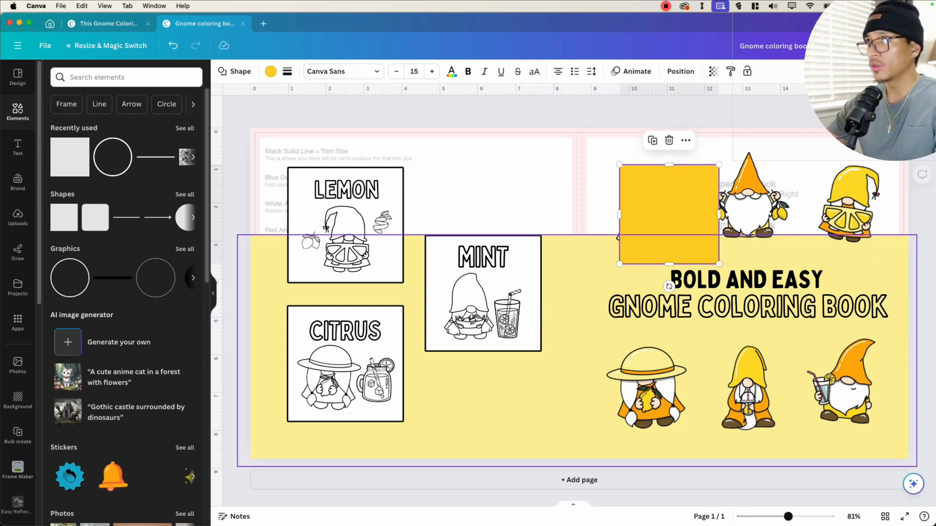
scroll(565, 137, up, 5)
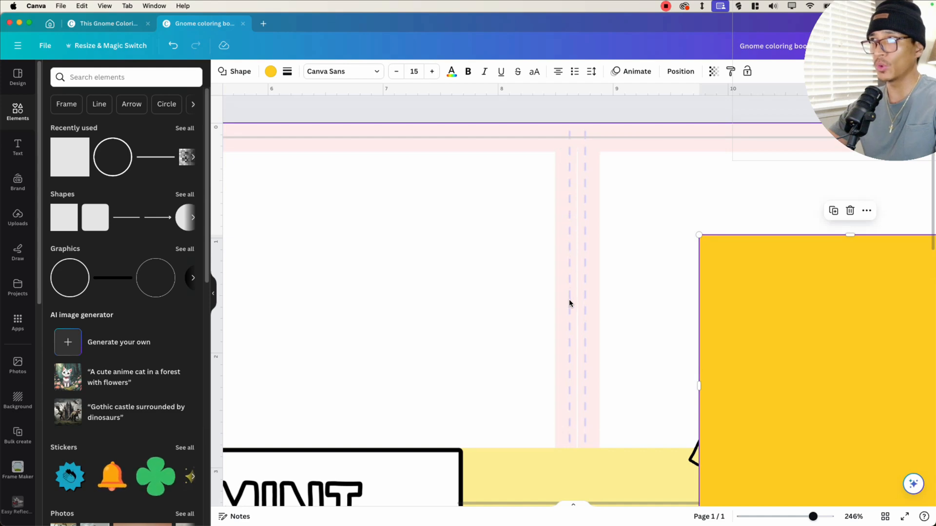
drag(779, 317, 662, 208)
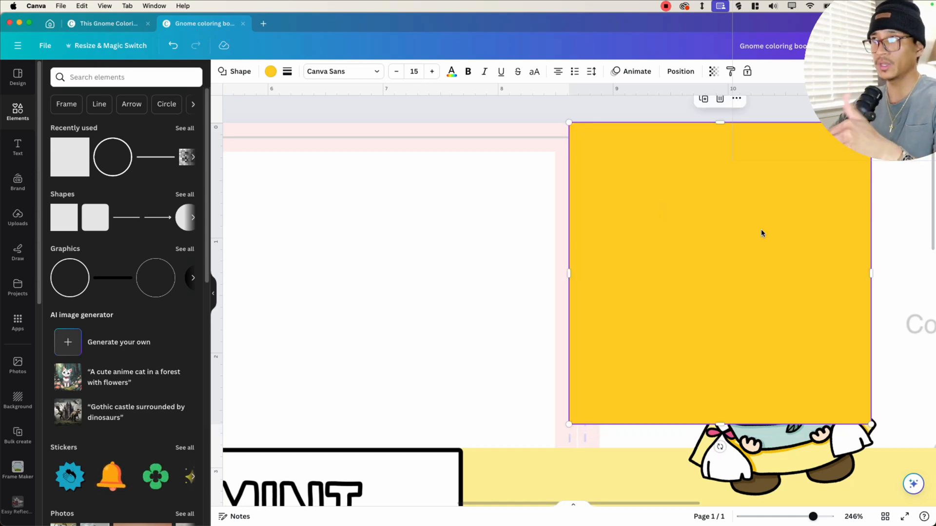
drag(873, 269, 587, 242)
scroll(578, 152, down, 5)
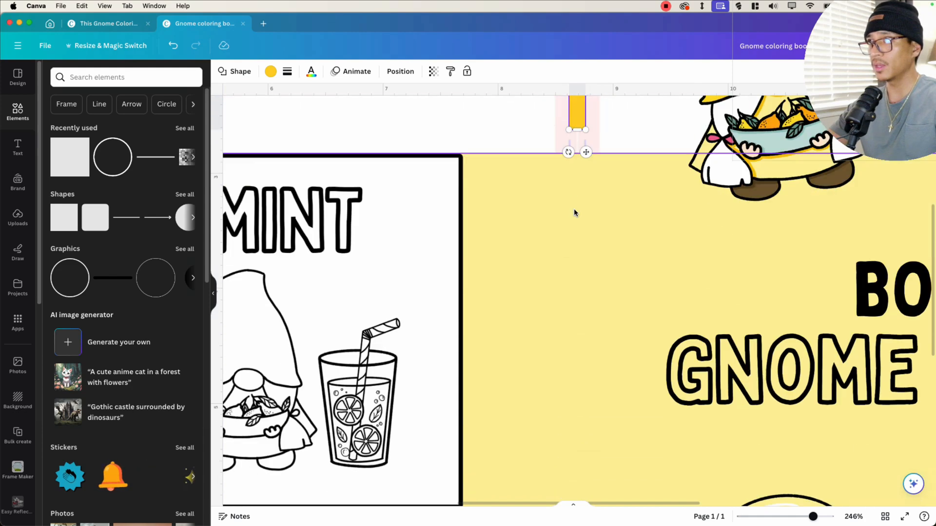
- Stretch the yellow strip so it runs the full height of the spine
drag(577, 122, 577, 474)
scroll(581, 263, down, 6)
drag(809, 518, 789, 502)
click(562, 266)
drag(573, 233, 564, 120)
click(535, 187)
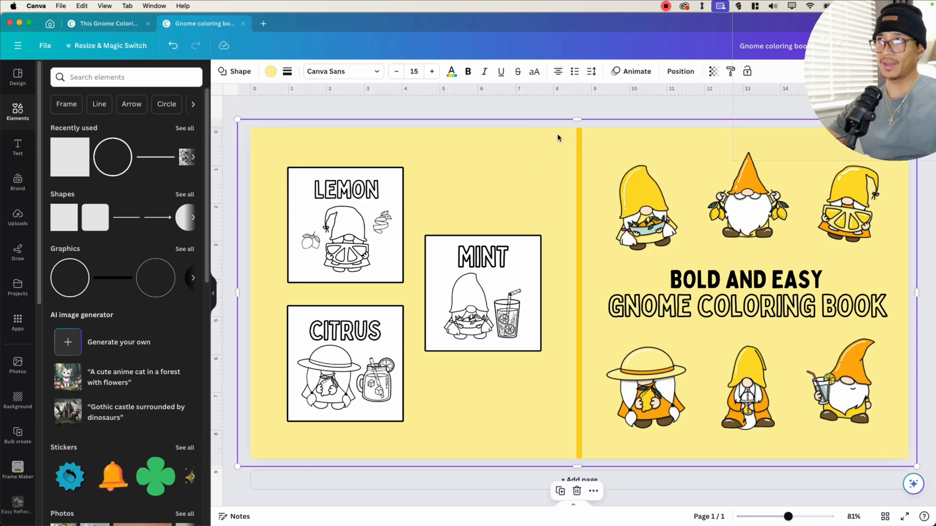
drag(575, 120, 574, 179)
click(542, 162)
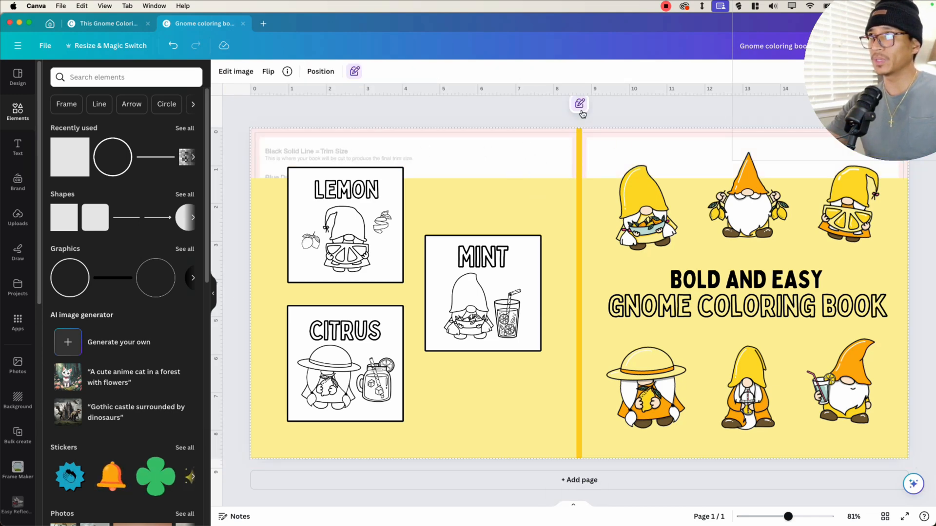
- Delete the KDP template guide image and extend the background rectangle back up to the cover's top edge
click(355, 71)
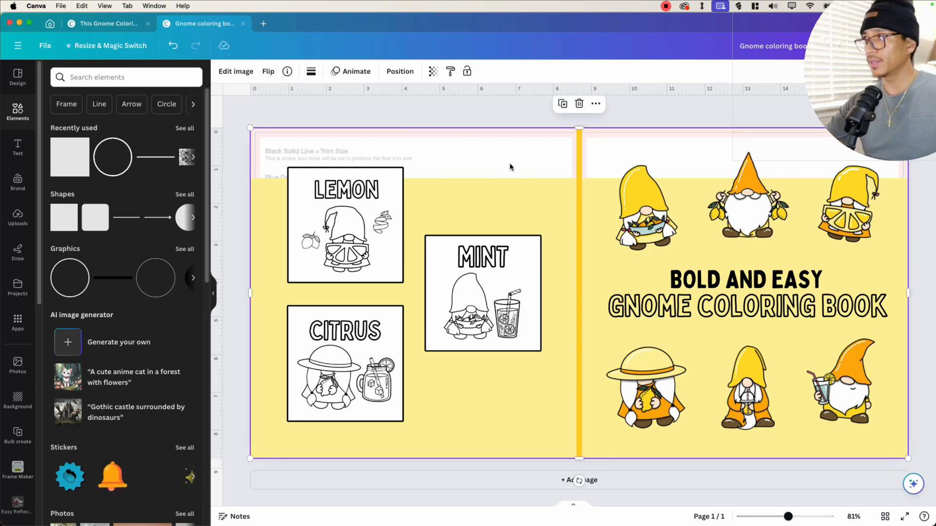
key(Delete)
click(571, 181)
drag(571, 178, 570, 117)
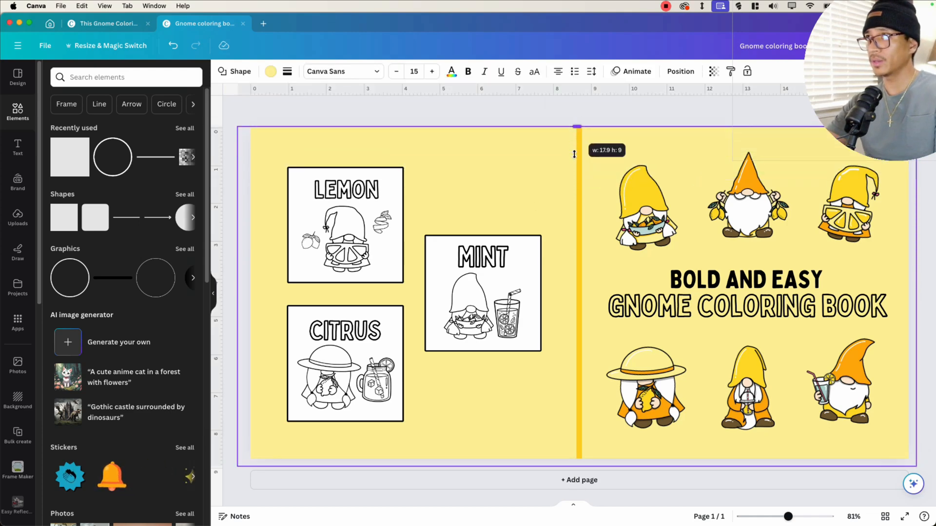
- Reposition the top-row gnome images on the front cover
click(658, 231)
drag(657, 231, 623, 265)
click(399, 71)
click(640, 151)
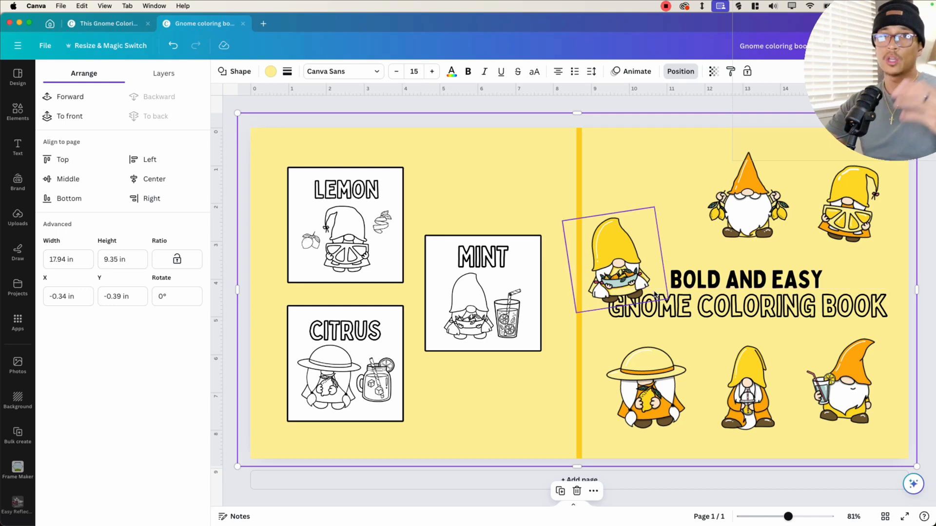
drag(622, 285, 641, 279)
click(545, 382)
drag(814, 251, 815, 295)
click(630, 250)
drag(630, 250, 635, 214)
drag(879, 244, 873, 210)
click(683, 327)
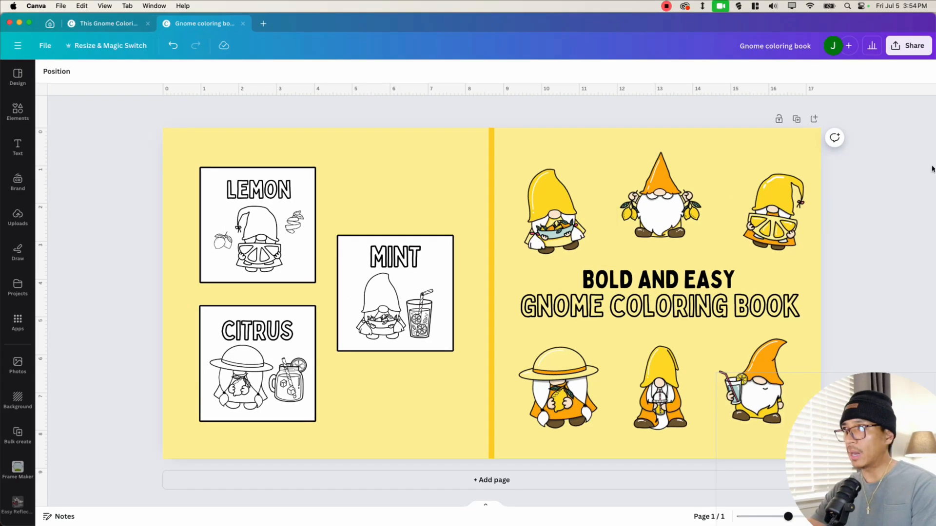
- Download the cover as a flattened PDF Print with the CMYK color profile
click(911, 45)
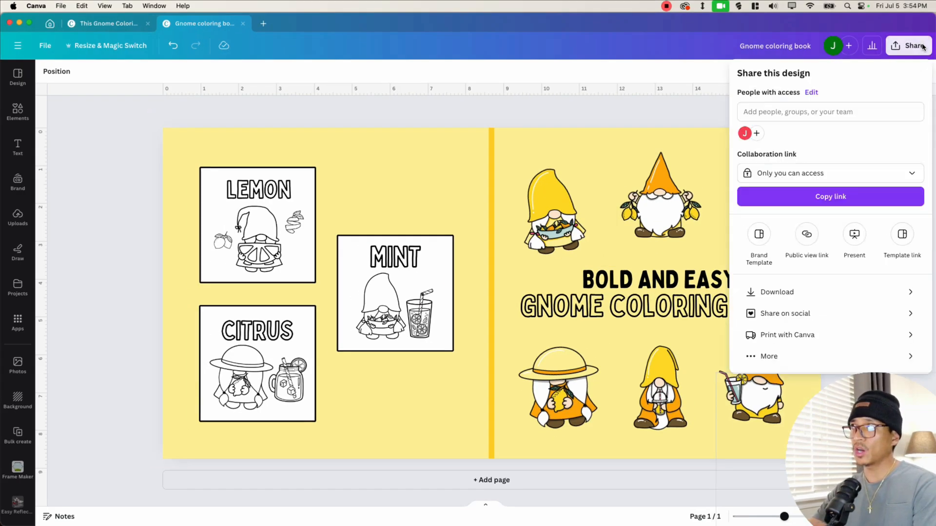
click(782, 292)
click(762, 117)
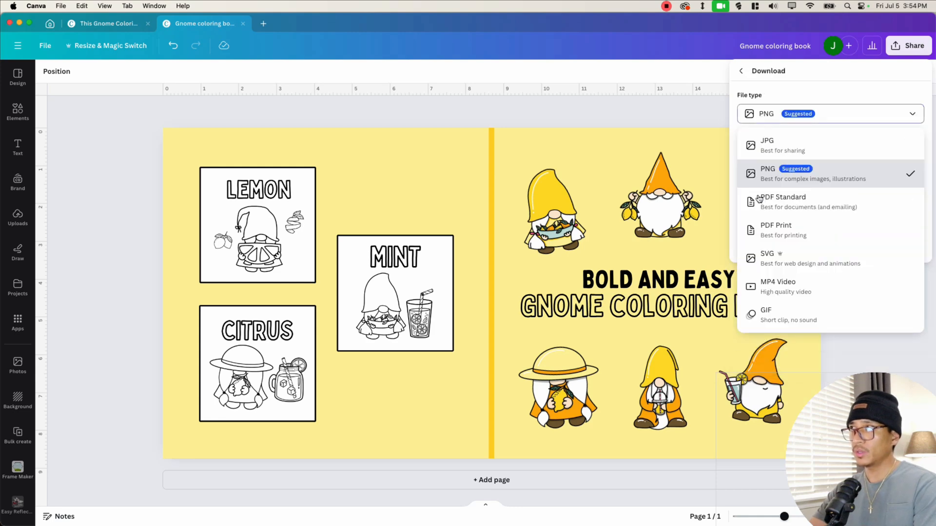
click(785, 237)
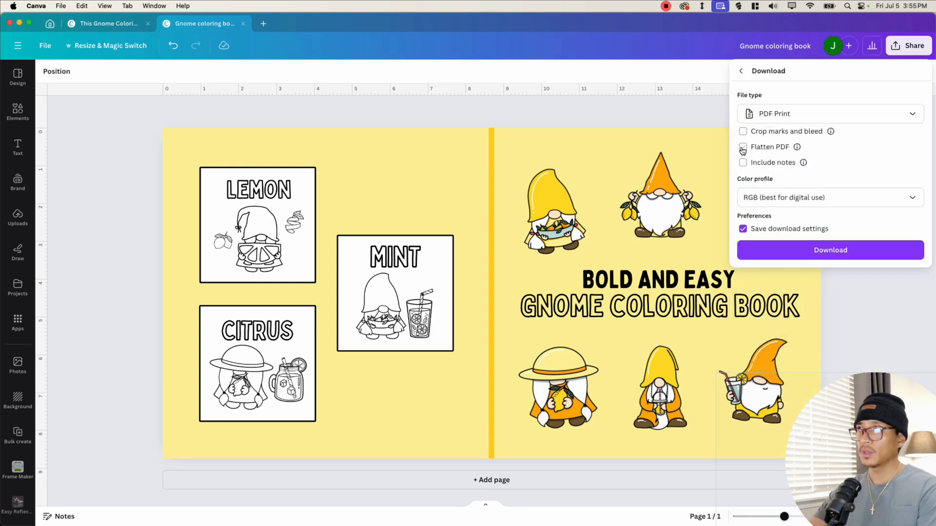
click(814, 197)
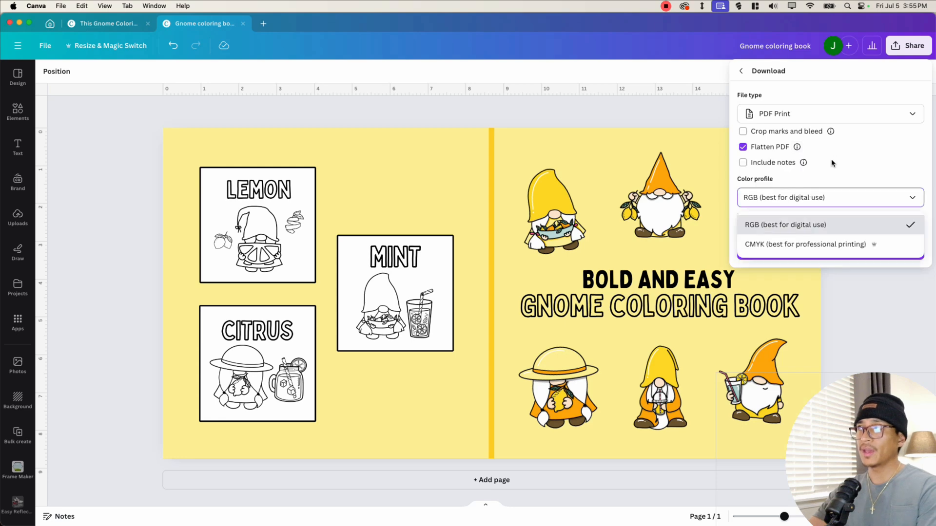
click(791, 244)
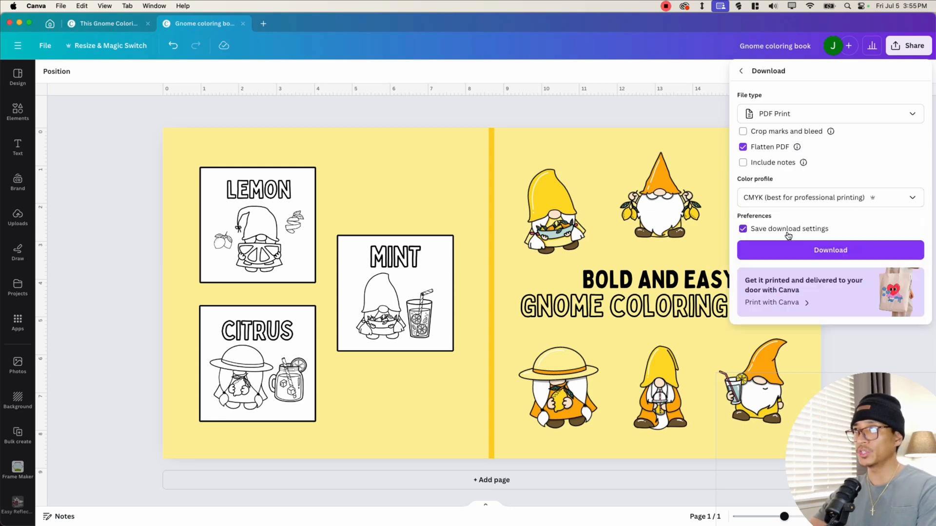
click(815, 251)
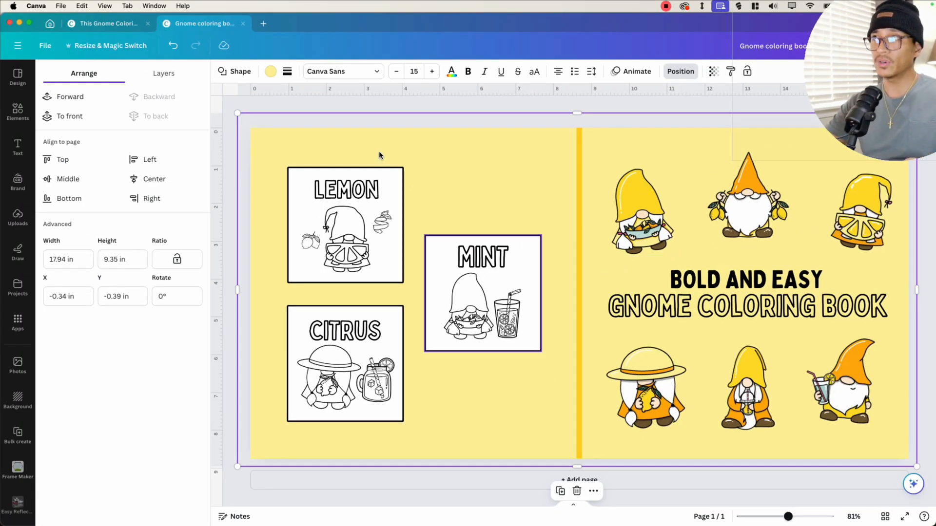
- Review the interior design's pages in grid view and return to the cover design
click(93, 24)
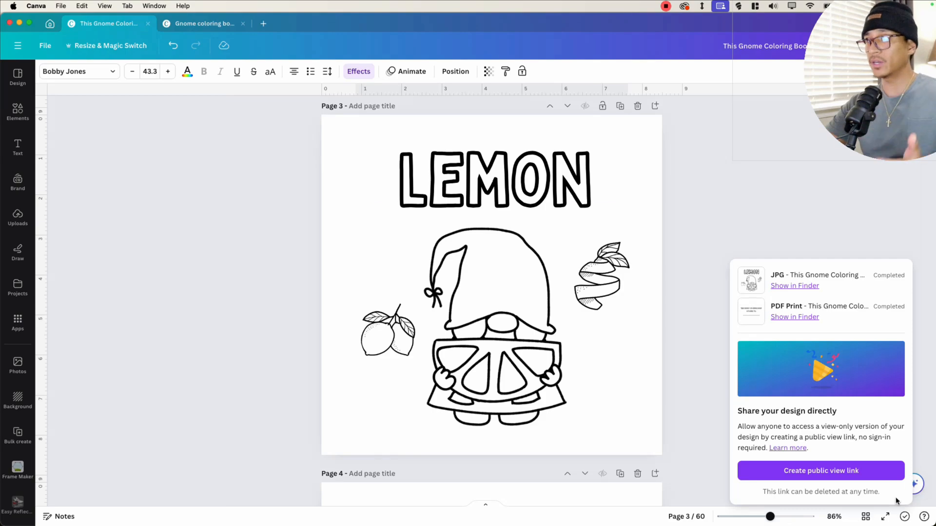
click(865, 517)
scroll(415, 293, down, 10)
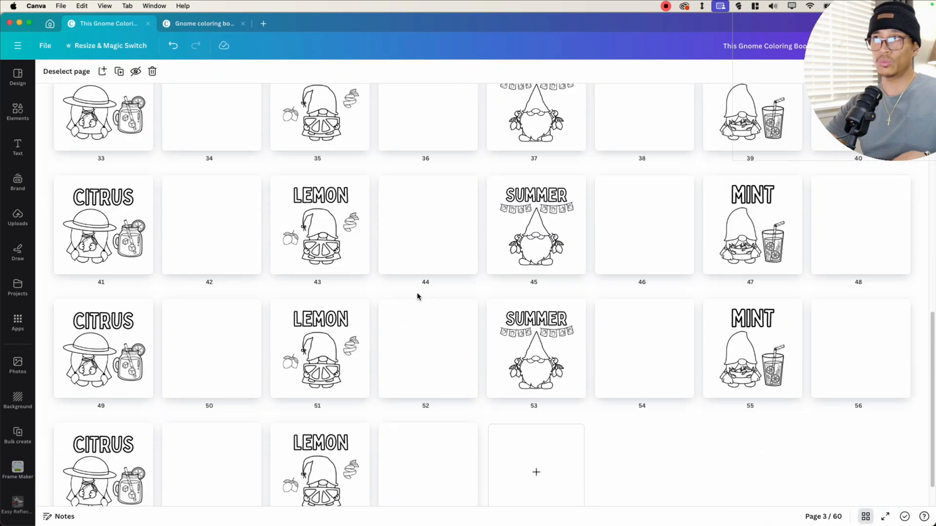
click(202, 23)
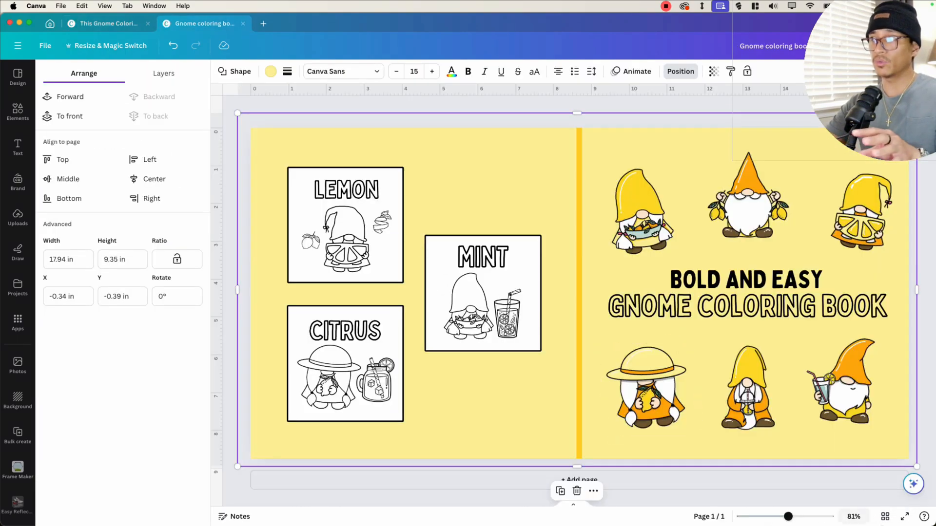
click(428, 250)
click(436, 258)
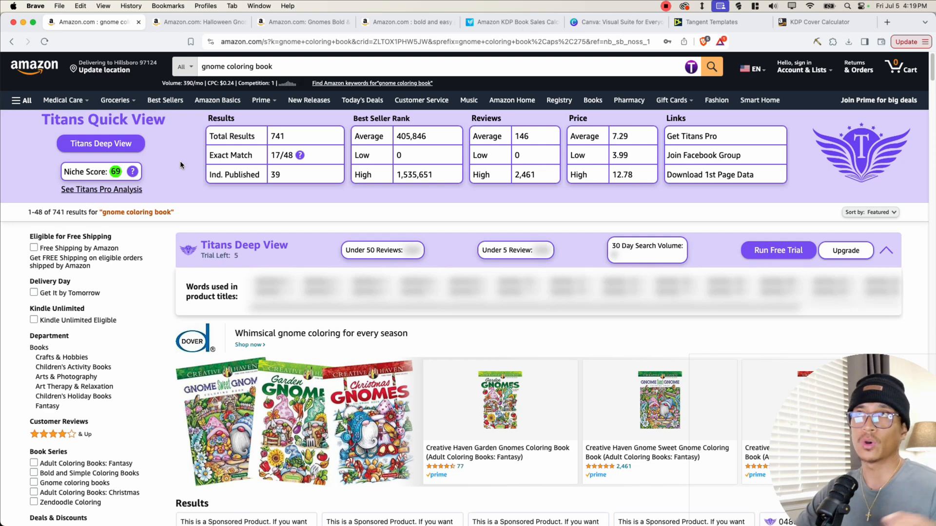
- On Amazon, shorten the search to 'gnome coloring' and open the Titans keyword suggestions
click(250, 67)
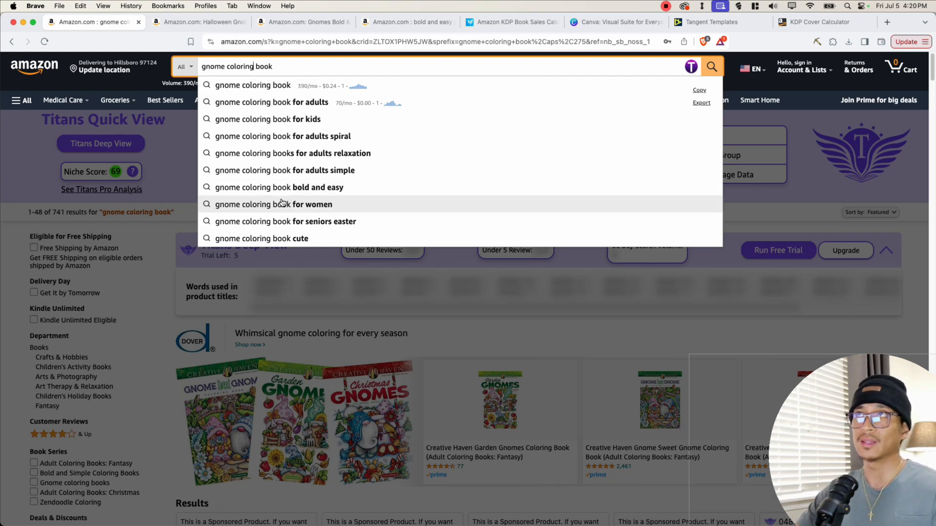
double_click(258, 68)
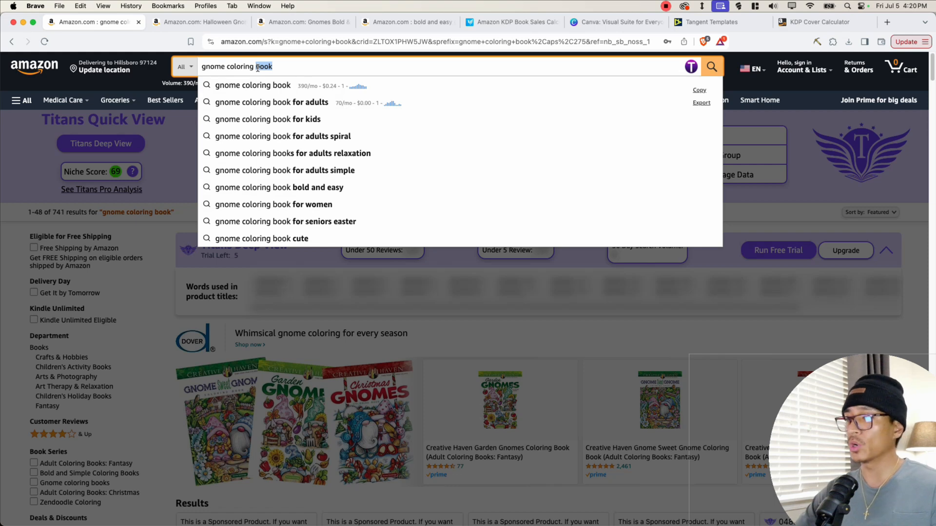
key(BackSpace)
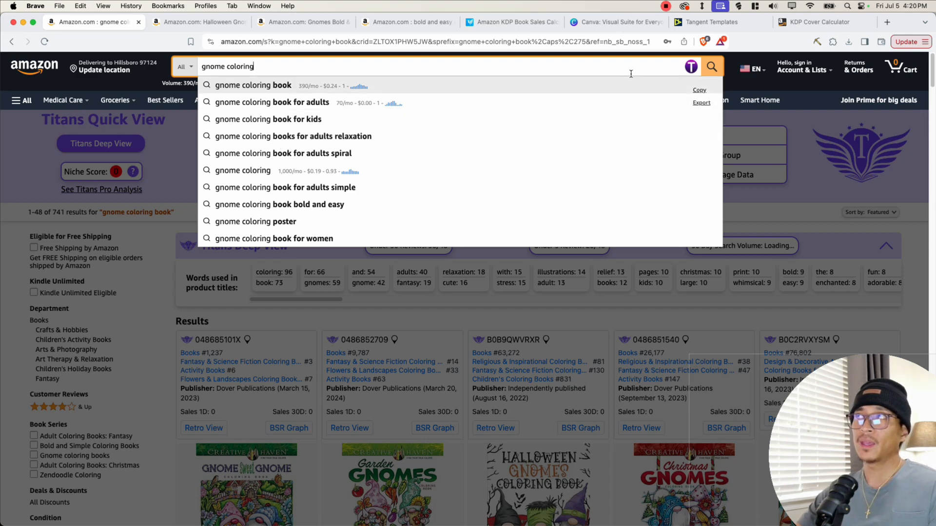
click(691, 67)
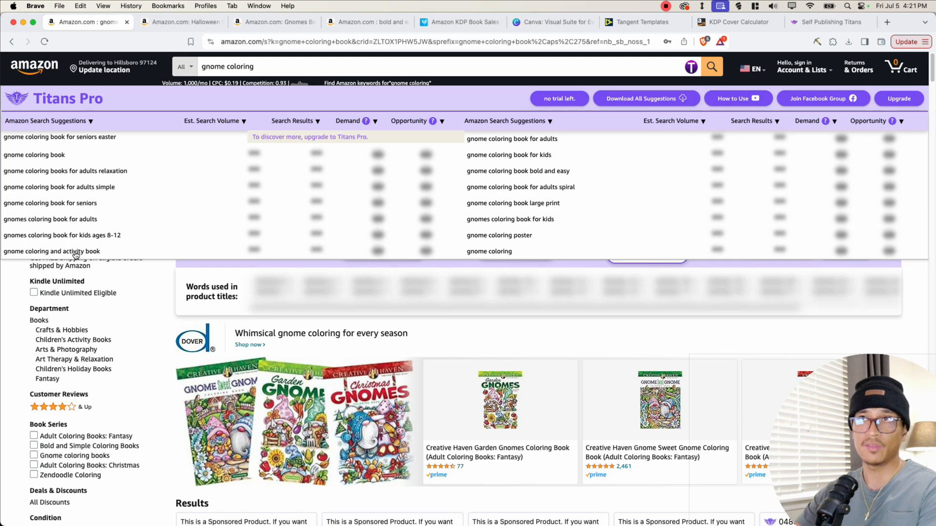
- Browse keyword suggestions for 'gnome coloring book for' and 'gnome coloring activity'
click(263, 71)
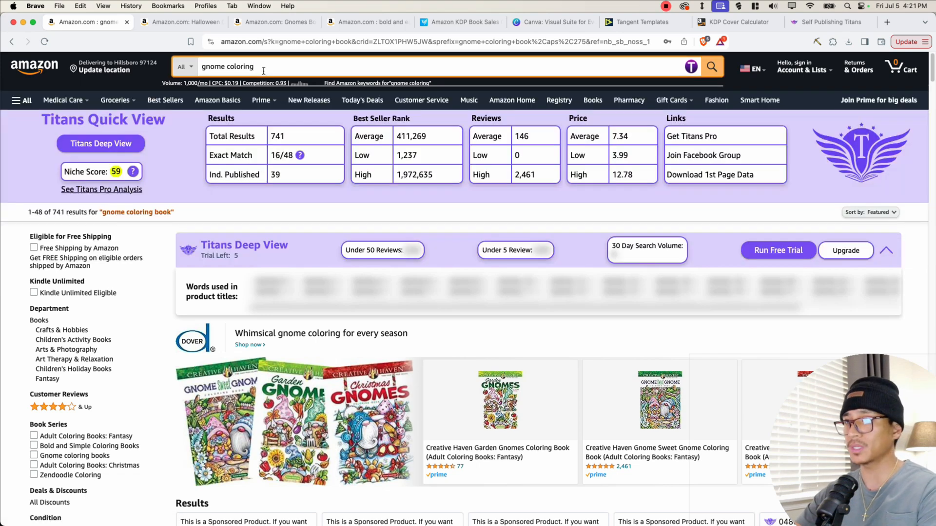
text(book for)
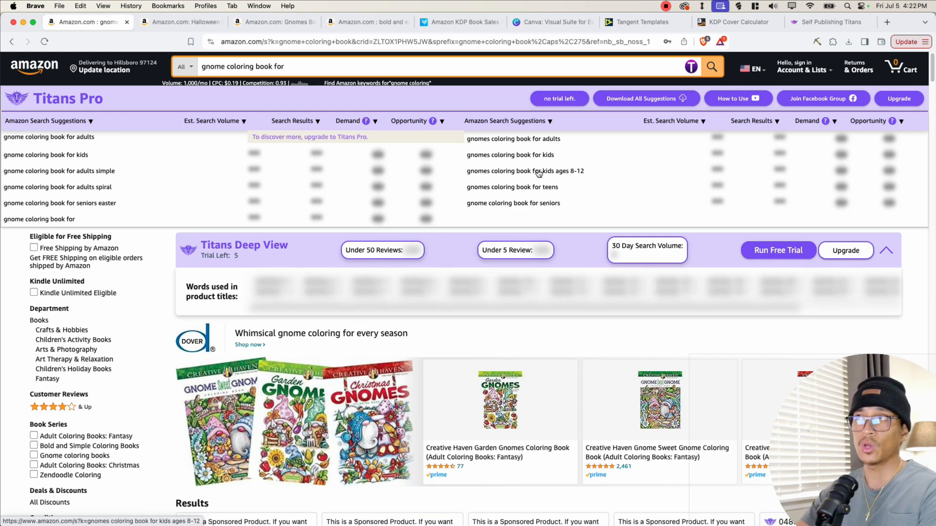
click(322, 69)
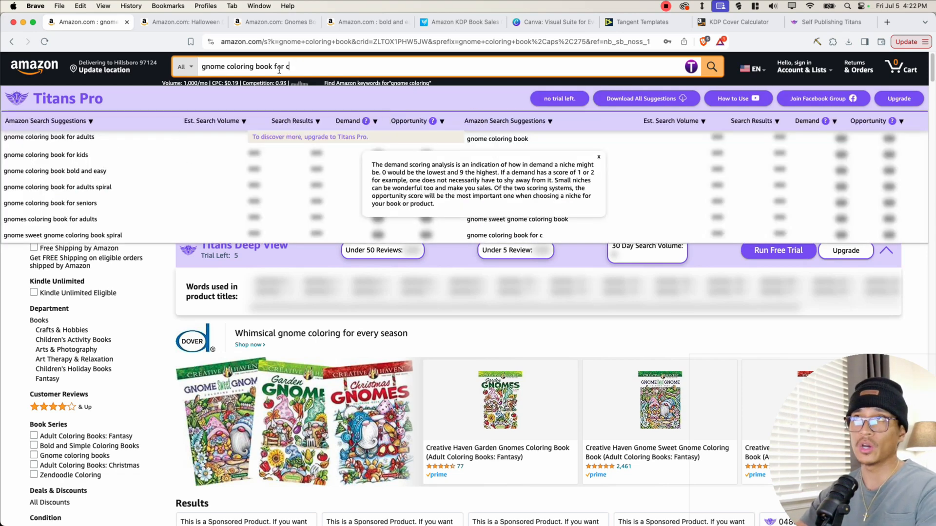
drag(255, 66, 293, 66)
text(activity)
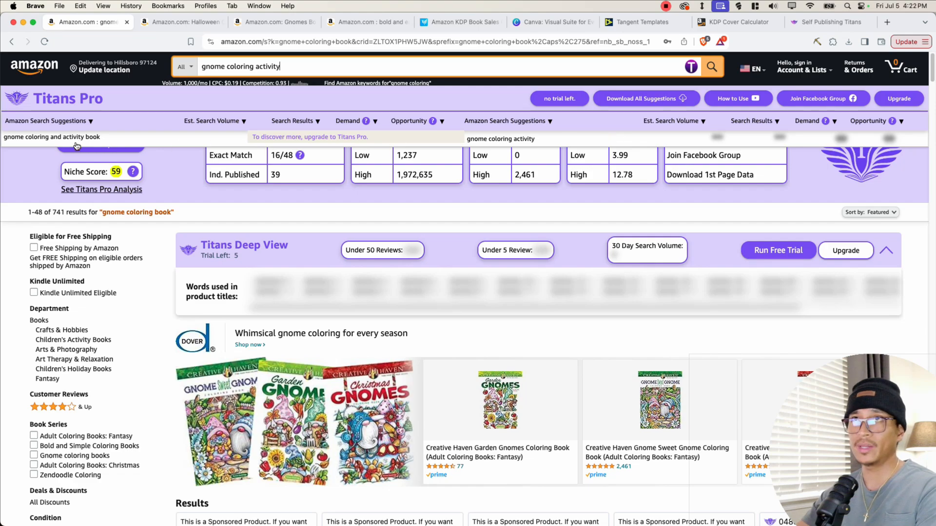
- Scroll through the 'gnome coloring book' search results and their product details, then return to the top
click(202, 182)
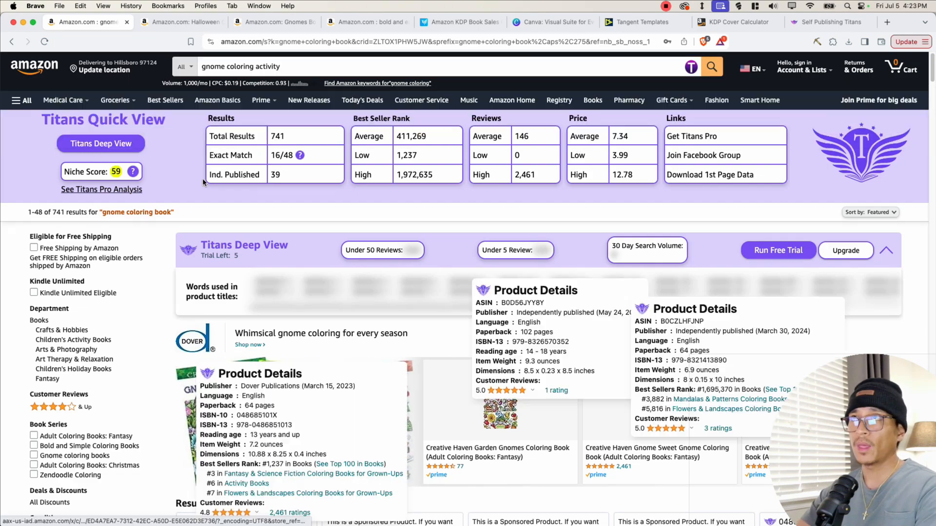
scroll(311, 245, down, 10)
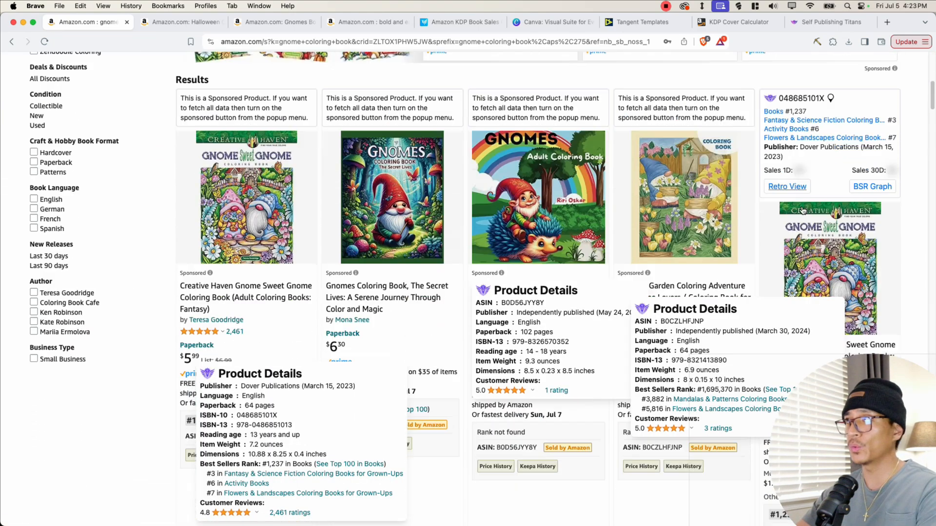
scroll(154, 303, down, 2)
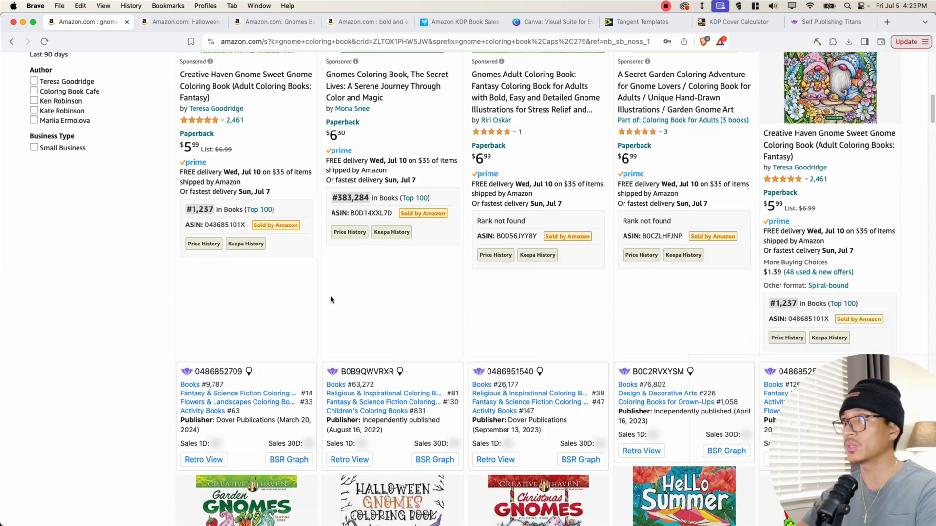
scroll(186, 293, down, 9)
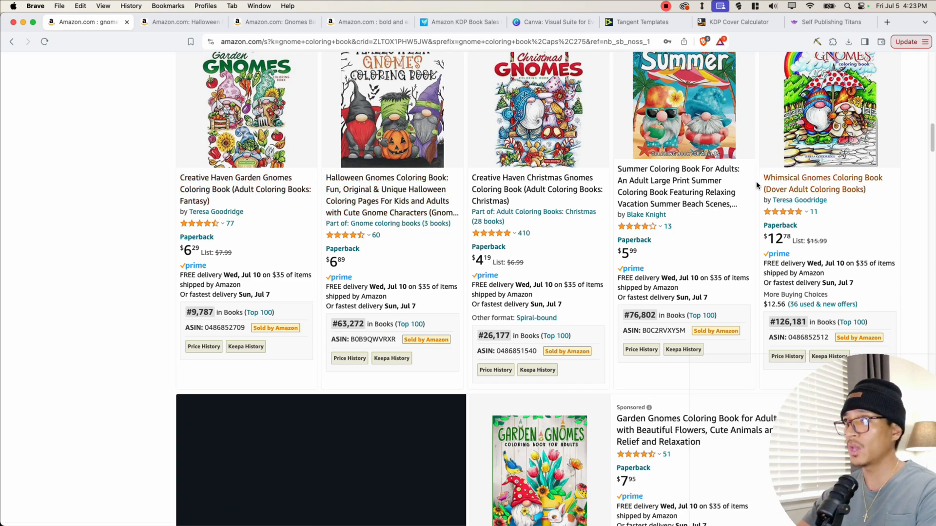
scroll(727, 218, down, 5)
scroll(237, 112, up, 15)
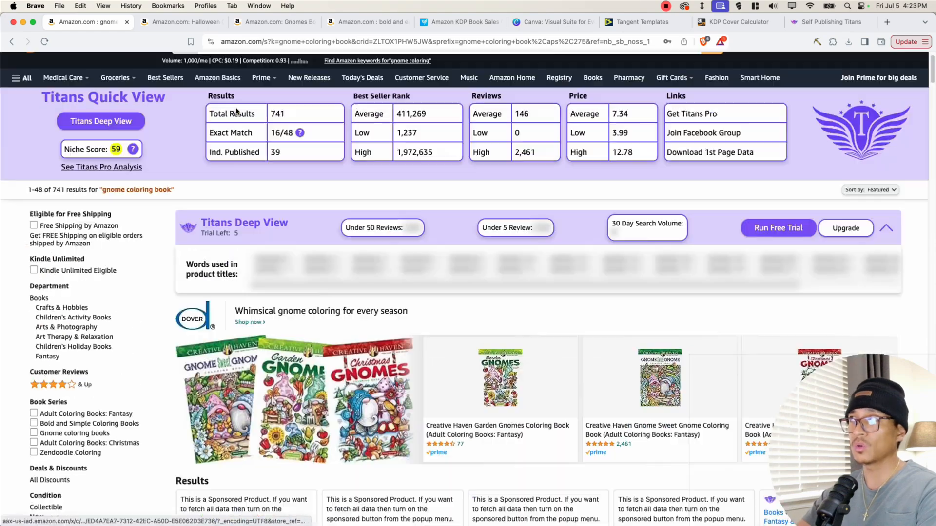
scroll(237, 111, up, 1)
- Search for 'garden gnome coloring' and then 'whimsical gnome coloring' to compare keyword suggestions
triple_click(206, 66)
text(gar)
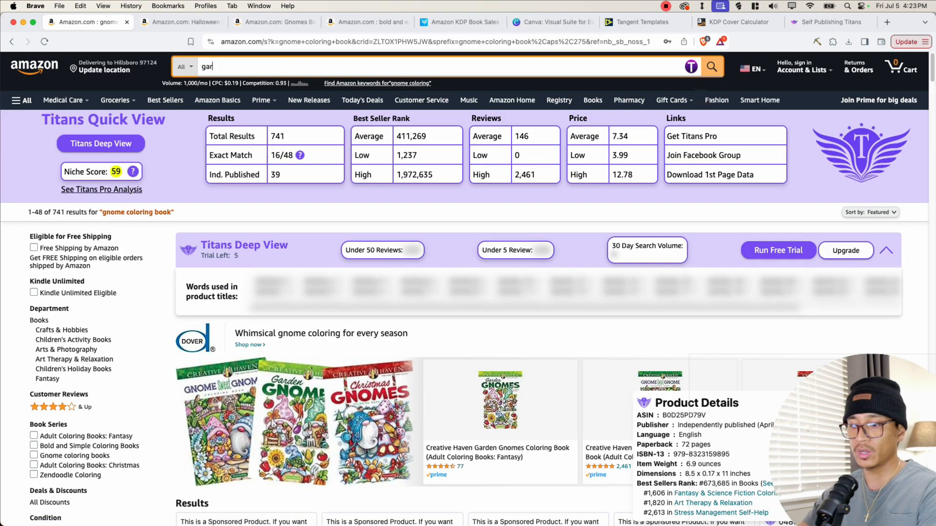
text(den n)
key(BackSpace)
text(gnome coloring)
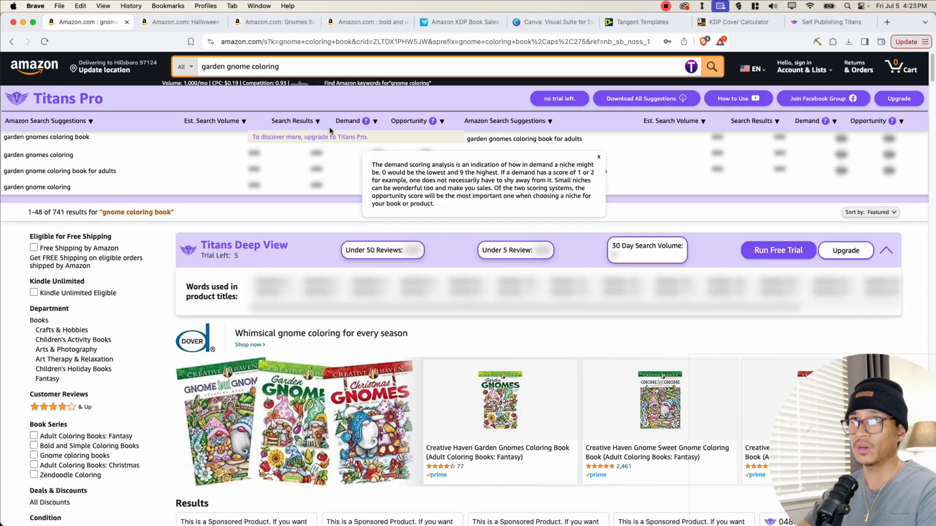
double_click(215, 67)
text(whimsical)
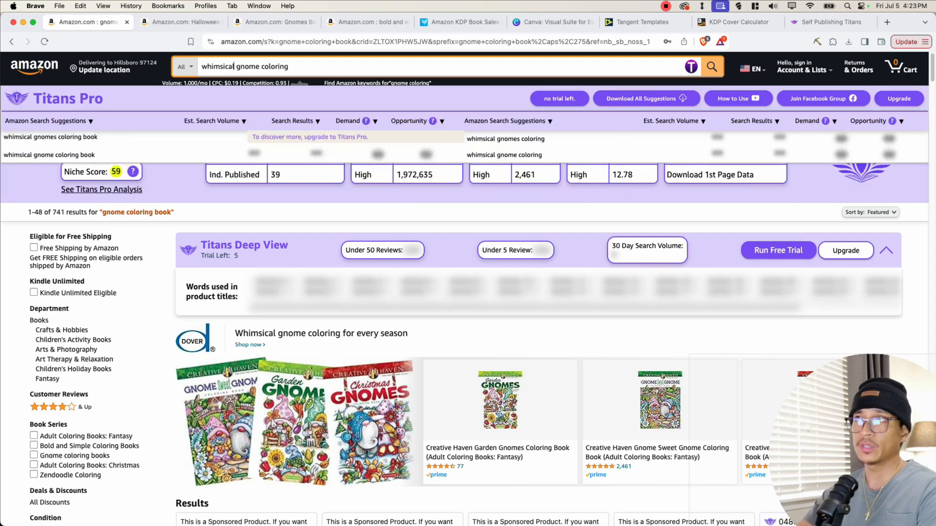
- Change the search to 'summer gnome coloring' and scroll through the listed gnome coloring books
double_click(222, 67)
text(summer)
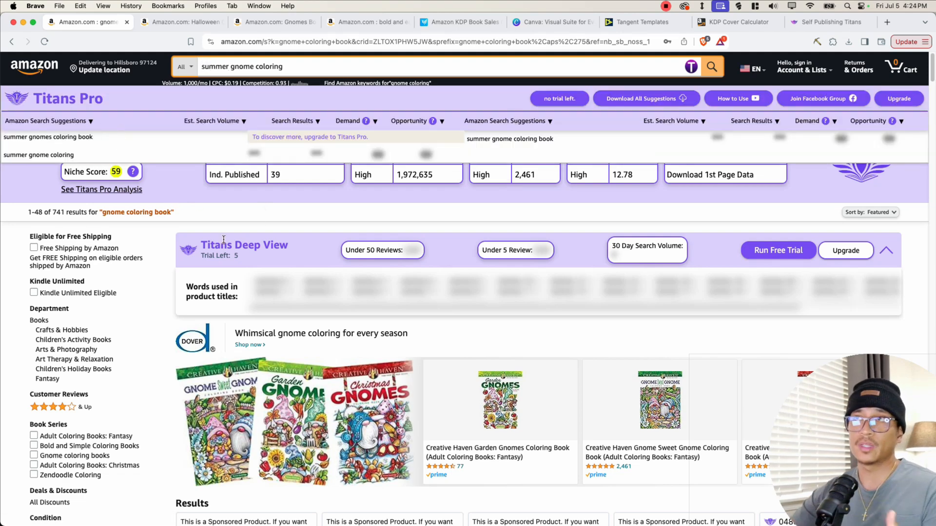
scroll(246, 263, down, 15)
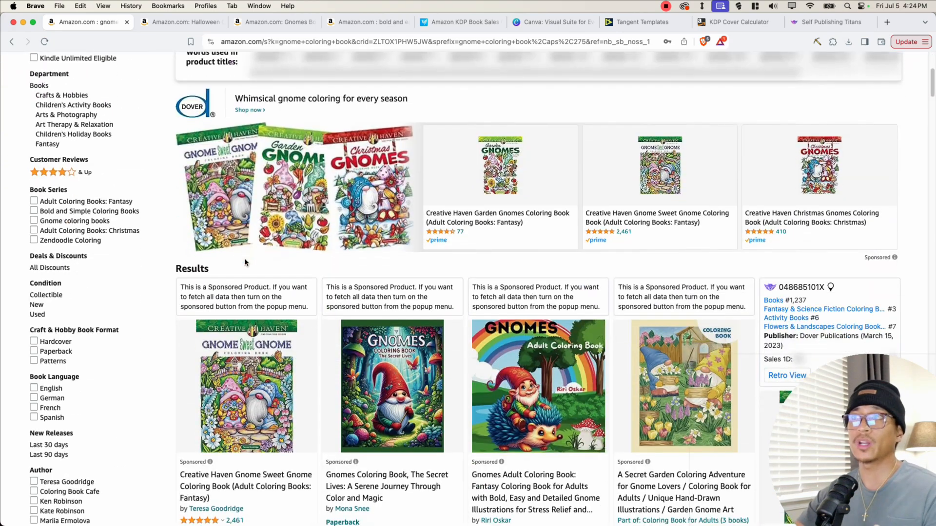
scroll(246, 263, down, 8)
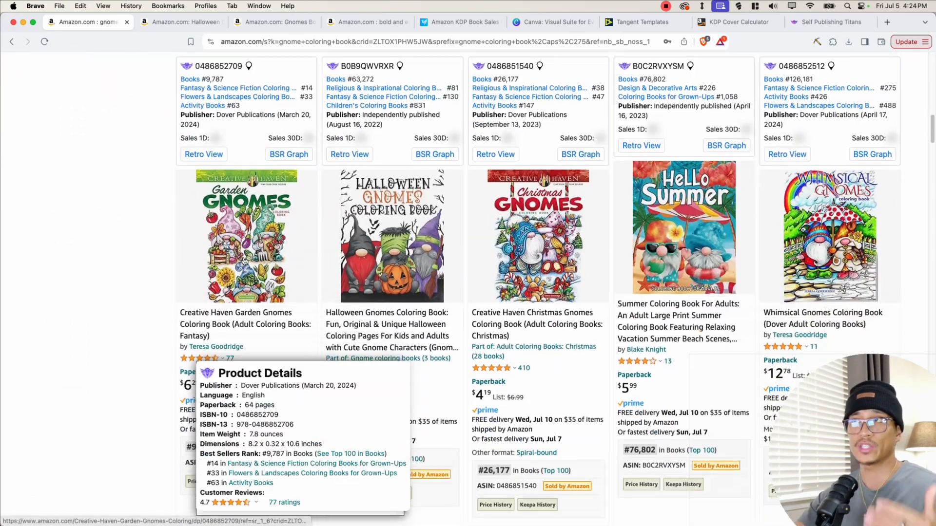
scroll(241, 258, down, 4)
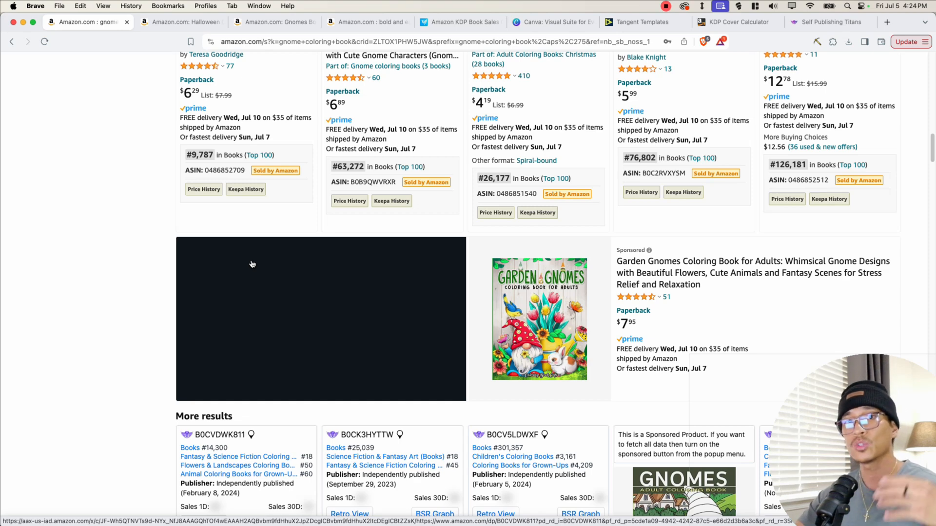
scroll(236, 234, down, 5)
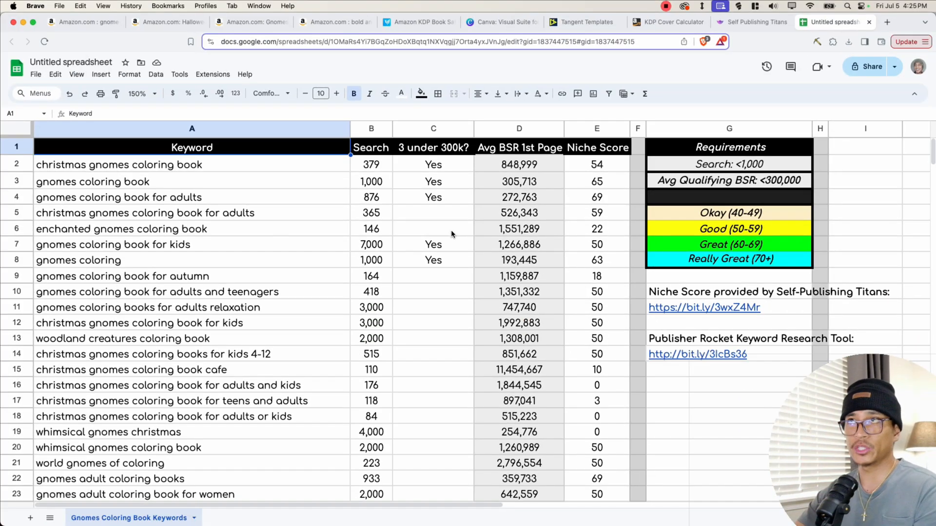
- In the Google Sheets keyword spreadsheet, review the Keyword, Search, 3 under 300k?, Avg BSR and Niche Score columns
drag(206, 197, 220, 432)
drag(371, 165, 371, 432)
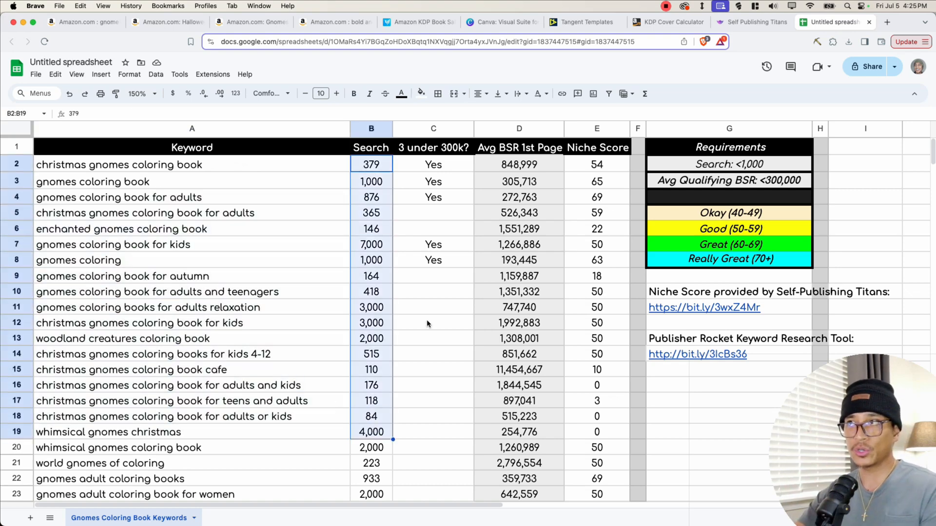
click(433, 292)
drag(436, 165, 442, 446)
click(429, 227)
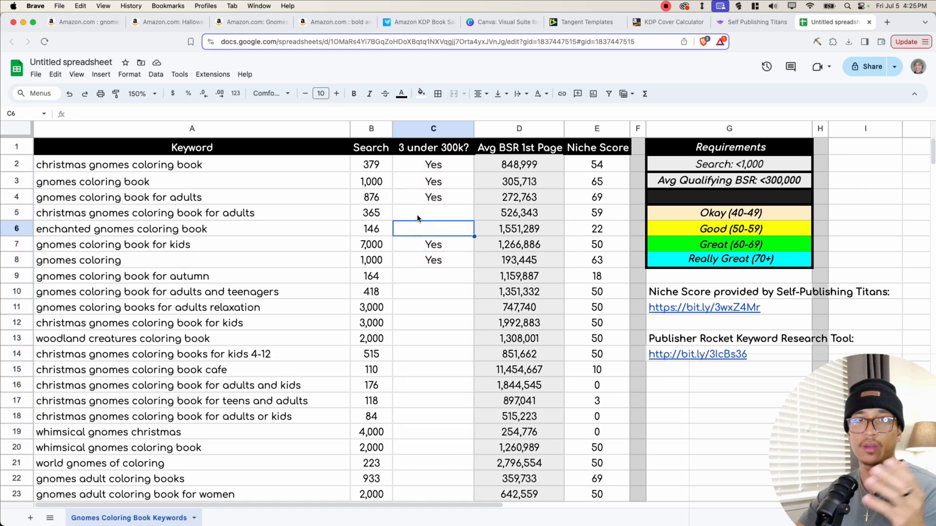
click(429, 218)
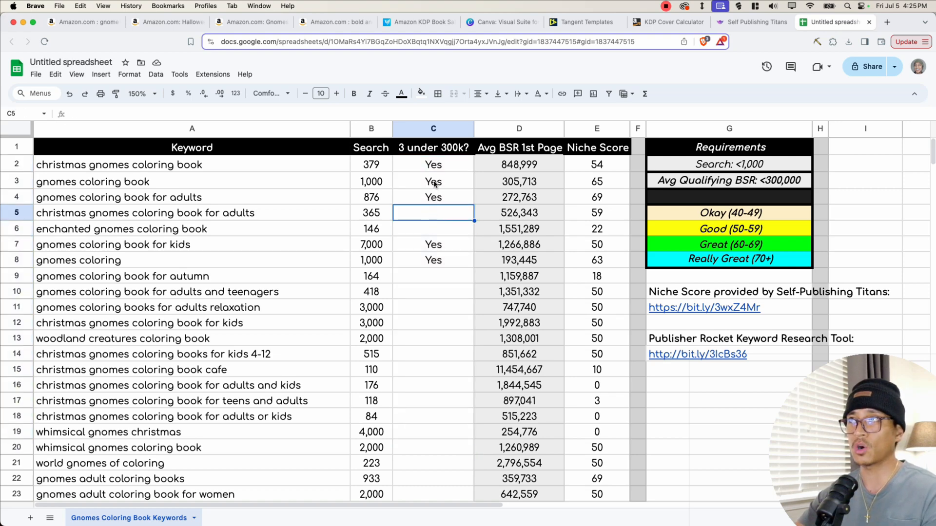
drag(434, 165, 439, 225)
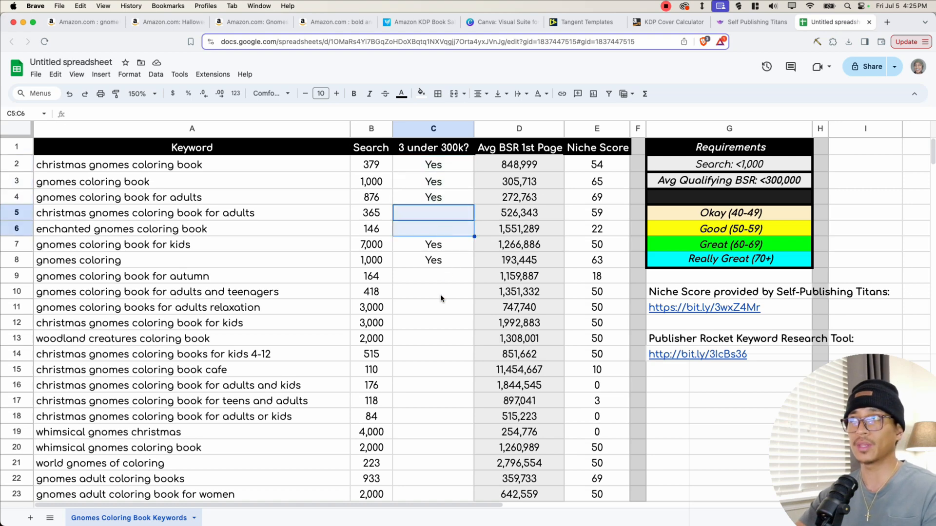
drag(442, 284, 437, 335)
click(495, 152)
drag(524, 167, 529, 402)
click(530, 401)
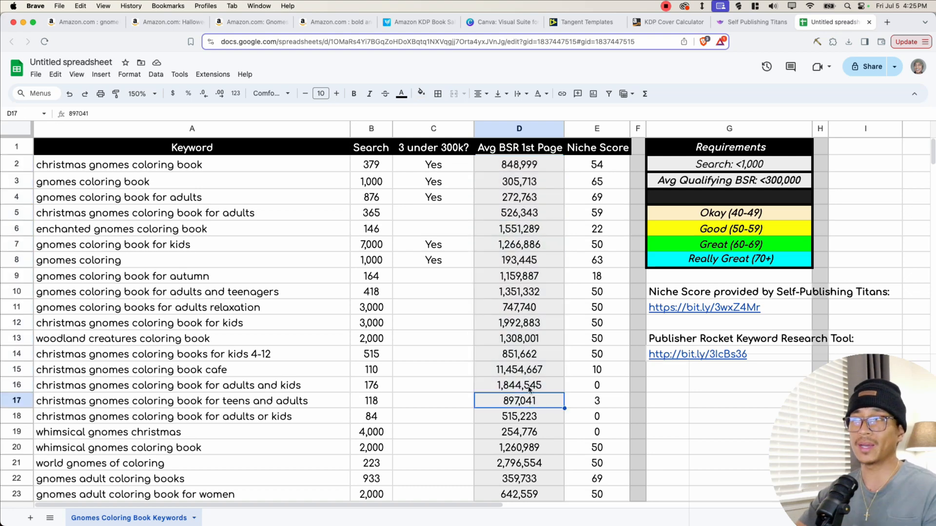
drag(595, 166, 600, 430)
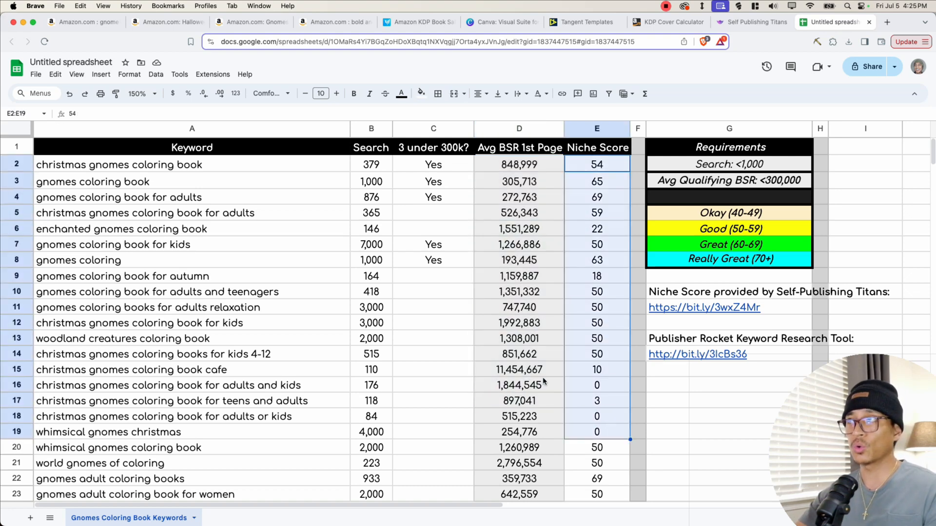
click(545, 381)
- Review the requirements legend and individual keyword rows such as 'christmas gnomes coloring book' in the spreadsheet
click(755, 168)
scroll(925, 169, down, 5)
drag(925, 170, 725, 158)
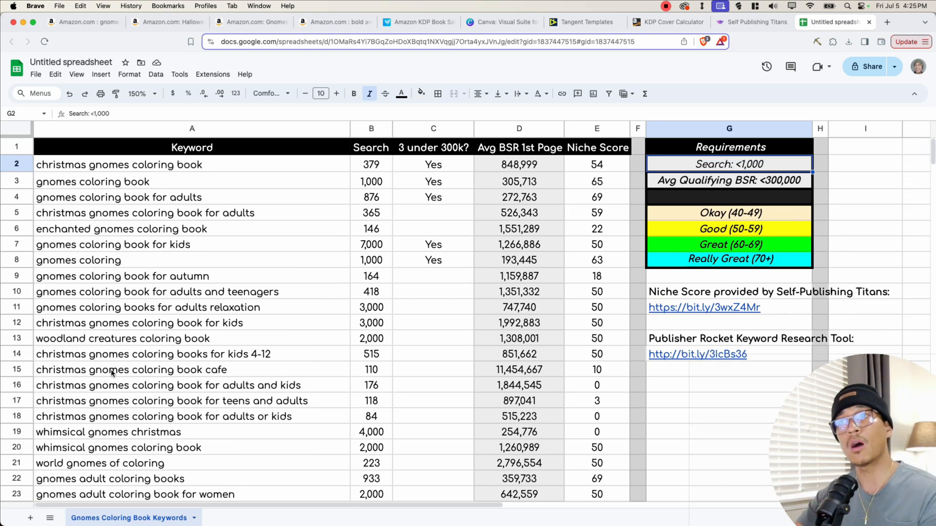
click(120, 285)
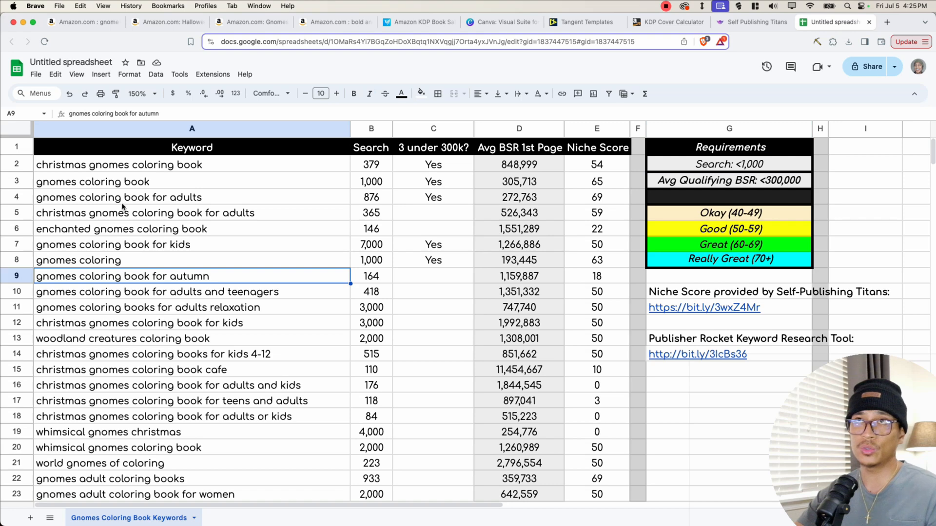
click(114, 169)
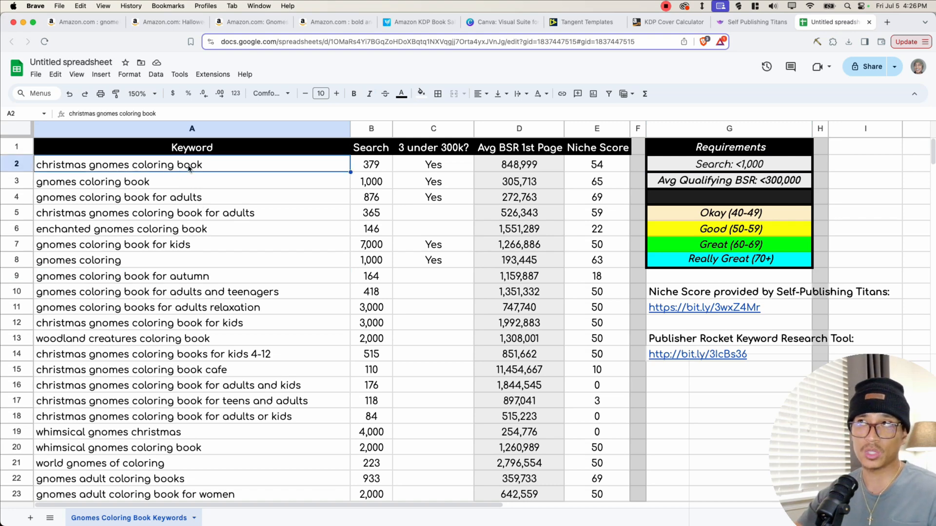
click(385, 167)
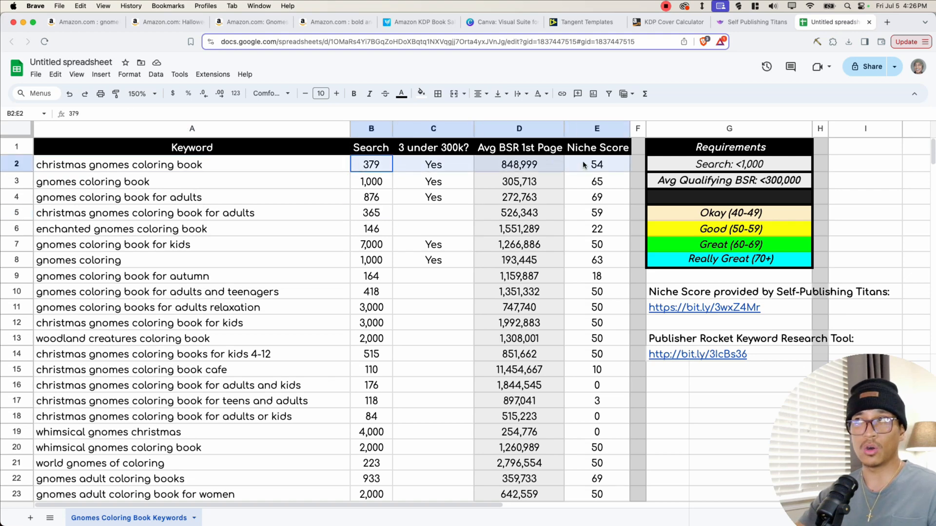
click(381, 185)
drag(382, 185, 592, 188)
drag(331, 199, 656, 199)
click(222, 228)
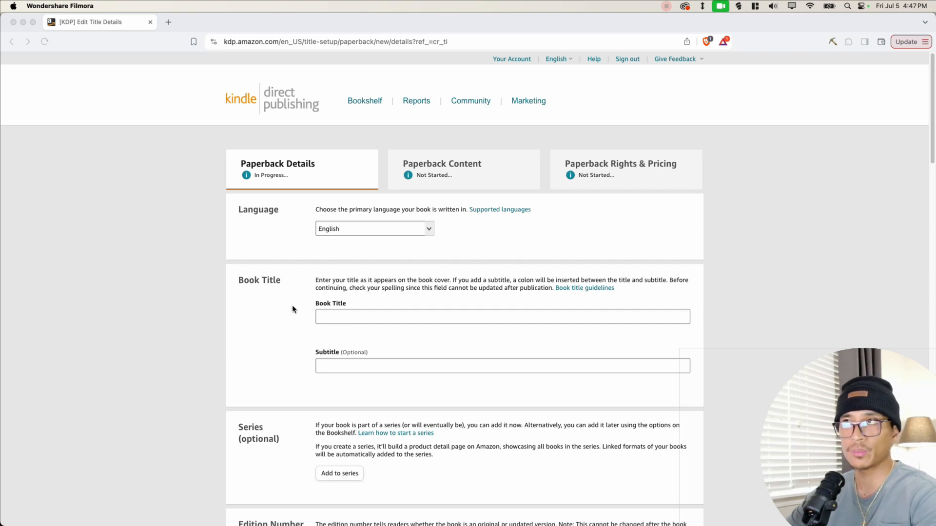
- On the KDP paperback details page, enter the book title 'Bold and Easy Gnome Coloring Book'
click(351, 256)
triple_click(254, 278)
click(341, 314)
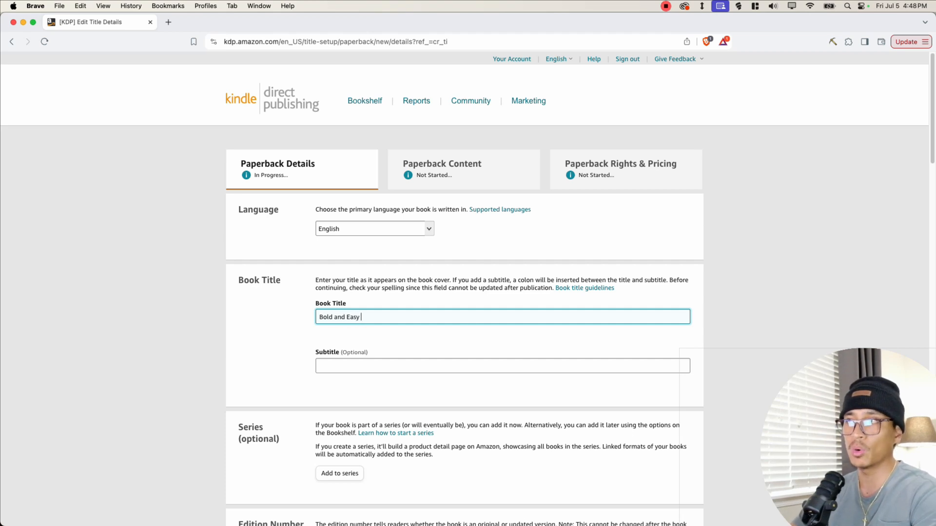
text(ome Coloring Book)
- Enter the subtitle 'Cute and Whimsical Lemon Themed Designs For Kids and Adults'
click(370, 366)
text(Cute and Whimsical)
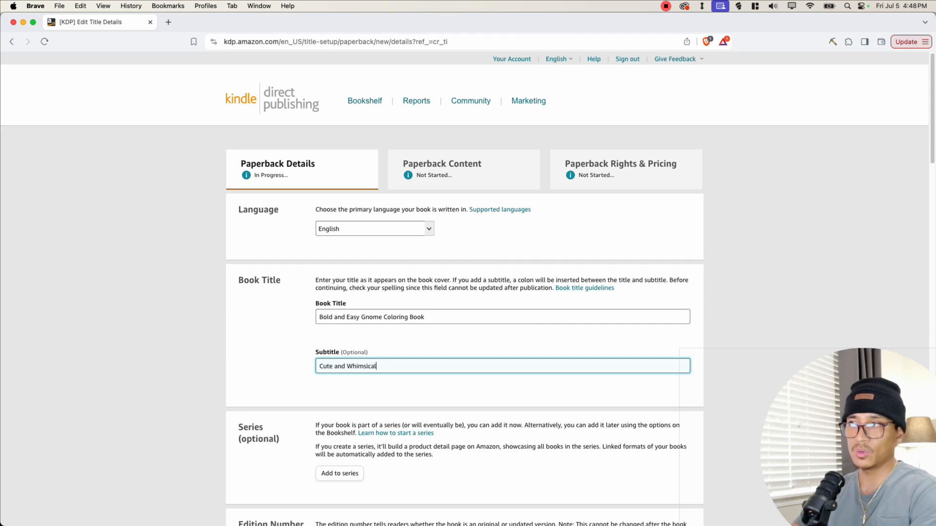
text( Lemon Themed Des)
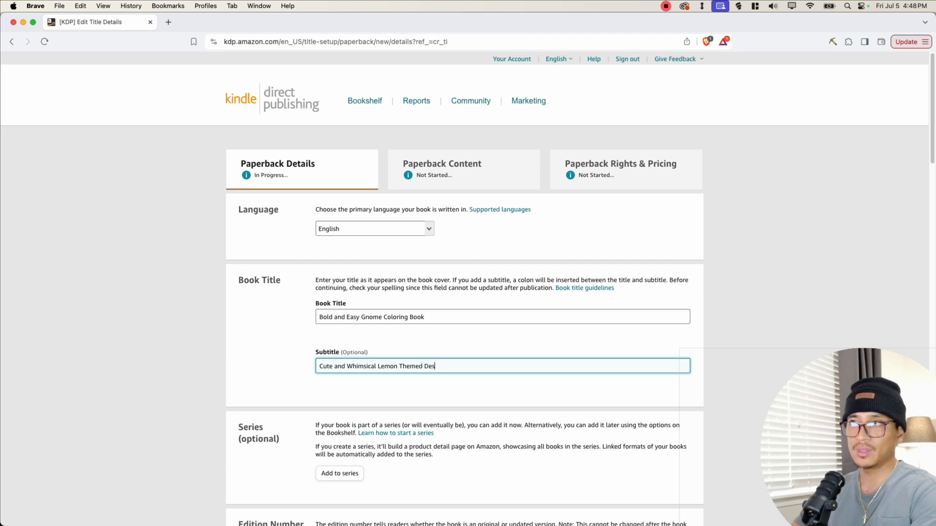
text(igns )
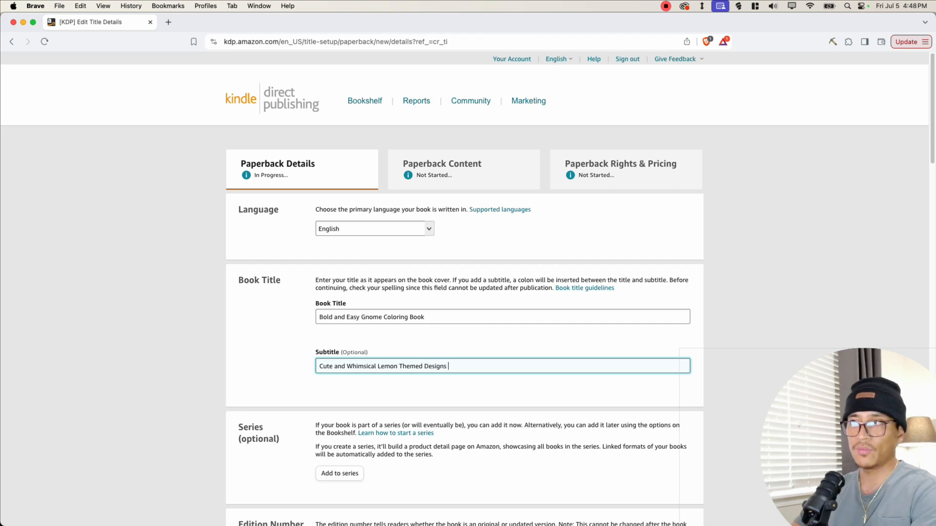
text(For Kids and Adults)
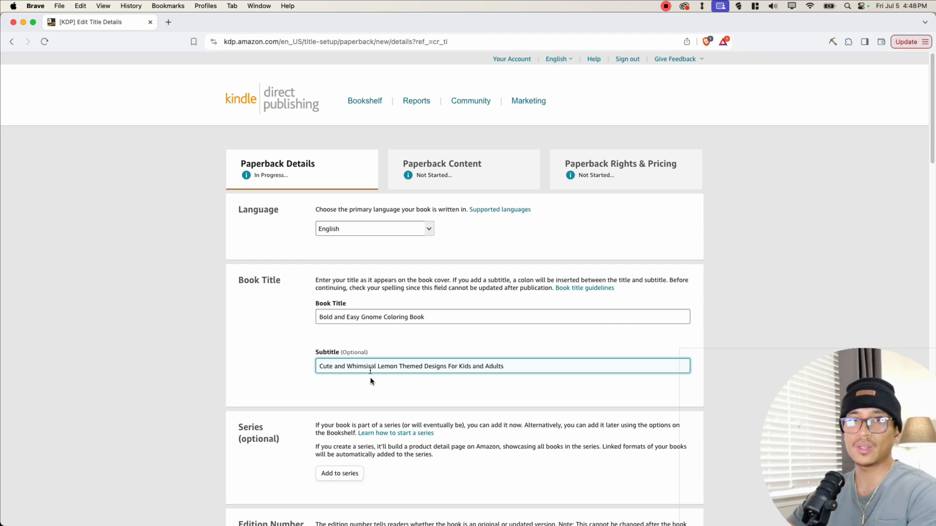
click(370, 377)
- Examine the subtitle's wording and scroll down to the Series, Edition Number and Author sections
drag(319, 369, 425, 366)
click(419, 374)
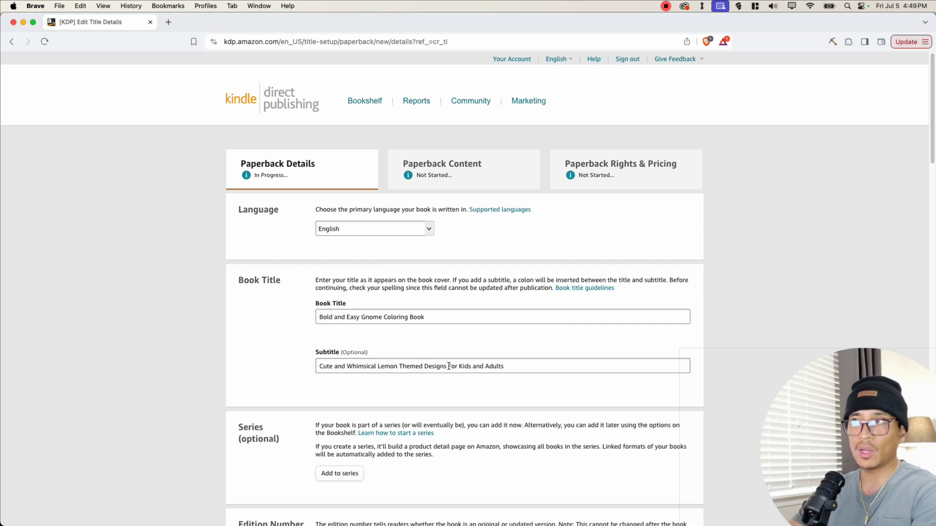
drag(448, 366, 508, 366)
click(502, 373)
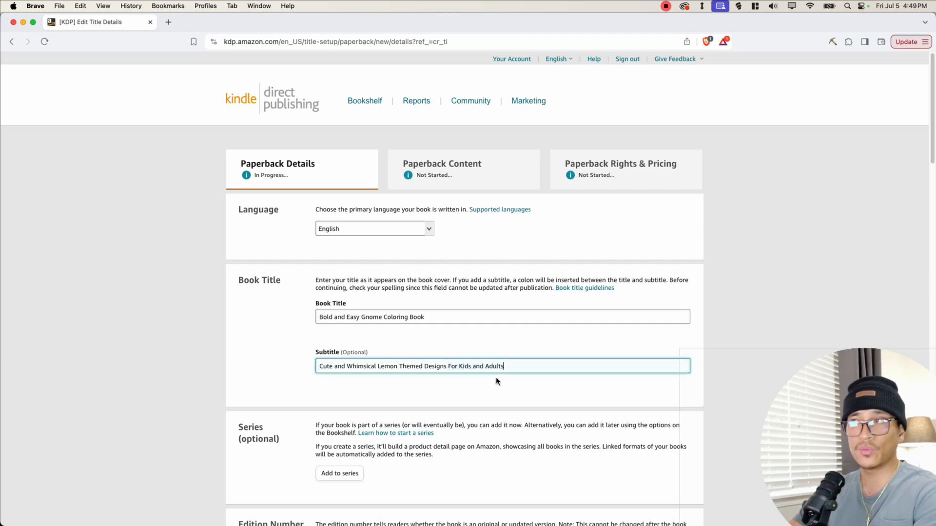
drag(449, 366, 499, 365)
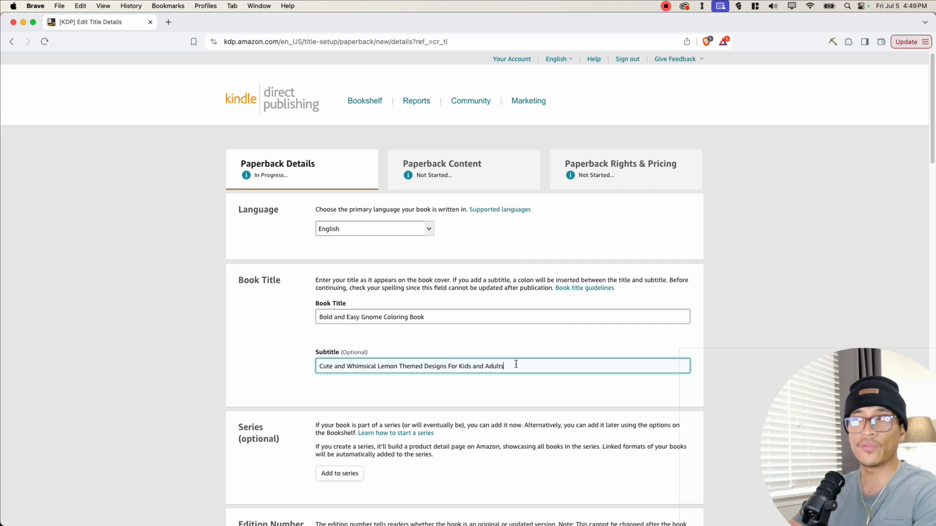
drag(457, 367, 520, 368)
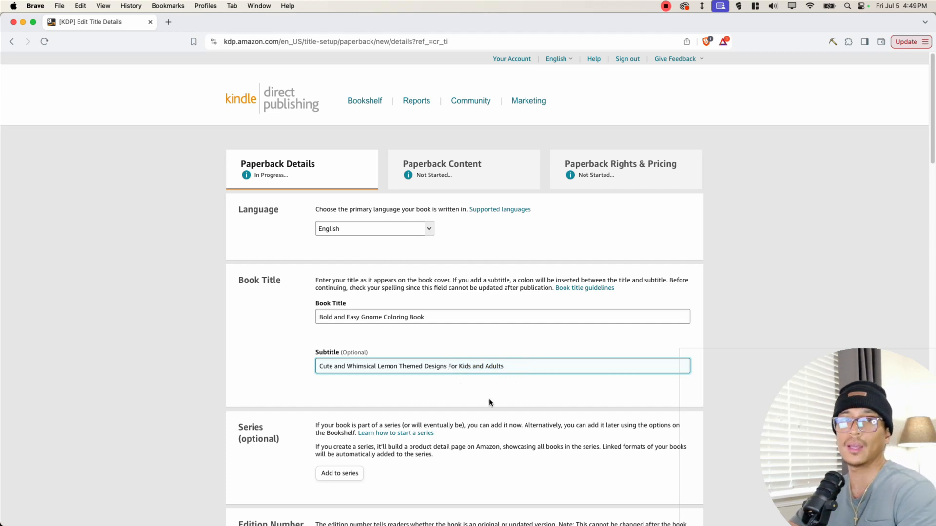
scroll(481, 396, down, 3)
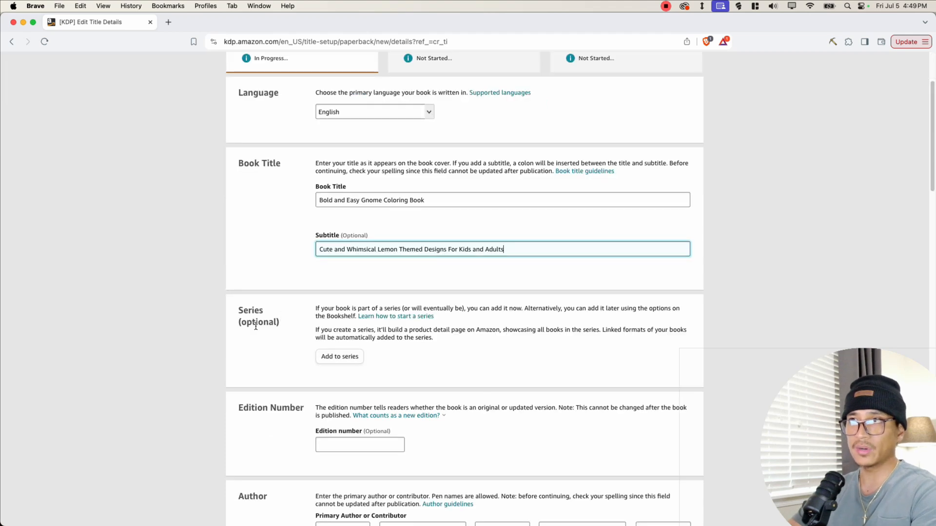
scroll(257, 334, down, 3)
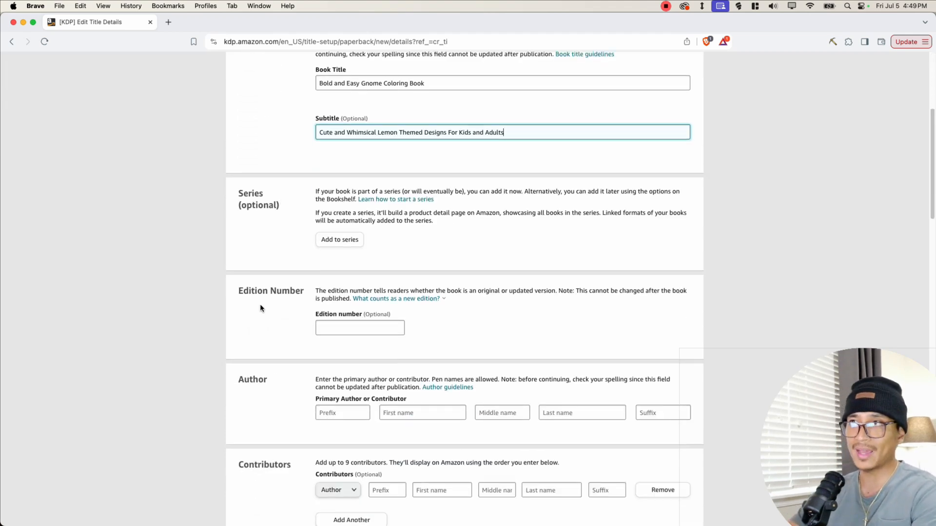
- Enter the primary author's first name in the Author section
scroll(259, 308, down, 3)
click(421, 296)
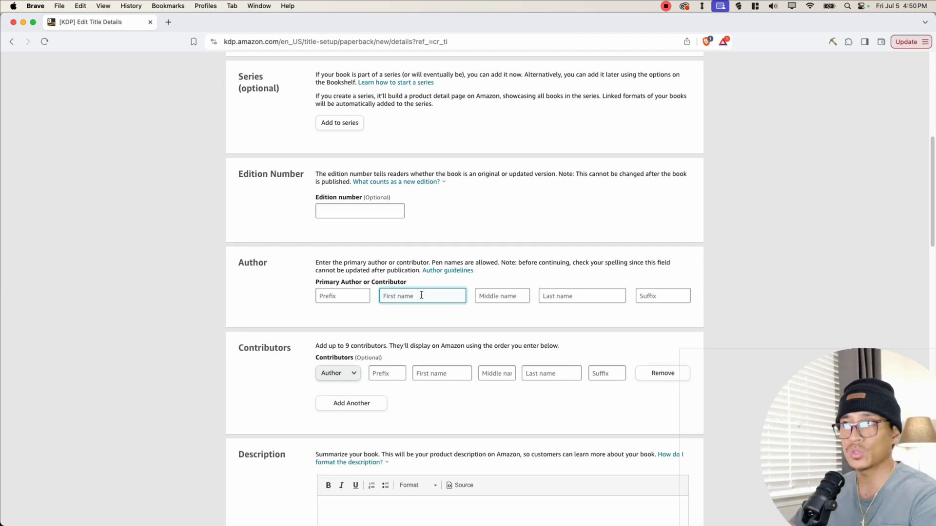
text(John)
key(Tab)
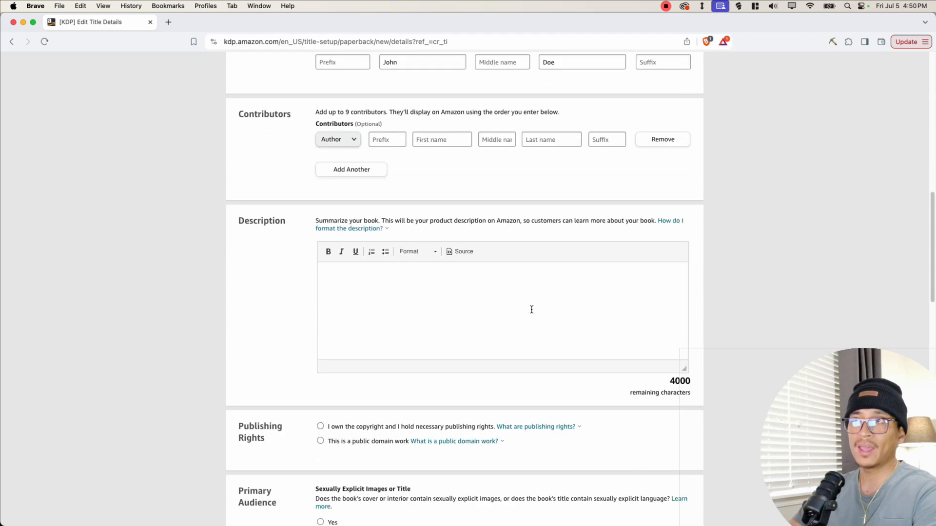
- Try to apply a heading paragraph format to the bold title line of the book description
click(341, 282)
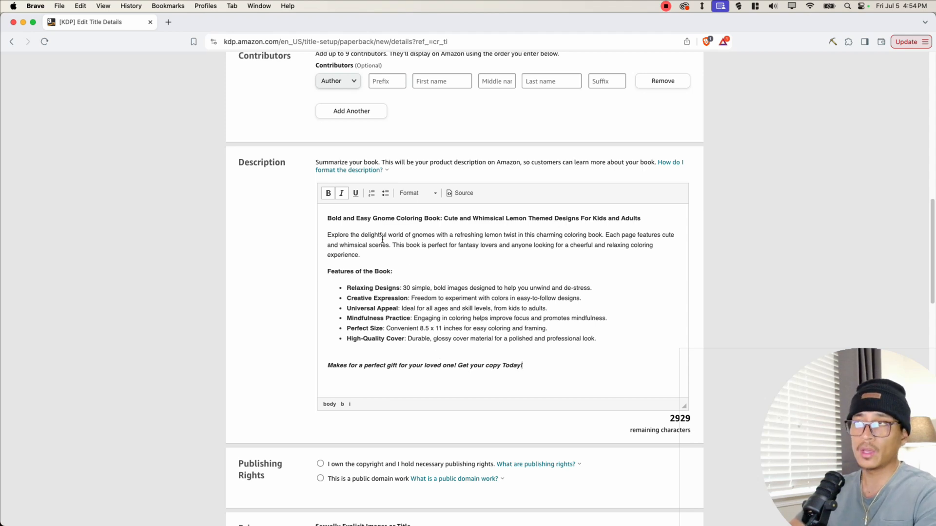
triple_click(367, 218)
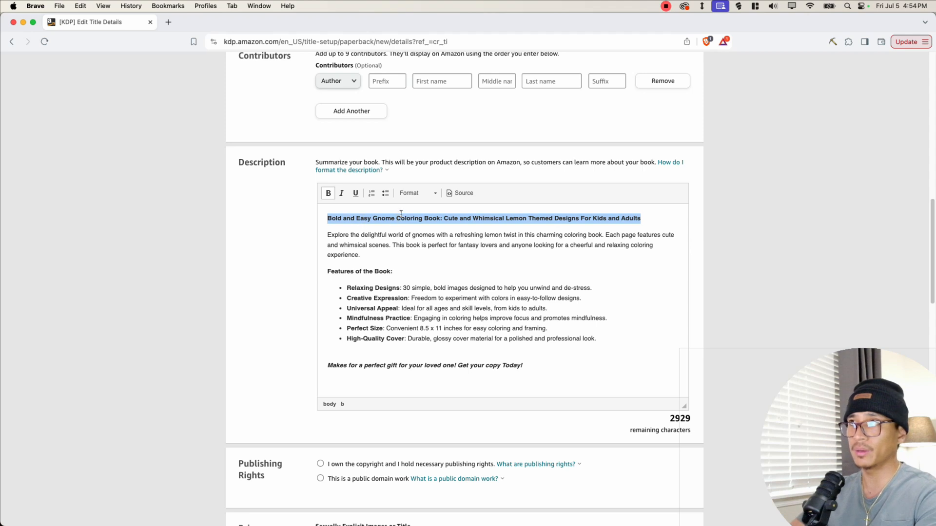
click(416, 193)
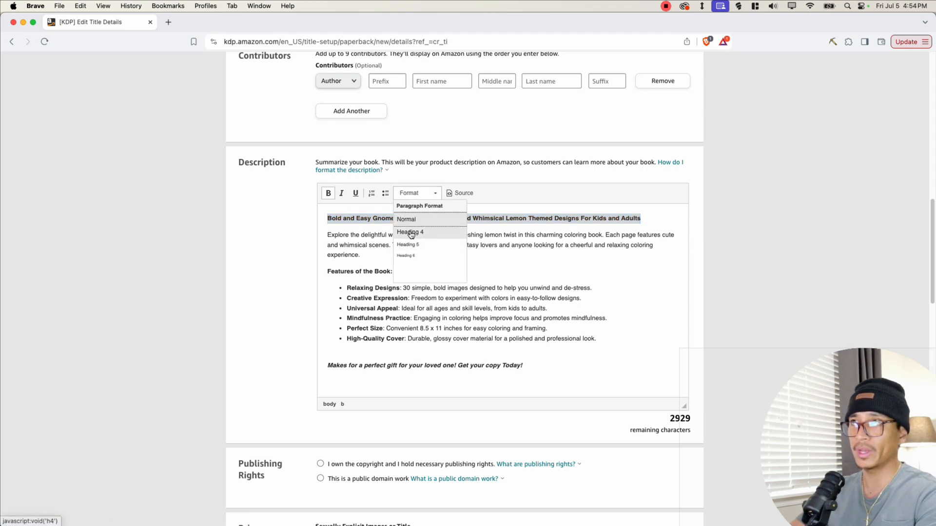
click(366, 242)
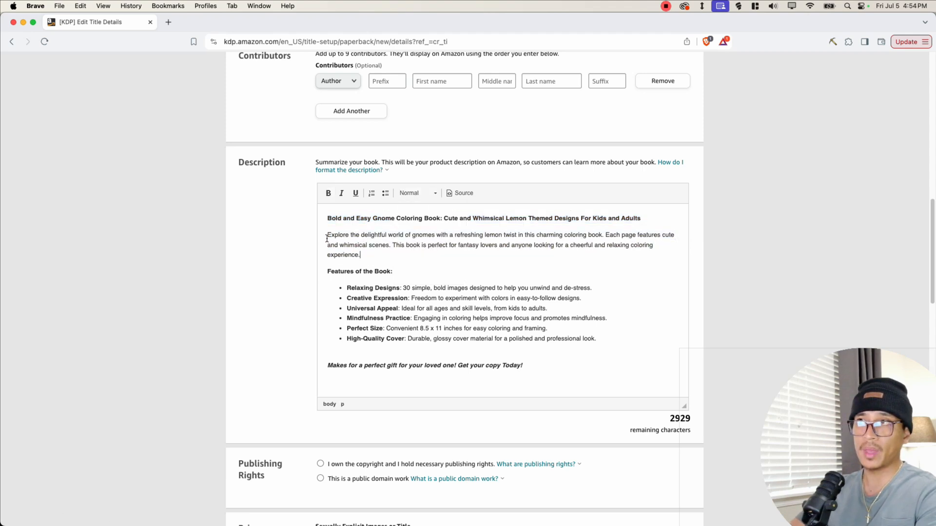
- Review the description's intro paragraph, feature bullet lines and closing line by highlighting them
drag(327, 235, 363, 255)
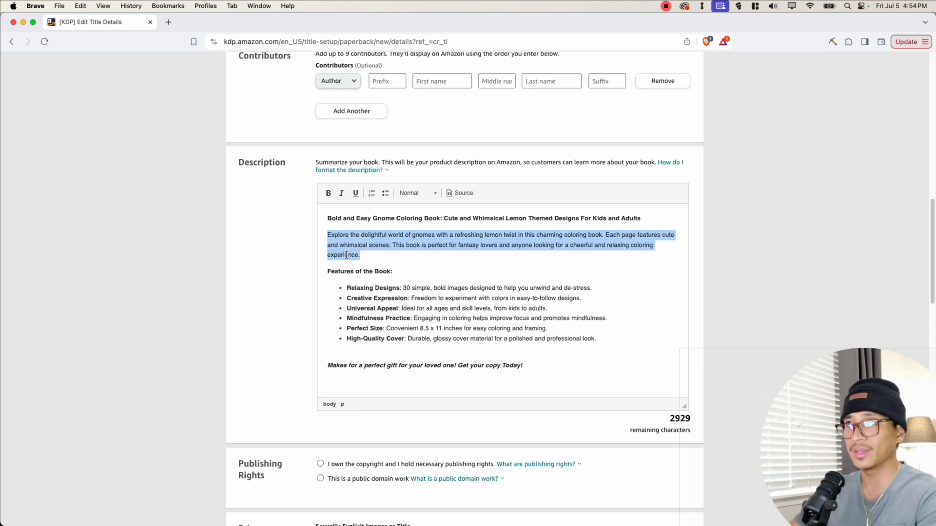
click(346, 254)
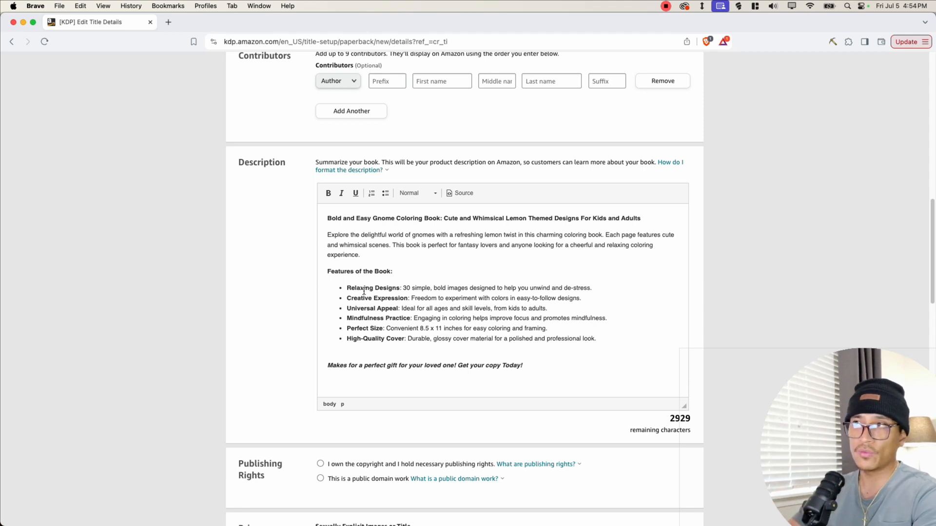
drag(403, 288, 568, 288)
click(567, 288)
drag(347, 288, 566, 299)
click(561, 298)
drag(346, 308, 403, 309)
click(402, 310)
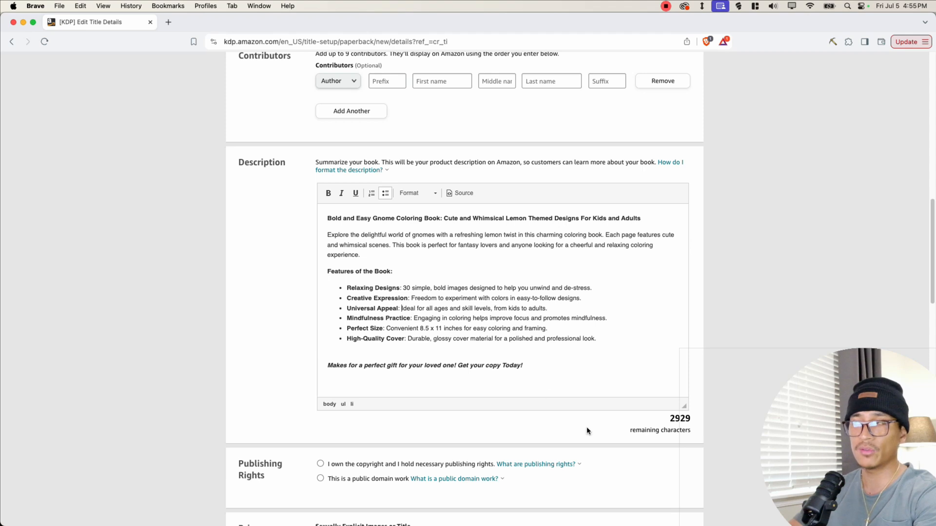
drag(346, 323, 564, 322)
click(395, 321)
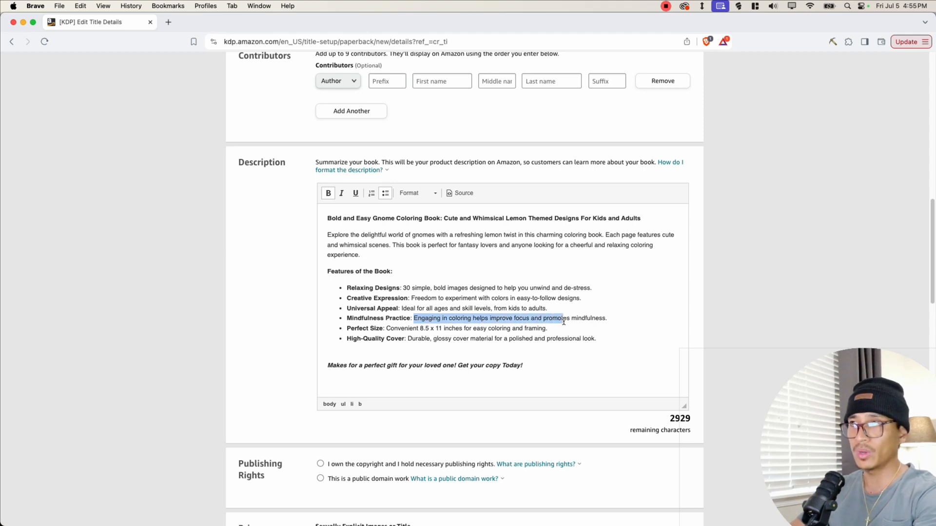
click(564, 322)
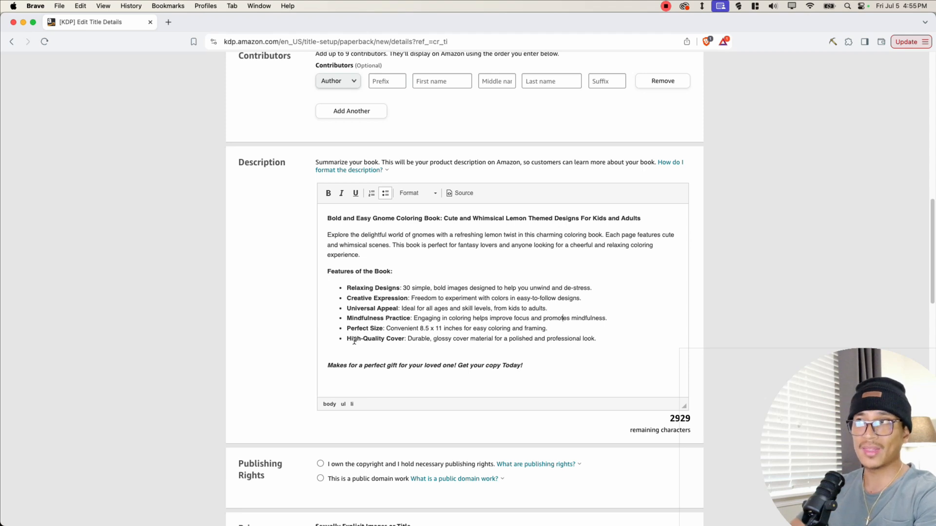
drag(348, 340, 404, 339)
click(397, 340)
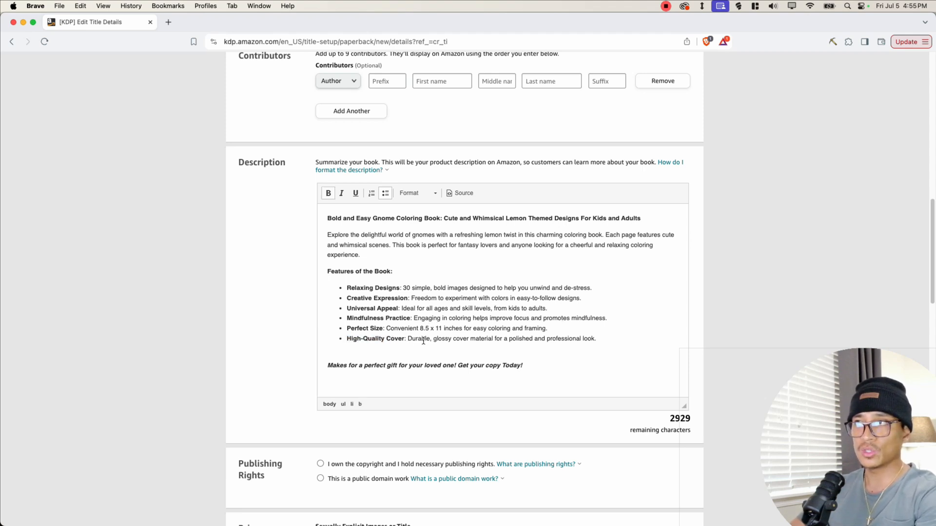
drag(432, 339, 597, 337)
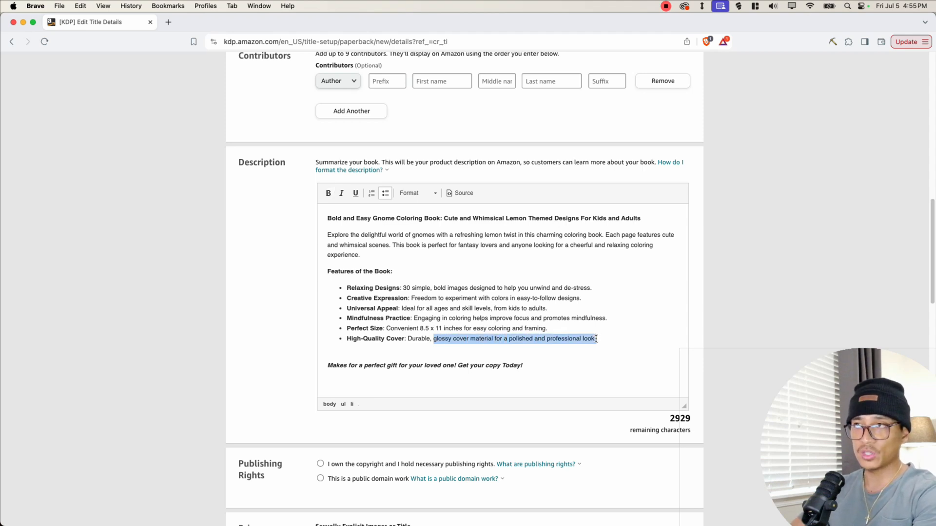
click(596, 338)
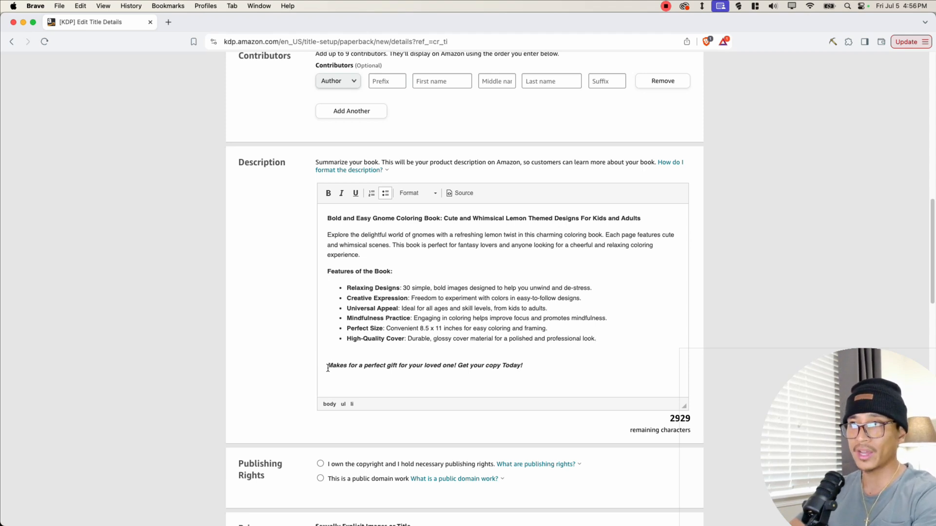
drag(331, 367, 343, 193)
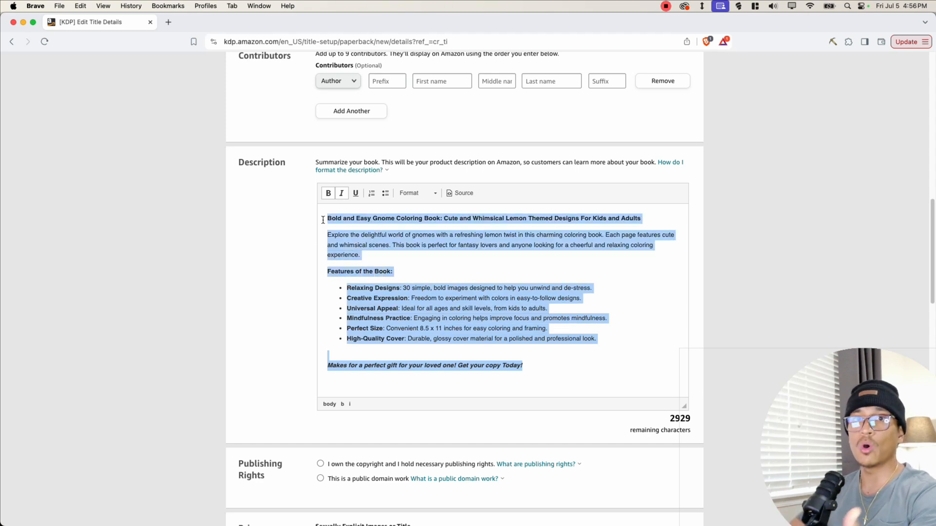
click(404, 274)
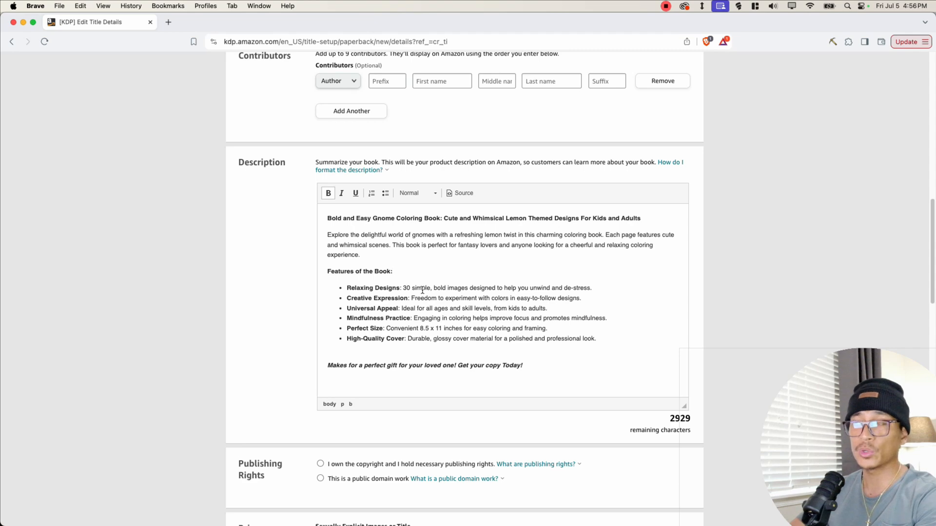
- Declare that you own the copyright and answer No to the sexually explicit images or title question
scroll(261, 245, down, 5)
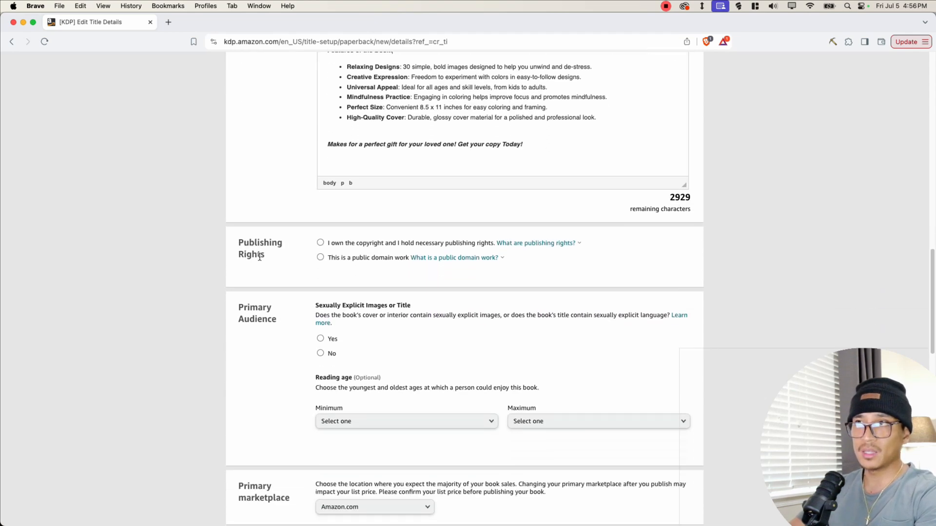
click(320, 243)
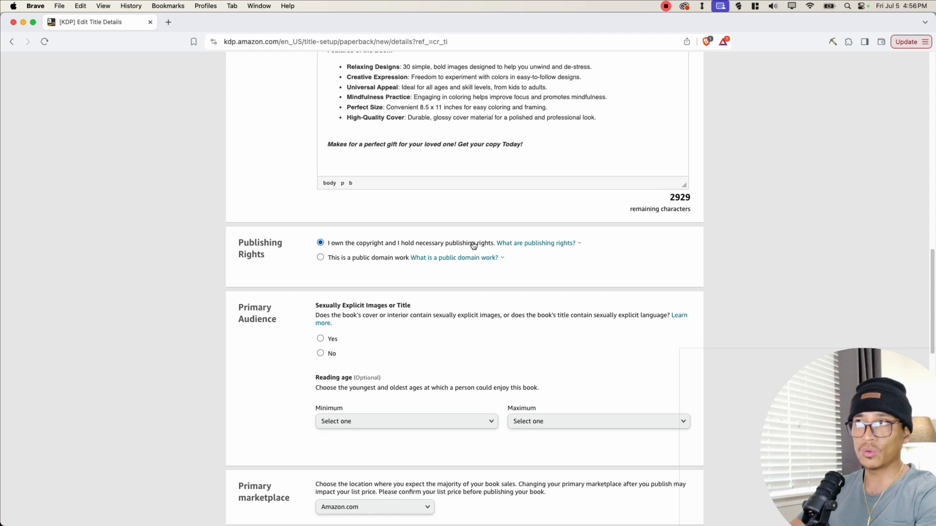
scroll(341, 238, down, 1)
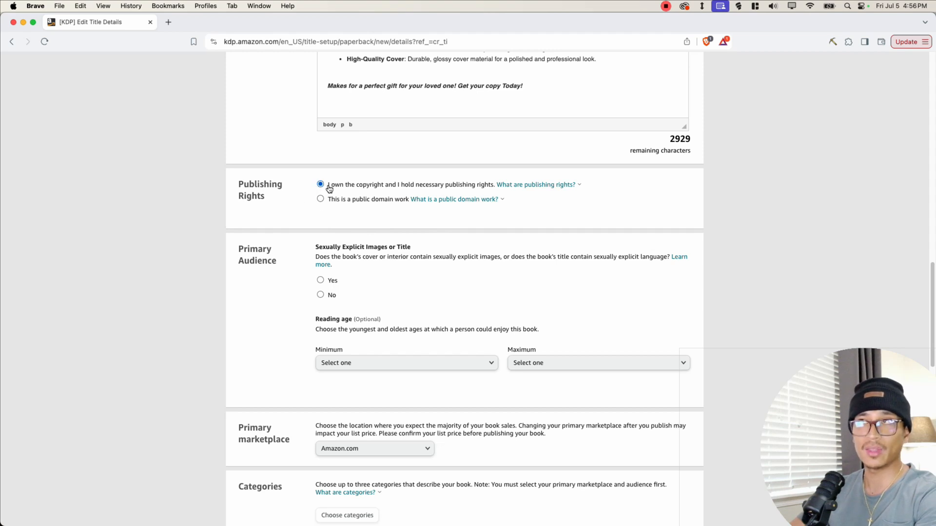
scroll(251, 213, down, 2)
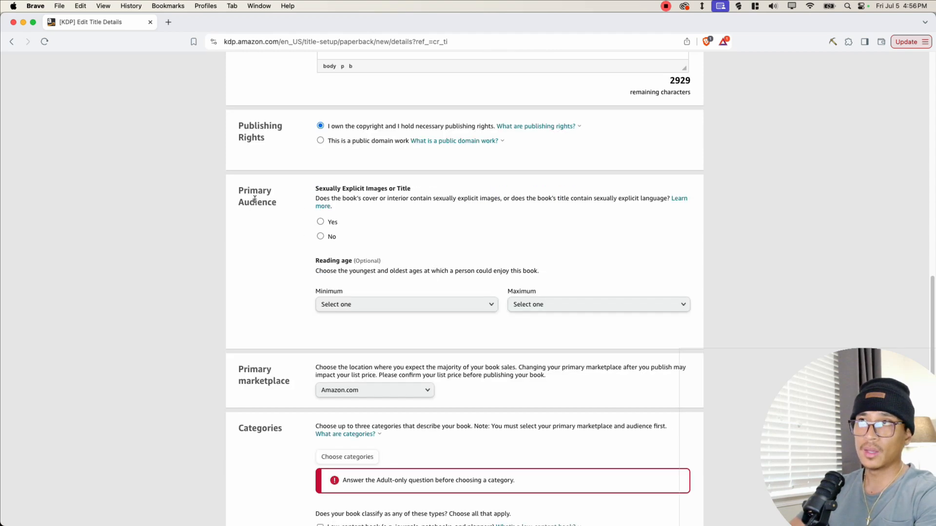
drag(314, 188, 411, 187)
click(327, 242)
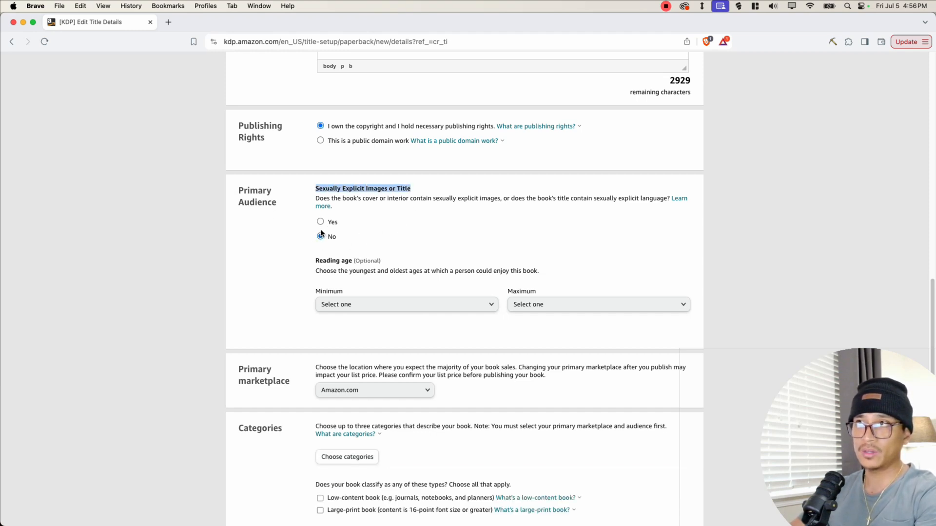
- Leave the reading age unset and keep Amazon.com as the primary marketplace
scroll(300, 243, down, 3)
click(305, 167)
drag(314, 147, 436, 155)
click(436, 156)
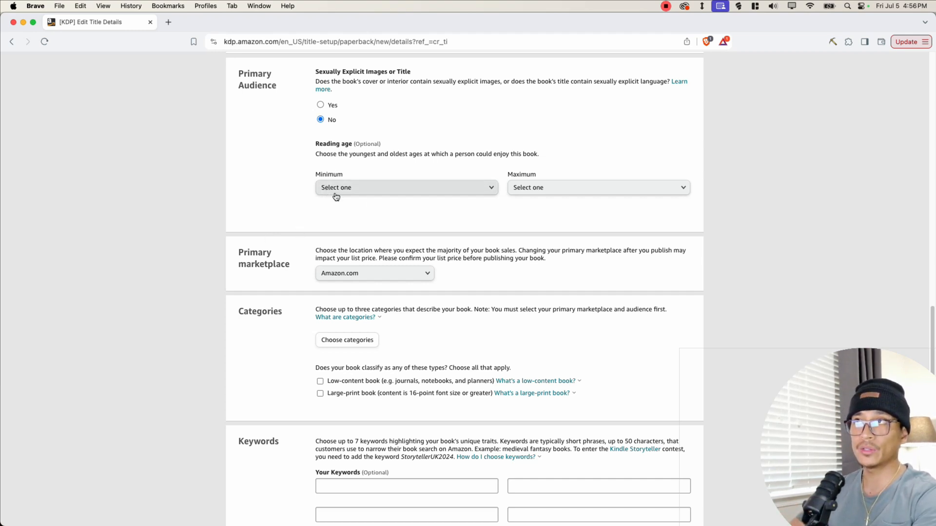
scroll(456, 244, down, 2)
scroll(453, 238, down, 1)
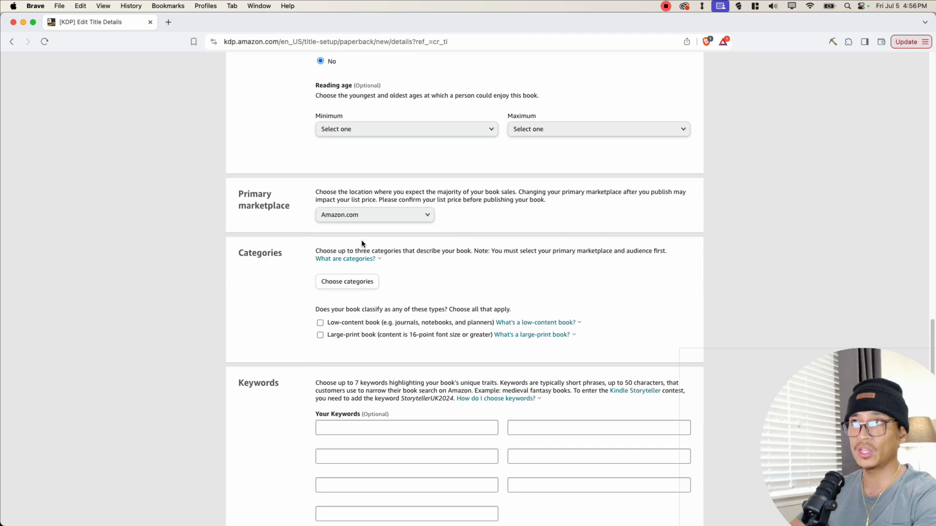
click(341, 215)
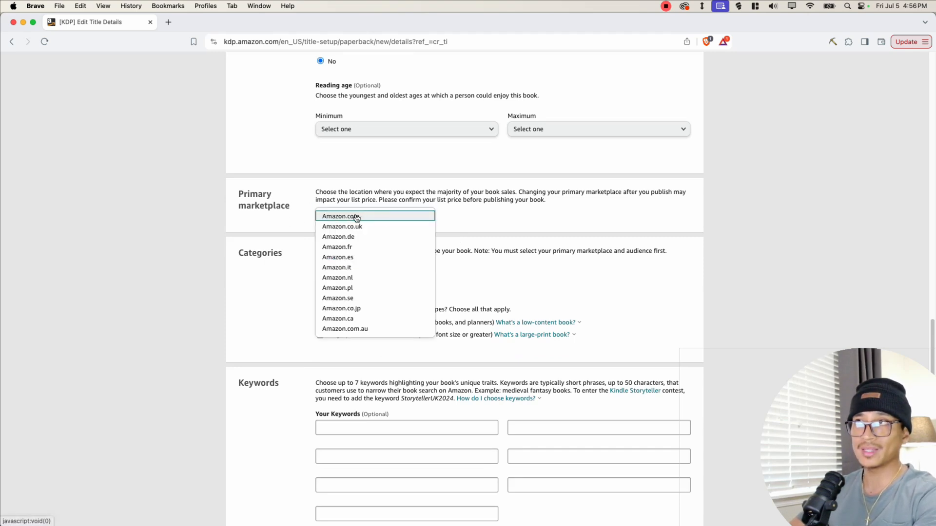
click(328, 219)
scroll(297, 229, down, 3)
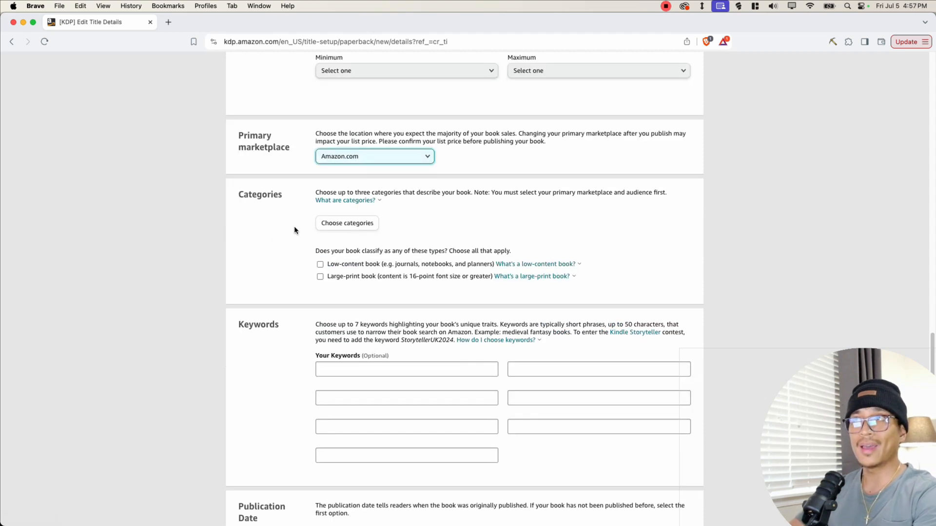
- Add the category Children's Books › Activities, Crafts & Games › Activity Books › Coloring Books › Fiction
click(345, 223)
click(271, 283)
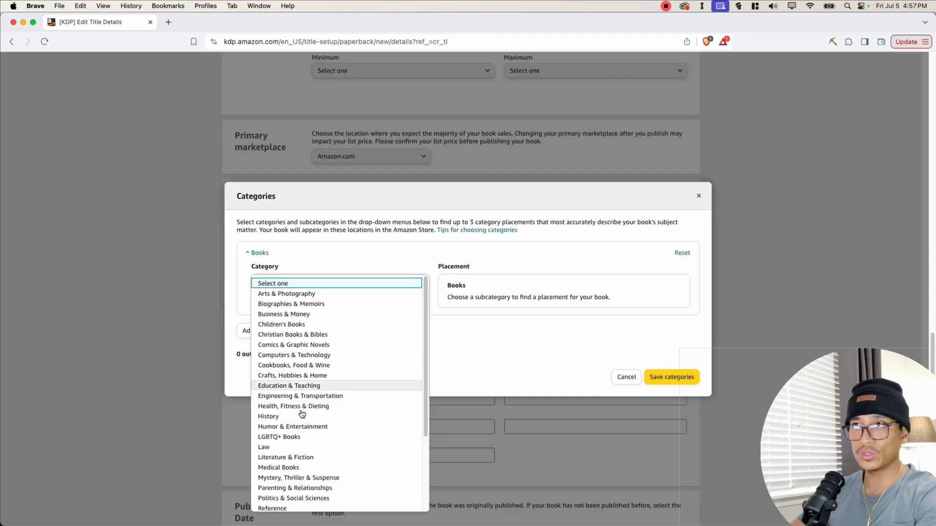
click(323, 327)
click(426, 319)
click(312, 105)
click(320, 345)
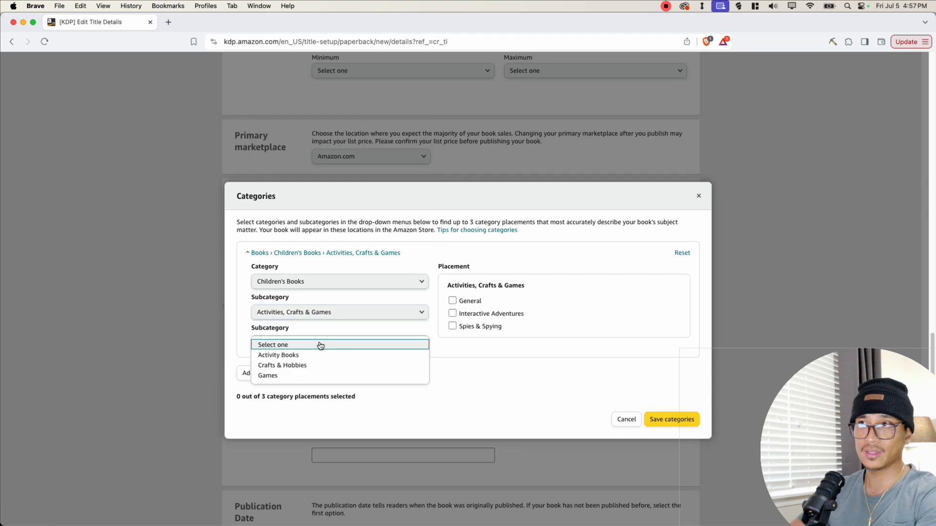
click(311, 355)
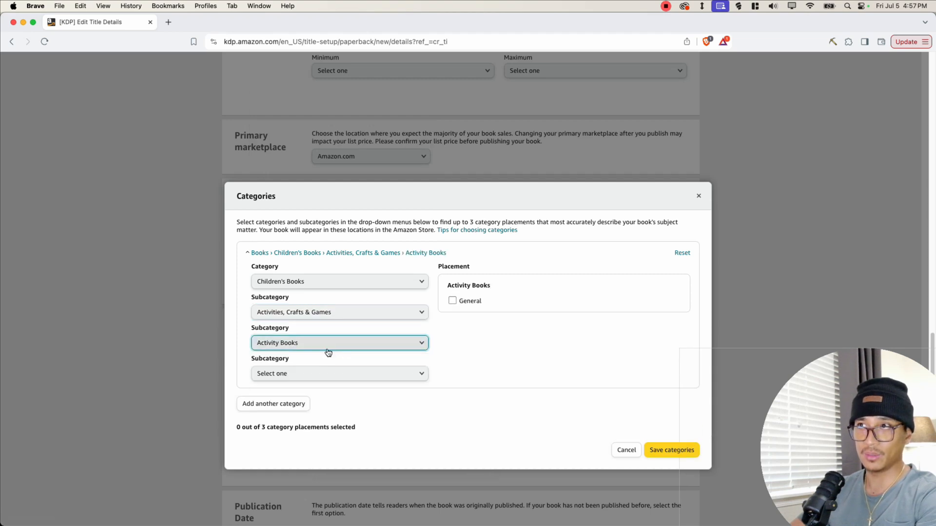
click(349, 375)
click(314, 385)
click(452, 313)
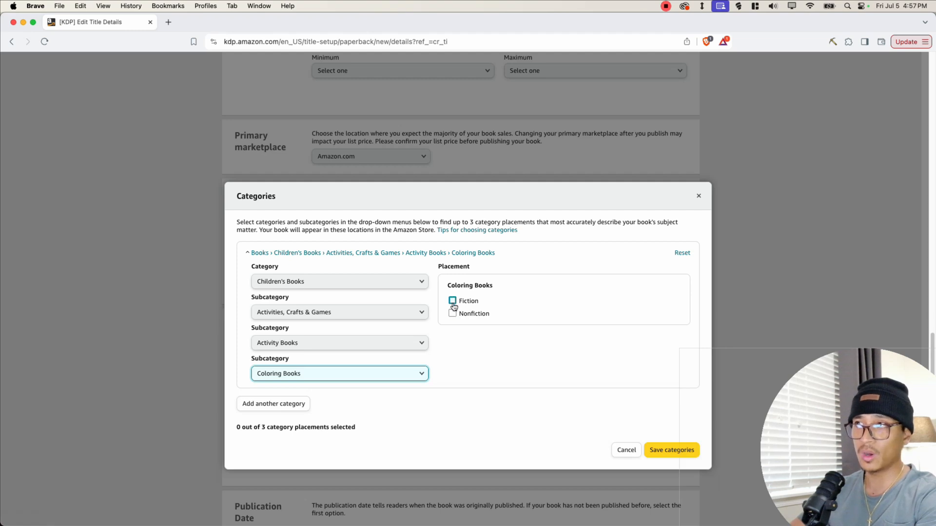
click(452, 301)
- Add a second category: Crafts, Hobbies & Home › Coloring Books for Grown-Ups › General
click(273, 403)
click(307, 306)
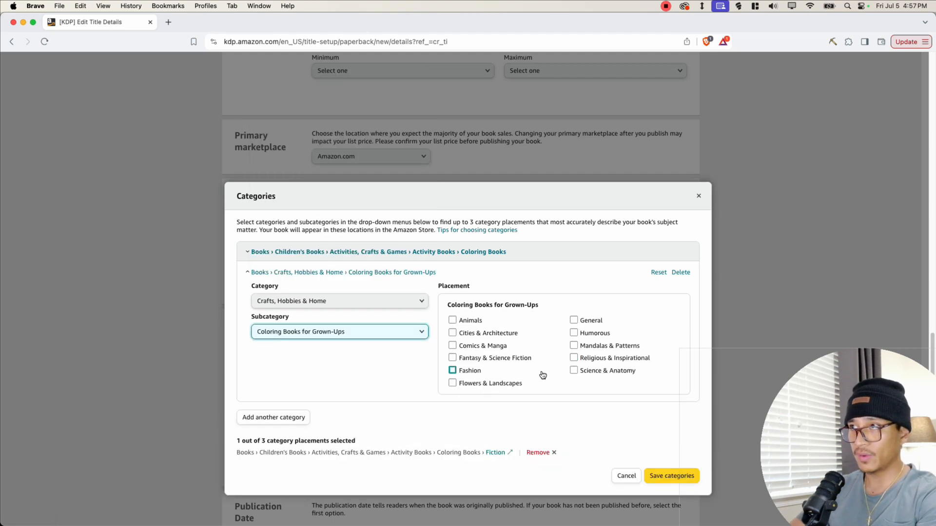
click(574, 320)
- Add a third category, Crafts, Hobbies & Home › Coloring Books for Grown-Ups › Fantasy & Science Fiction, and save the categories
click(274, 417)
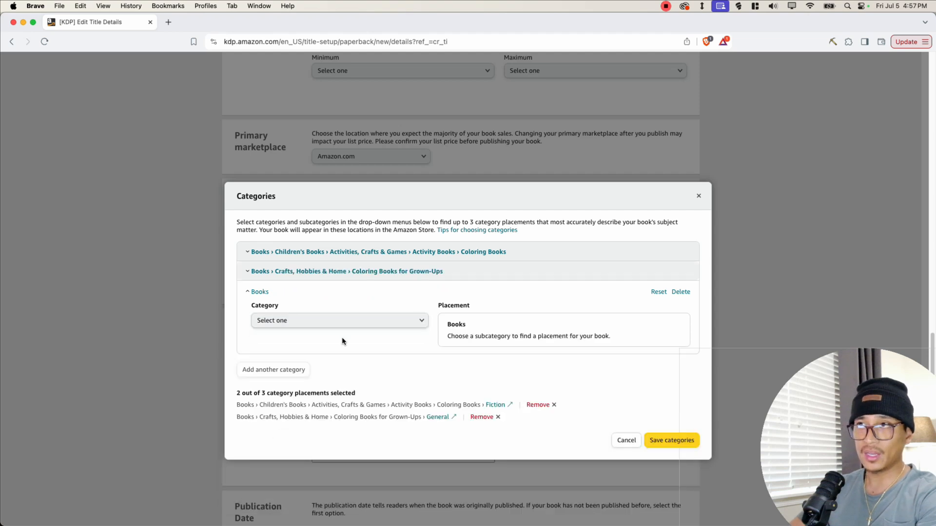
click(397, 320)
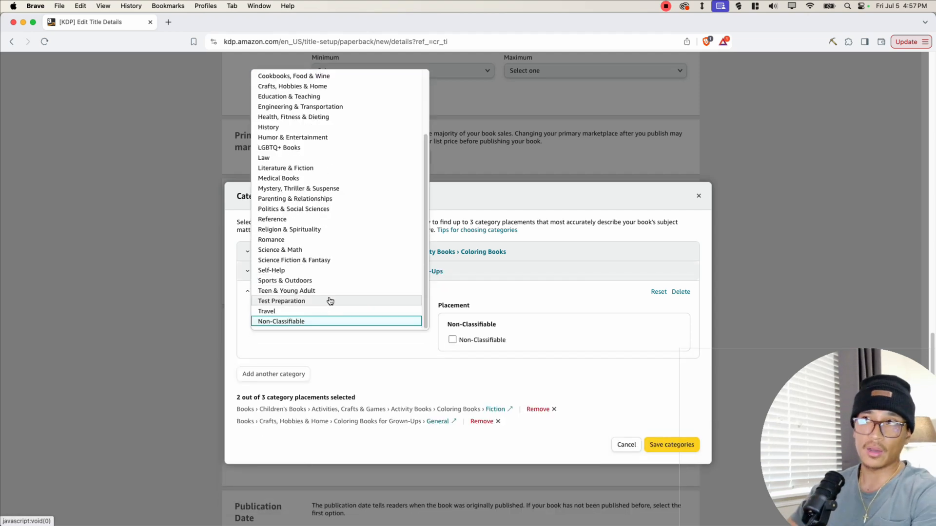
scroll(330, 300, up, 3)
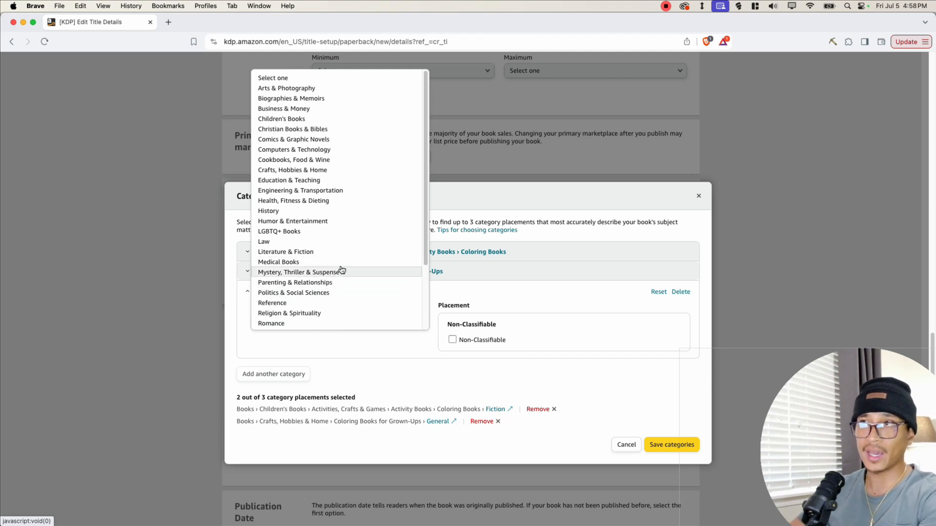
scroll(311, 234, up, 3)
click(275, 172)
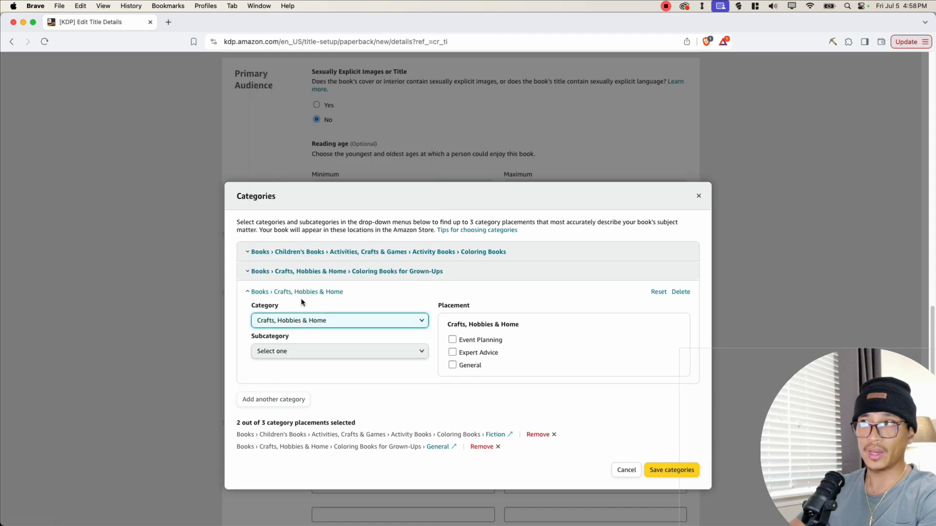
click(346, 352)
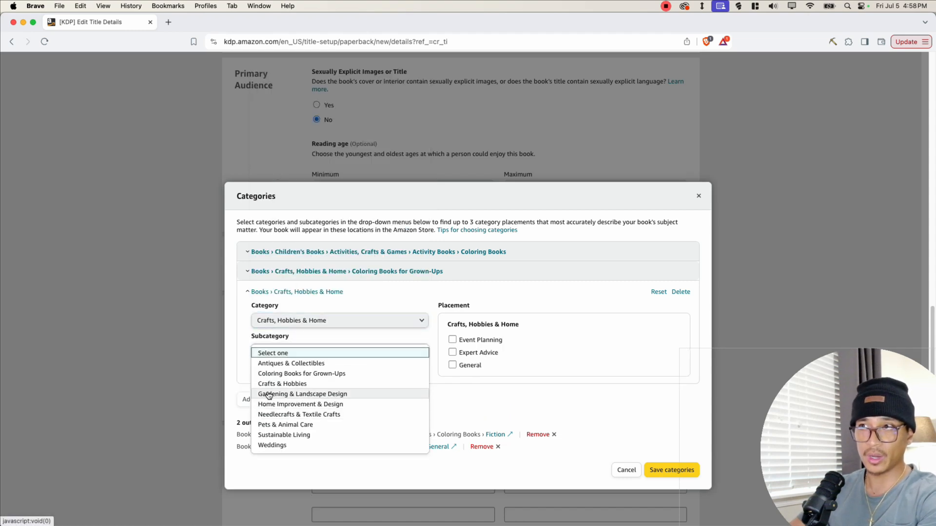
click(295, 373)
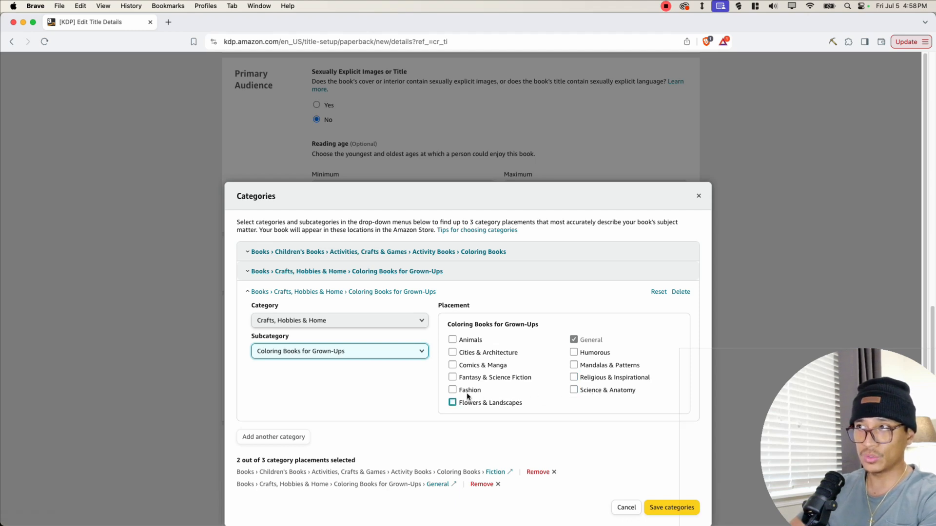
click(477, 378)
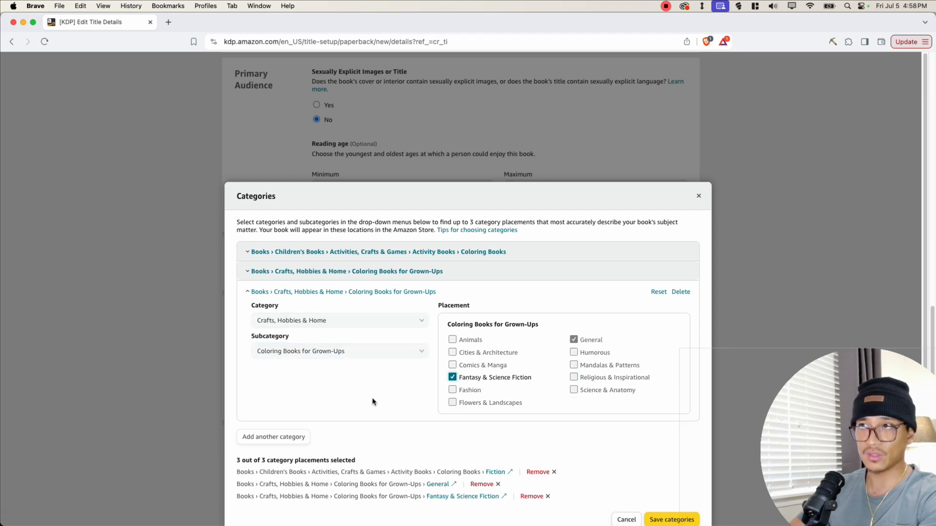
click(668, 507)
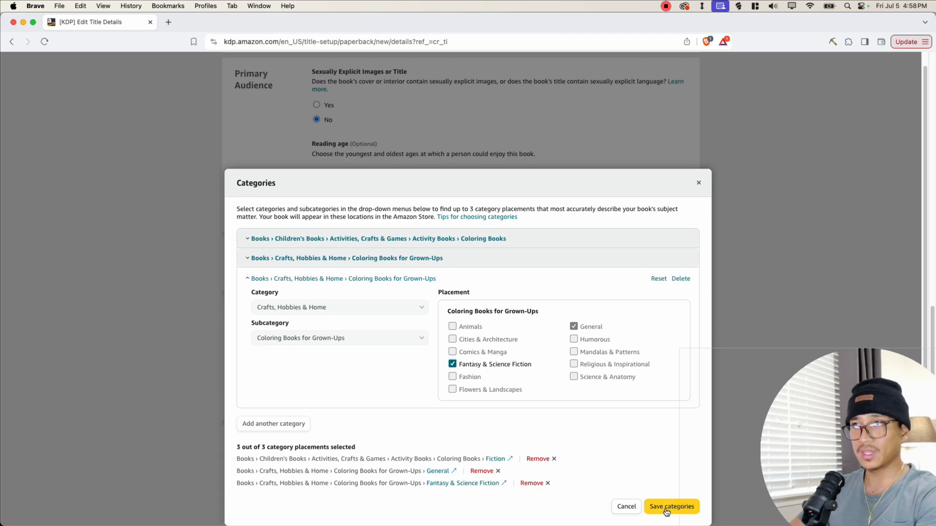
- Mark the book as a large-print book while leaving the low-content option unchecked
scroll(294, 203, down, 2)
drag(301, 190, 516, 188)
drag(332, 203, 414, 203)
click(341, 214)
drag(339, 203, 410, 201)
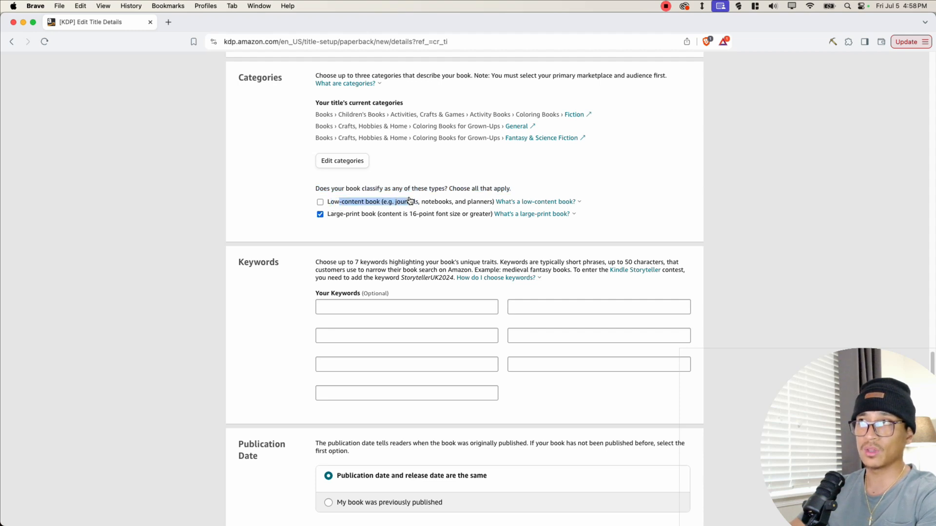
click(396, 225)
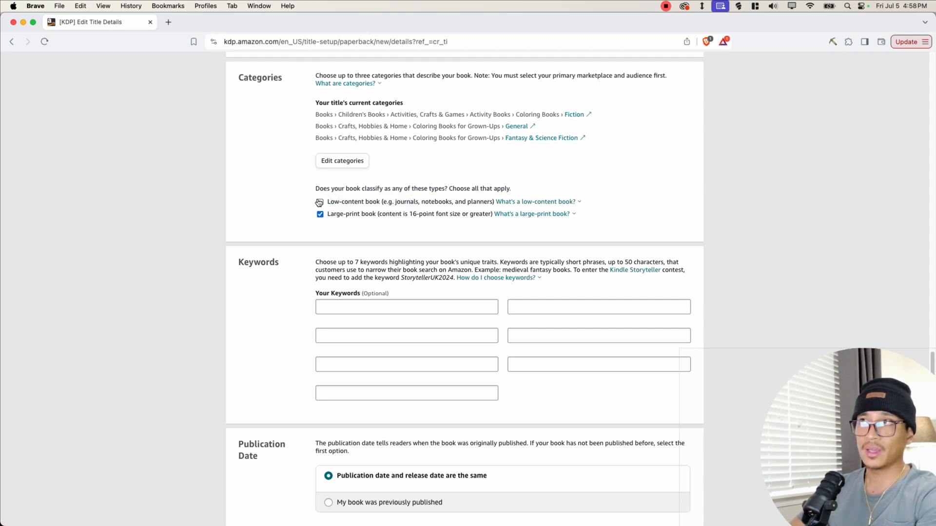
click(497, 201)
drag(334, 215, 455, 224)
click(316, 214)
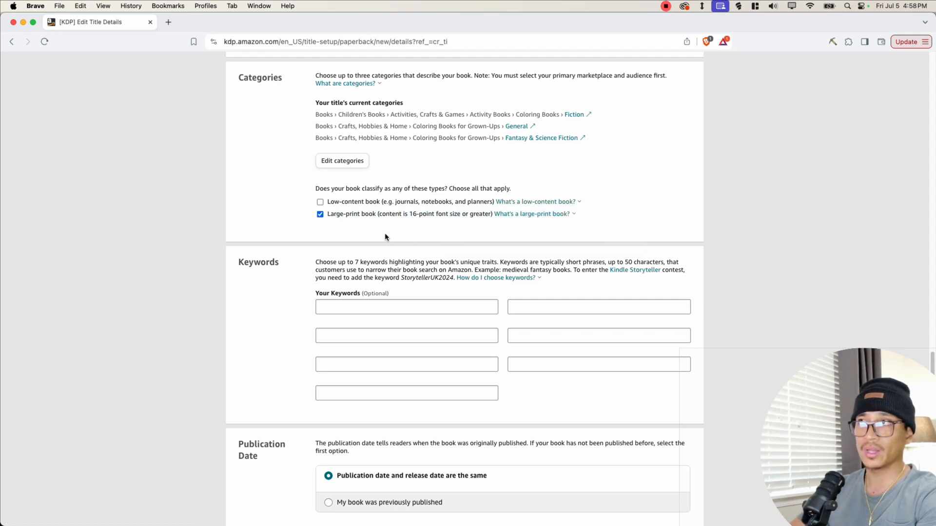
- Enter "him her mom dad brother sister mother father" in the first keyword box
scroll(390, 234, down, 5)
click(327, 192)
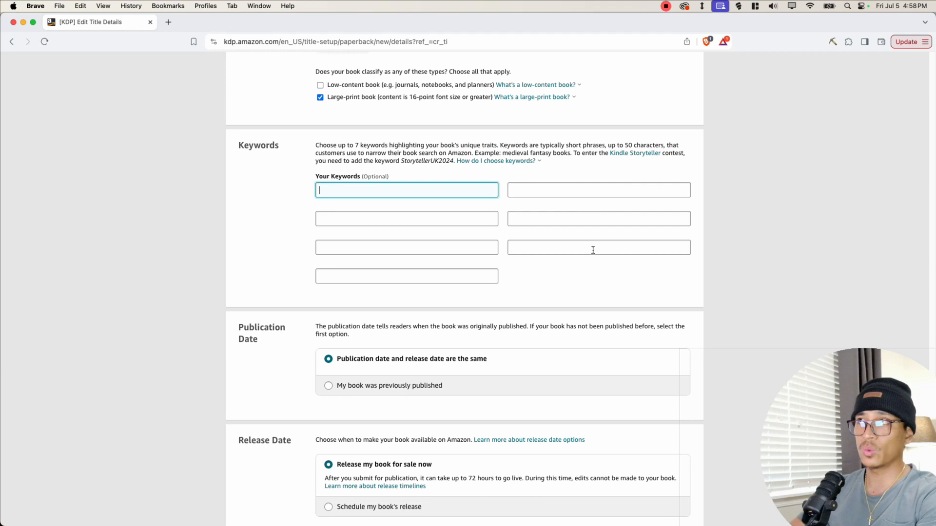
click(456, 280)
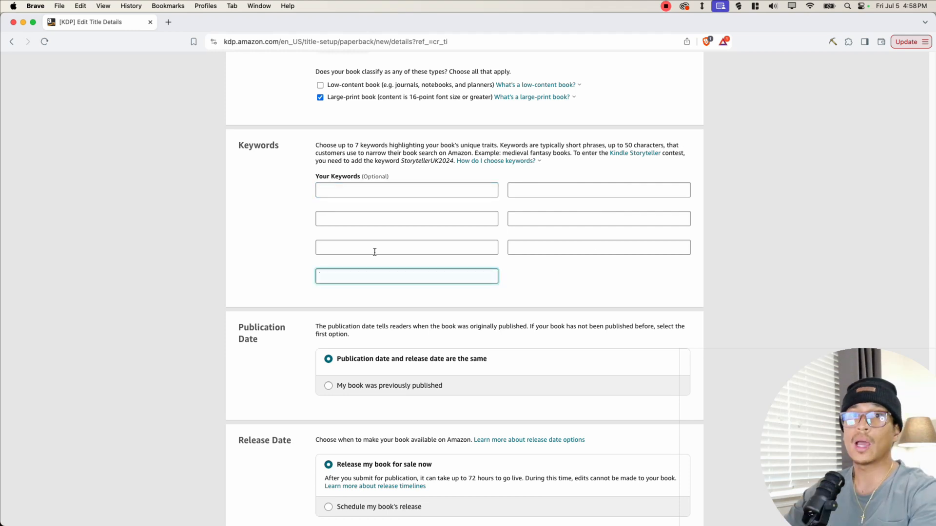
click(335, 192)
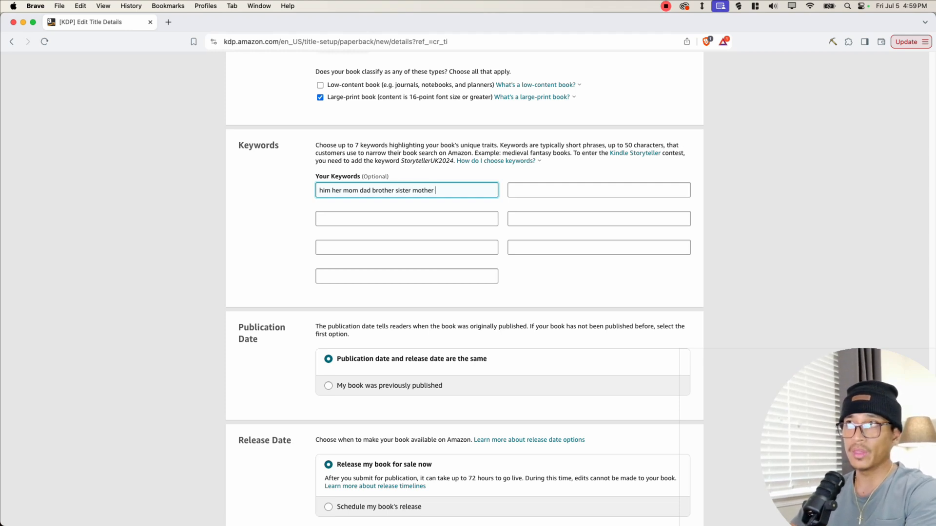
- Enter "friends coworker birthday bday christmas" in the second keyword box
click(529, 192)
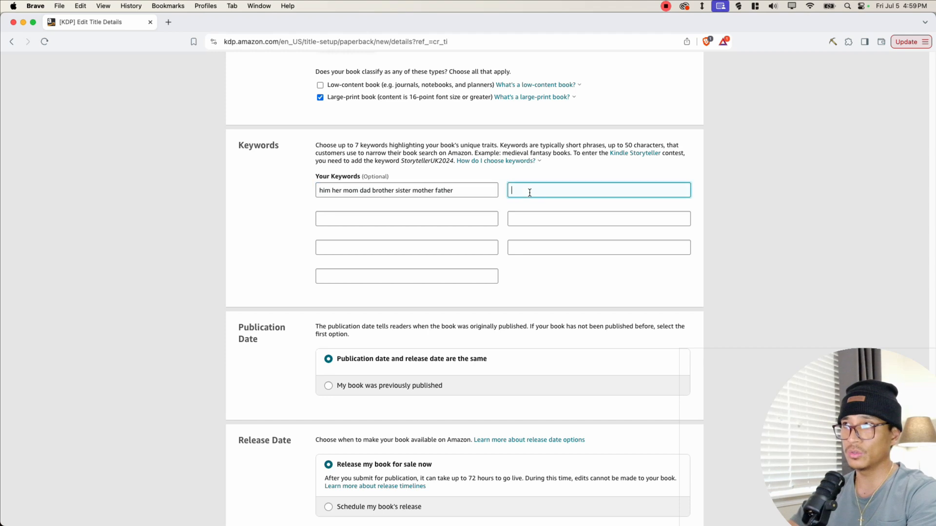
text(friends coworker)
drag(511, 190, 568, 190)
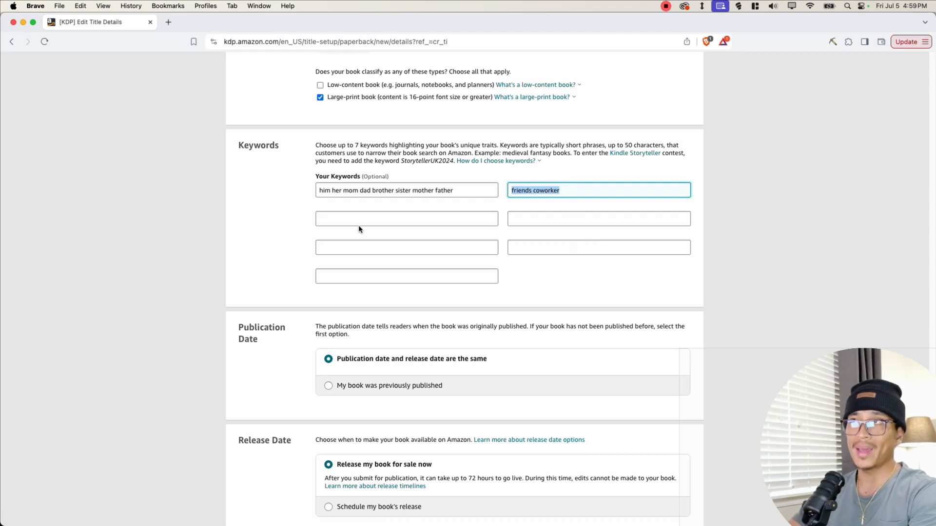
drag(320, 194, 426, 190)
click(427, 189)
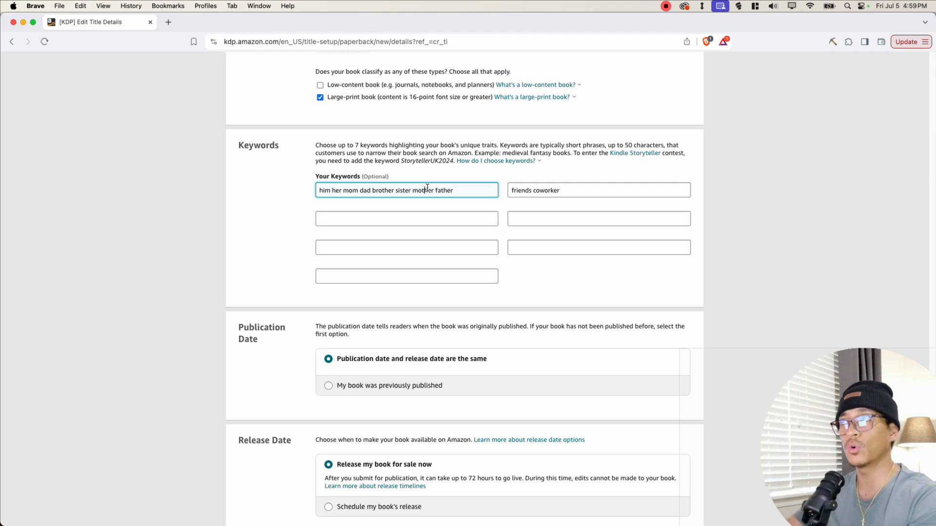
triple_click(425, 194)
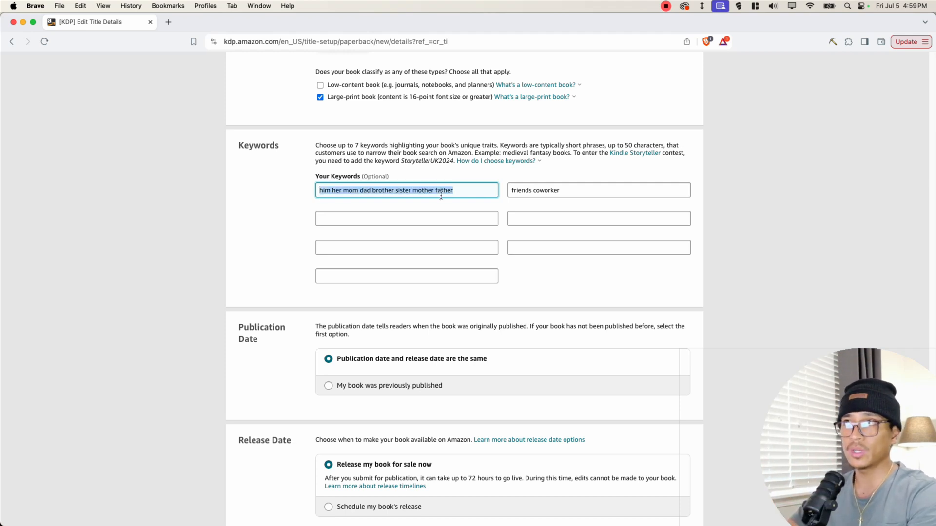
click(589, 191)
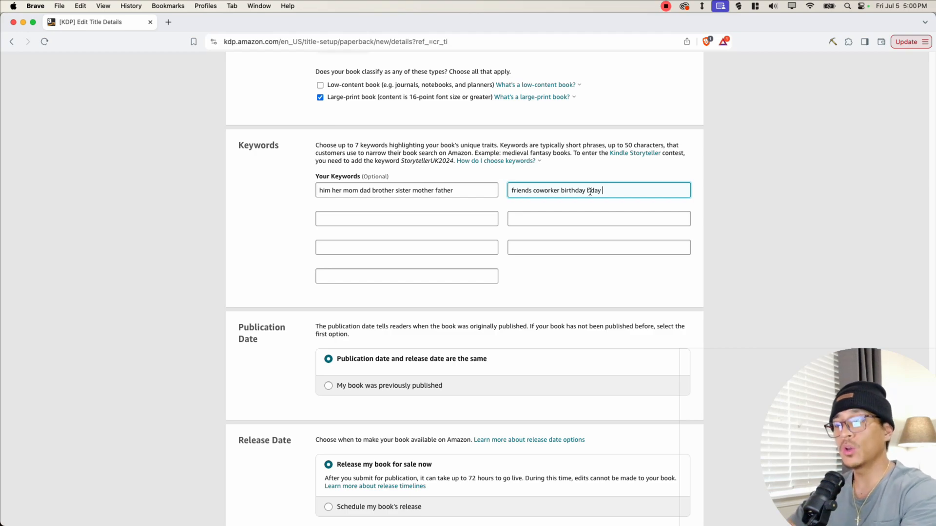
- Switch to the gnome keyword spreadsheet and select the keyword list A2:A71 for copying
key(ctrl+Up)
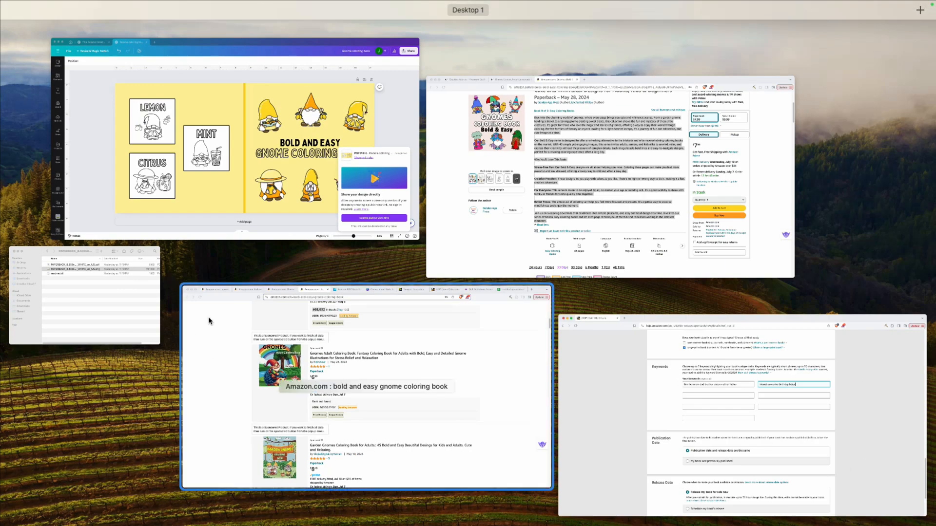
click(459, 381)
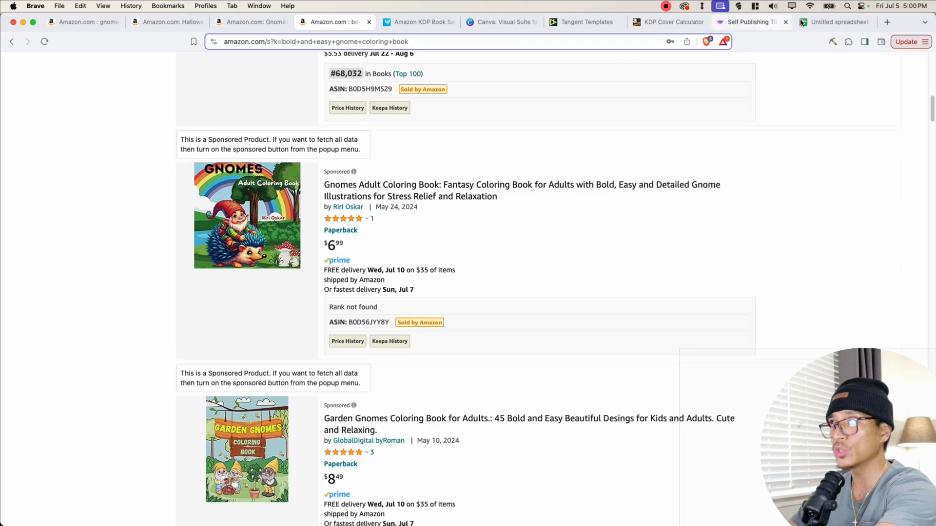
click(833, 22)
drag(115, 169, 139, 272)
click(135, 299)
scroll(135, 299, down, 15)
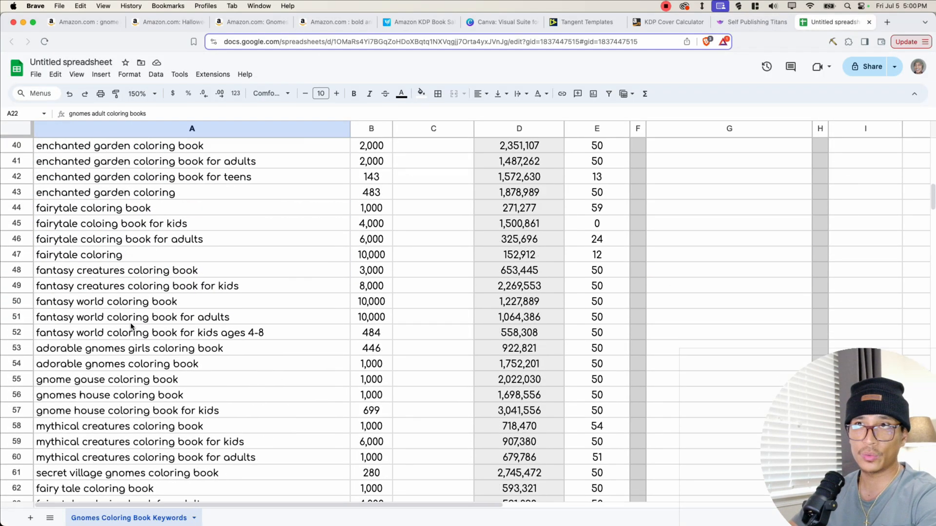
scroll(130, 327, up, 2)
scroll(134, 331, up, 4)
scroll(136, 341, down, 6)
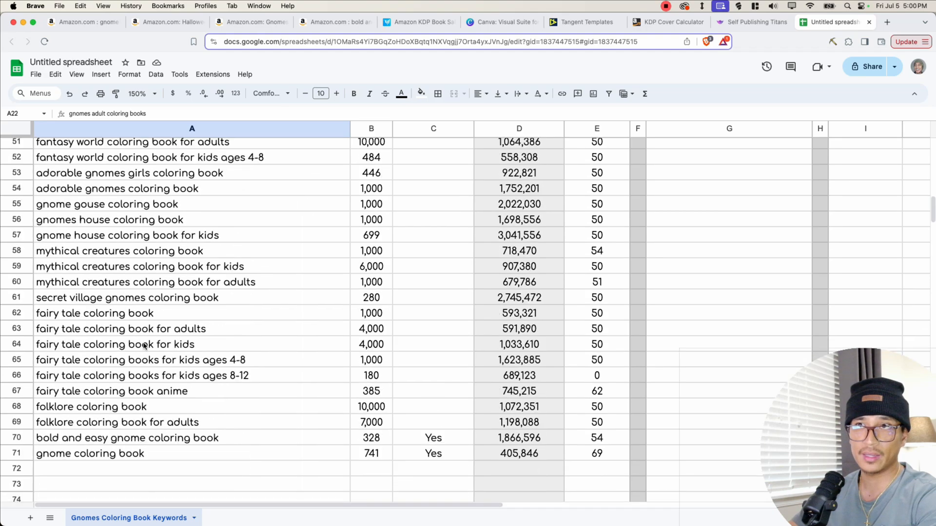
click(122, 368)
drag(122, 370, 110, 171)
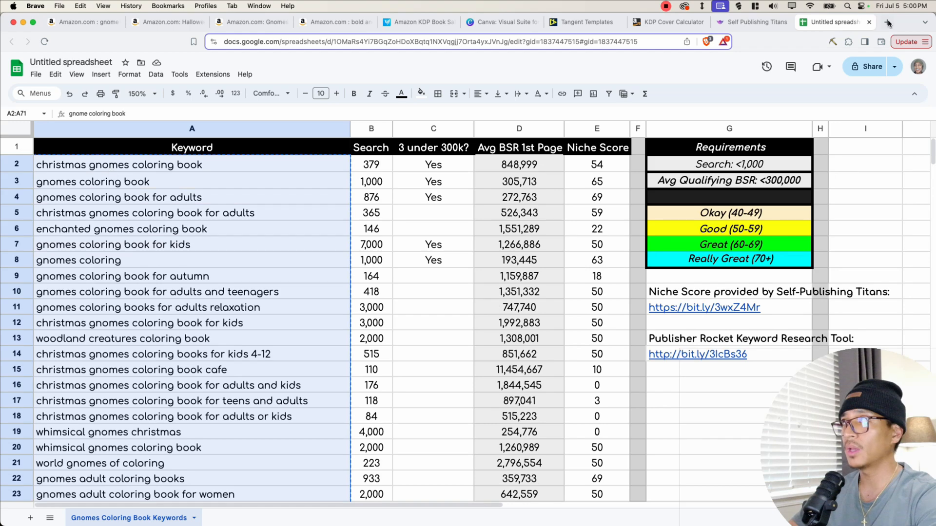
- Open the remove-duplicate-words tool in a new tab, paste the keywords, and select its deduplicated word list in original order
click(887, 22)
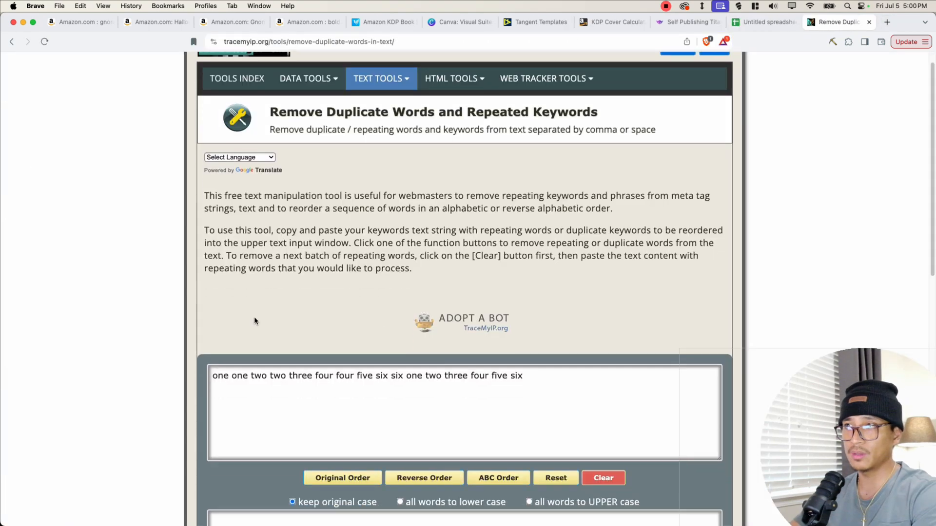
scroll(344, 257, down, 3)
click(336, 222)
key(super+a)
key(super+v)
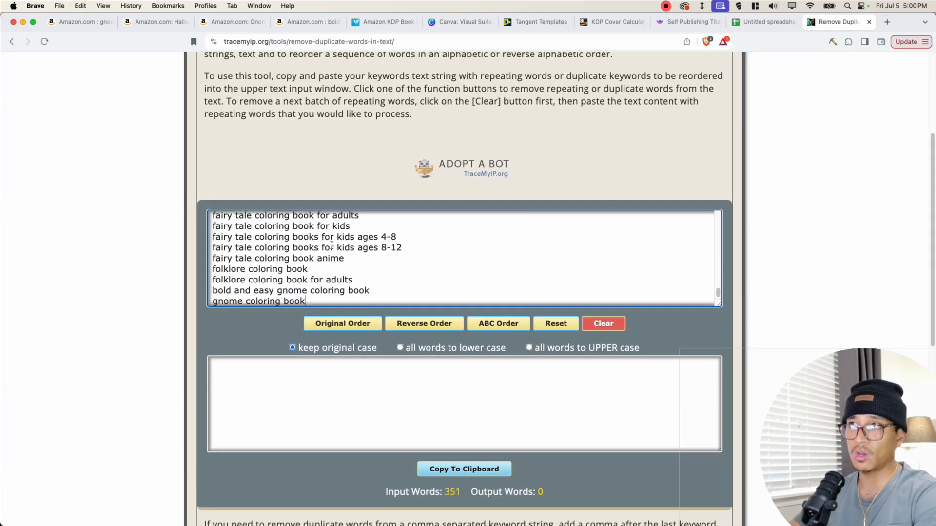
click(349, 329)
scroll(348, 329, down, 3)
drag(392, 344, 215, 310)
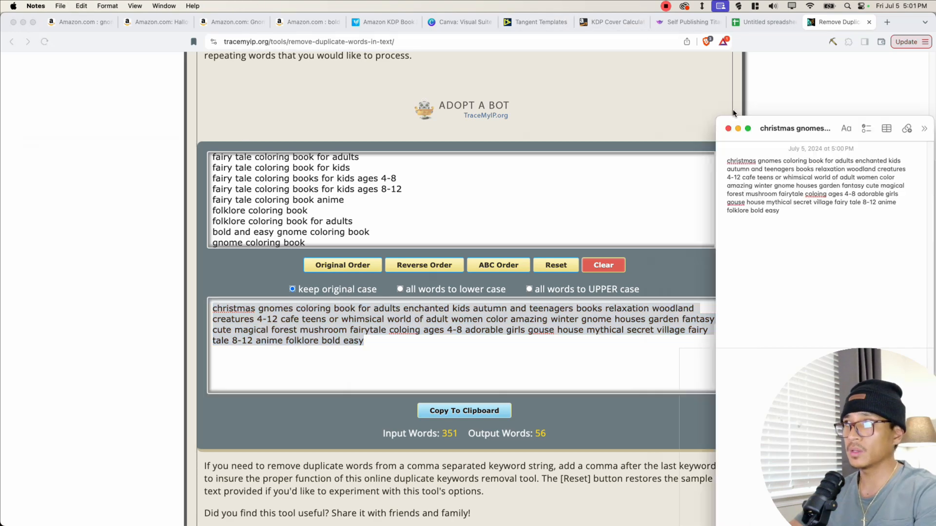
- Fill the third and fourth keyword boxes with "enchanted autumn teenagers relaxation woodland" and "creatures cafe teens women men color amazing"
drag(733, 112, 781, 114)
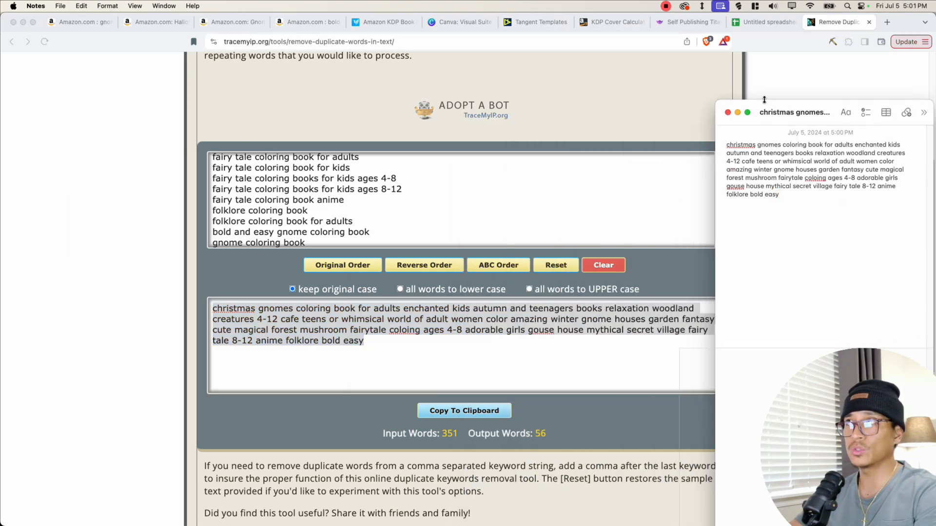
text(enchanted autumn teenagers relaxation woodland)
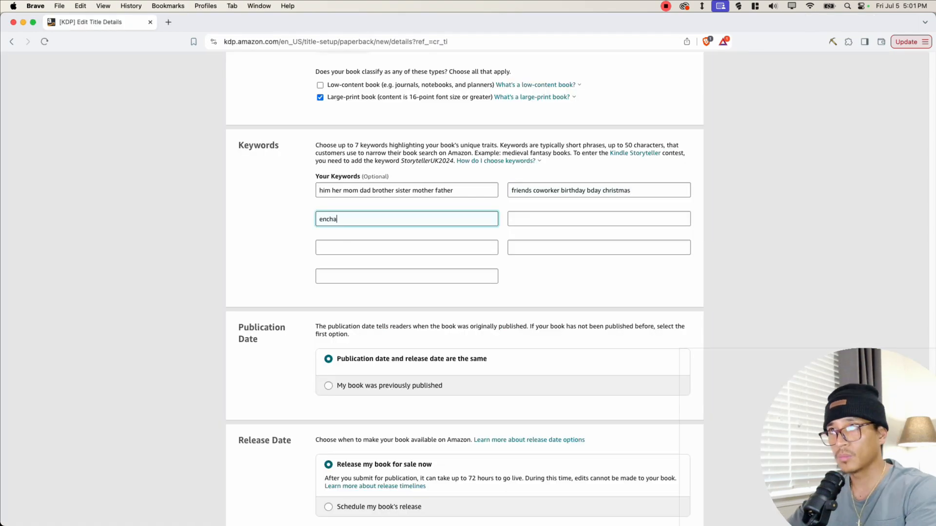
key(Tab)
text(creatures cafe teens women men color amazing)
key(Tab)
- Fill the fifth and sixth keyword boxes with "fantasy garden magical fairytale girls boys" and "mythical folklore stress fun gift present"
text(fantasy garden magical fairytale girls boys)
key(Tab)
text(mythy)
text(cal folklore stress fun gift present)
key(Tab)
- Leave the seventh keyword box empty and save the paperback details, continuing to the content page
click(348, 202)
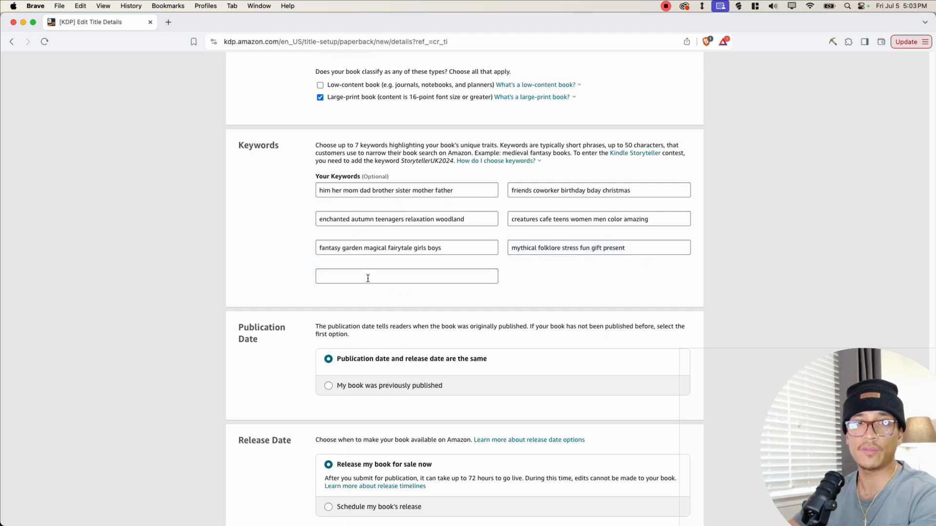
click(364, 282)
click(556, 270)
click(331, 191)
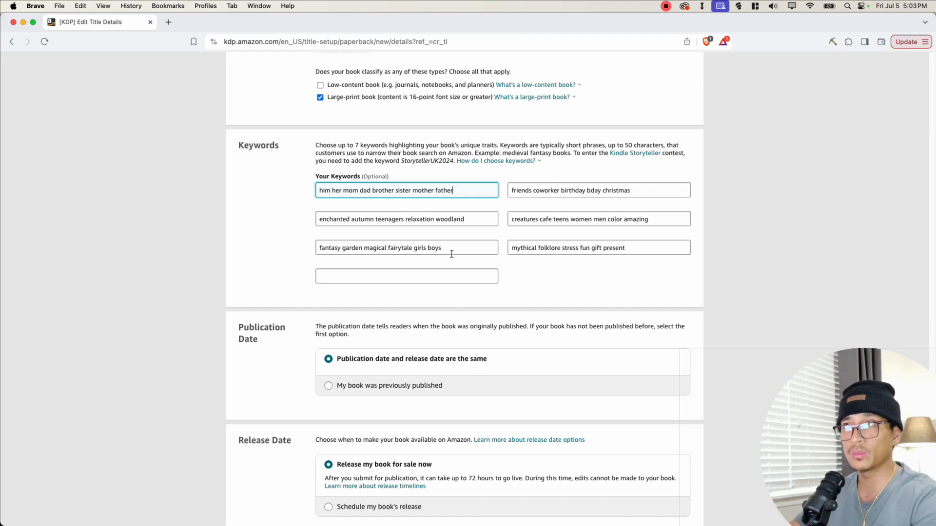
click(449, 273)
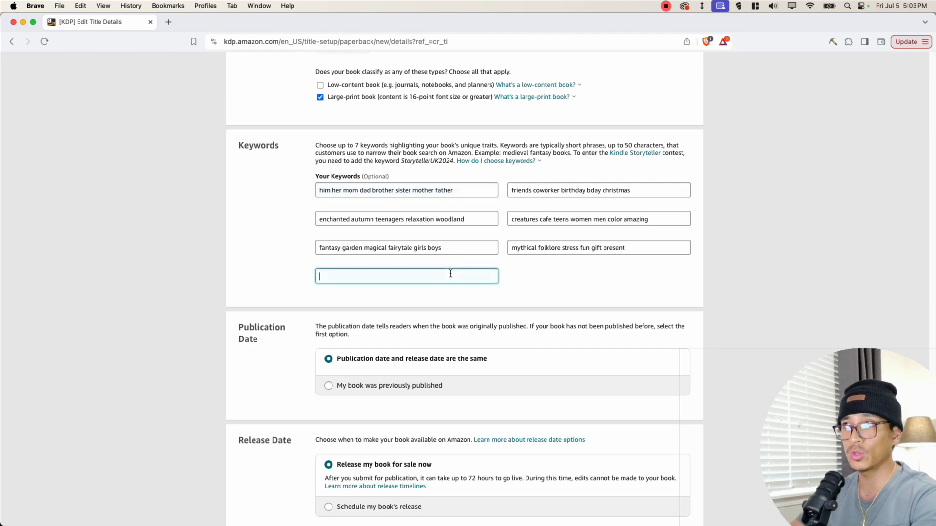
scroll(273, 211, down, 3)
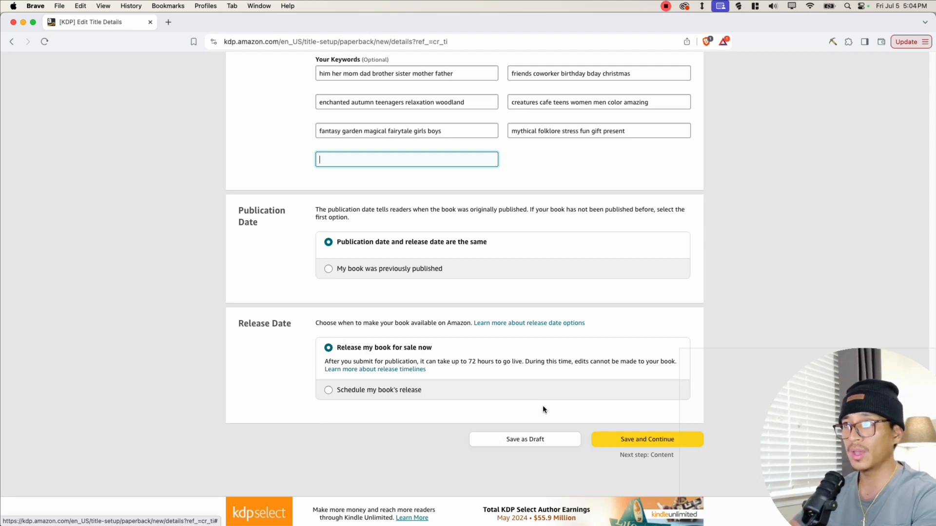
click(624, 439)
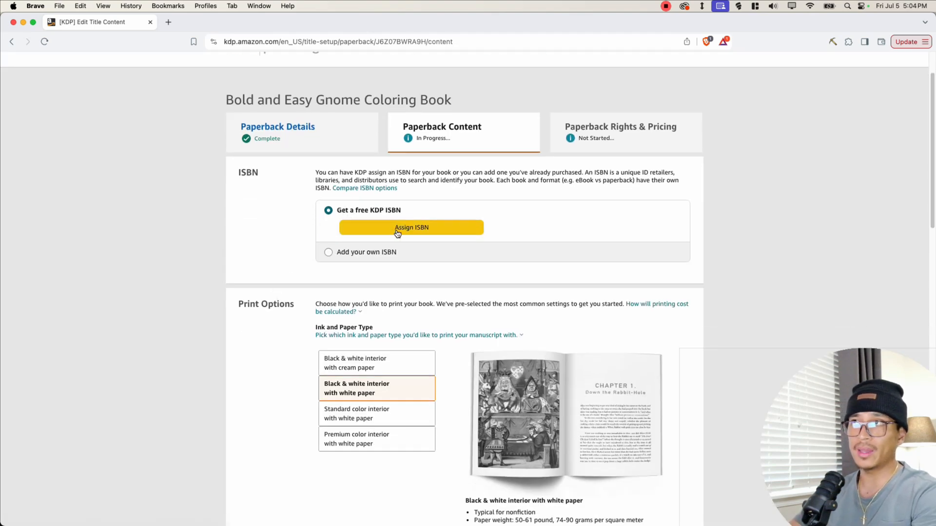
- Assign a free KDP ISBN to the book and confirm the assignment
click(420, 231)
click(751, 314)
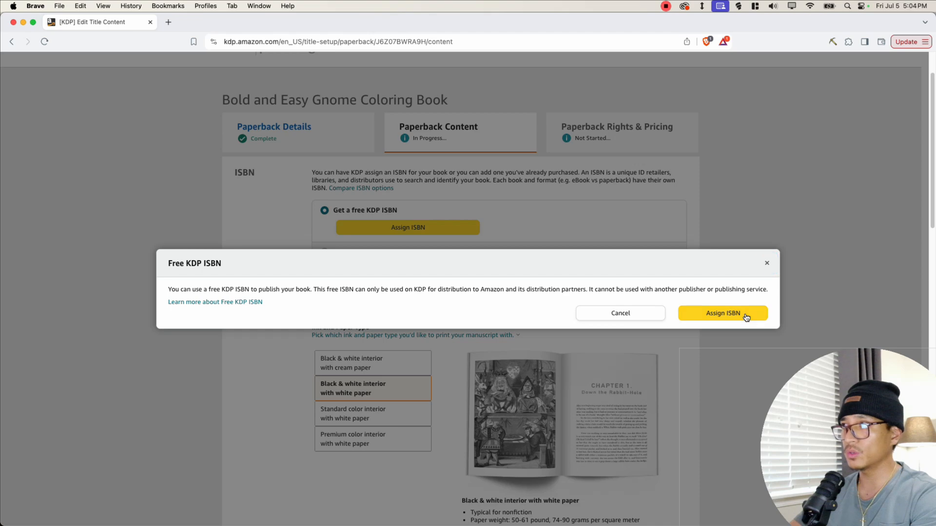
scroll(543, 261, down, 3)
drag(235, 151, 304, 152)
click(333, 238)
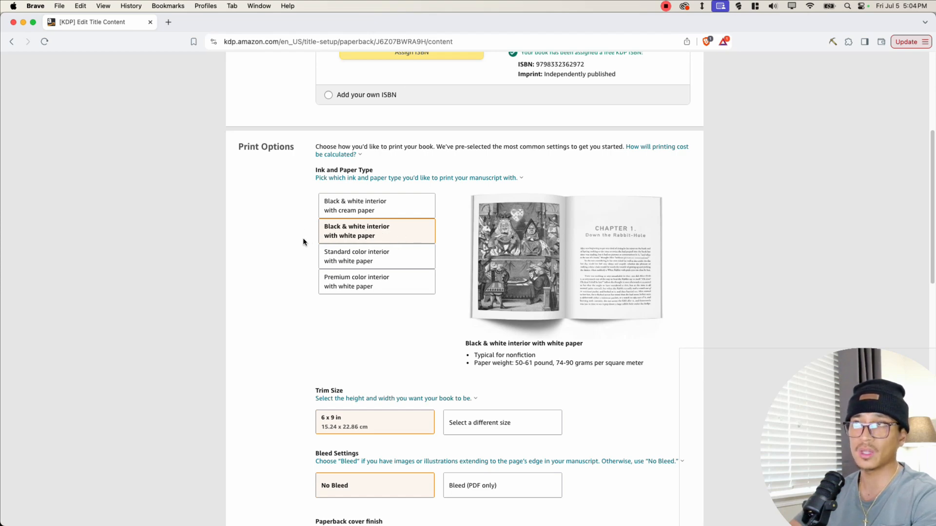
- Change the book's trim size to 8.5 x 8.5 in
scroll(396, 243, down, 5)
click(488, 195)
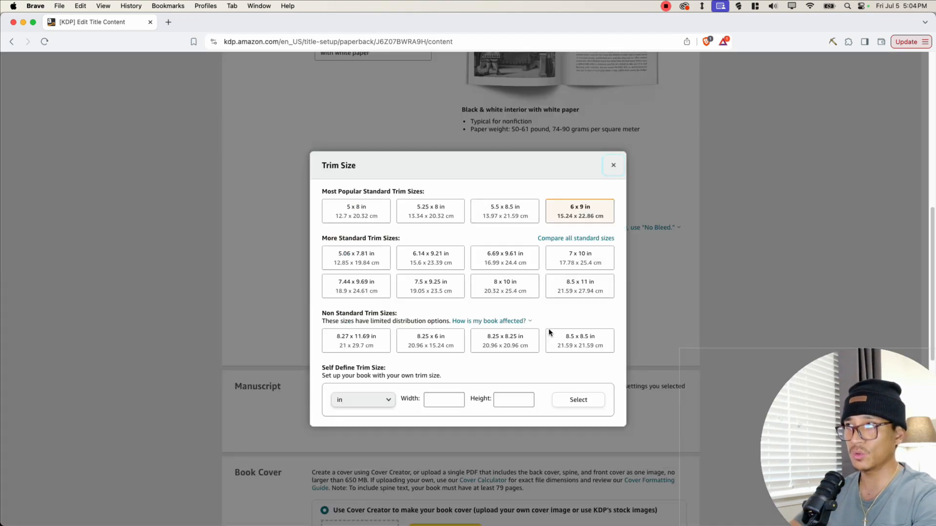
click(593, 343)
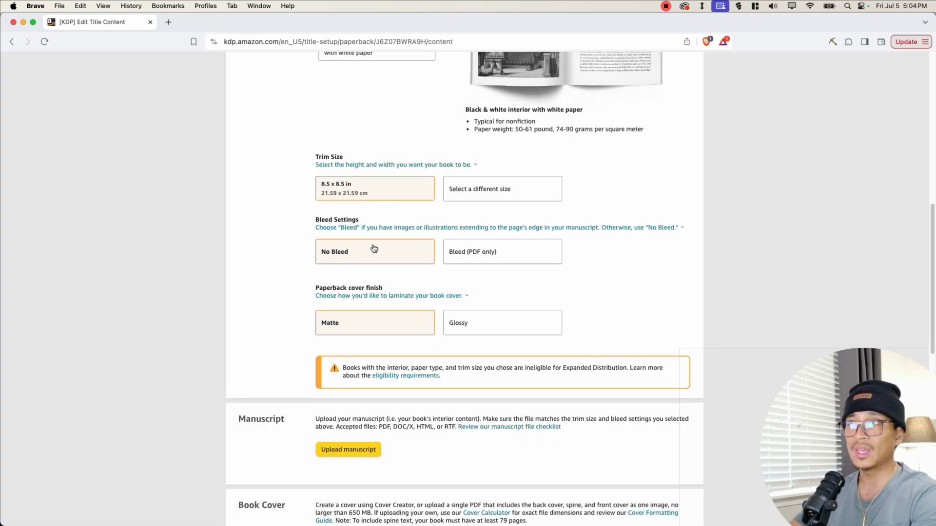
- Choose a Glossy paperback cover finish
scroll(424, 267, down, 2)
click(487, 271)
scroll(275, 287, down, 5)
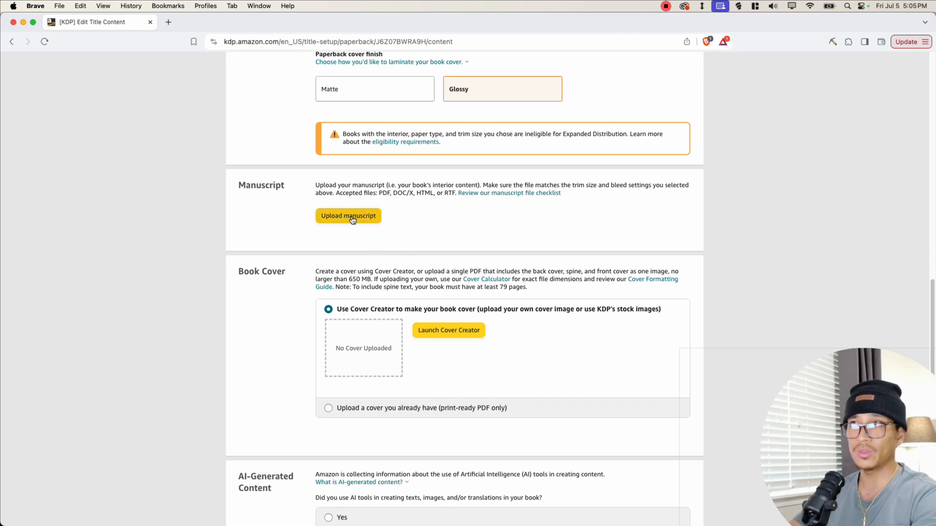
- Choose to upload an existing print-ready cover and upload the file "Gnome coloring book.pdf" from Downloads
scroll(358, 302, down, 1)
click(365, 387)
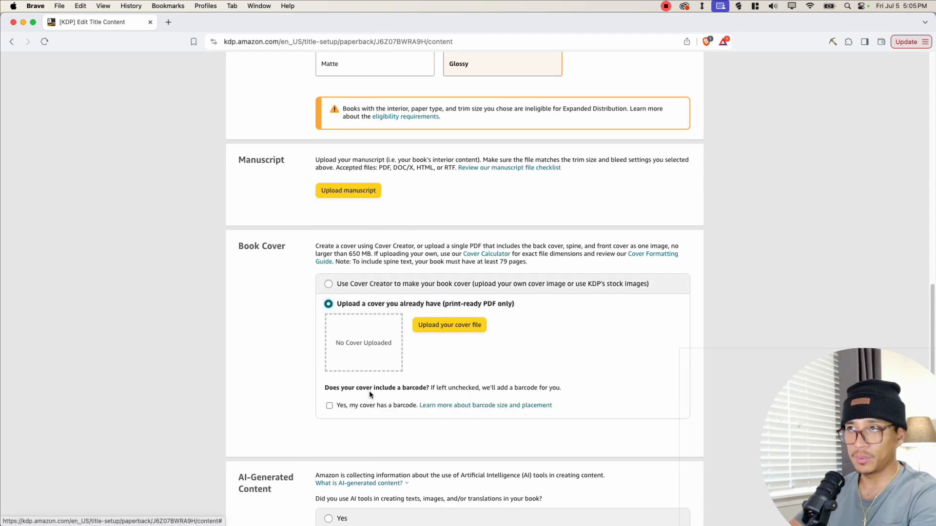
click(364, 284)
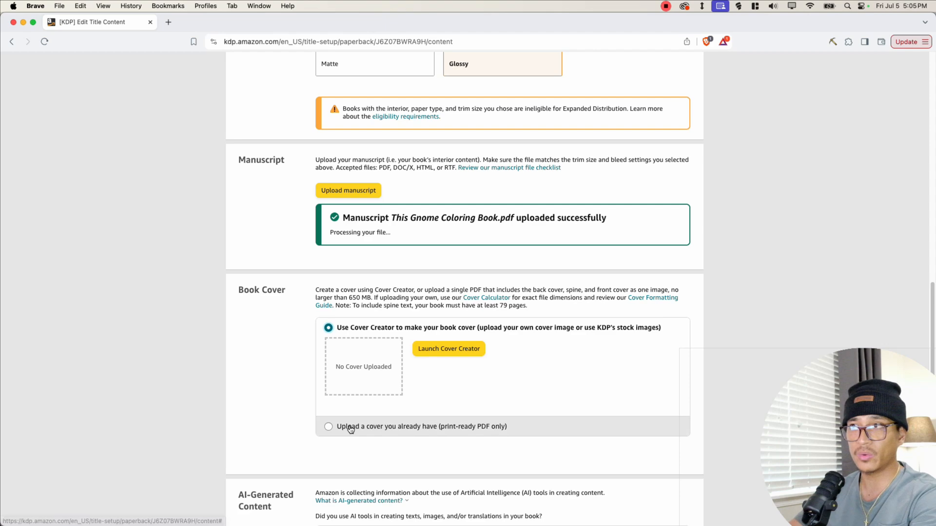
click(350, 428)
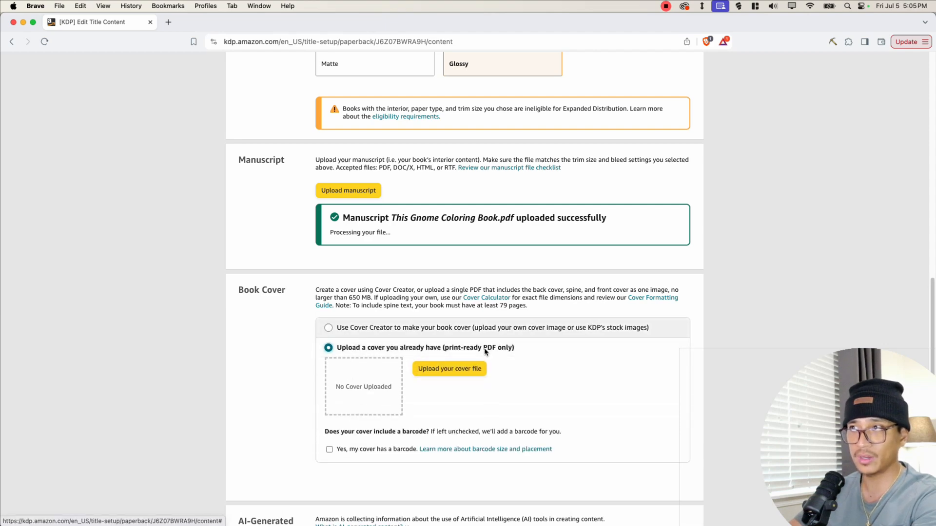
click(429, 369)
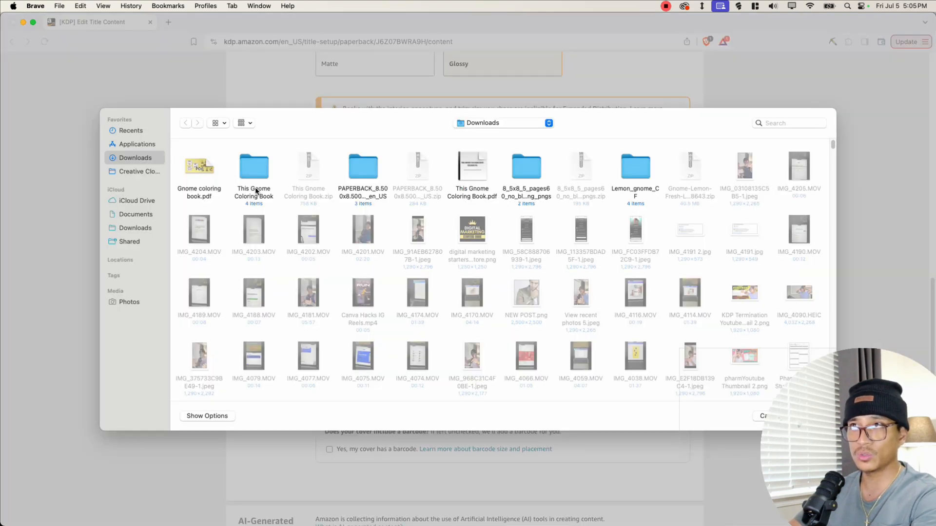
double_click(199, 167)
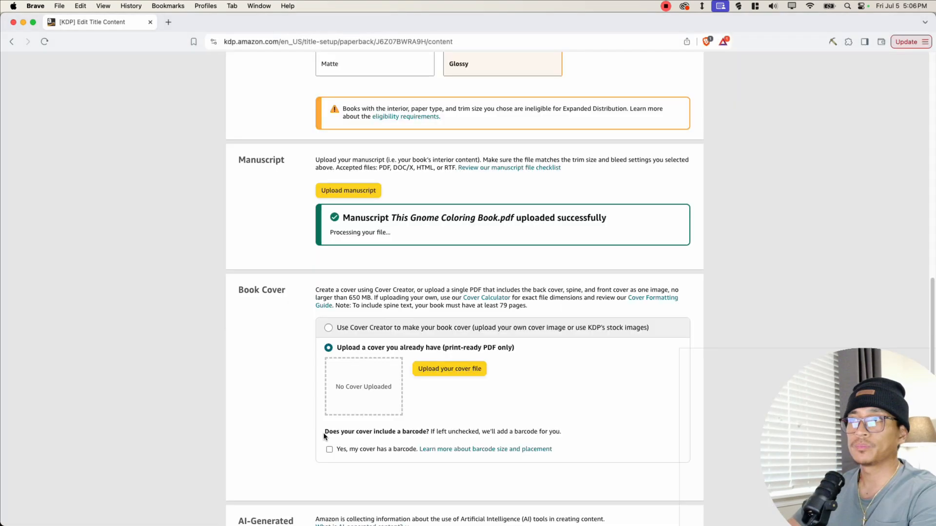
- Leave the cover barcode box unchecked and answer No to the AI-generated content question
drag(324, 435, 466, 432)
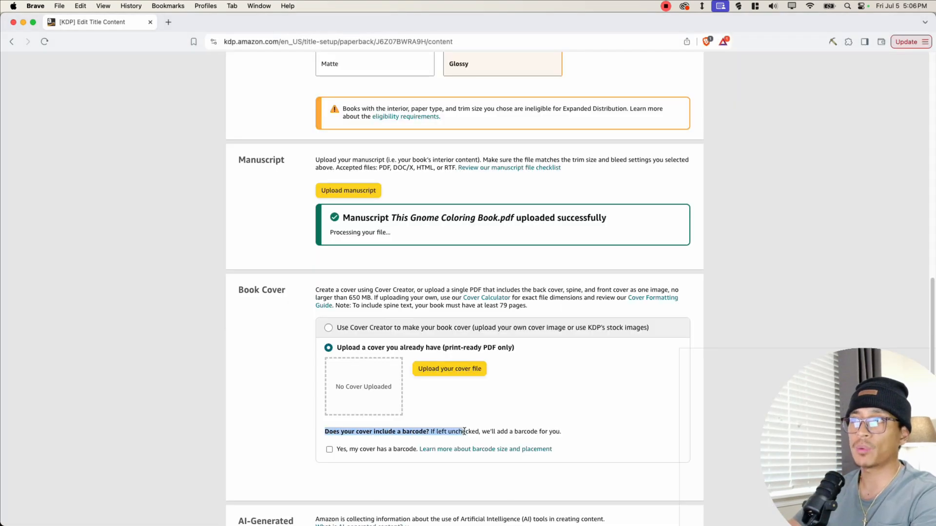
click(374, 441)
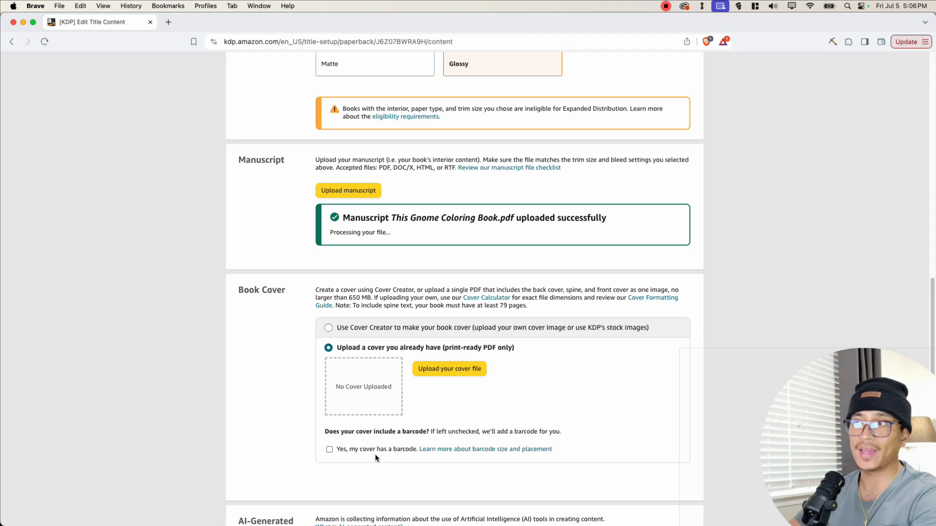
scroll(371, 461, down, 3)
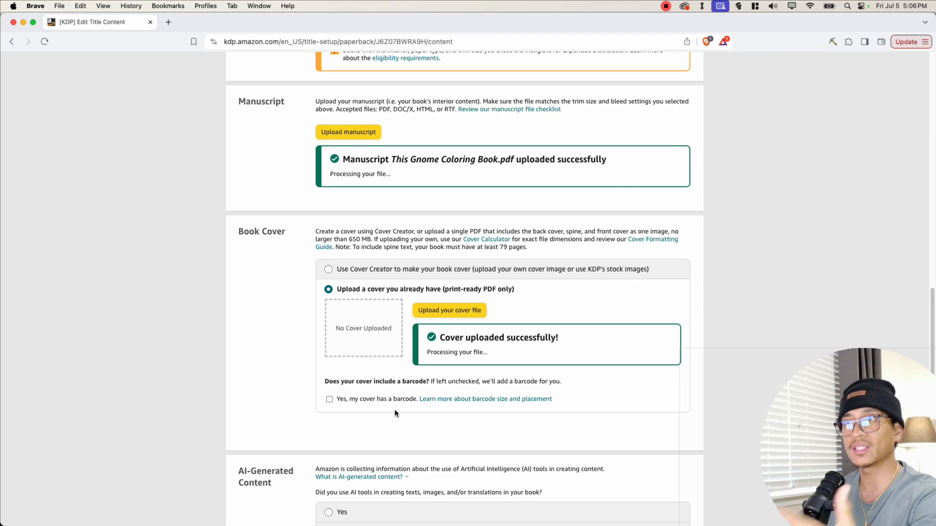
scroll(298, 404, down, 1)
scroll(299, 406, down, 5)
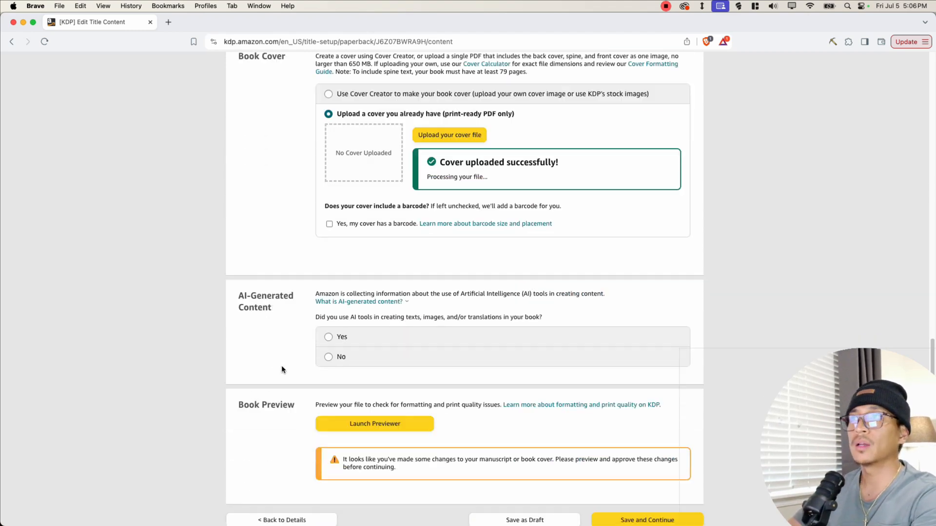
drag(238, 296, 283, 311)
click(284, 313)
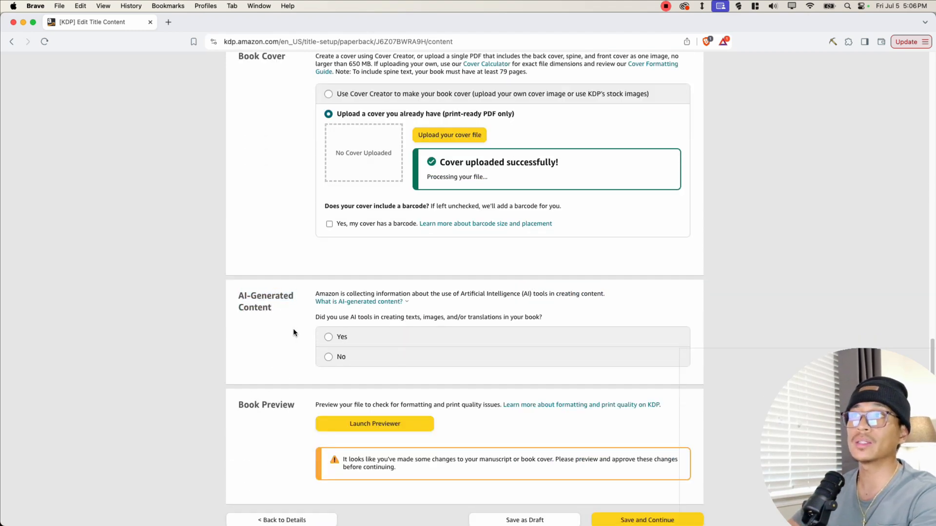
click(329, 359)
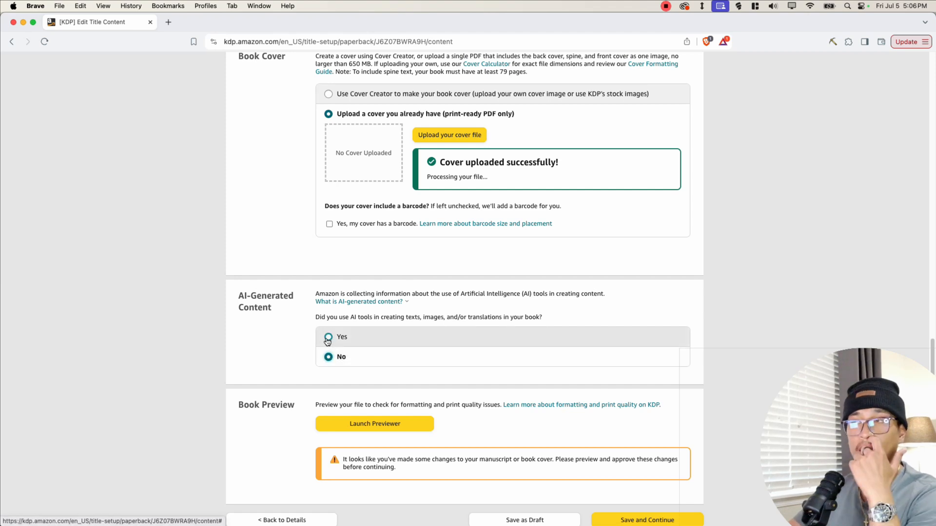
click(328, 338)
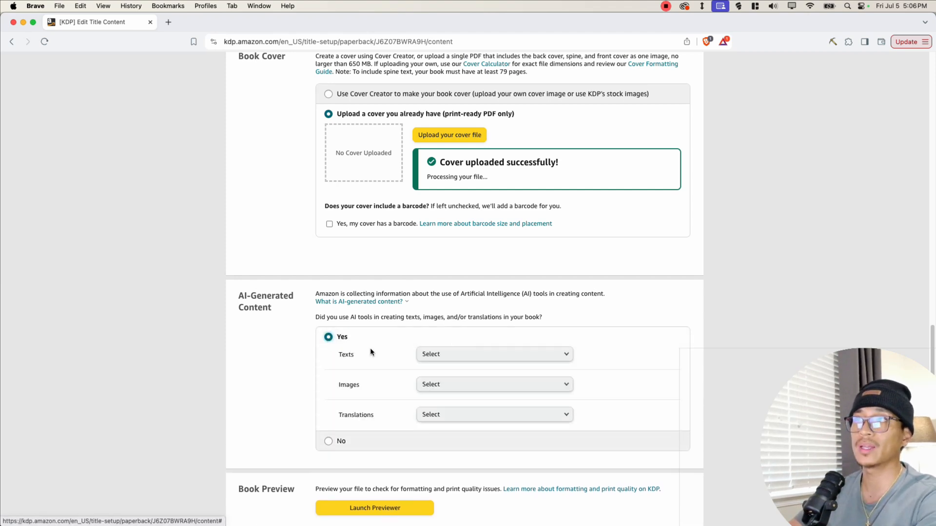
click(449, 356)
click(353, 384)
click(431, 386)
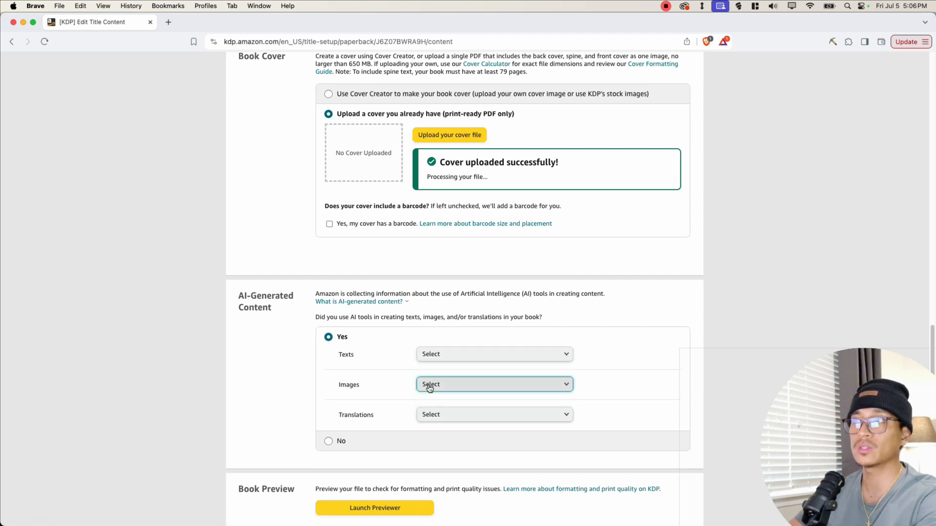
click(398, 405)
click(450, 419)
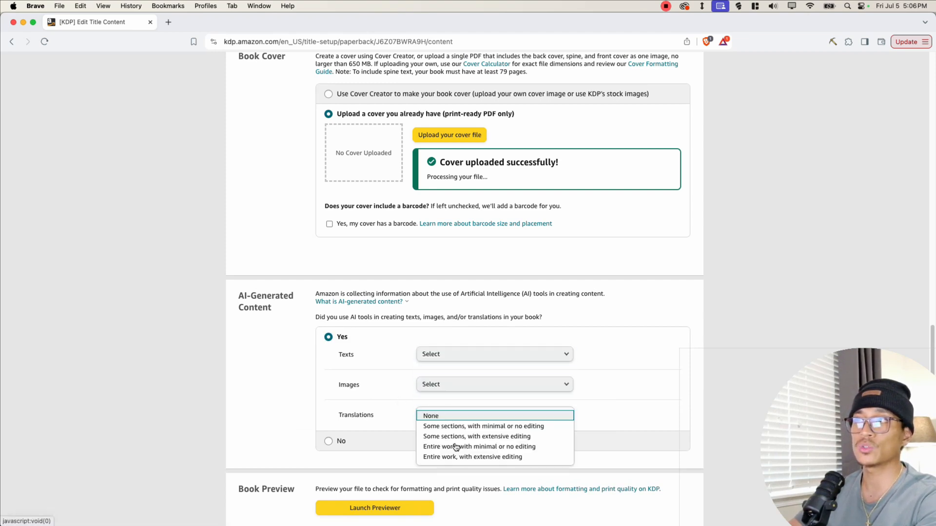
click(375, 378)
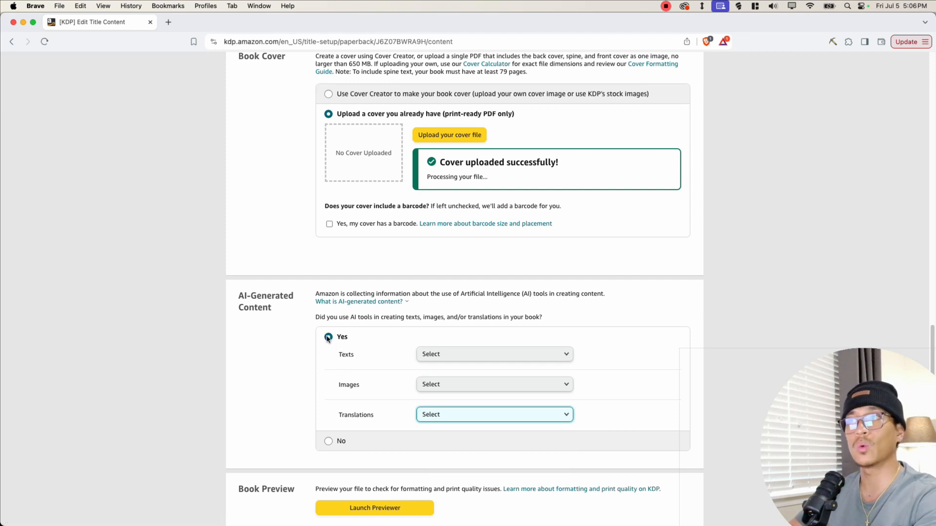
click(328, 441)
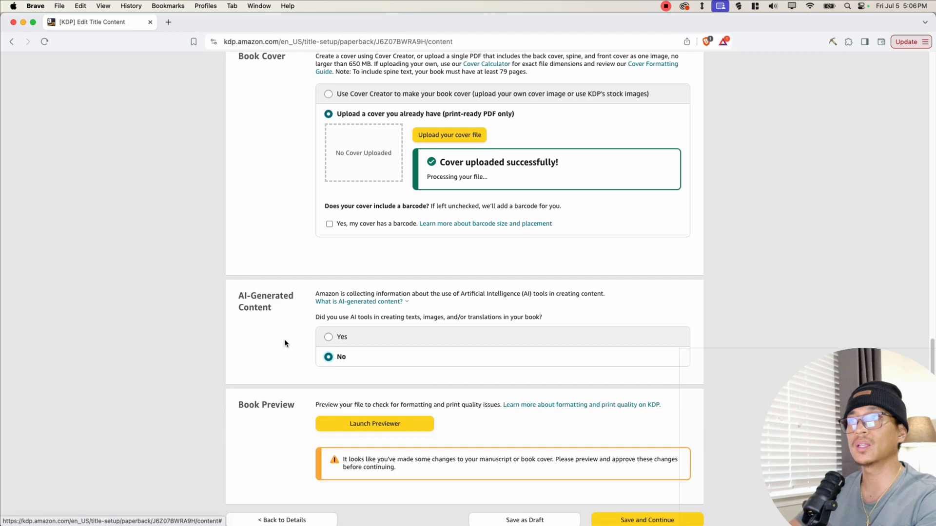
- Launch the Print Previewer and read the quality check notes beside the cover spread
scroll(259, 331, down, 2)
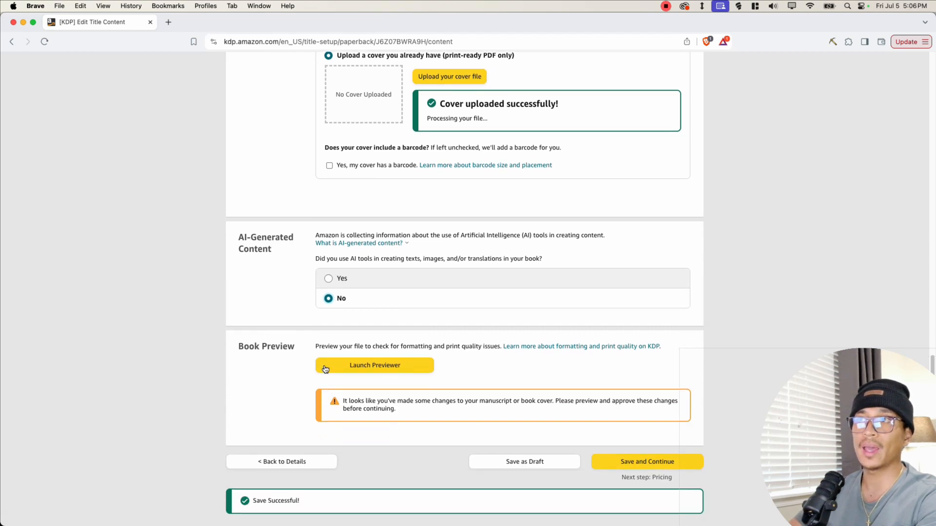
click(368, 366)
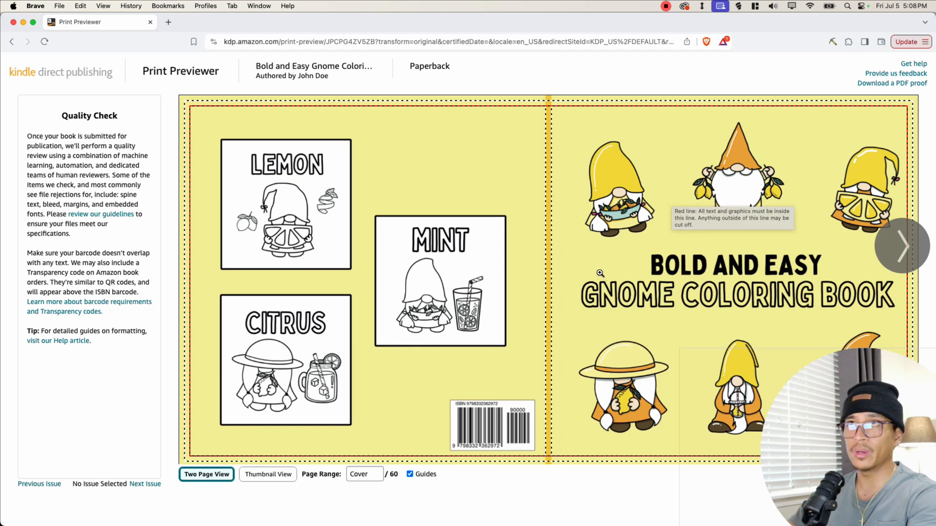
drag(51, 116, 132, 363)
click(76, 187)
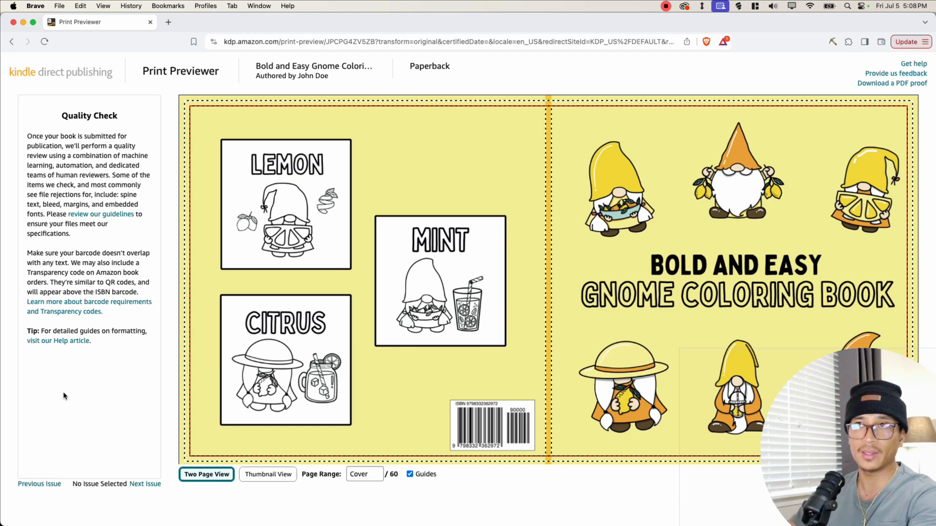
drag(65, 116, 92, 341)
click(138, 407)
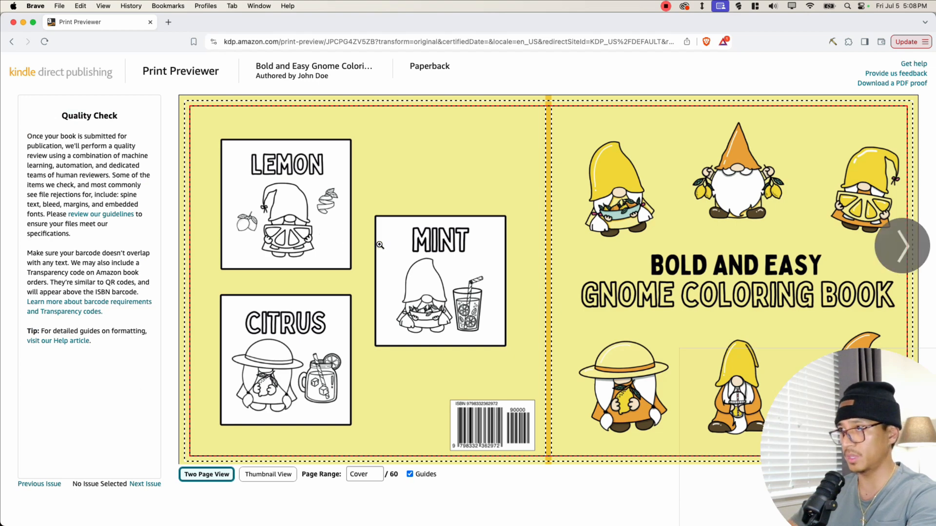
- Page through the interior spreads and thumbnail view of all pages, then approve the print preview
click(907, 237)
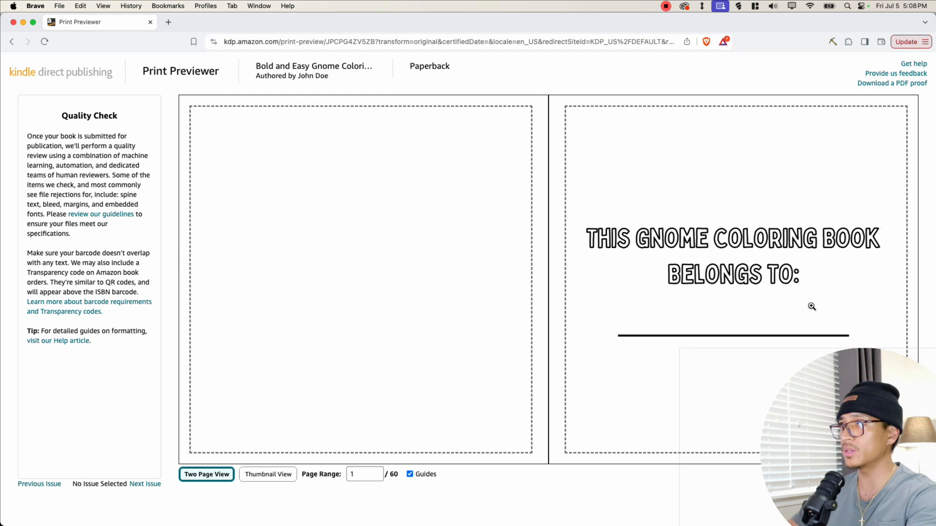
click(905, 239)
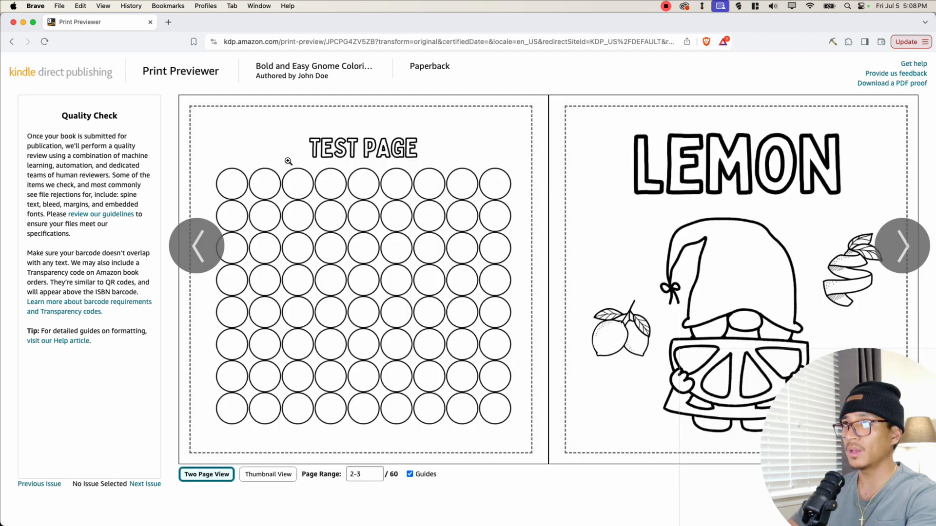
click(892, 262)
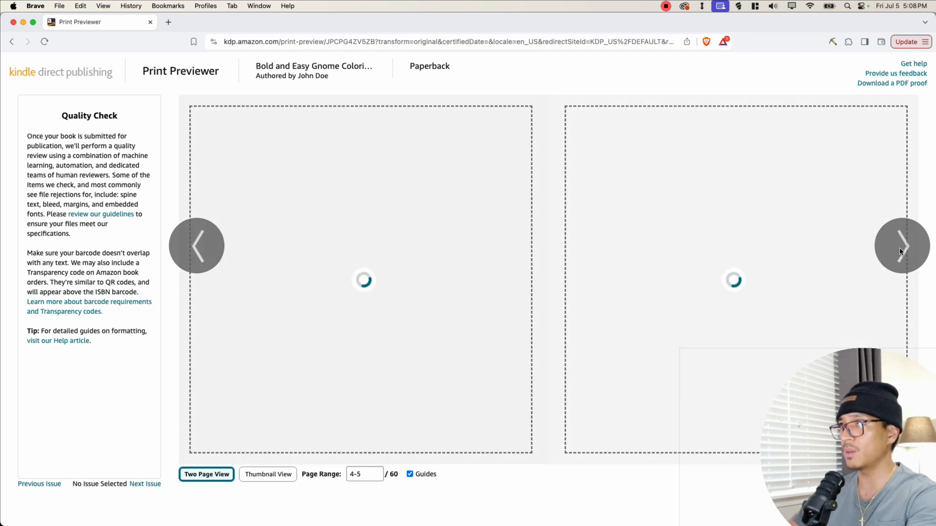
click(911, 230)
click(910, 230)
click(911, 230)
click(287, 473)
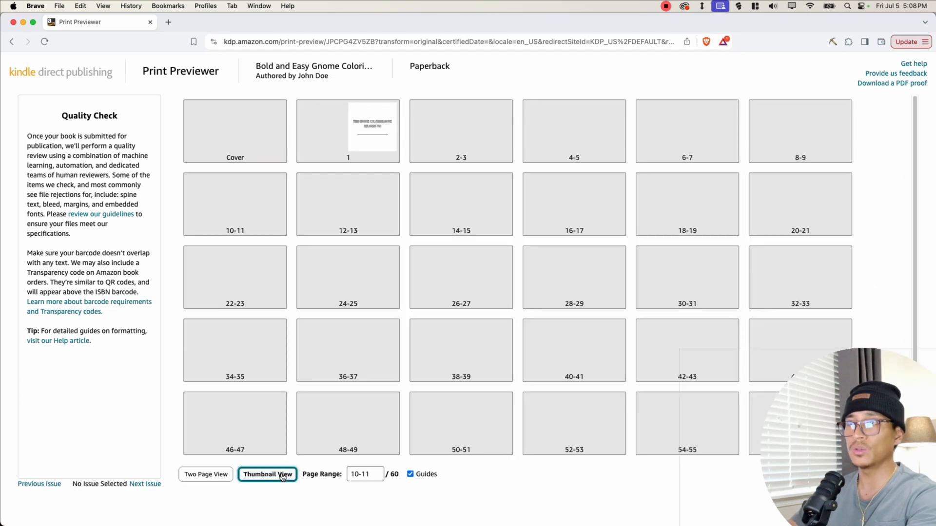
scroll(513, 264, down, 3)
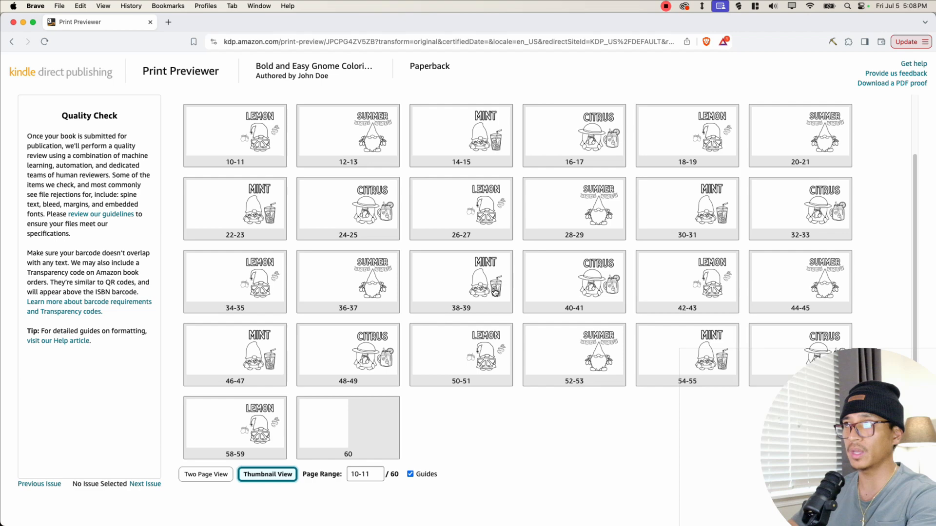
scroll(513, 265, up, 3)
drag(876, 442, 97, 422)
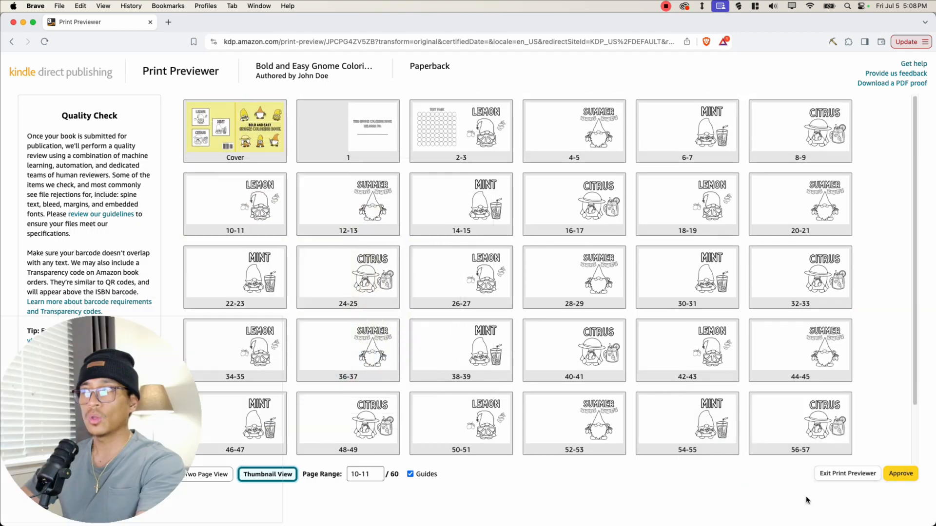
click(899, 475)
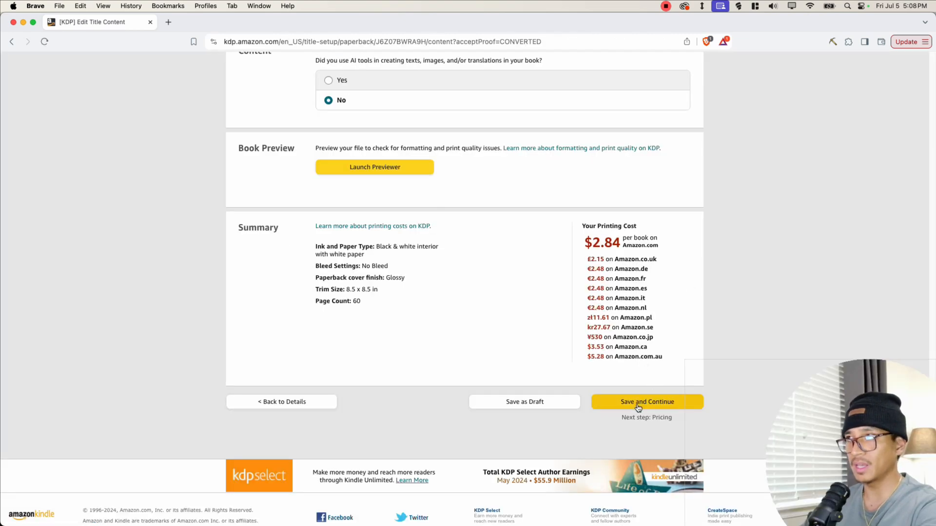
- Review the printing cost summary, then save the content page and continue to pricing
drag(581, 227, 650, 225)
click(650, 225)
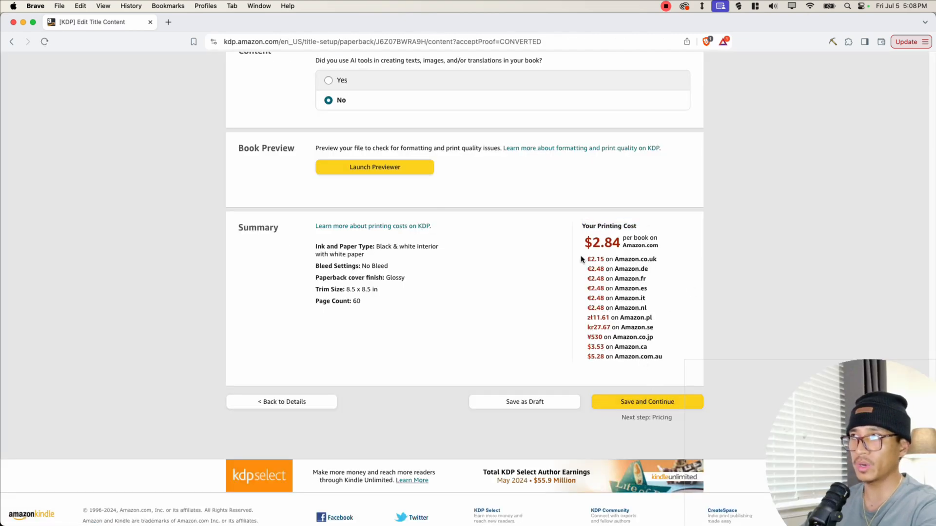
drag(591, 243, 620, 243)
click(658, 242)
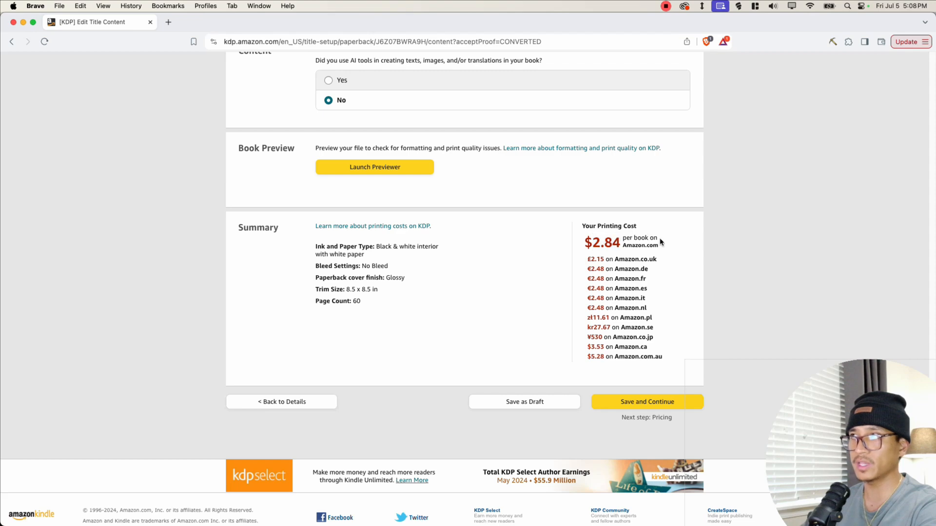
click(652, 400)
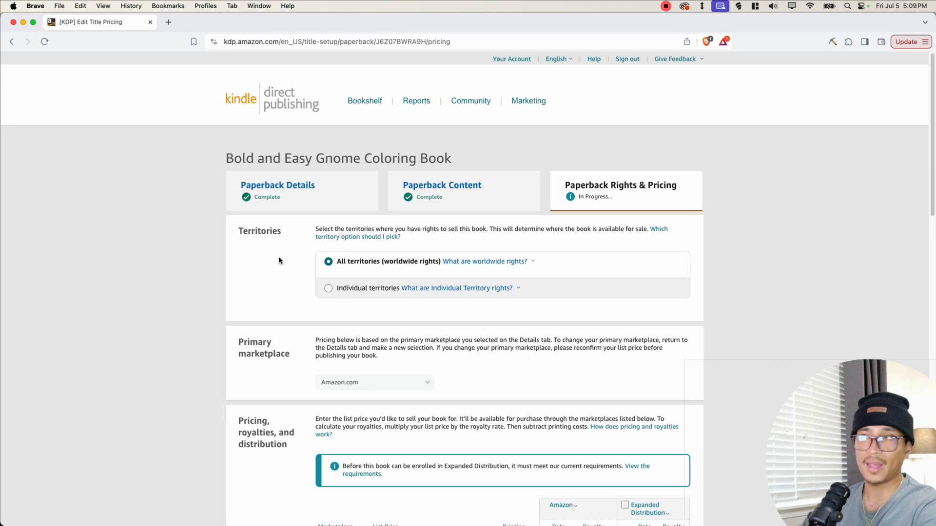
- Set the Amazon.com paperback list price to 7.99 USD
scroll(279, 260, down, 2)
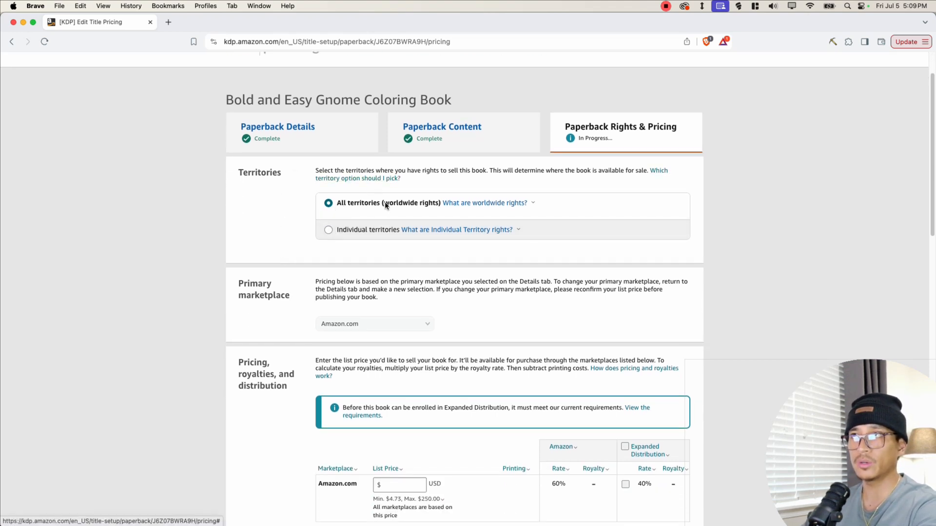
scroll(418, 202, down, 4)
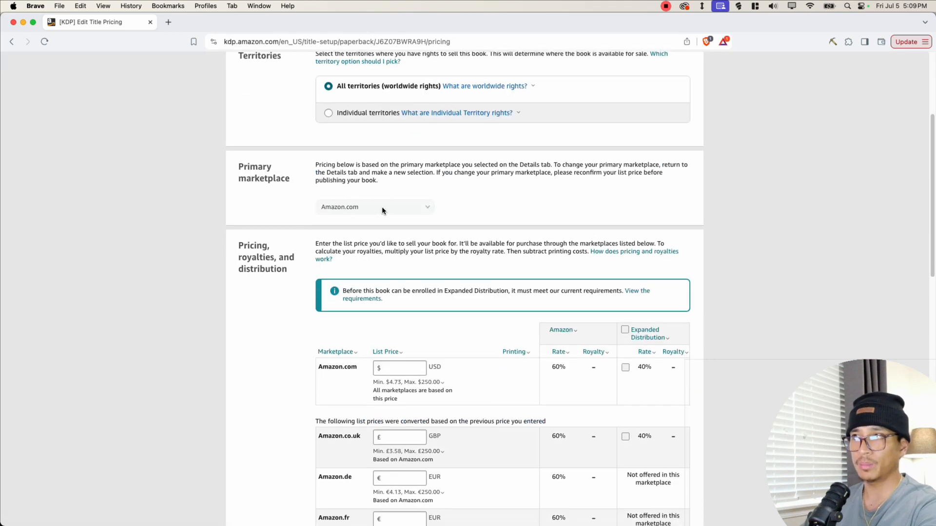
scroll(374, 207, down, 4)
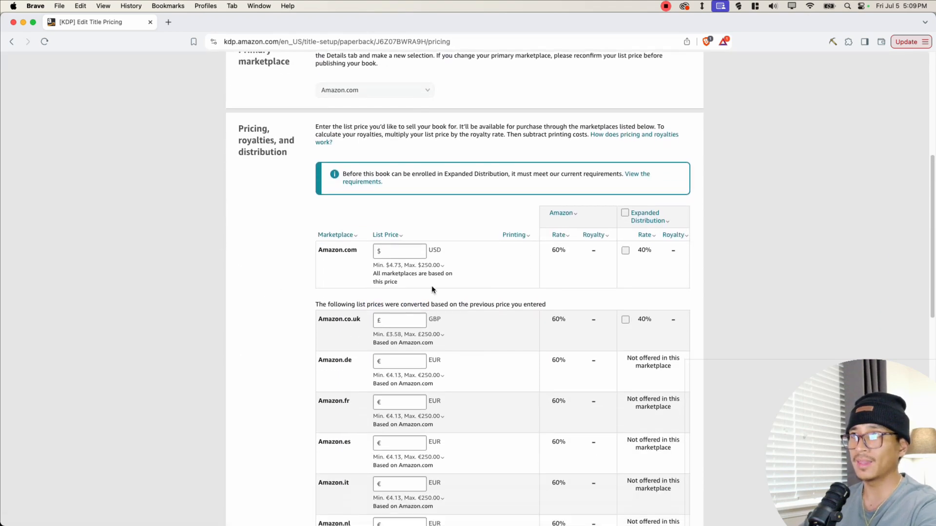
click(405, 253)
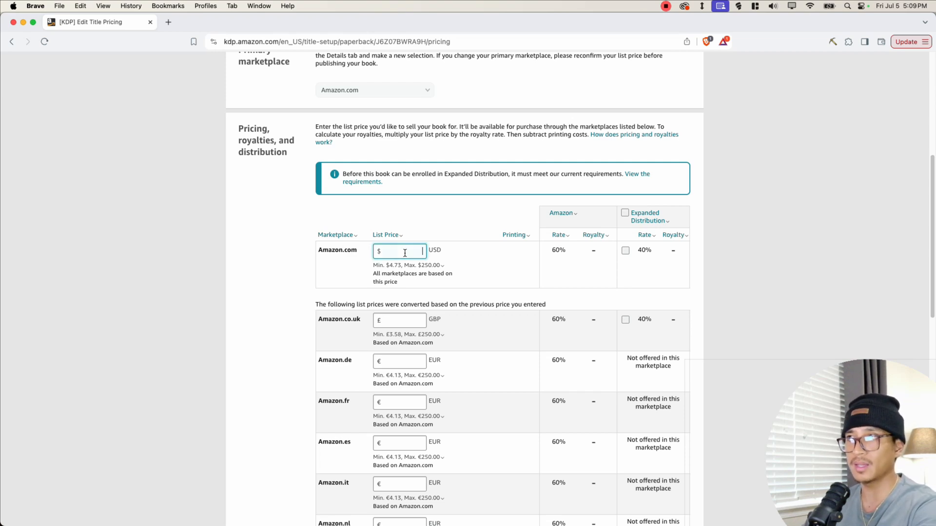
text(7.9)
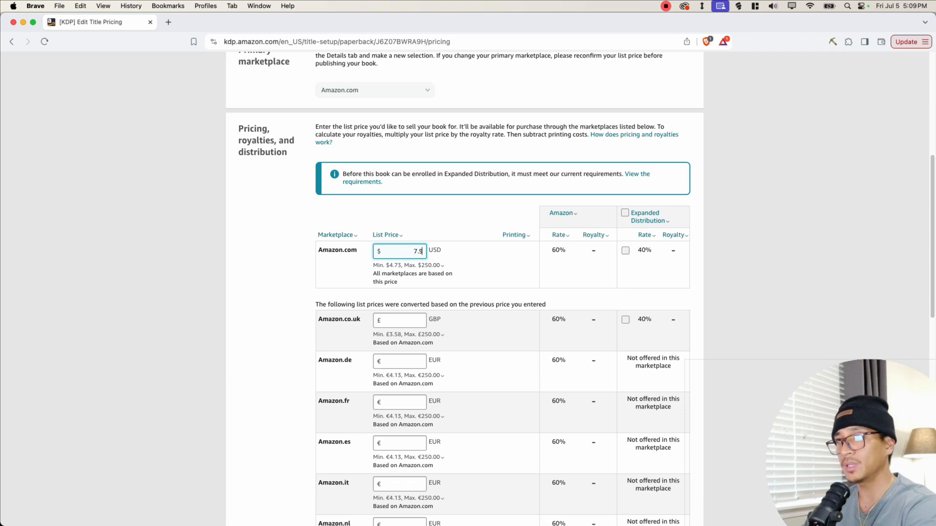
text(9)
click(467, 277)
drag(587, 250, 600, 252)
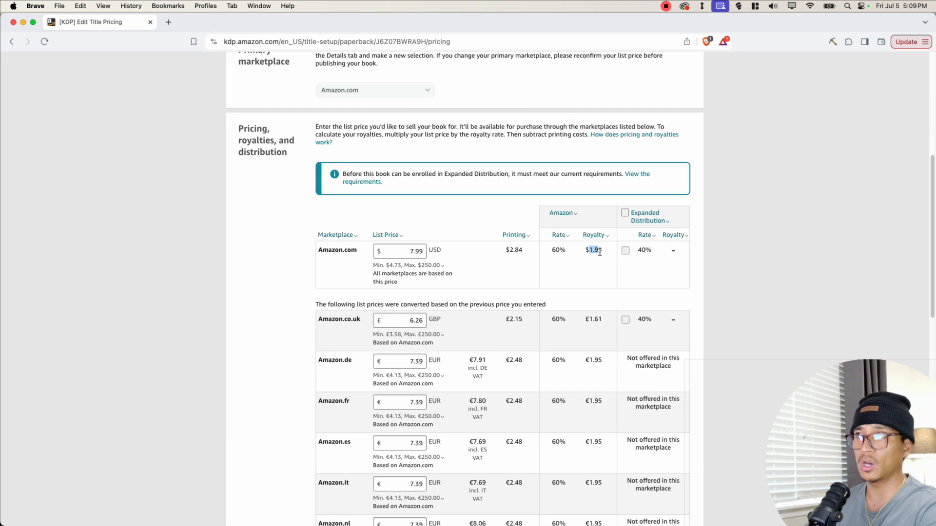
scroll(359, 288, up, 2)
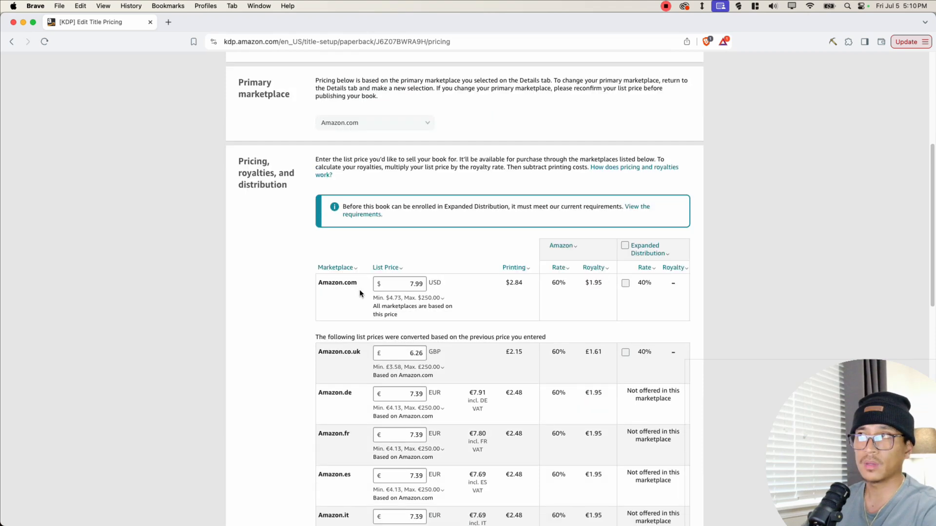